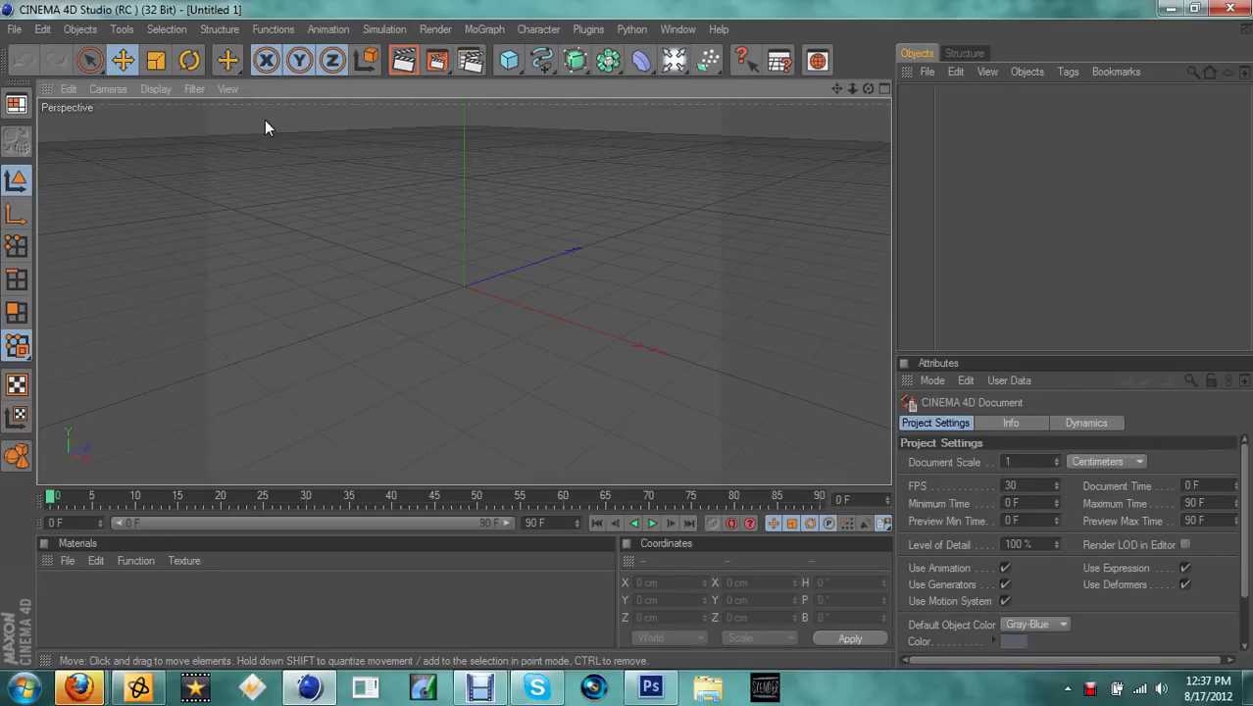
Open the render settings and set the output to the Film/Video preset HDTV 1080 25.
left_click(435, 29)
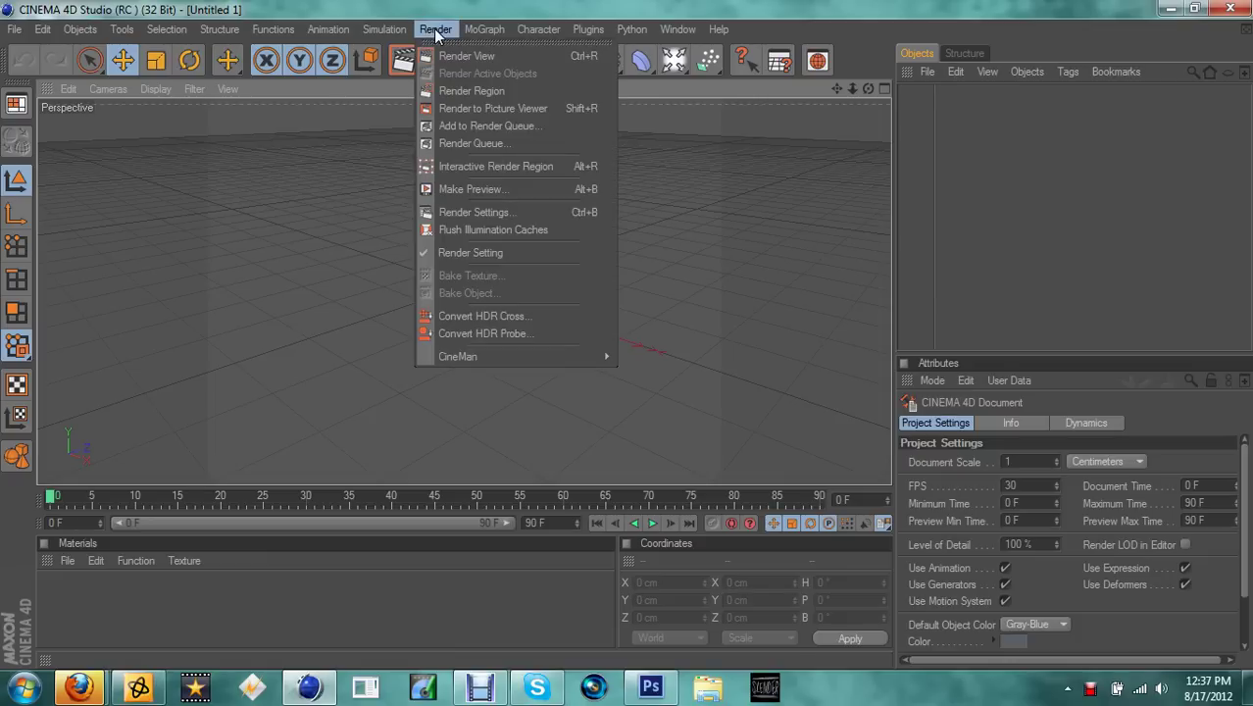
left_click(441, 27)
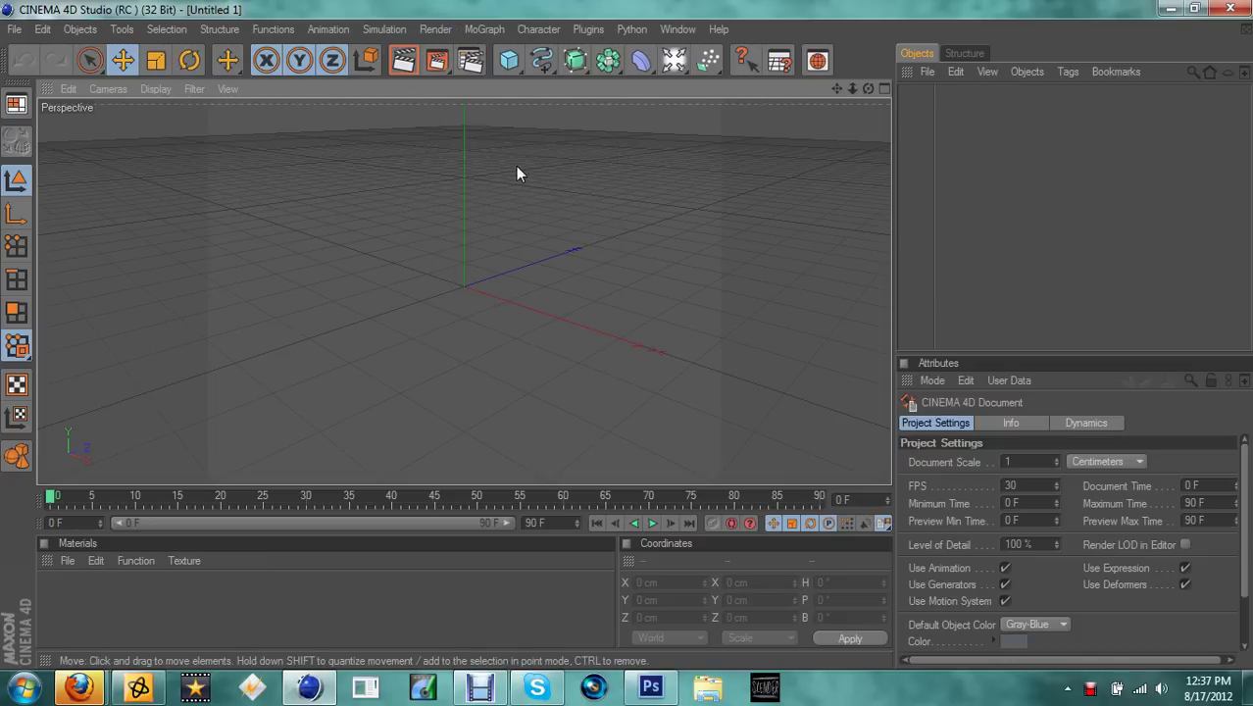
left_click(423, 32)
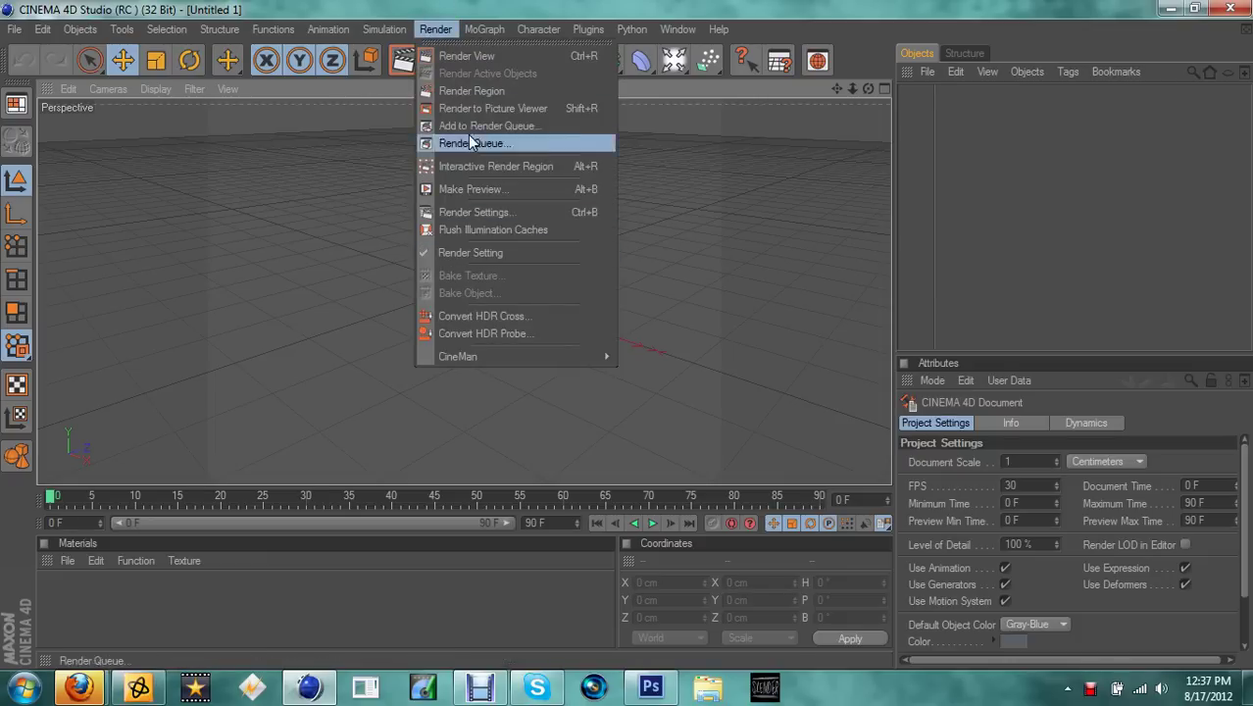
left_click(436, 31)
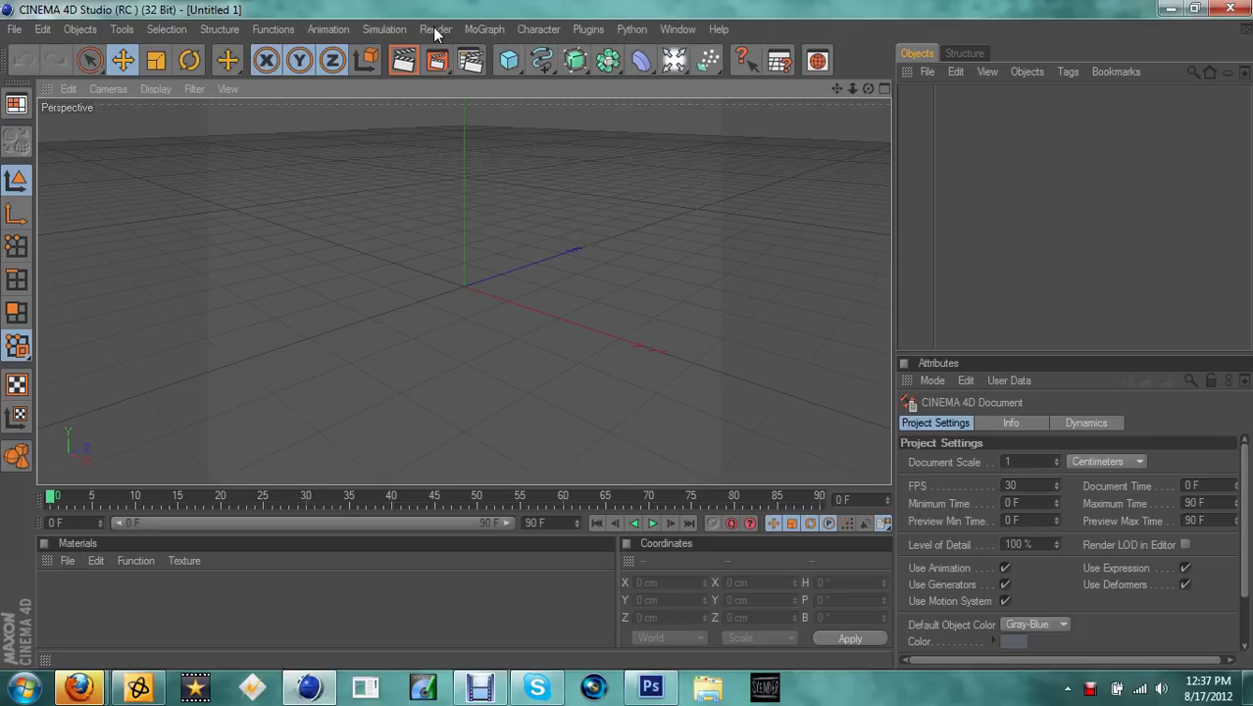
left_click(436, 31)
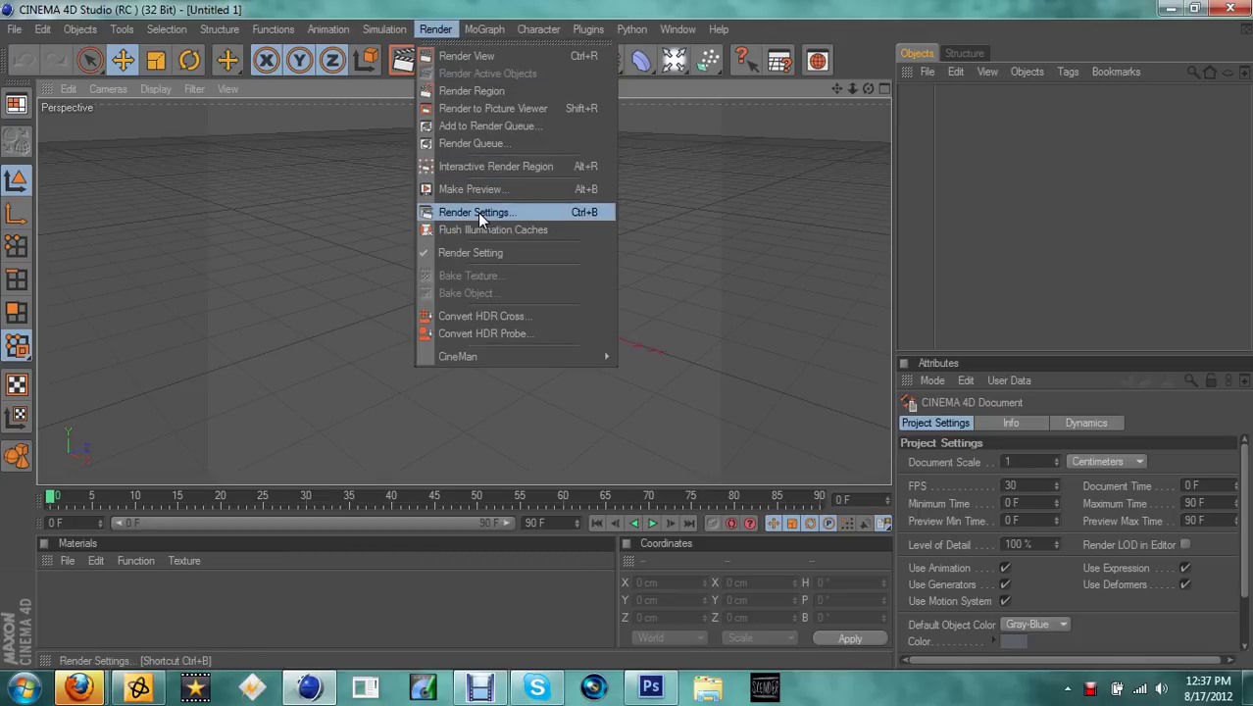
left_click(477, 211)
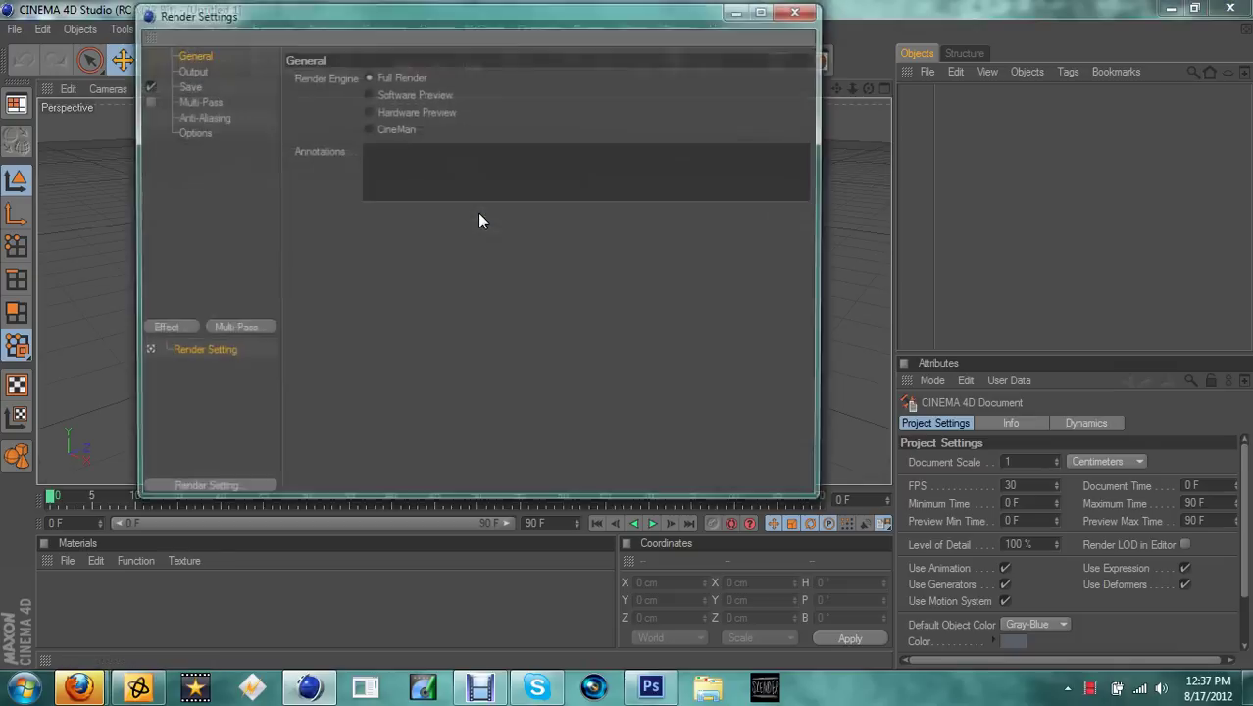
left_click(183, 71)
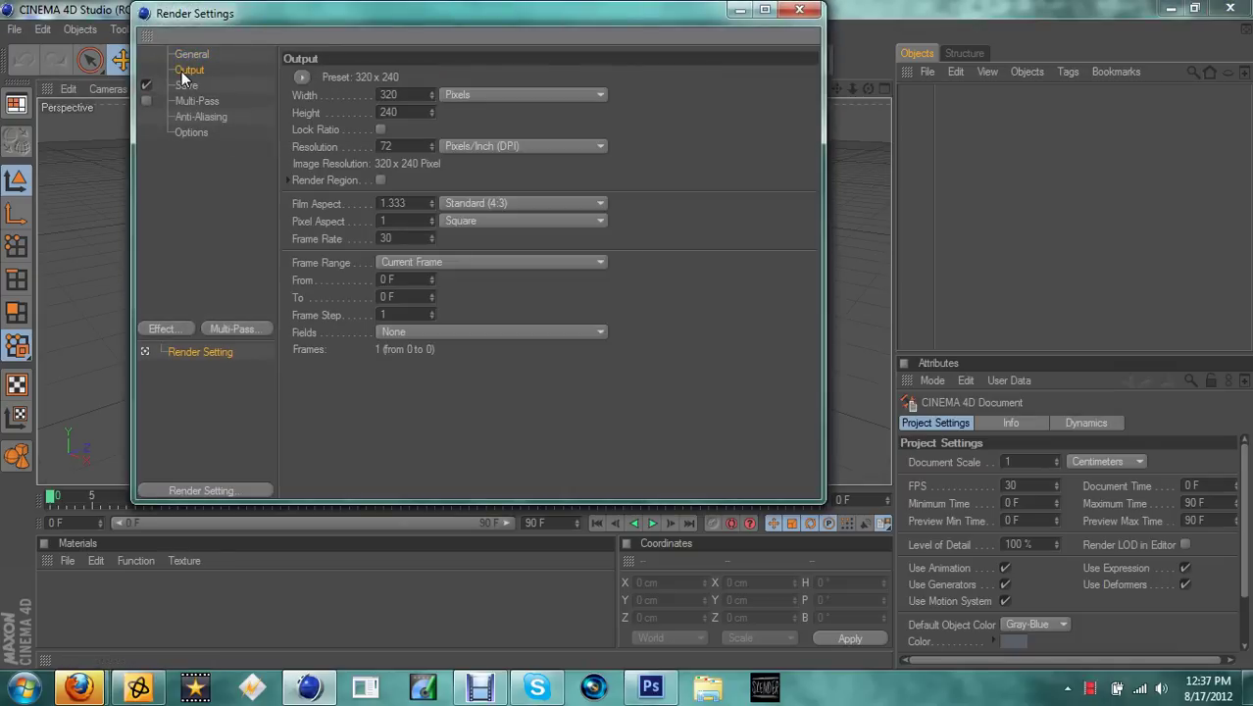
left_click(302, 77)
mouse_move(303, 98)
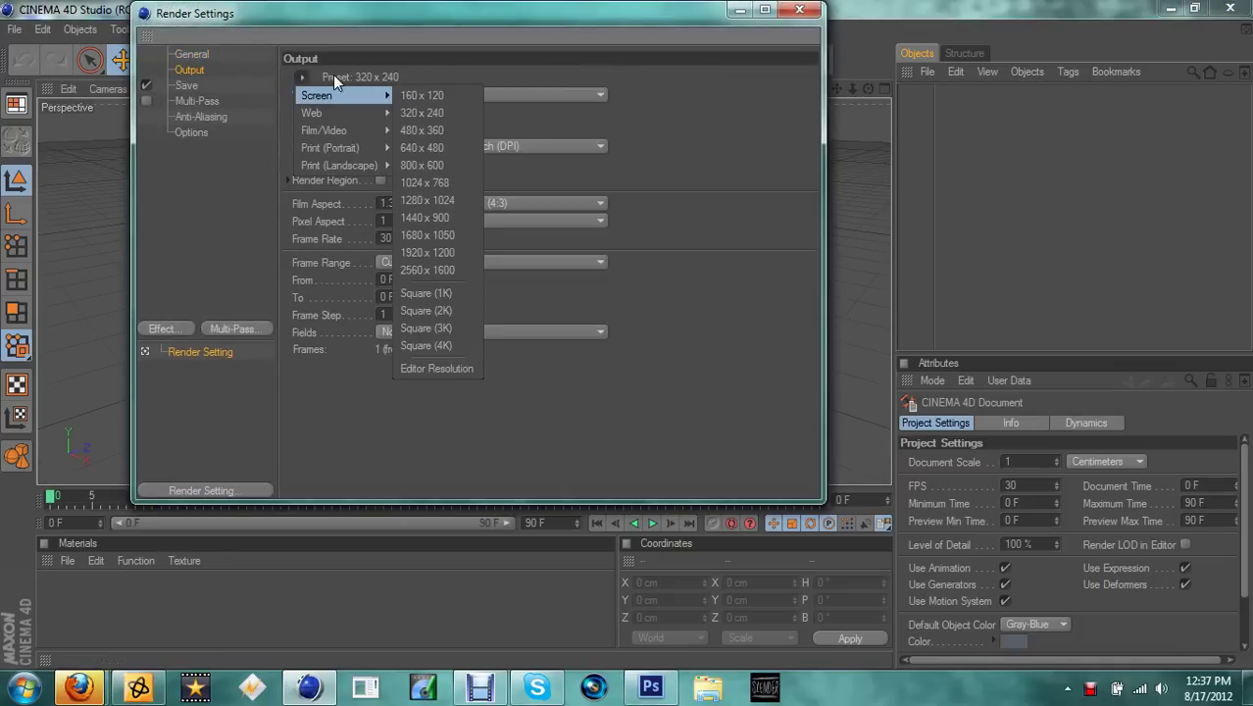
mouse_move(337, 133)
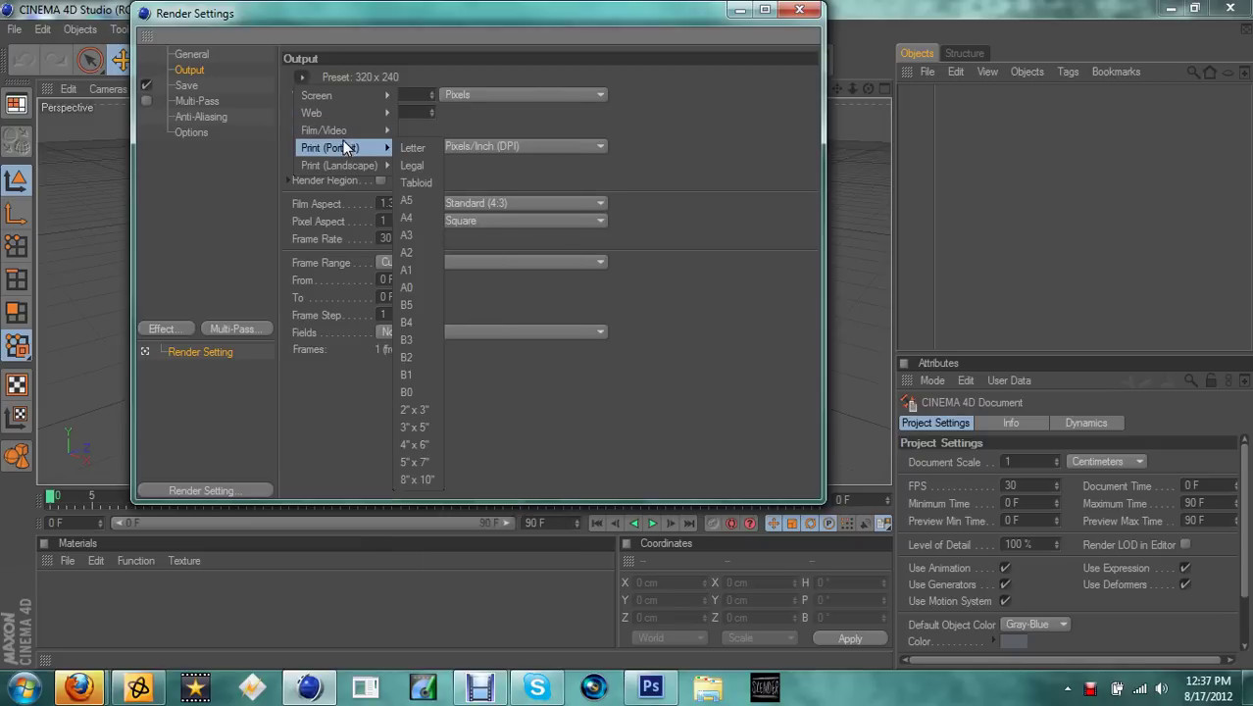
left_click(480, 478)
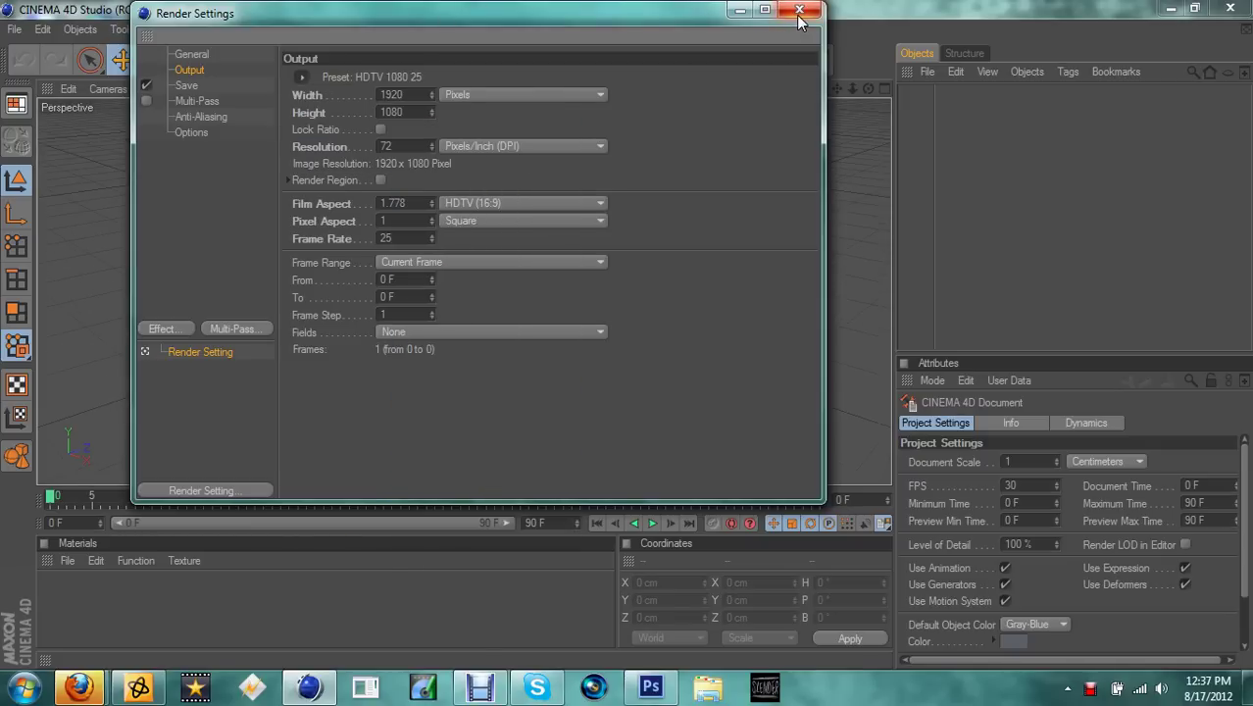
Set the saved image format to PNG and enable Alpha Channel in the render save settings.
left_click(223, 88)
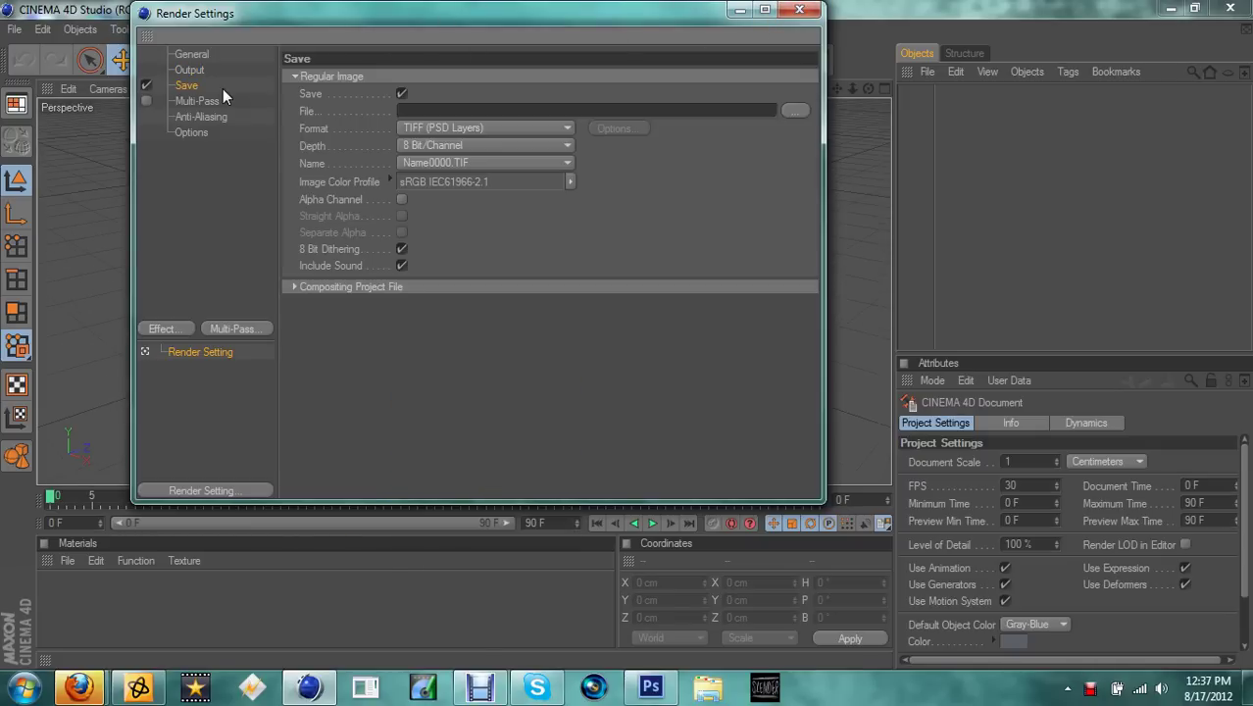
left_click(795, 110)
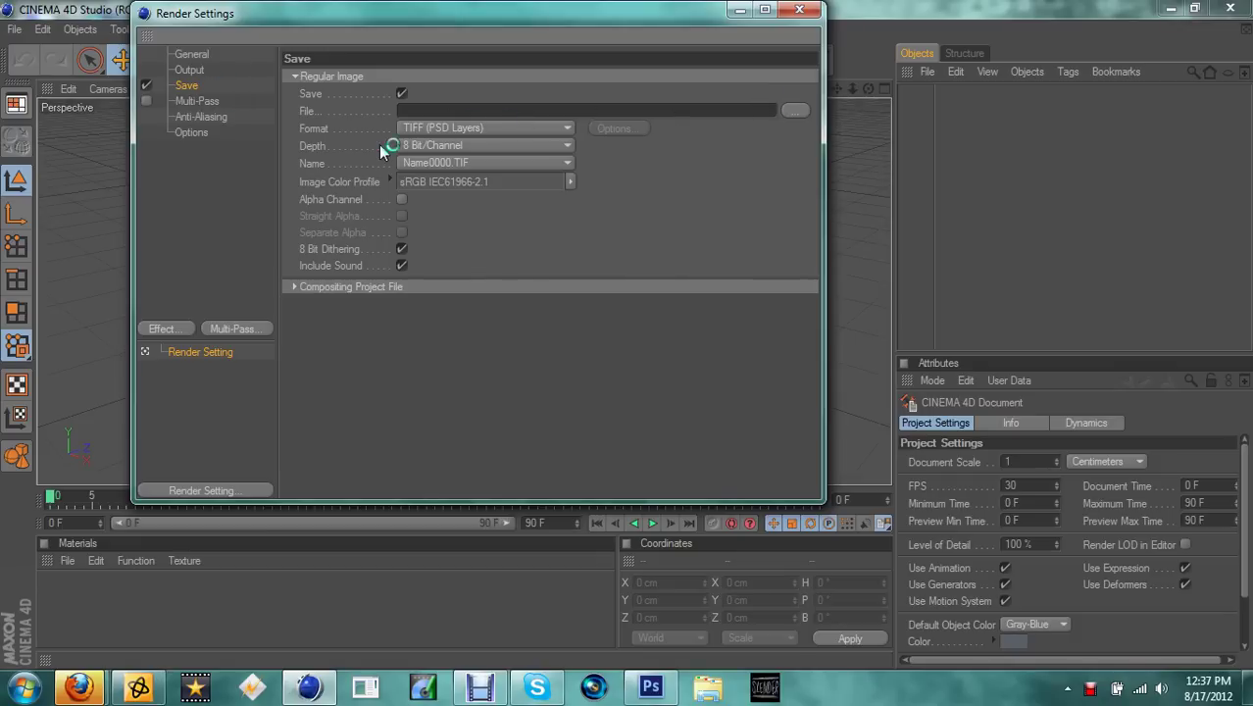
left_click(461, 128)
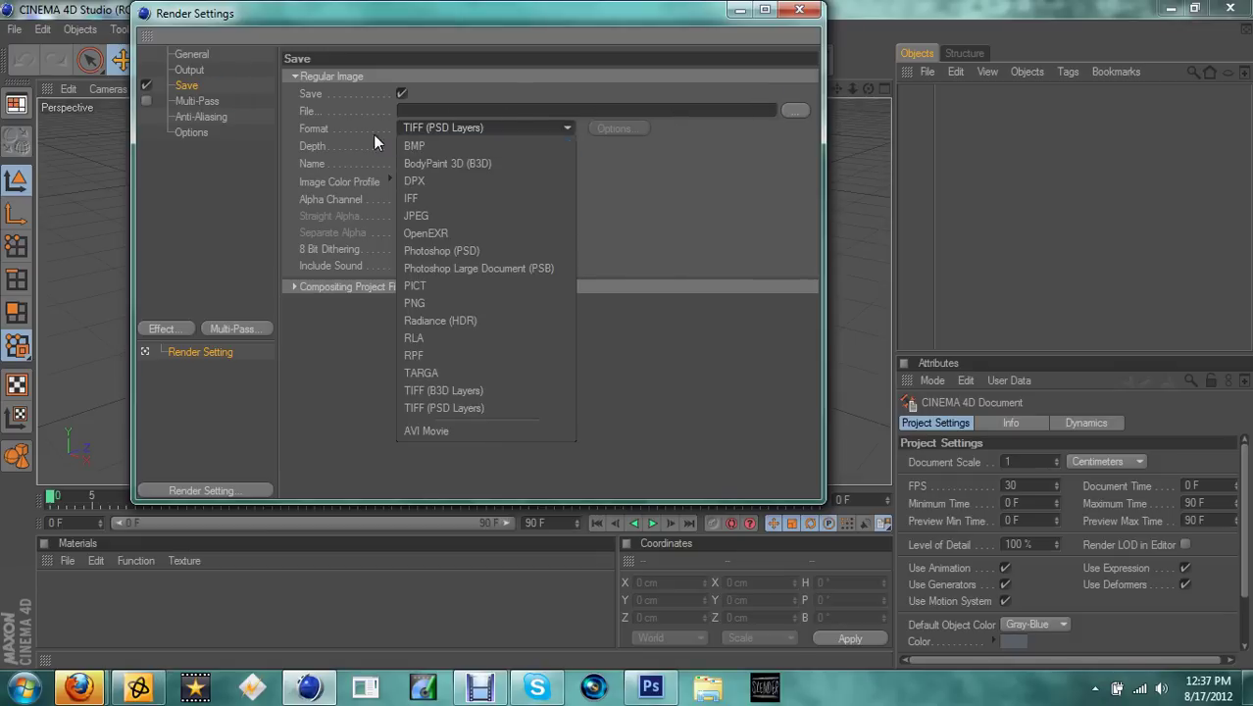
left_click(424, 304)
left_click(402, 200)
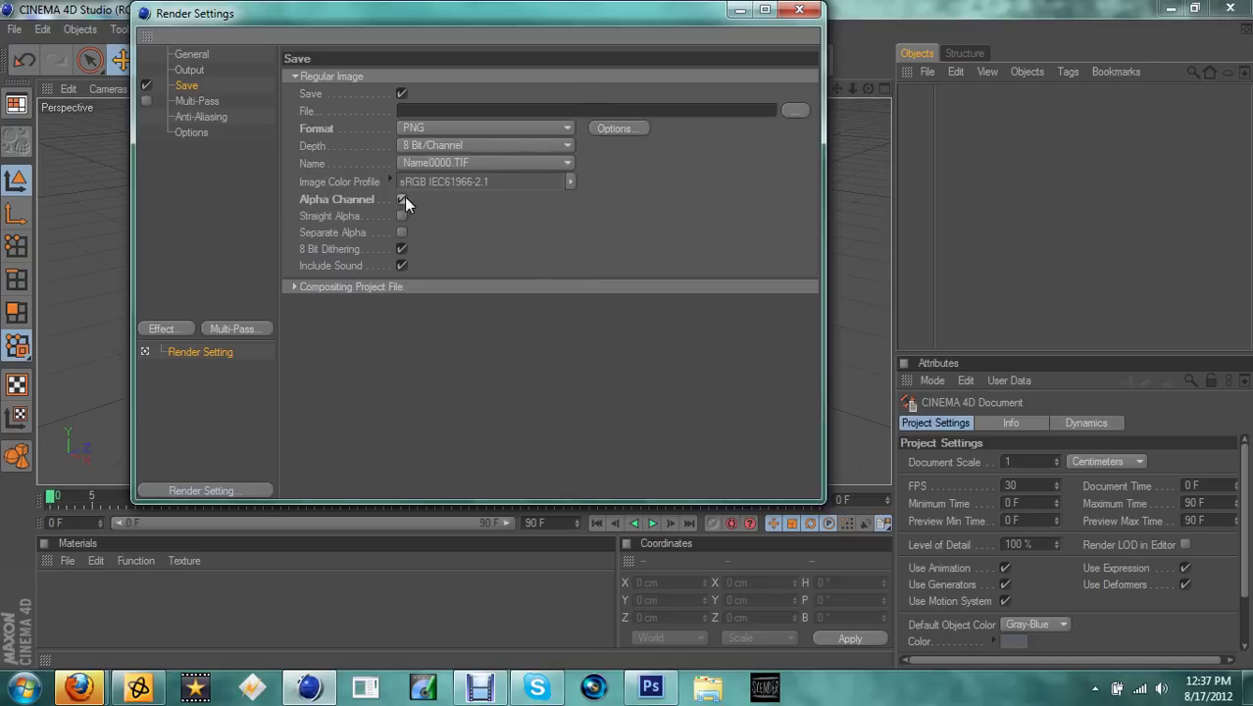
Set the render's output file to the Desktop with the file name Tutorial.
left_click(796, 111)
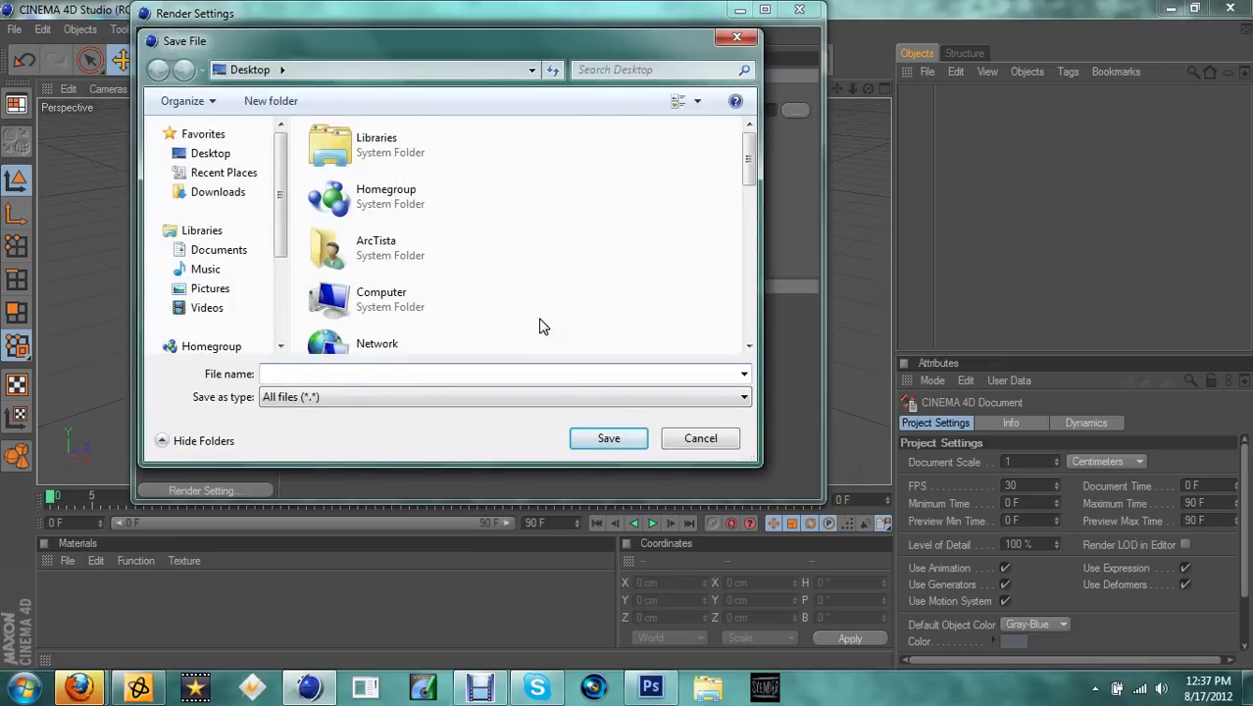
type("Tutorial")
left_click(606, 439)
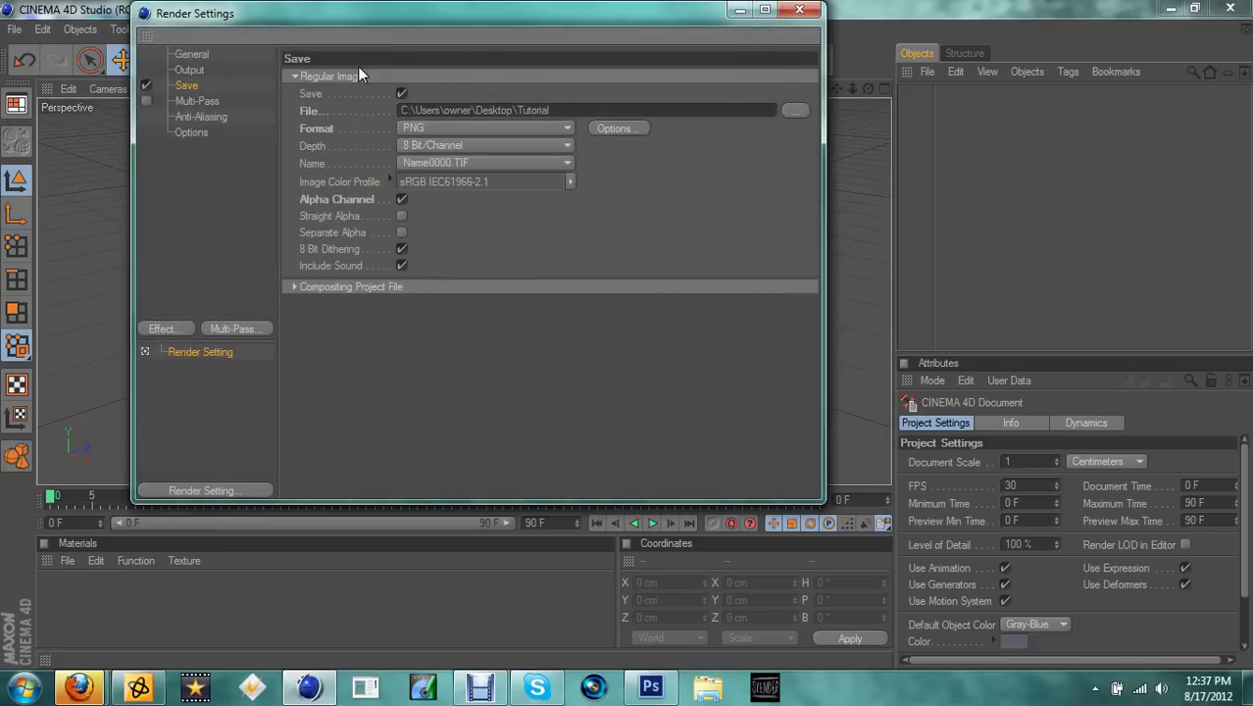
left_click(1247, 688)
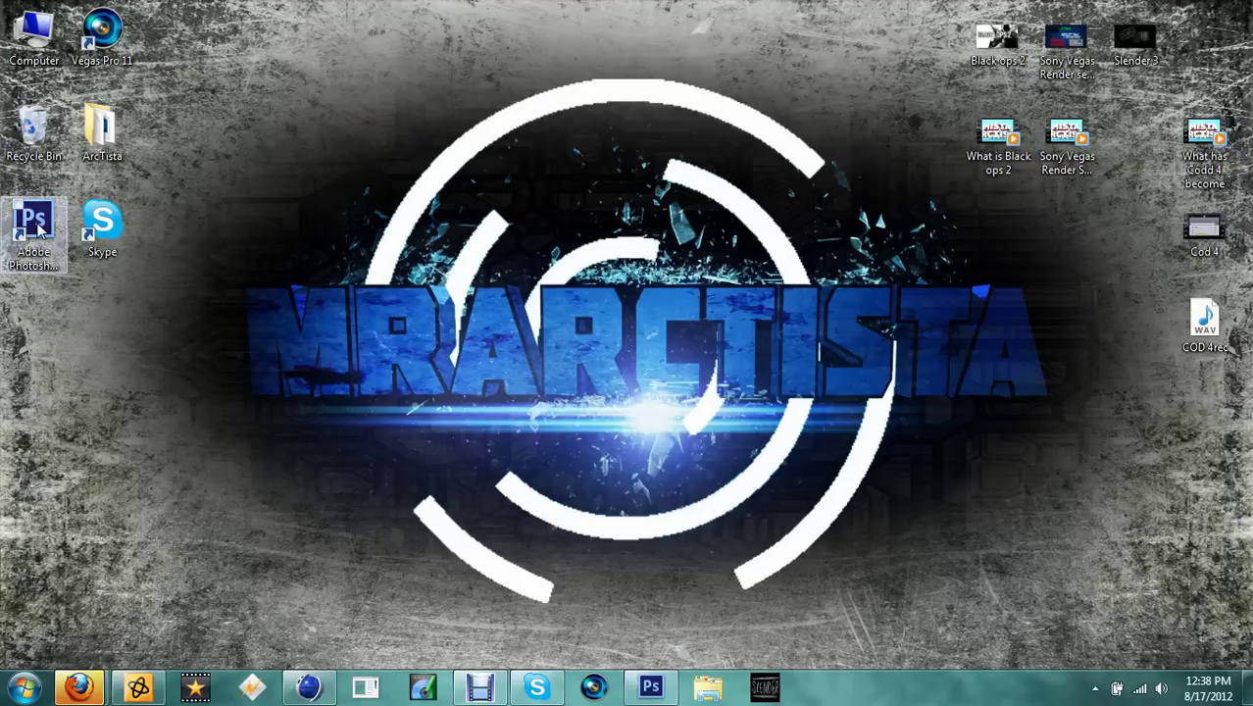
mouse_move(655, 689)
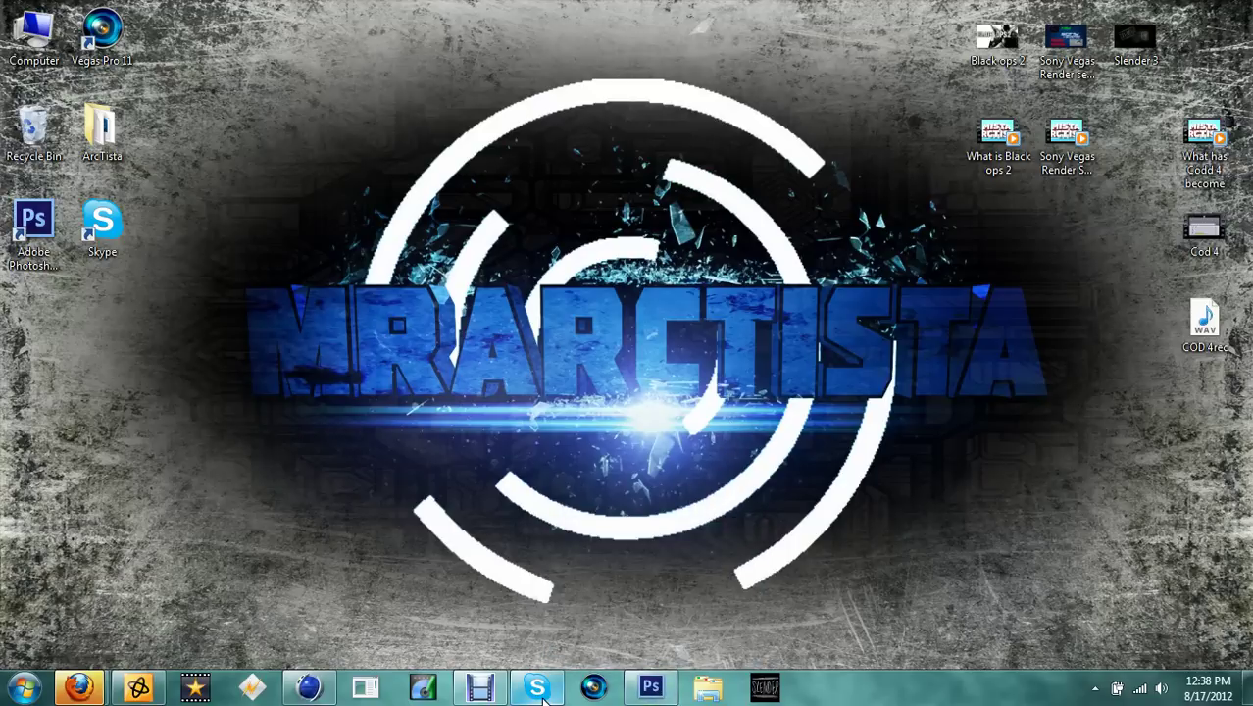
mouse_move(536, 696)
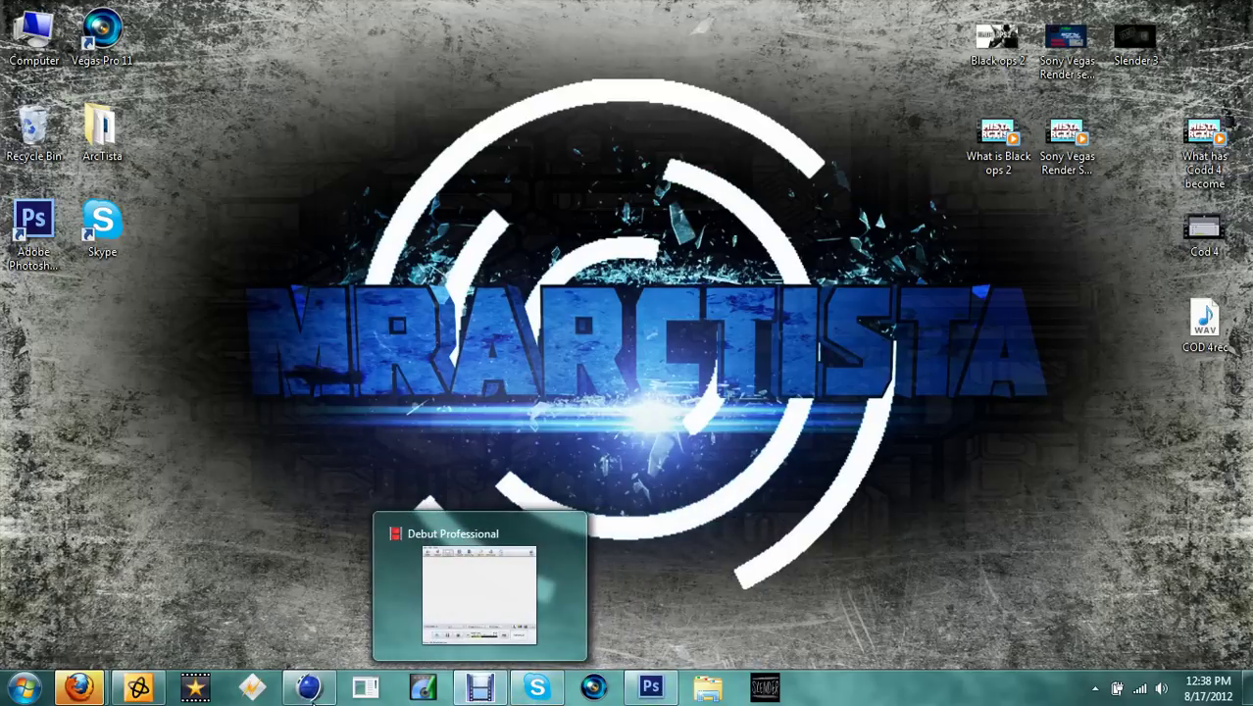
mouse_move(306, 697)
left_click(320, 618)
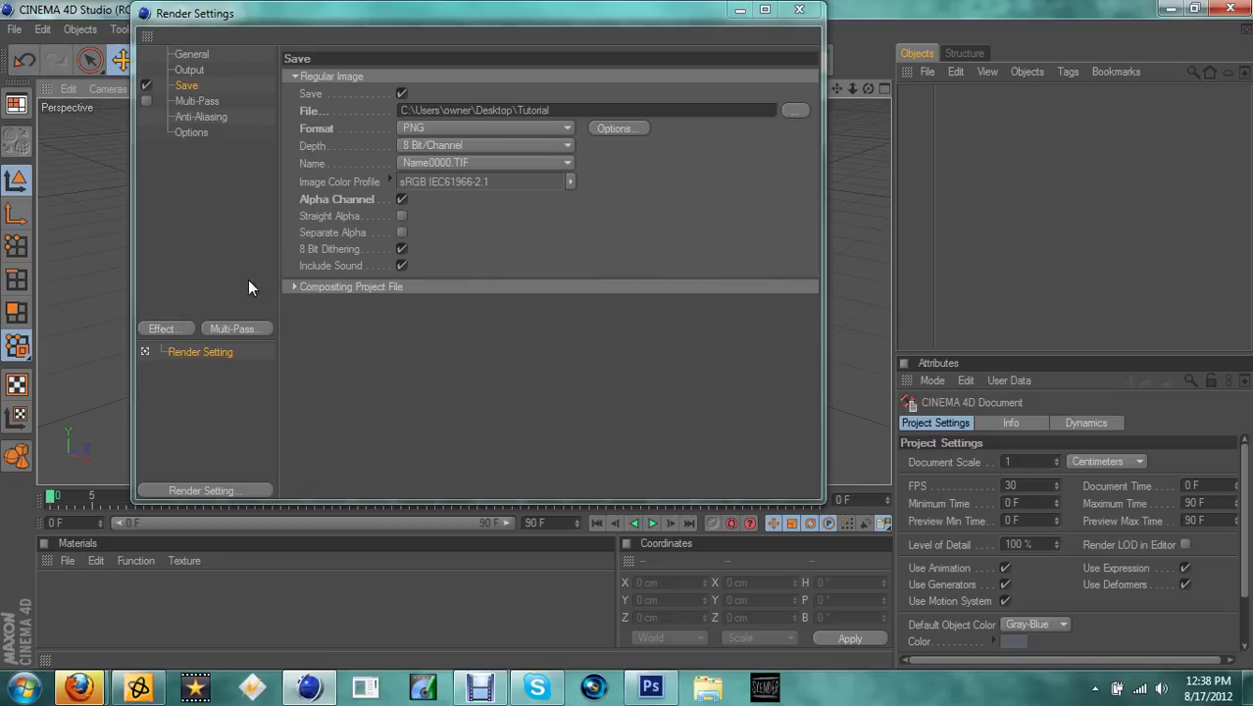
Look over the Anti-Aliasing, Options and Multi-Pass render settings and close the settings window.
left_click(190, 120)
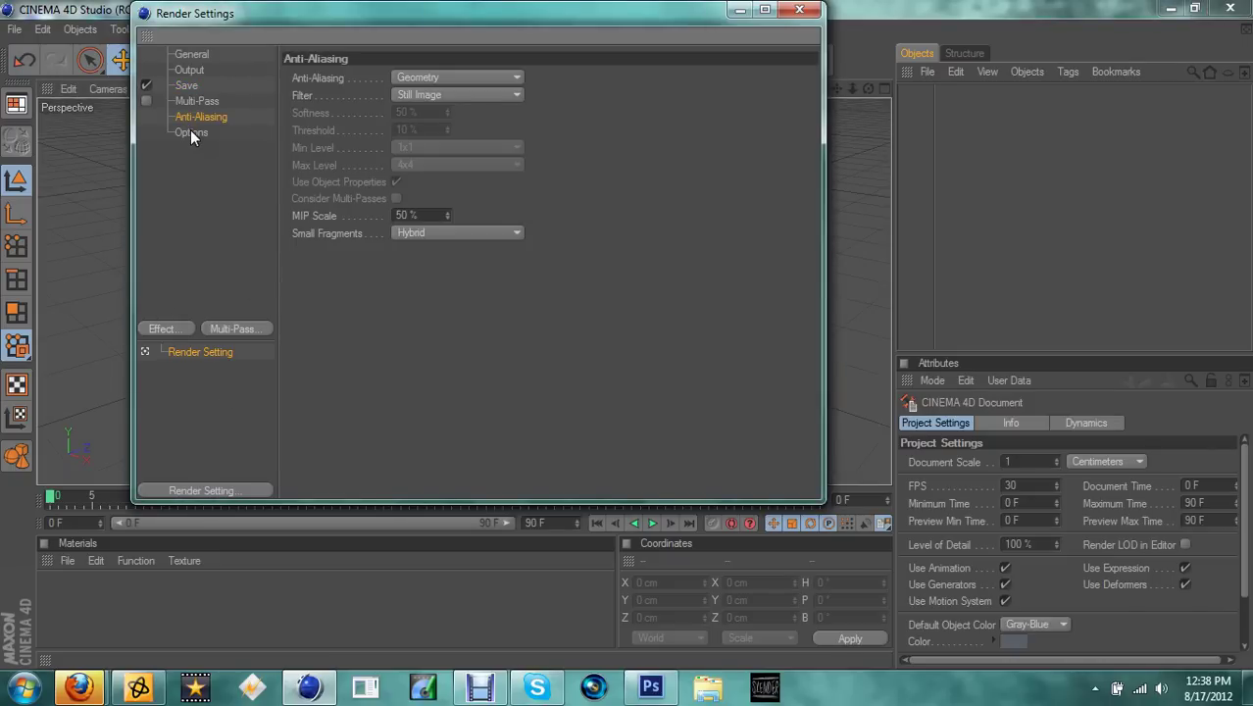
left_click(191, 134)
left_click(191, 102)
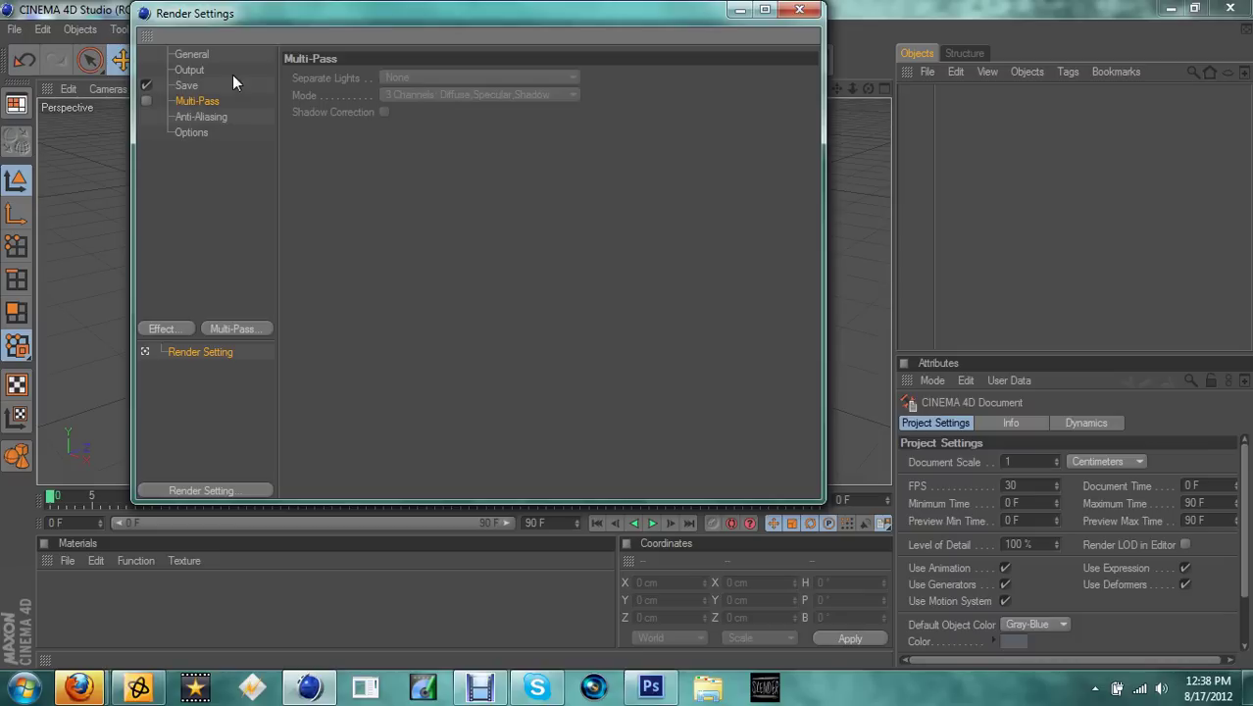
left_click(802, 9)
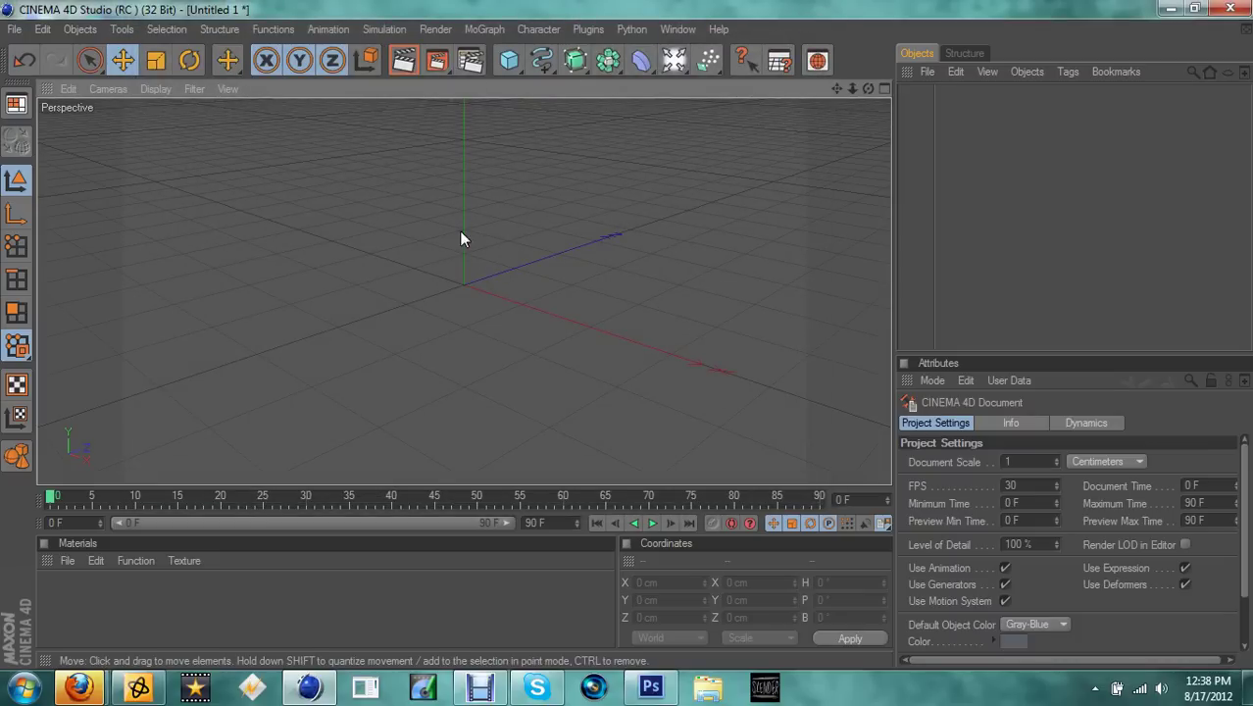
Add a MoText object to the scene and change its text to "Tutorial".
left_click(498, 29)
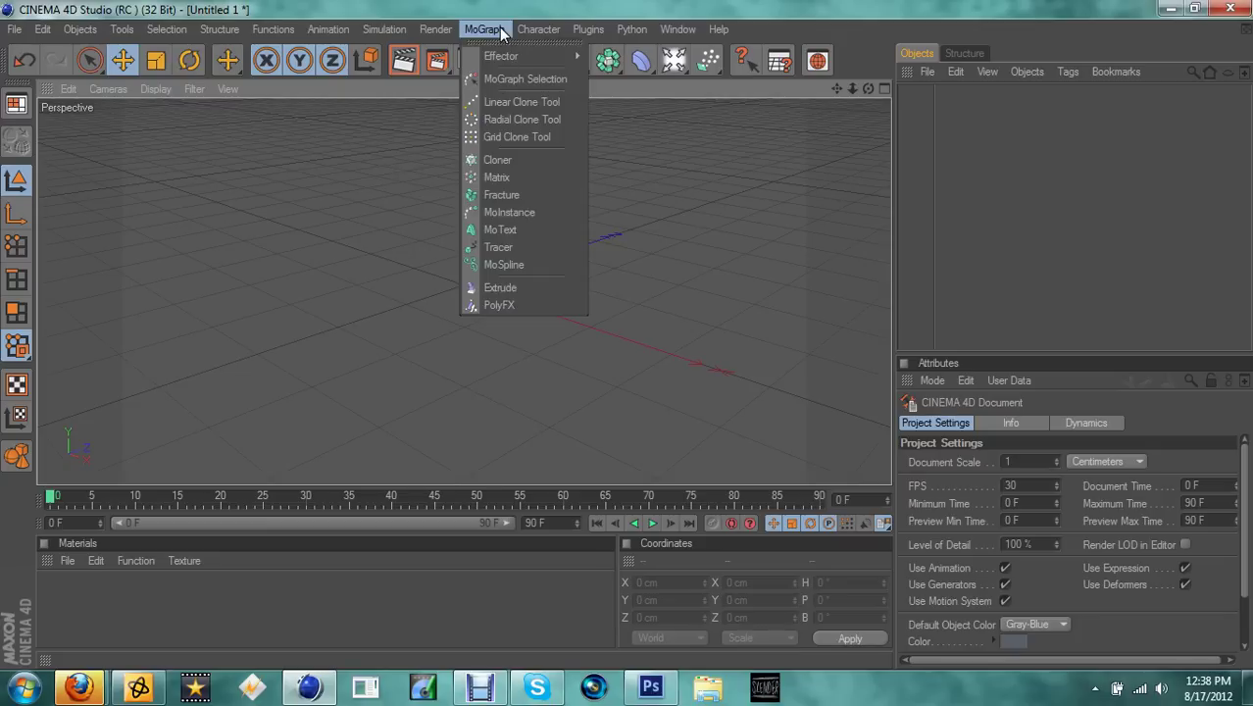
left_click(506, 226)
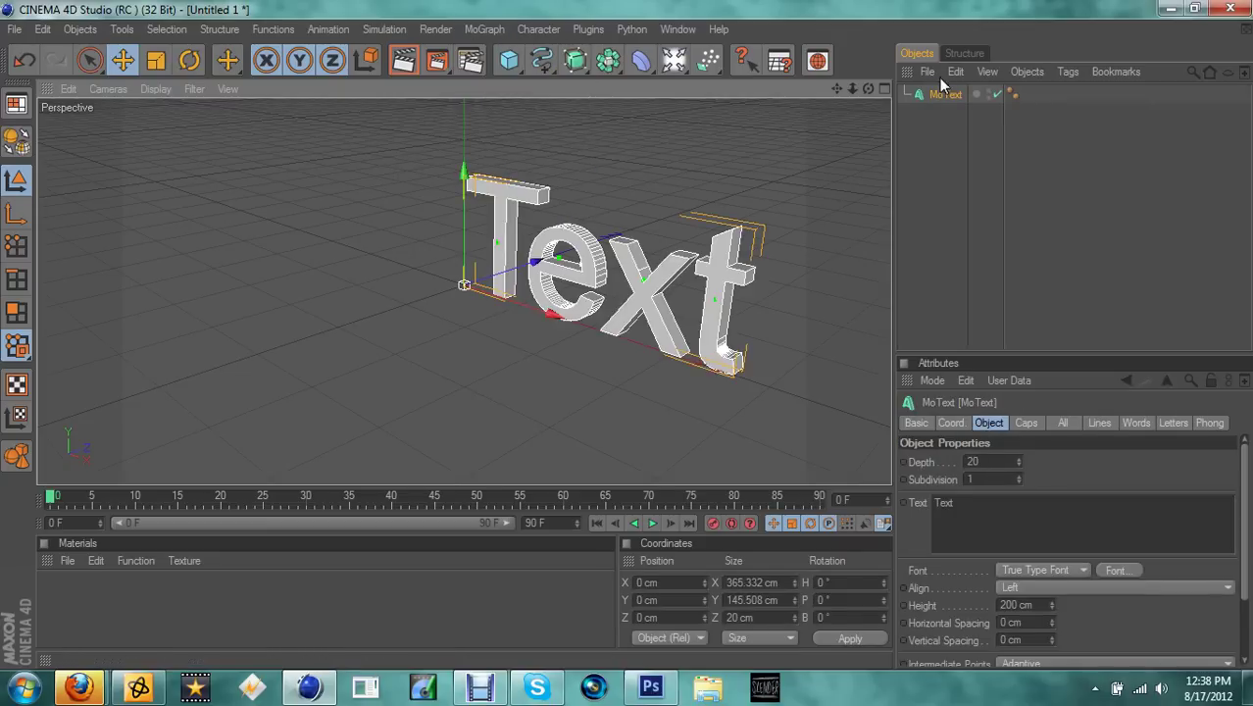
left_click(1018, 519)
left_click_drag(969, 502, 933, 508)
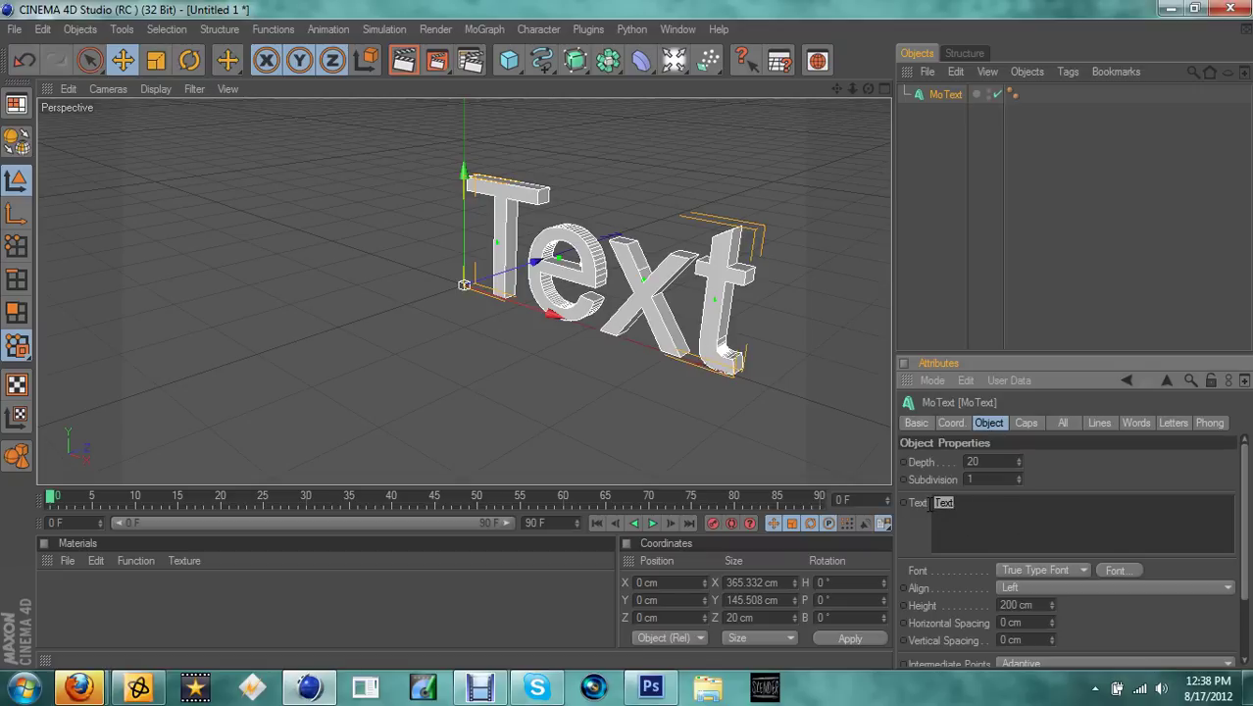
type("Tutorial")
Set the MoText object's depth to 90 and its subdivision to 3.
left_click(980, 461)
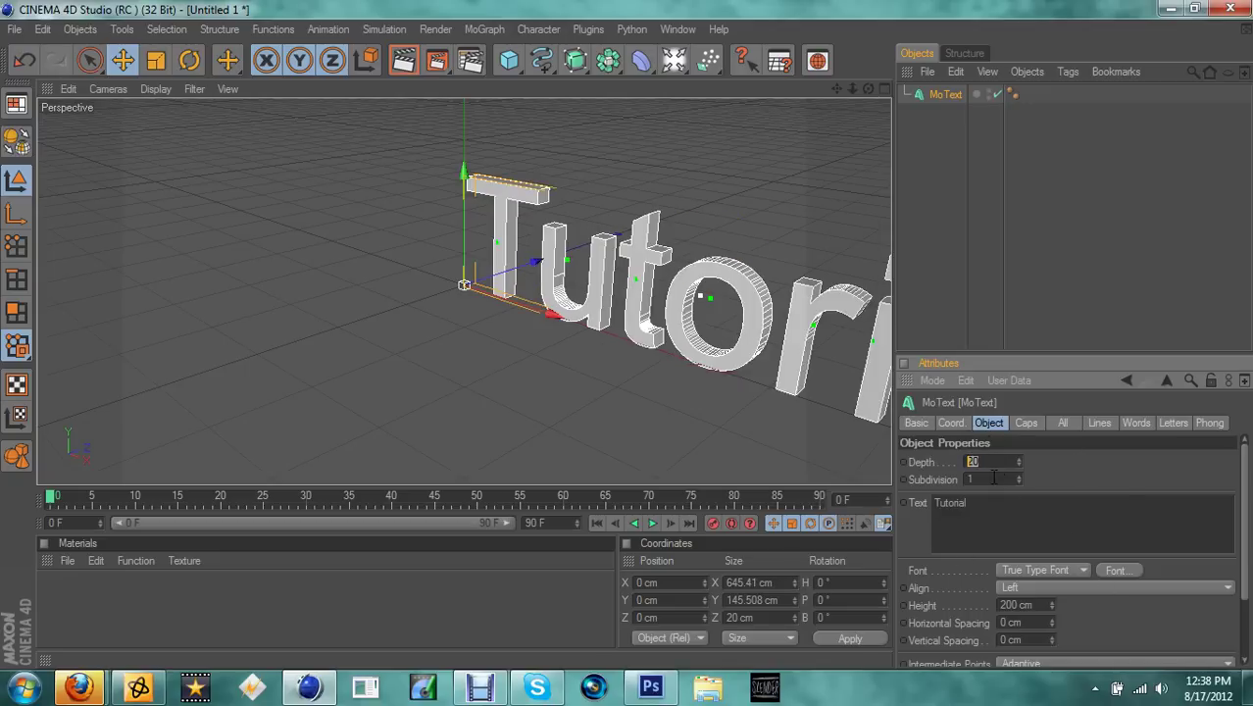
type("5")
key("Return")
left_click(1017, 475)
left_click(1016, 476)
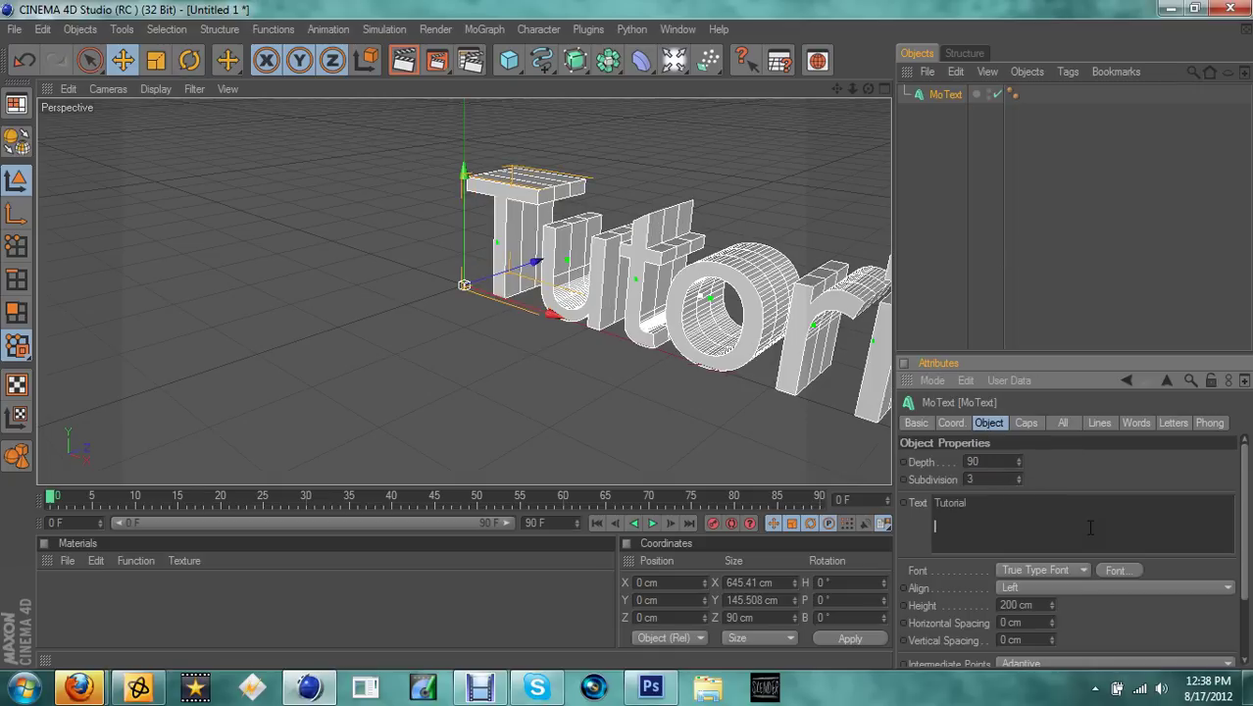
Change the MoText font to Pressboard JL in Bold style.
left_click(1102, 572)
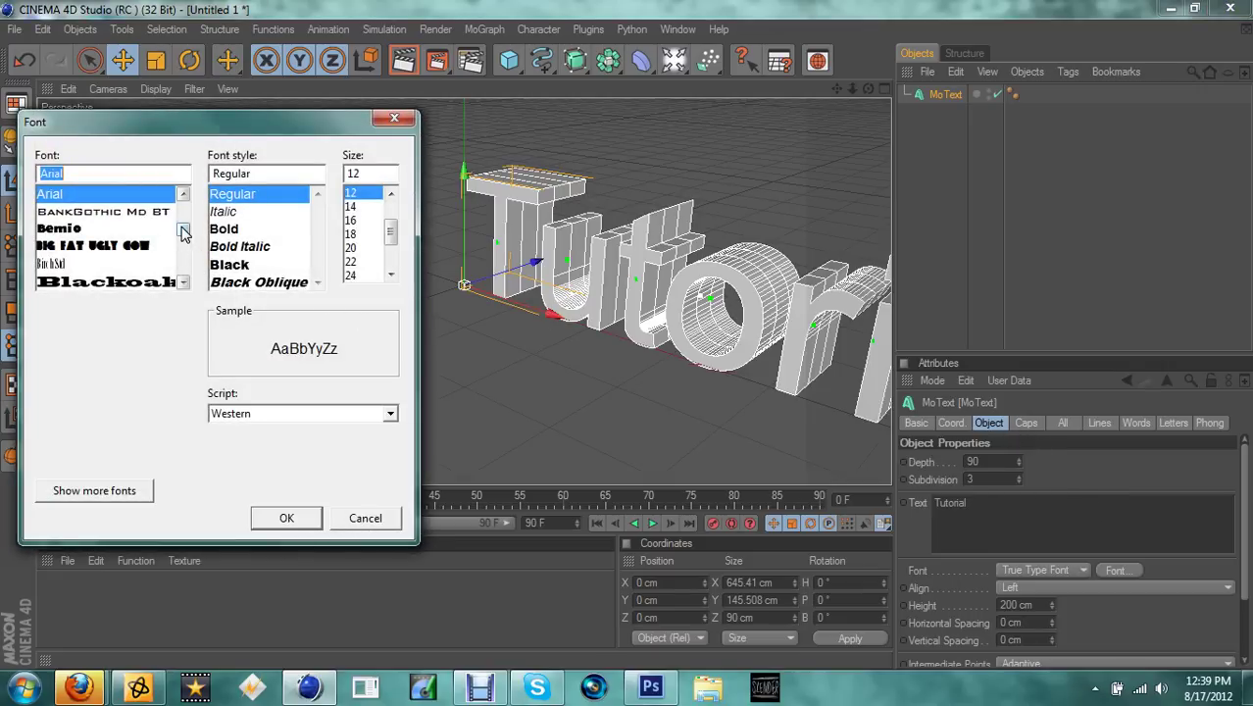
left_click_drag(183, 233, 190, 266)
scroll(189, 266, "up", 2)
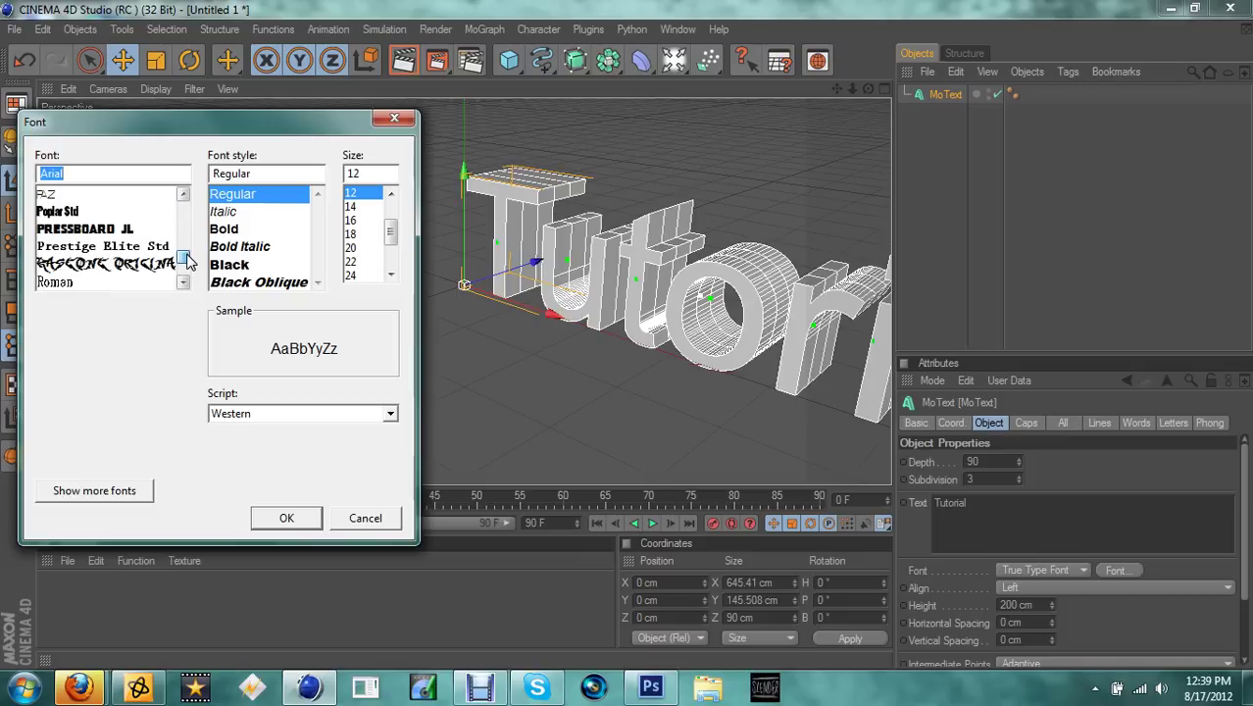
left_click(106, 232)
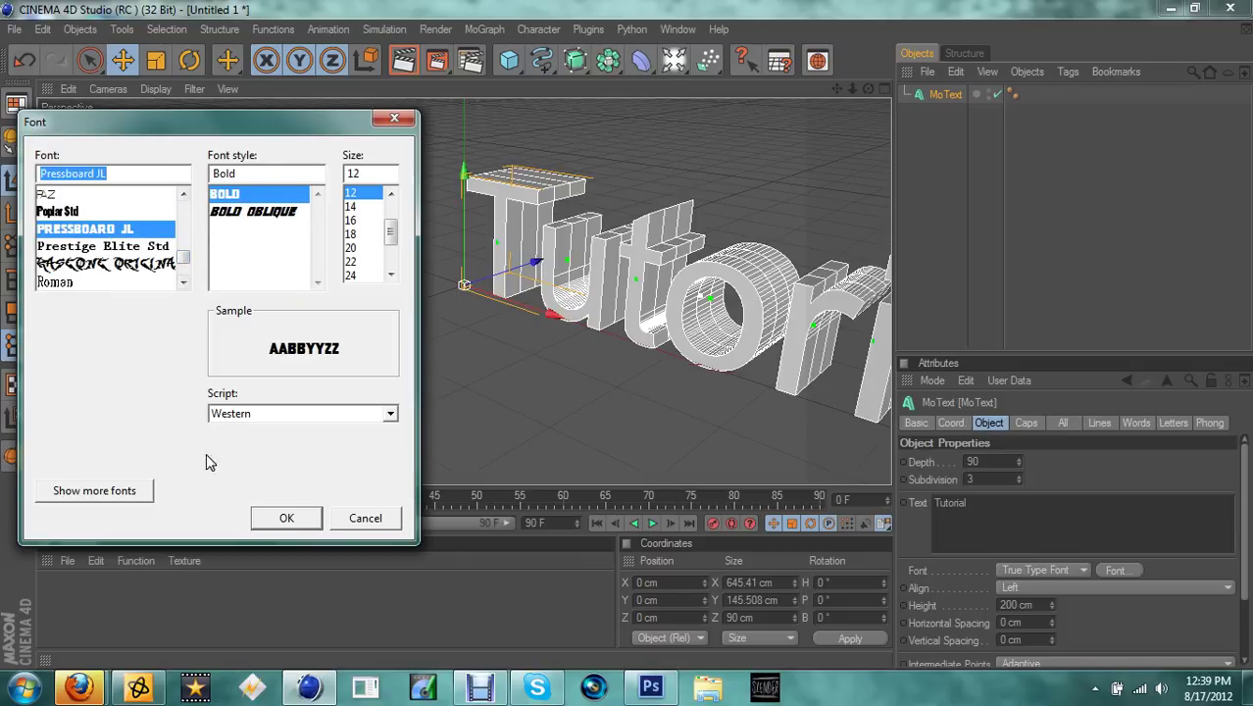
left_click(294, 526)
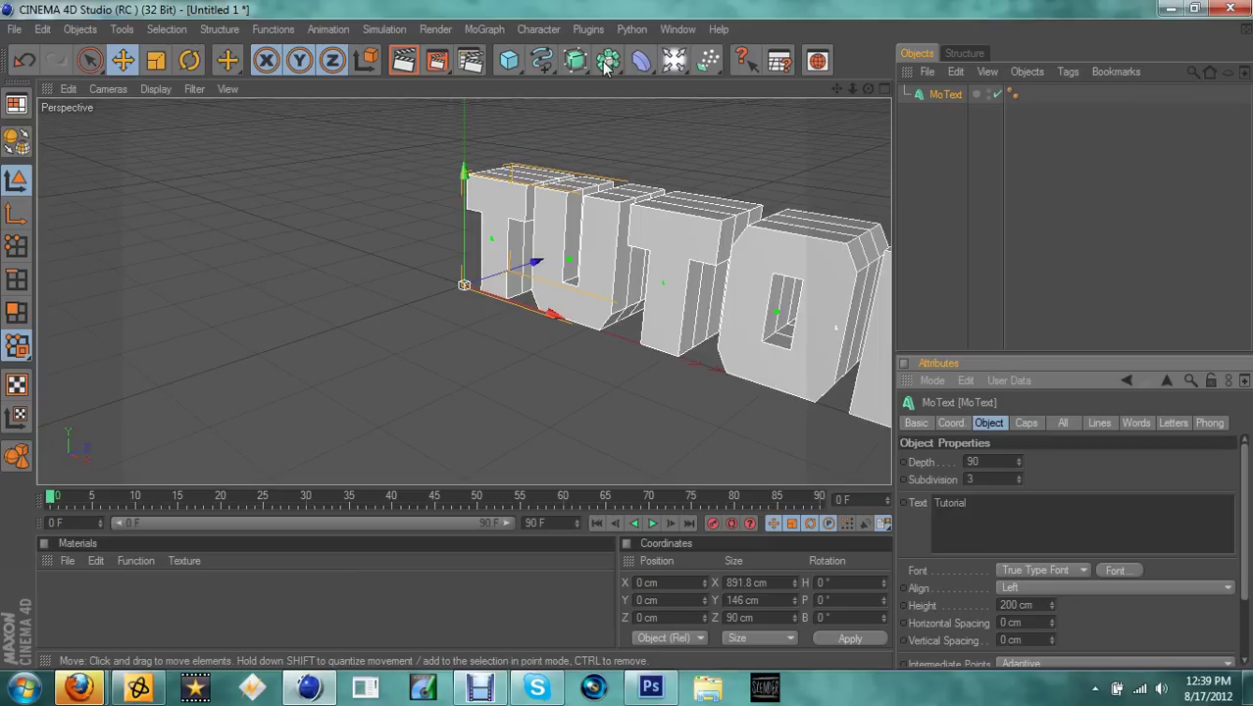
Orbit and zoom the perspective view so the whole Tutorial text is framed almost straight from the front.
left_click_drag(867, 90, 632, 224)
scroll(632, 224, "down", 3)
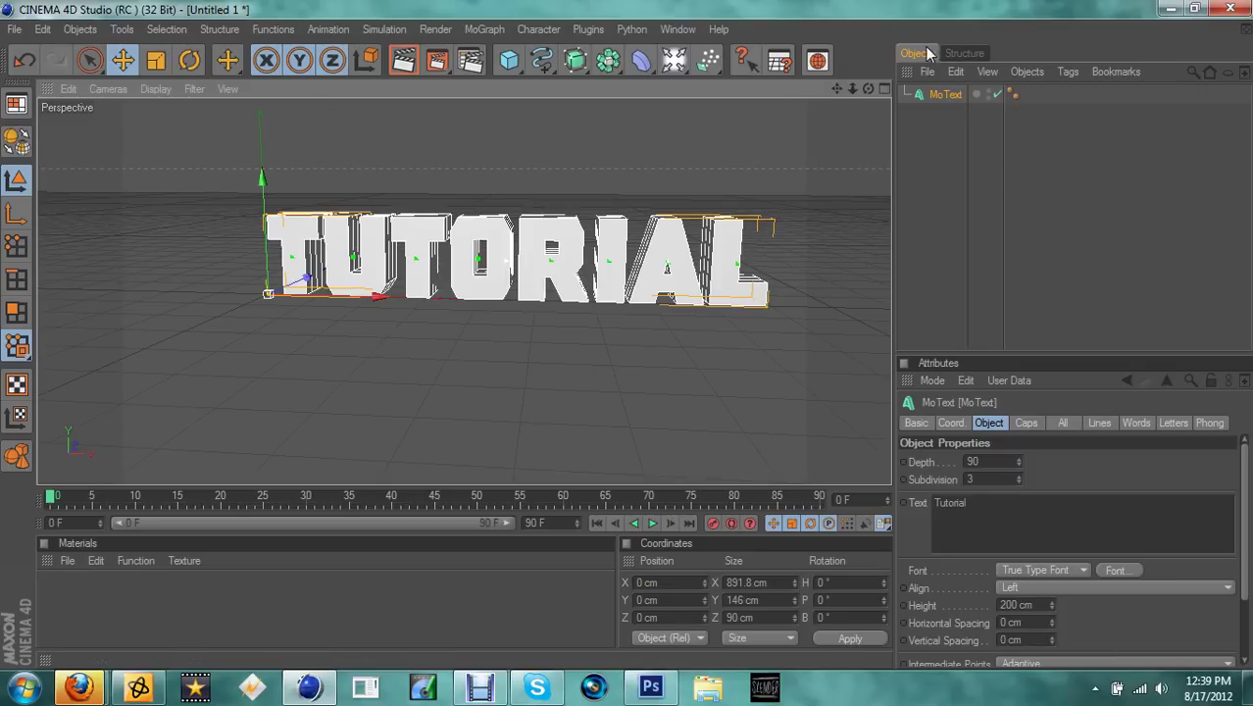
mouse_move(868, 88)
left_mouse_down()
mouse_move(796, 109)
mouse_move(805, 79)
mouse_move(865, 91)
mouse_move(851, 99)
left_mouse_up()
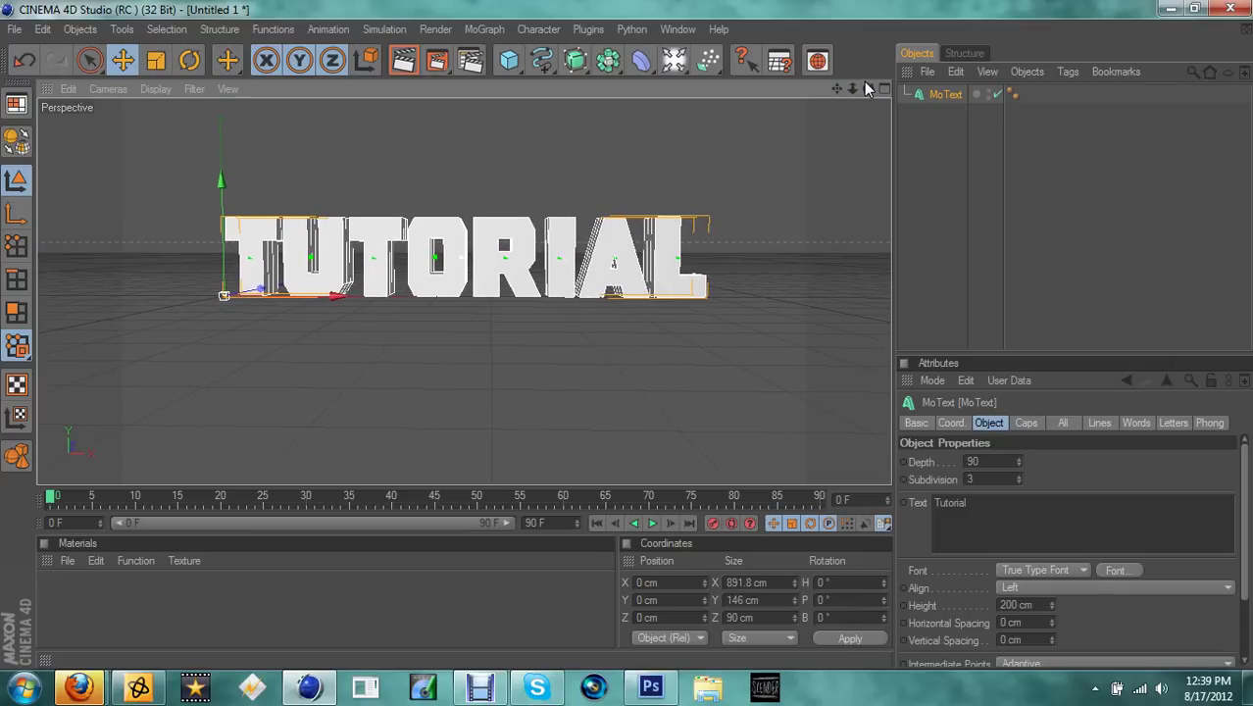
scroll(775, 191, "up", 3)
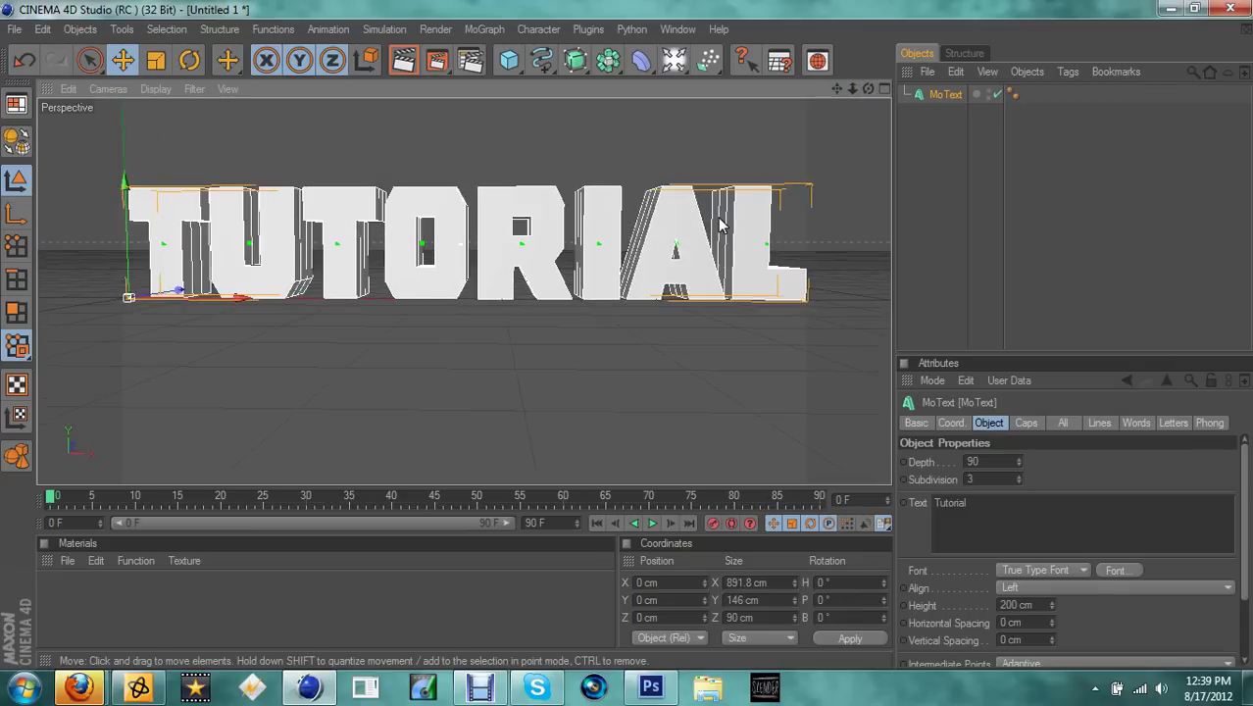
Create three new standard materials for the Tutorial text.
scroll(730, 201, "down", 2)
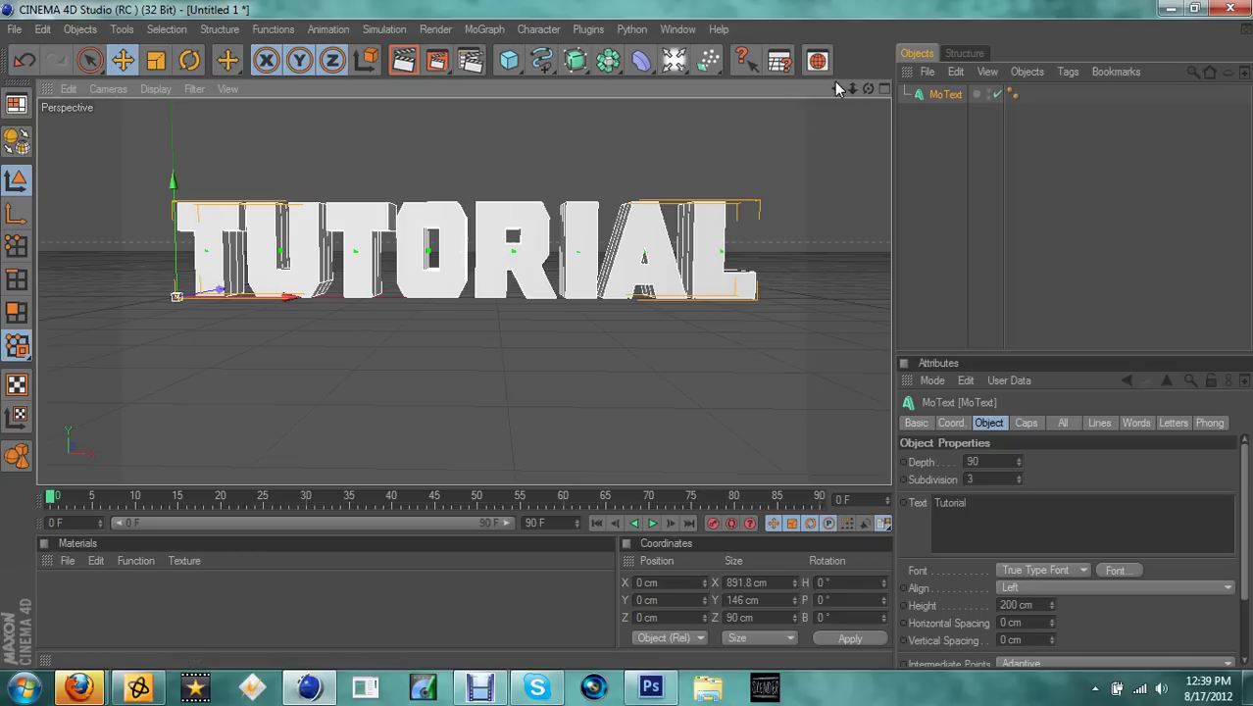
left_click_drag(834, 84, 830, 87)
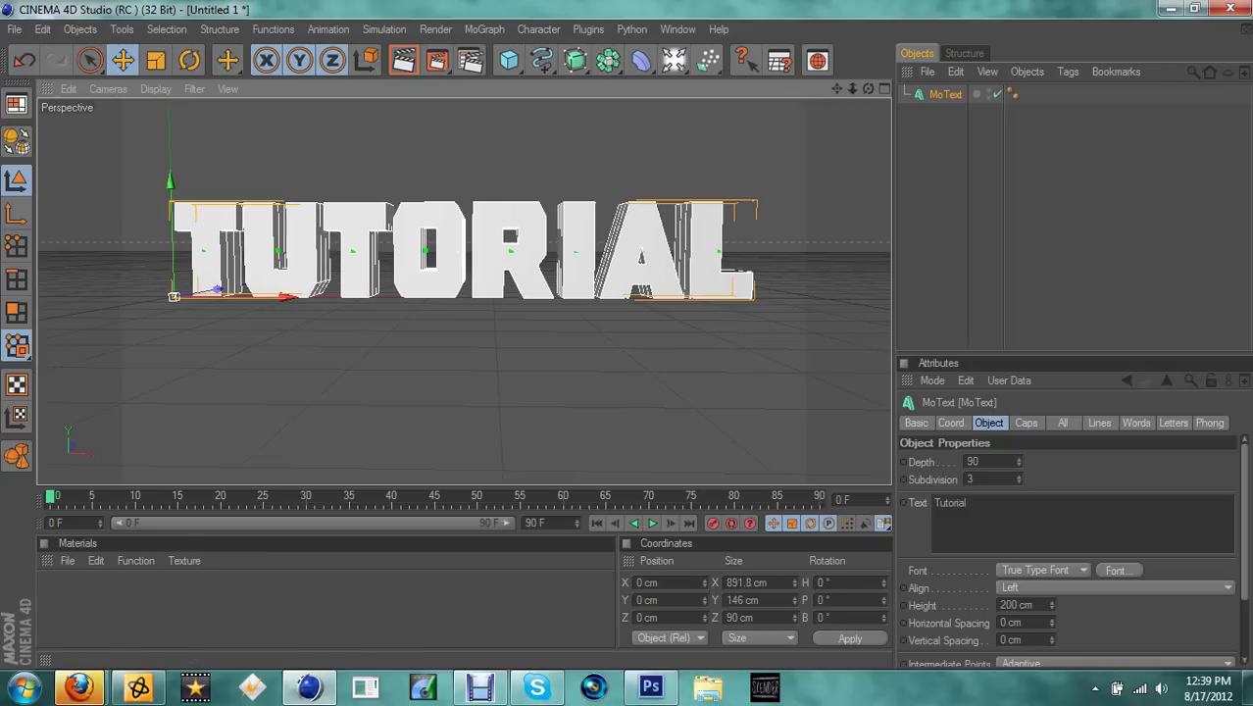
left_click(67, 560)
left_click(117, 346)
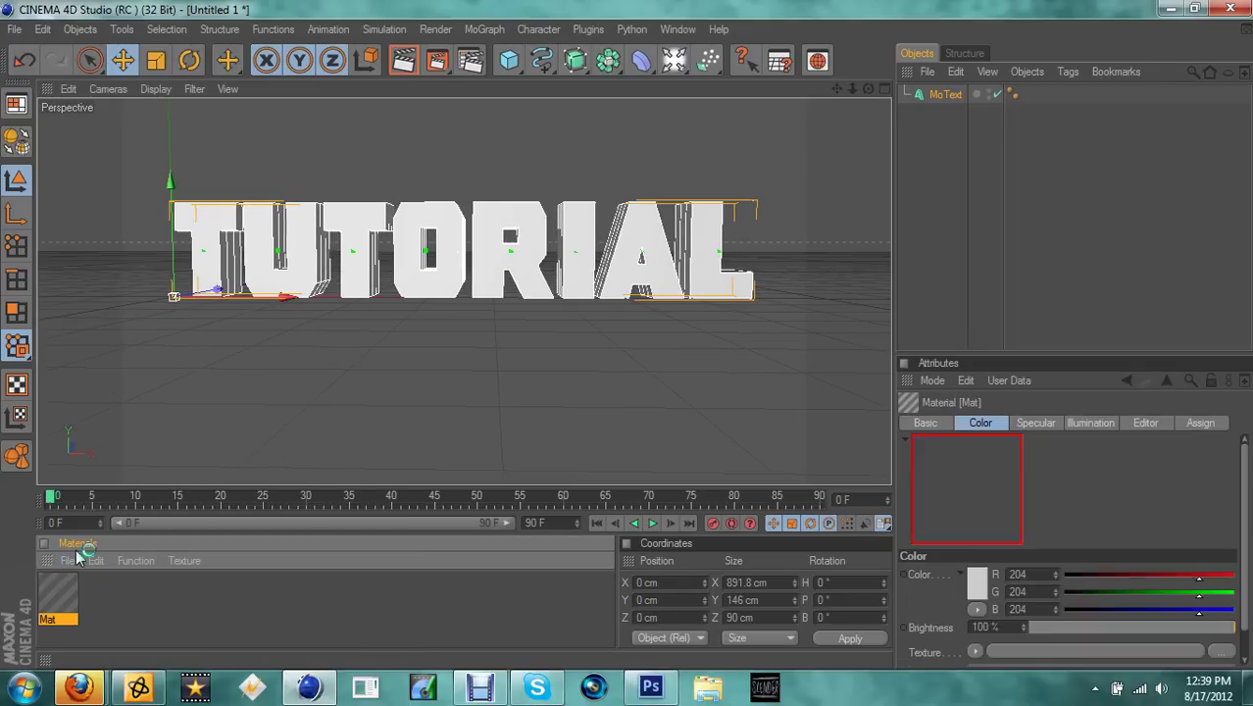
left_click(66, 560)
left_click(128, 343)
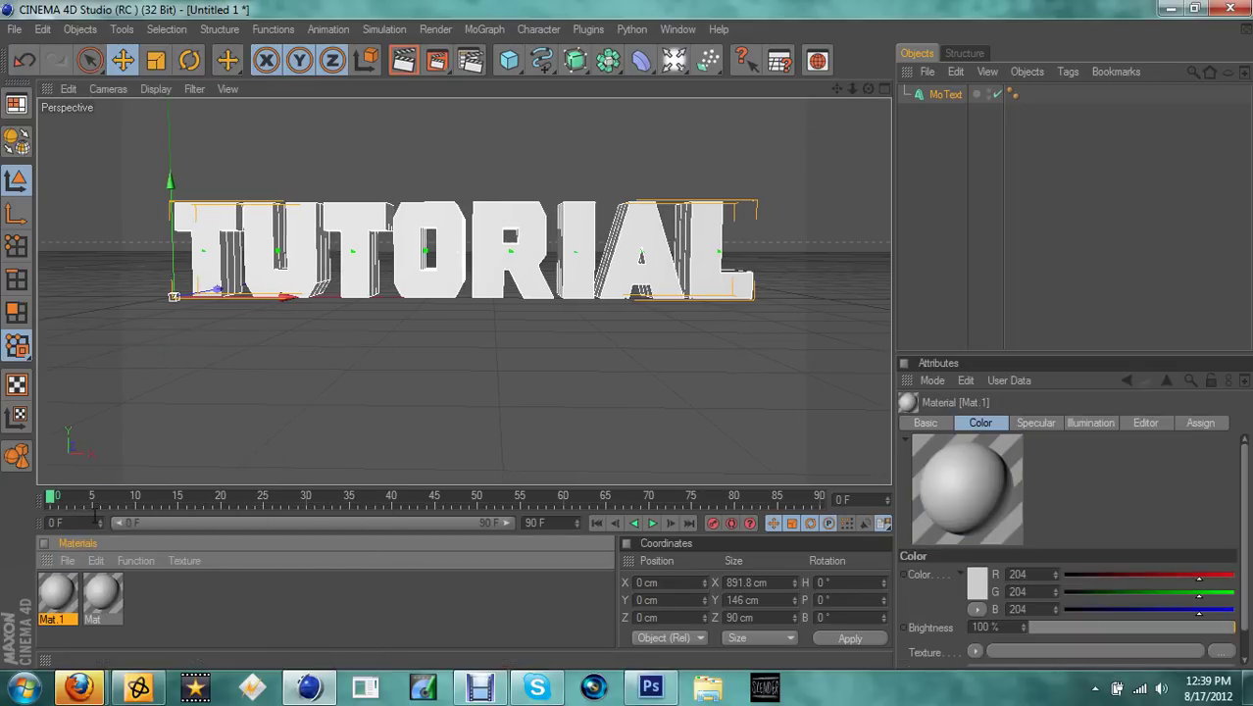
left_click(67, 559)
left_click(135, 344)
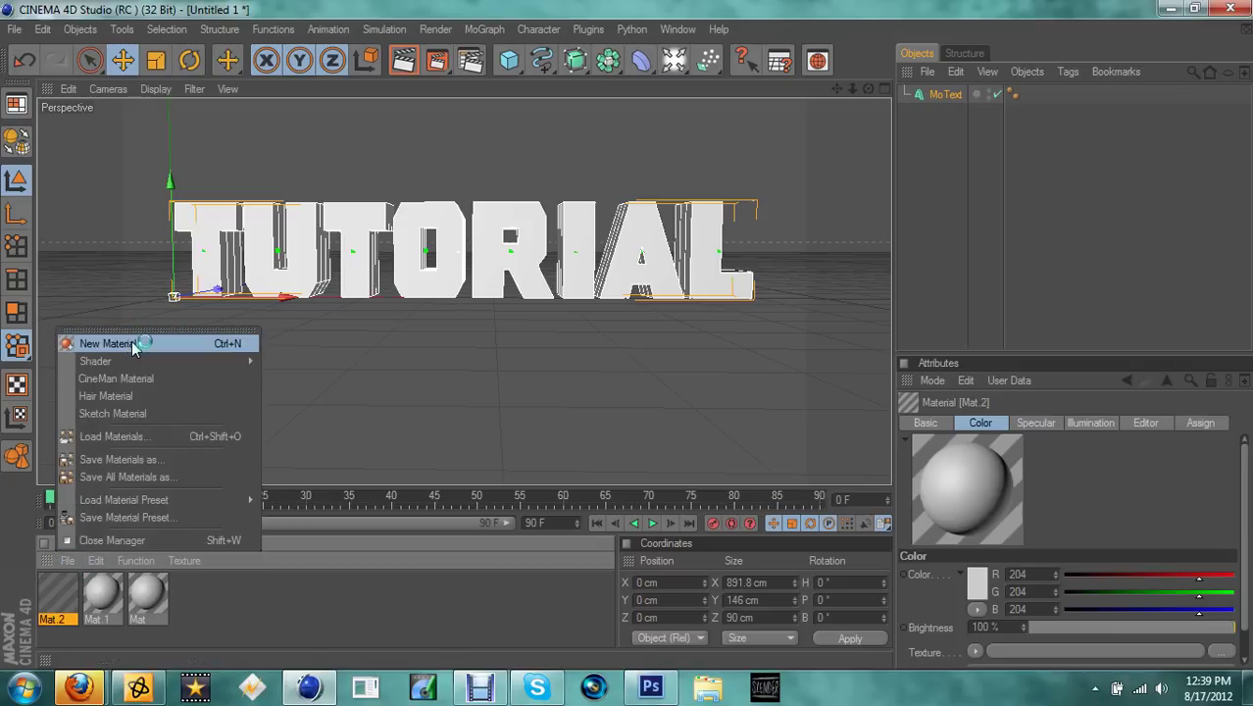
Set the color of the material Mat to bright green with R 48, G 255 and B 22.
left_click(149, 598)
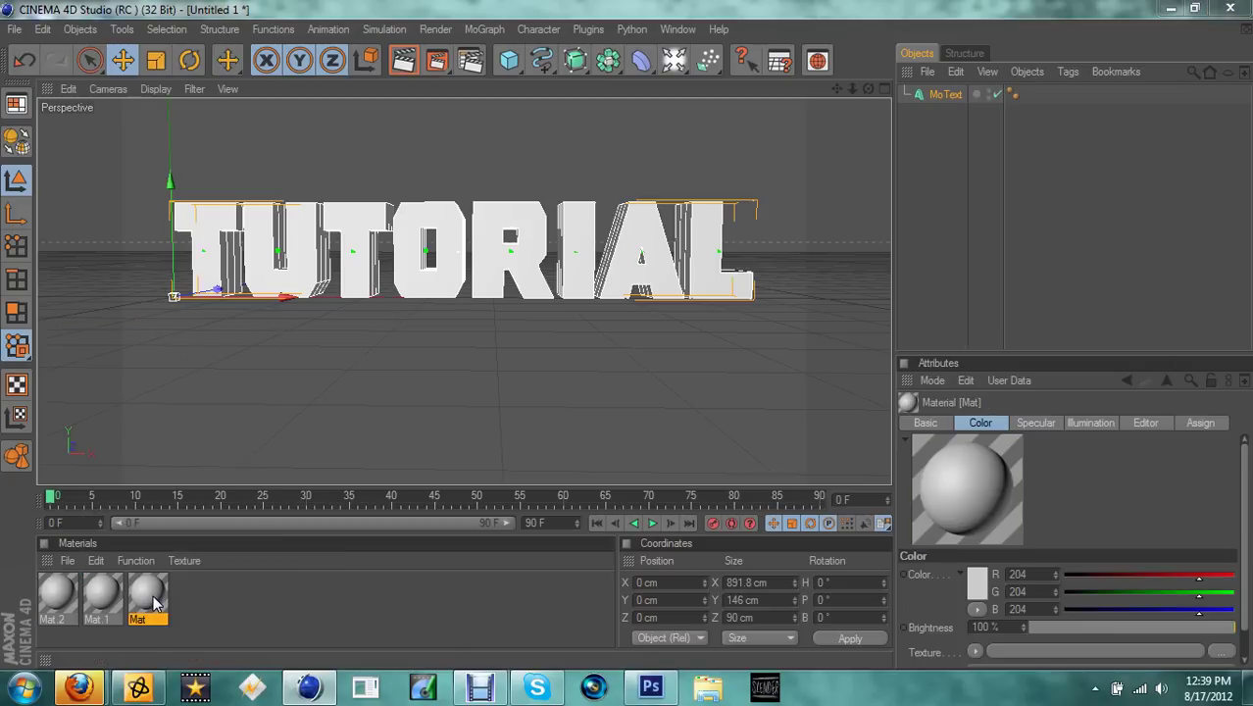
double_click(152, 601)
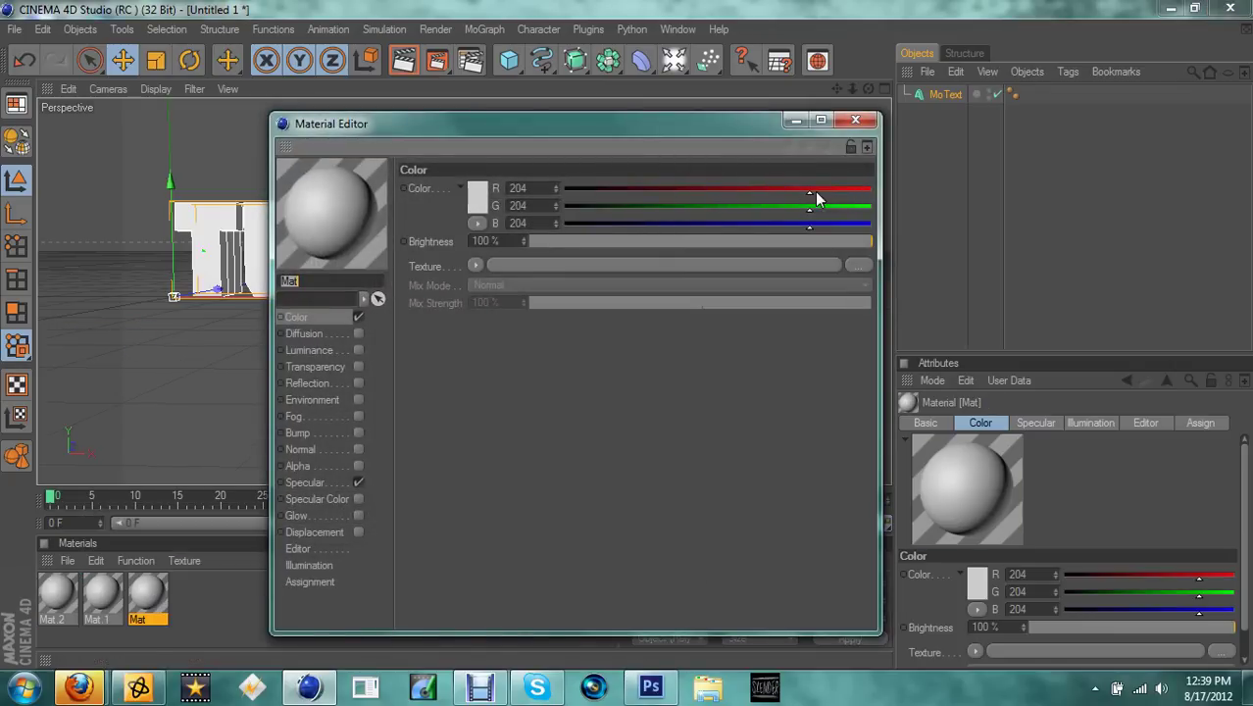
left_click_drag(808, 209, 877, 211)
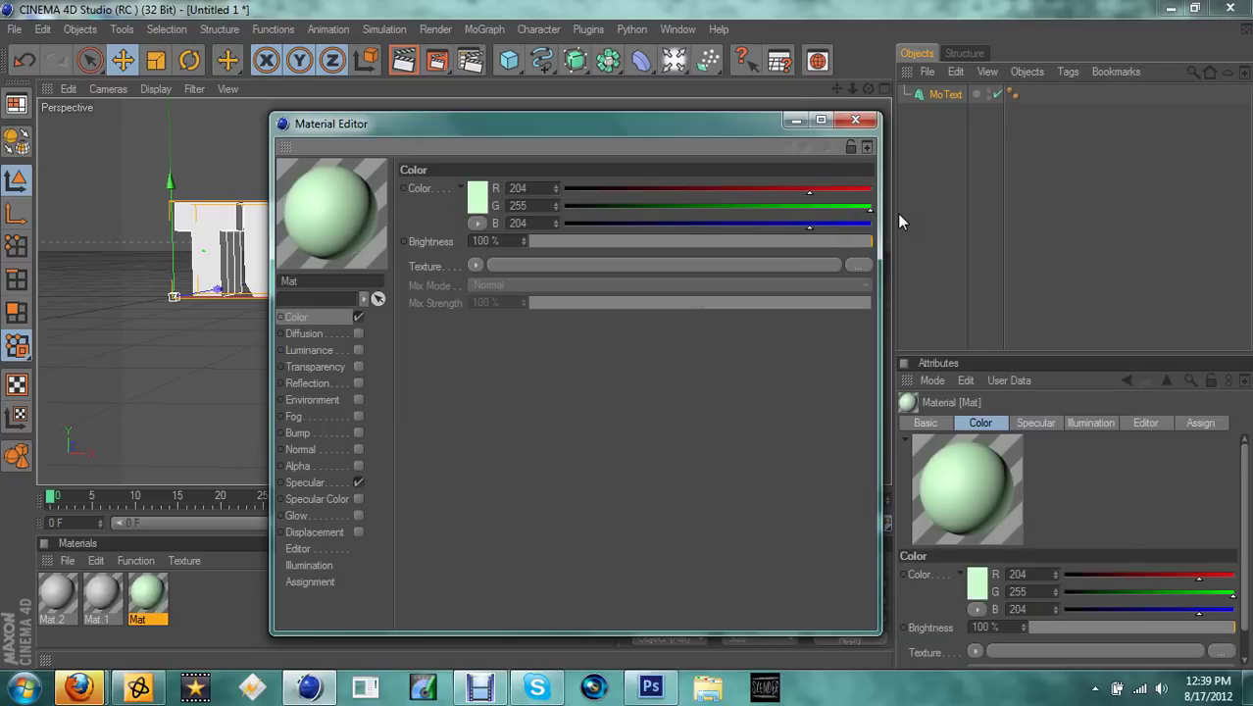
left_click_drag(807, 193, 725, 190)
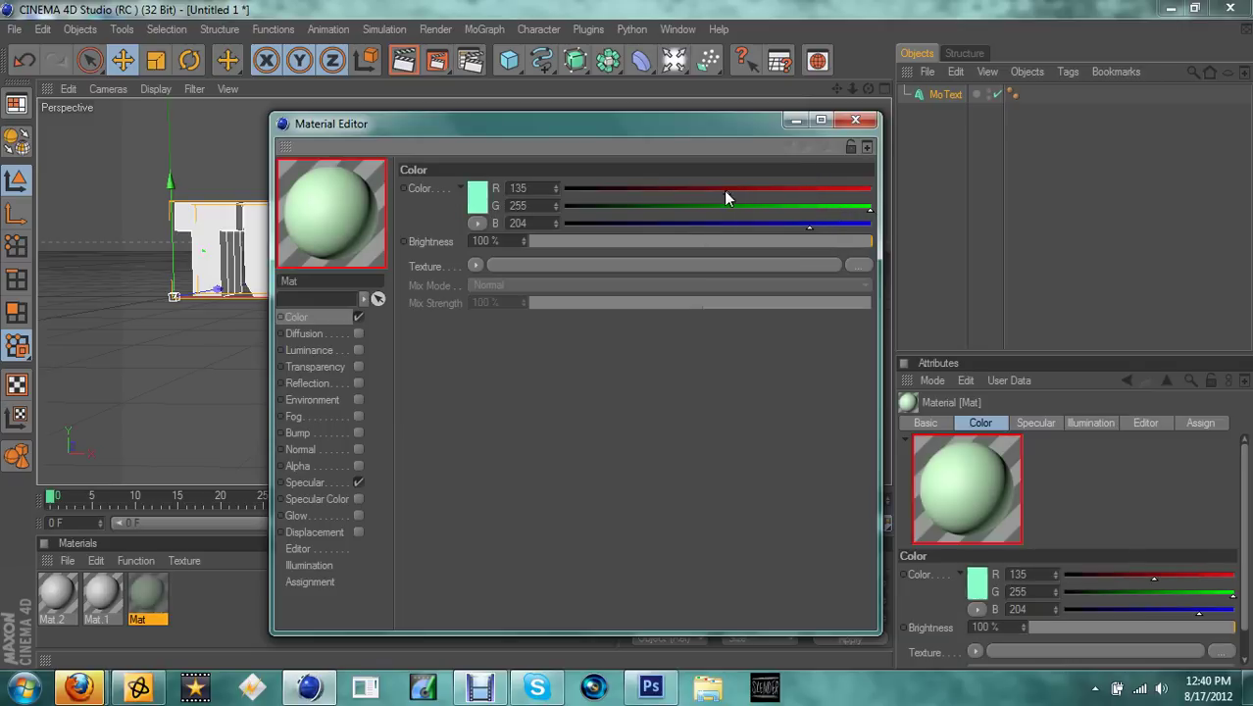
left_click_drag(809, 232, 592, 227)
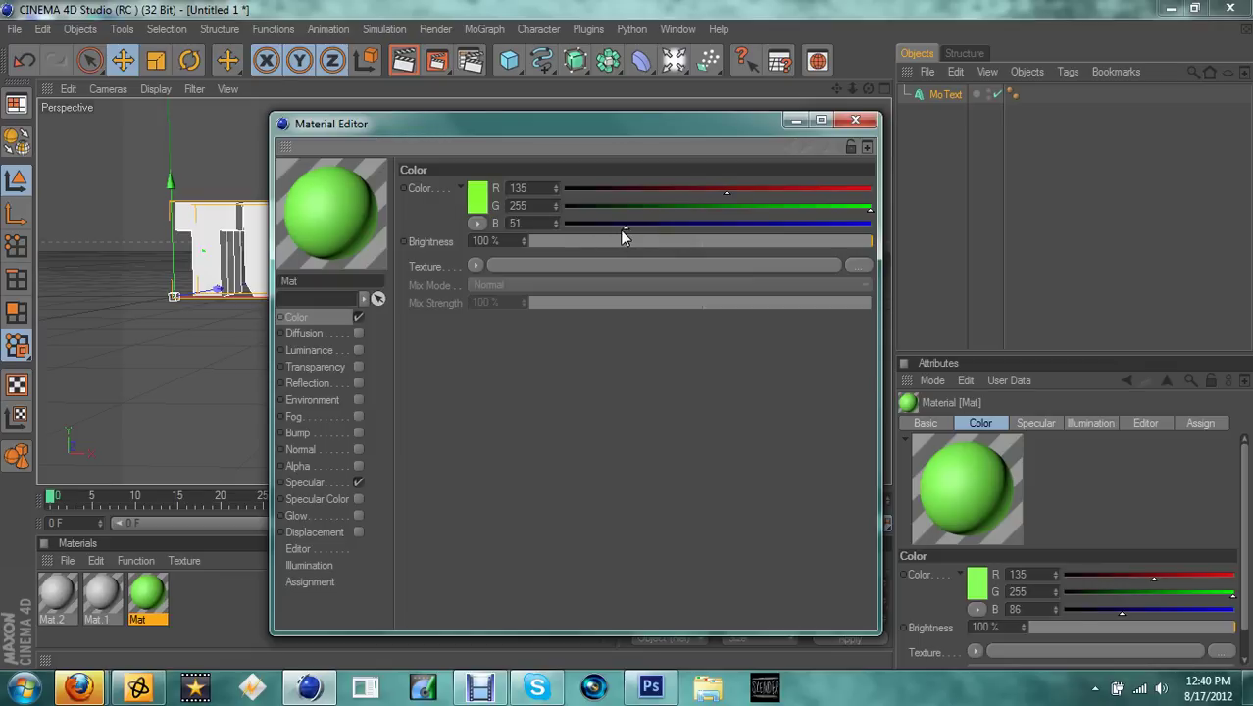
left_click_drag(725, 200, 621, 205)
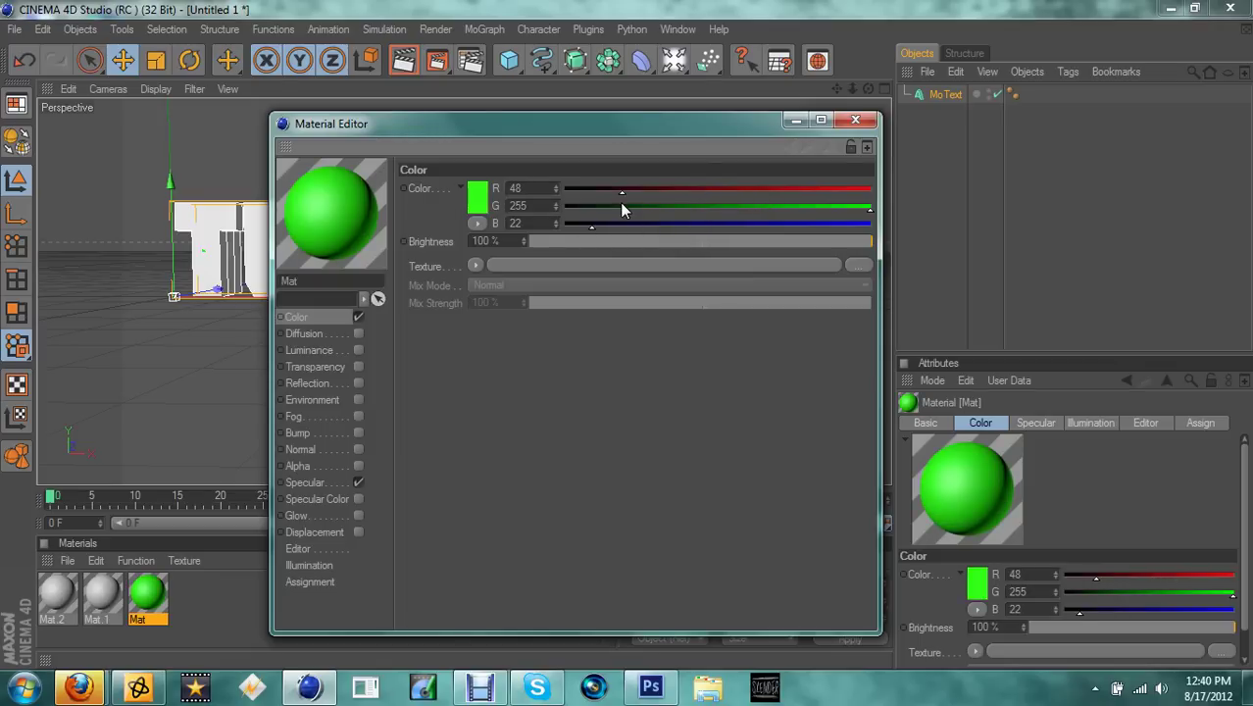
left_click(855, 118)
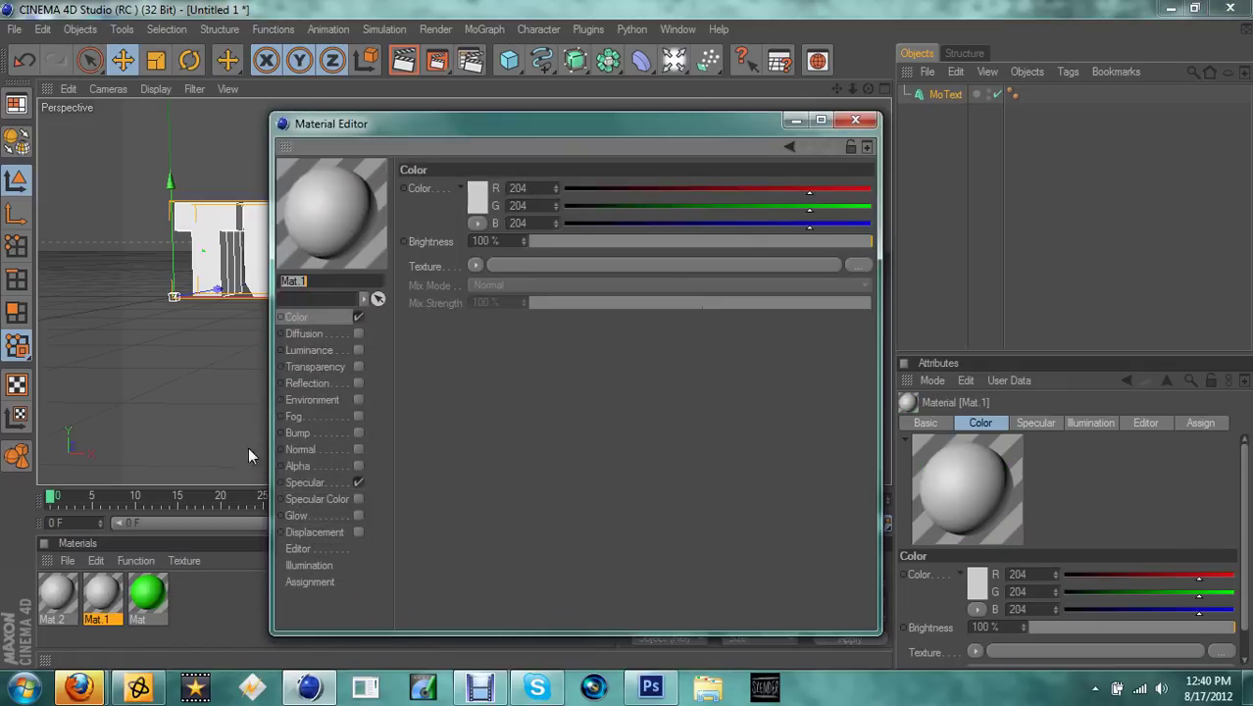
Disable the Color and Specular channels of Mat.1 to make it plain black.
left_click(356, 317)
left_click(358, 481)
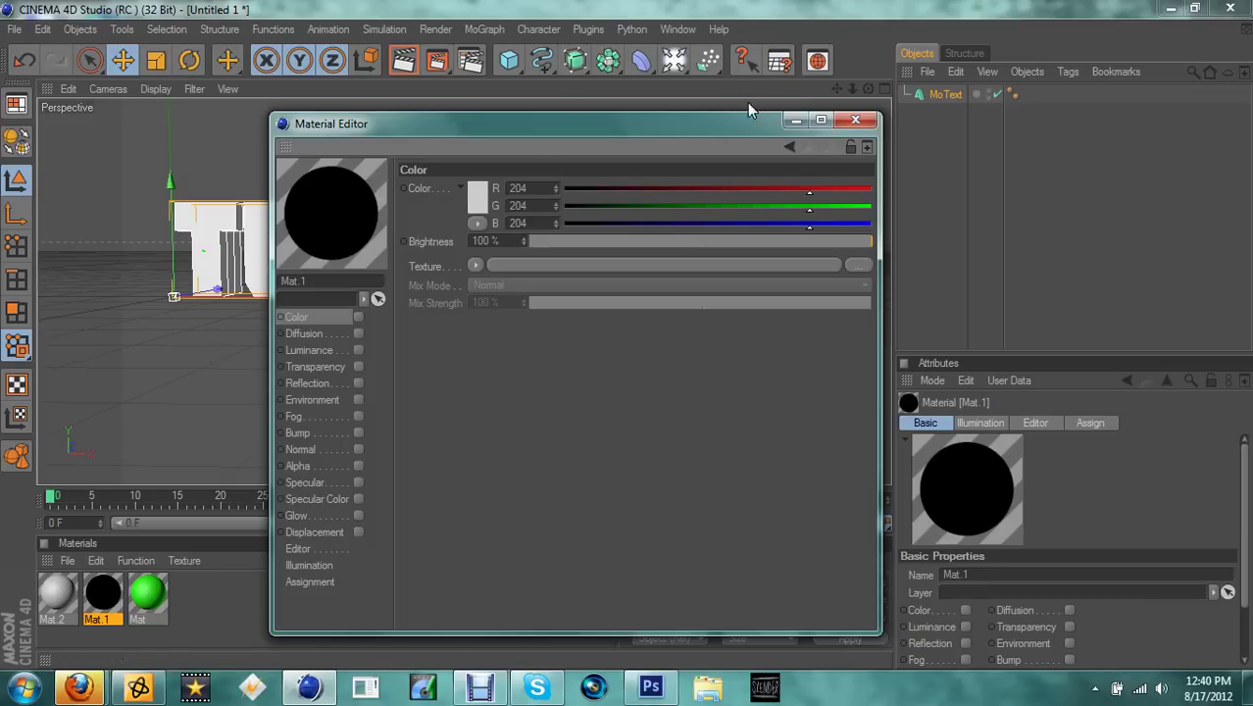
left_click(856, 122)
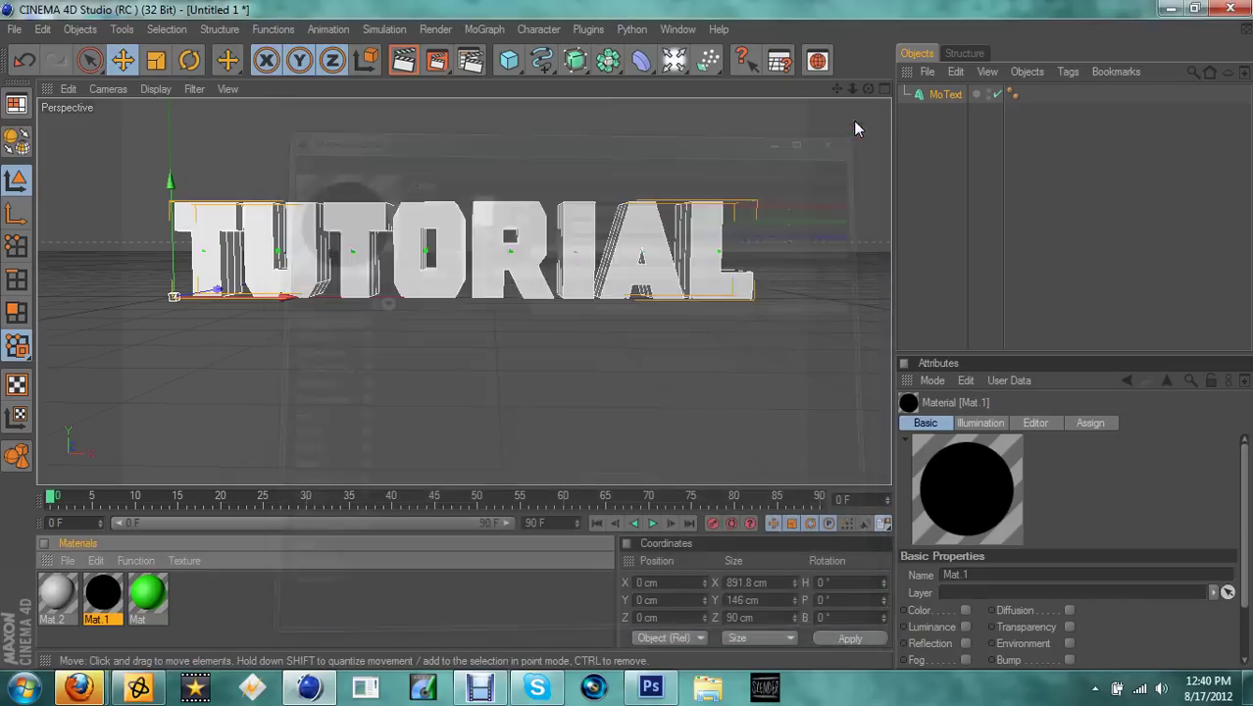
Disable Specular on the green material and enable Reflection with a reduced brightness.
left_click(150, 592)
double_click(150, 592)
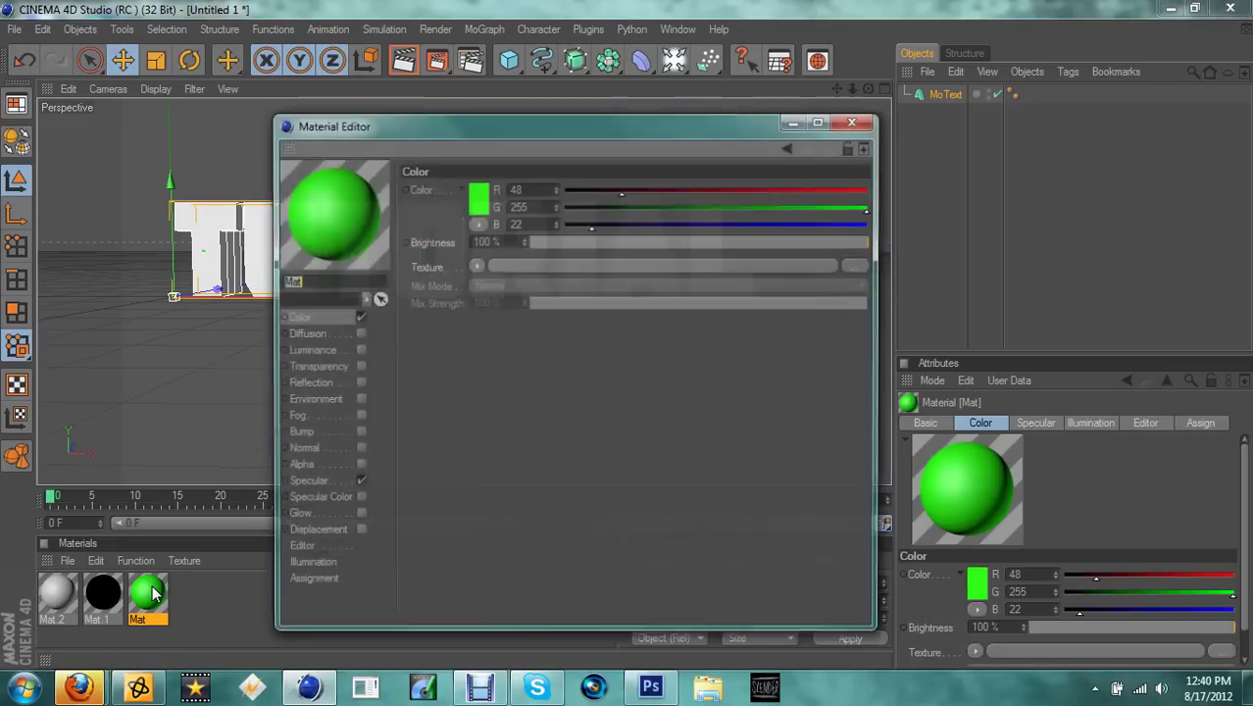
left_click(357, 482)
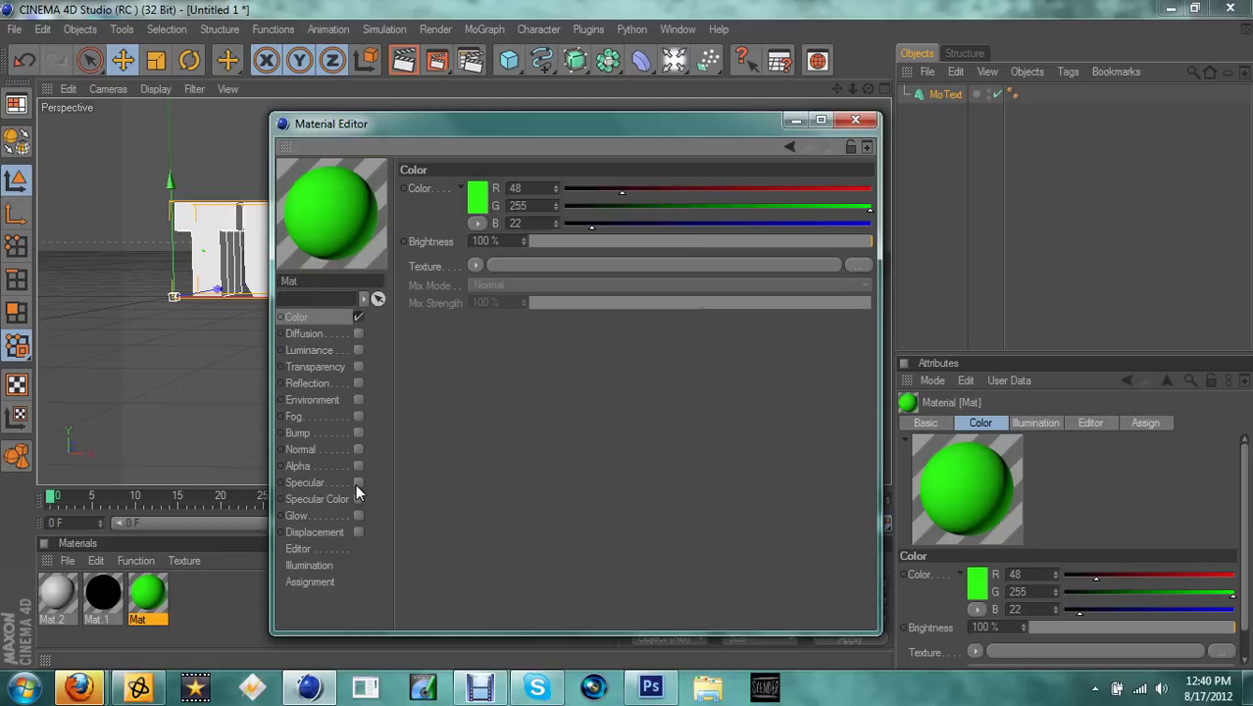
left_click(358, 382)
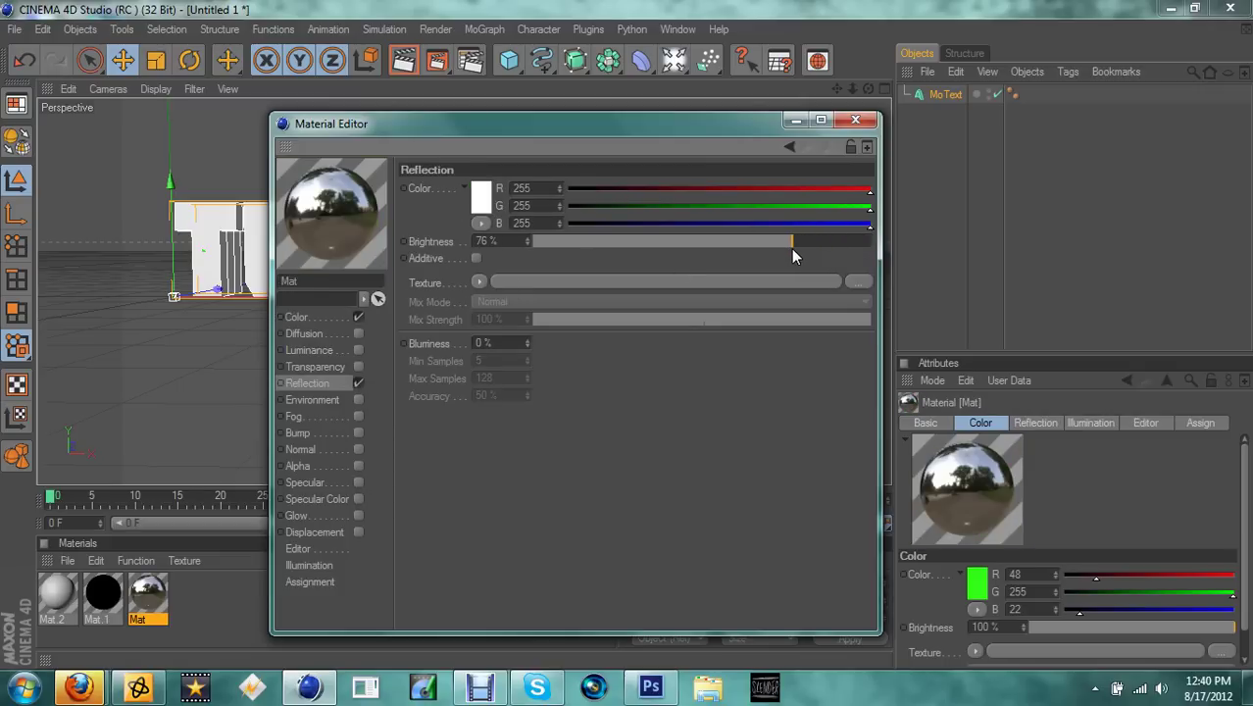
left_click(856, 122)
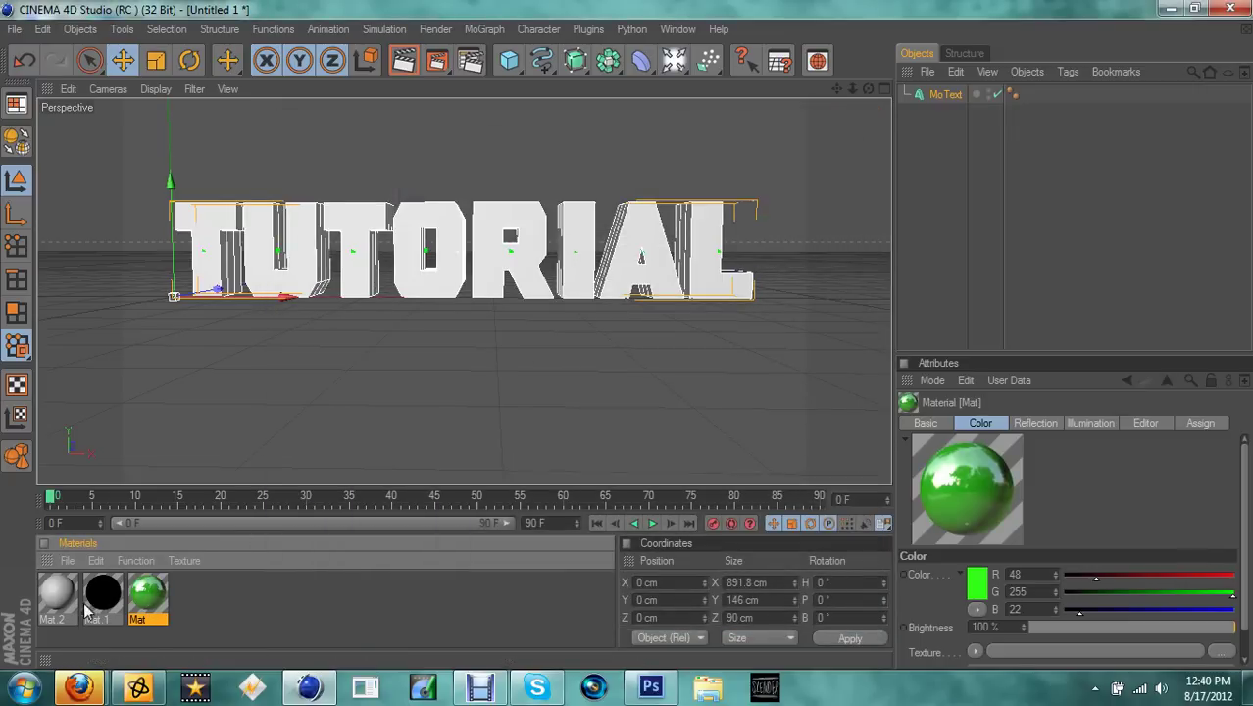
Make Mat.2 a white glowing material by enabling Luminance and disabling Color and Specular.
double_click(54, 594)
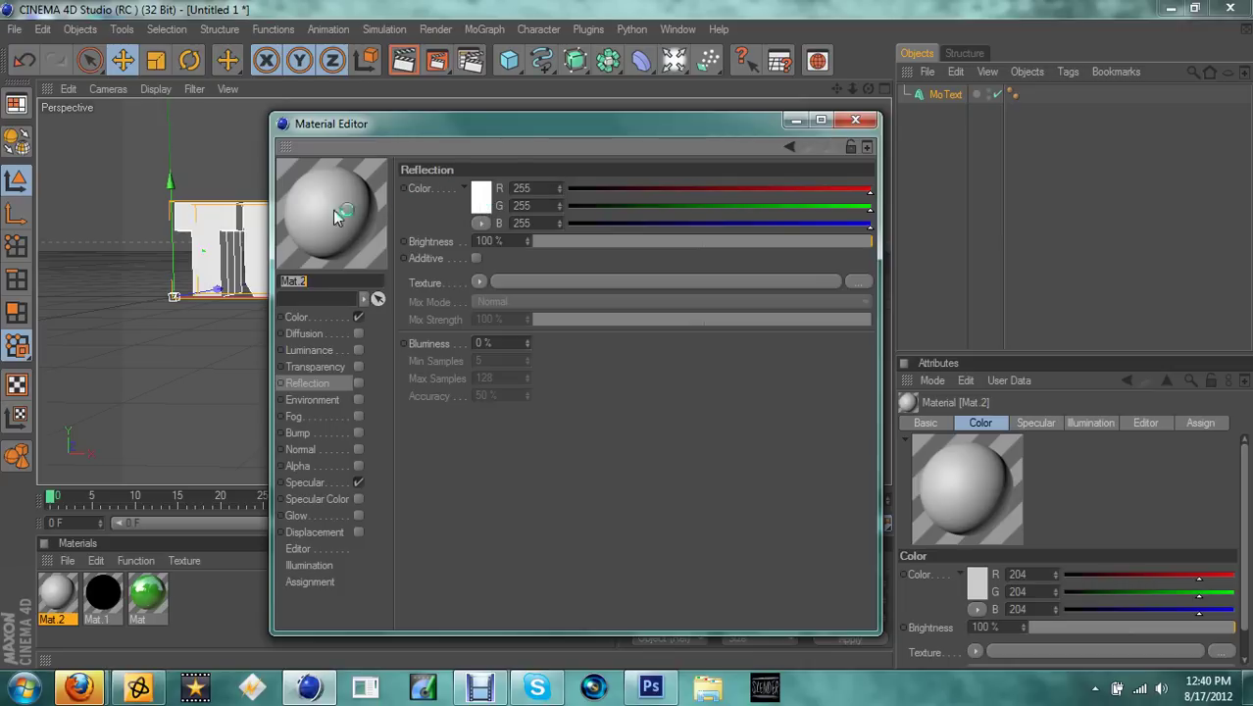
left_click(358, 350)
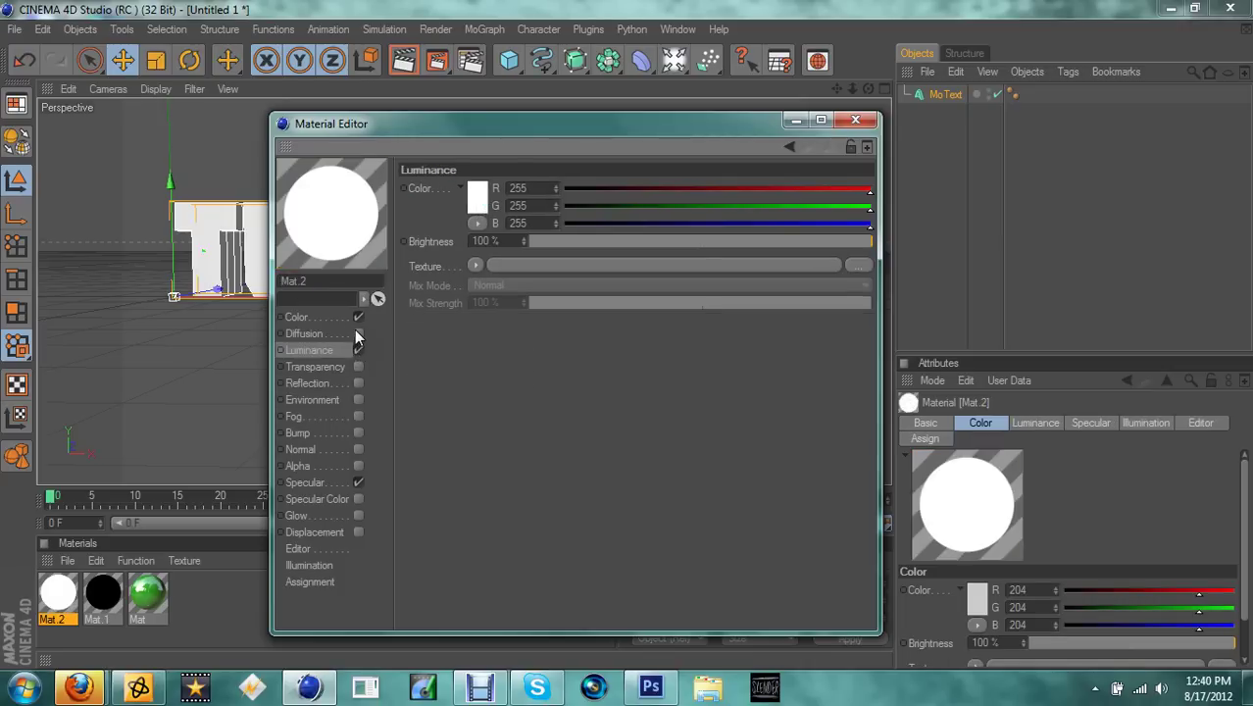
left_click(358, 316)
left_click(354, 485)
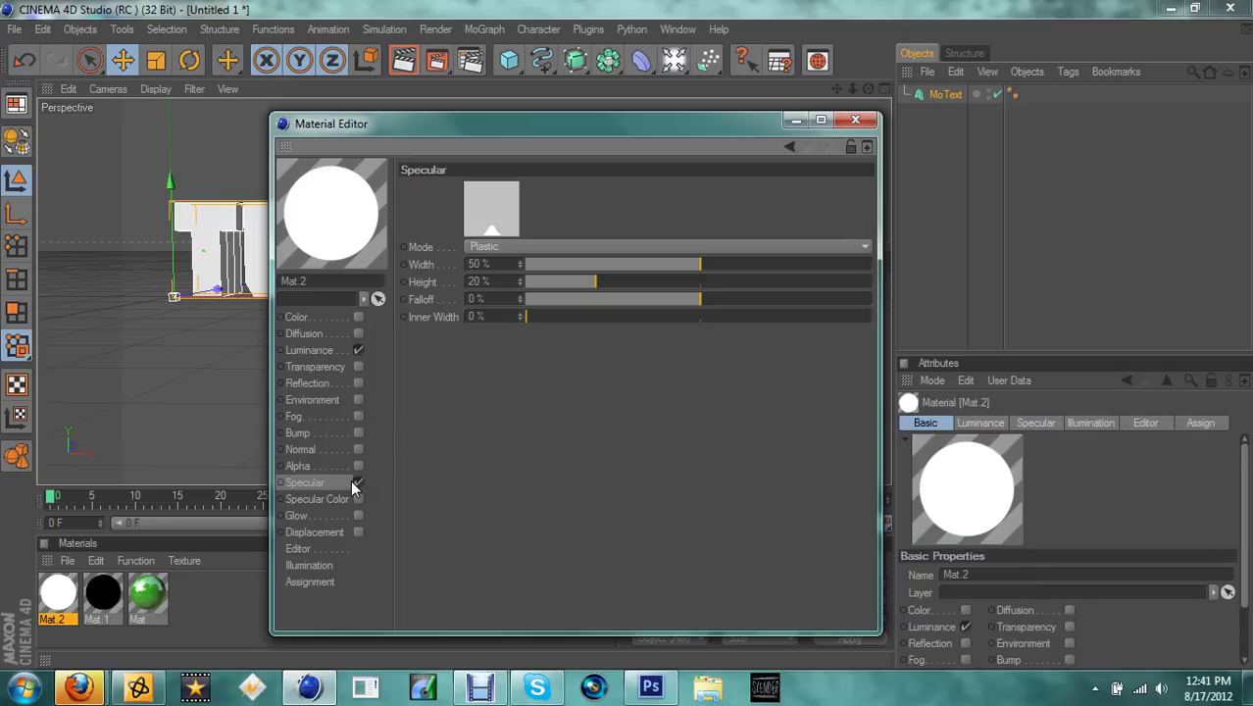
left_click(358, 483)
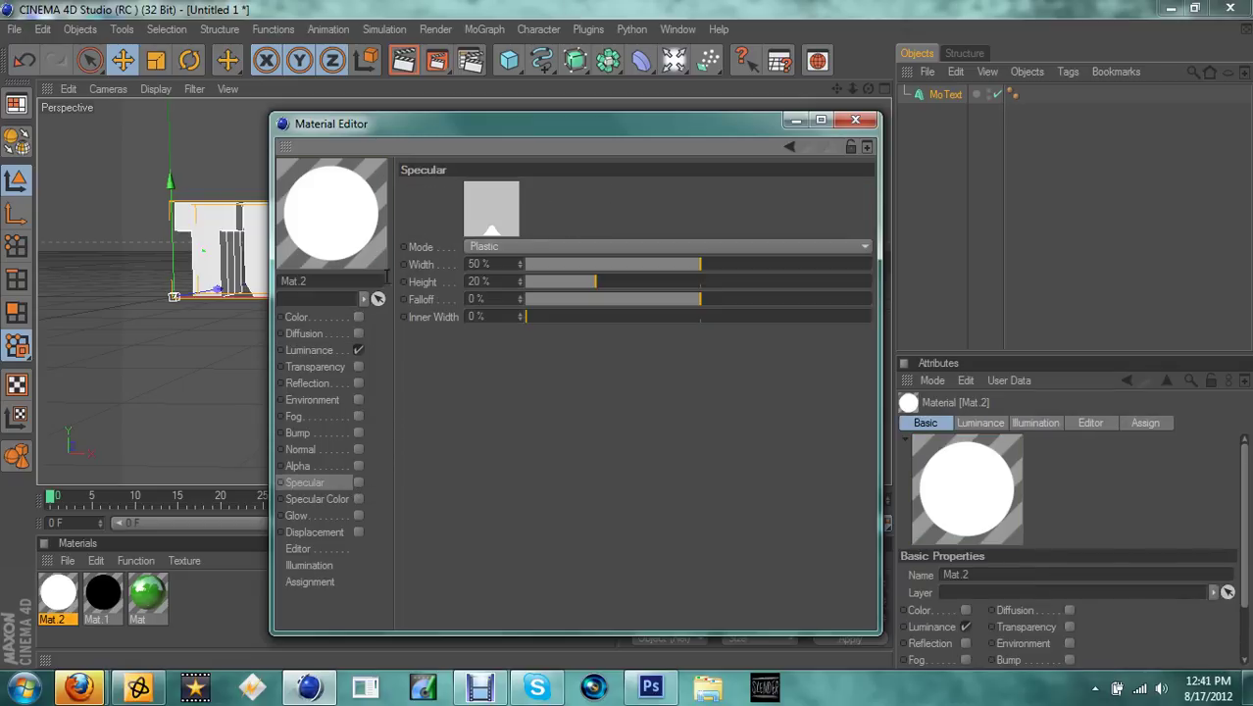
left_click(854, 120)
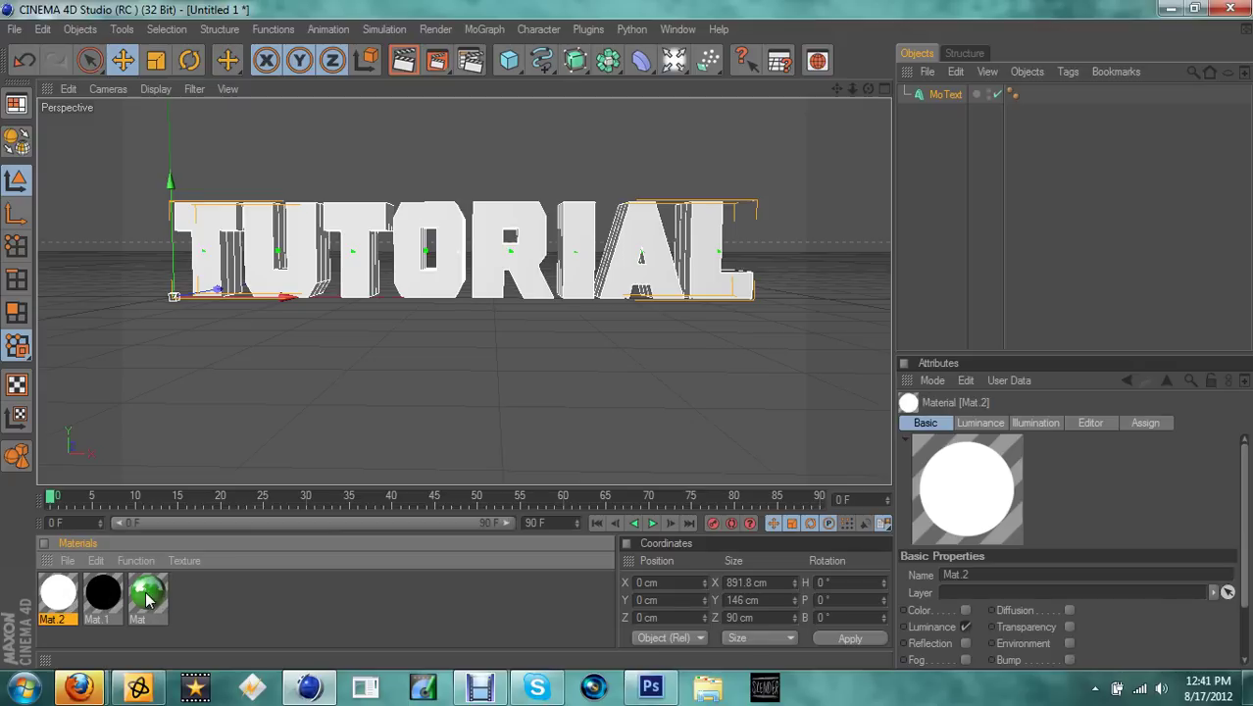
Apply the green material to the MoText object and preview the text with a viewport render.
left_click_drag(75, 596, 973, 91)
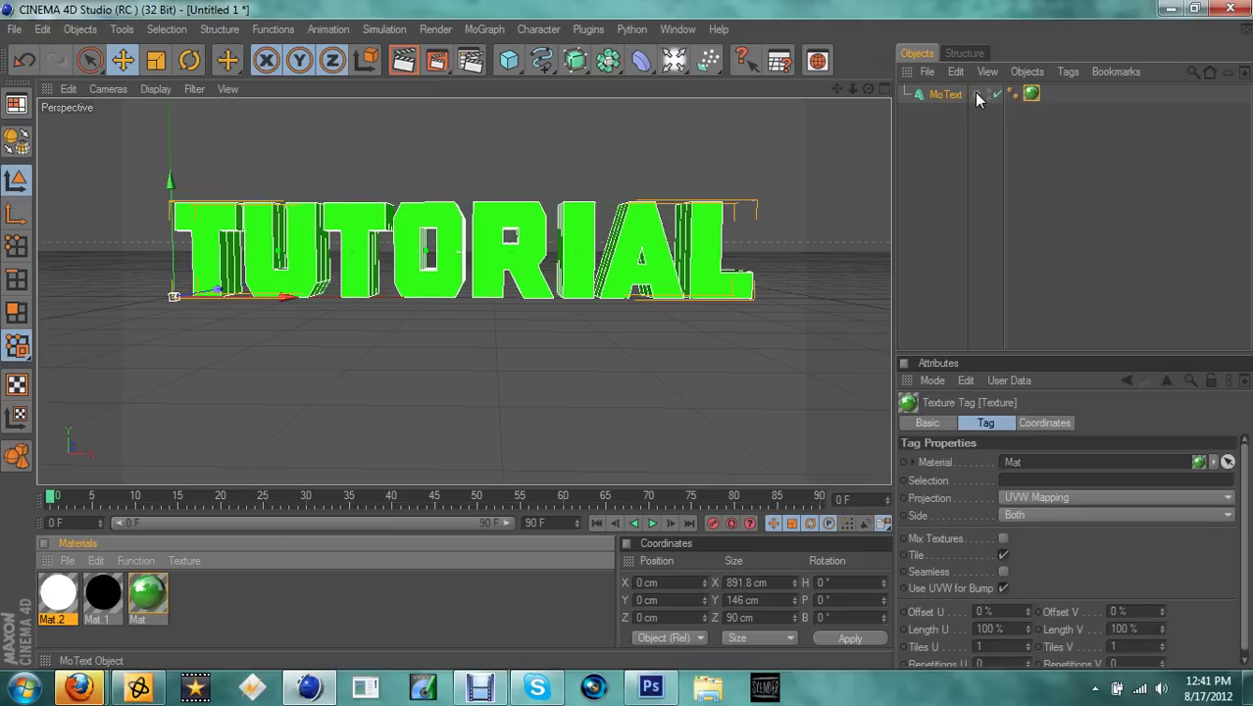
left_click(403, 61)
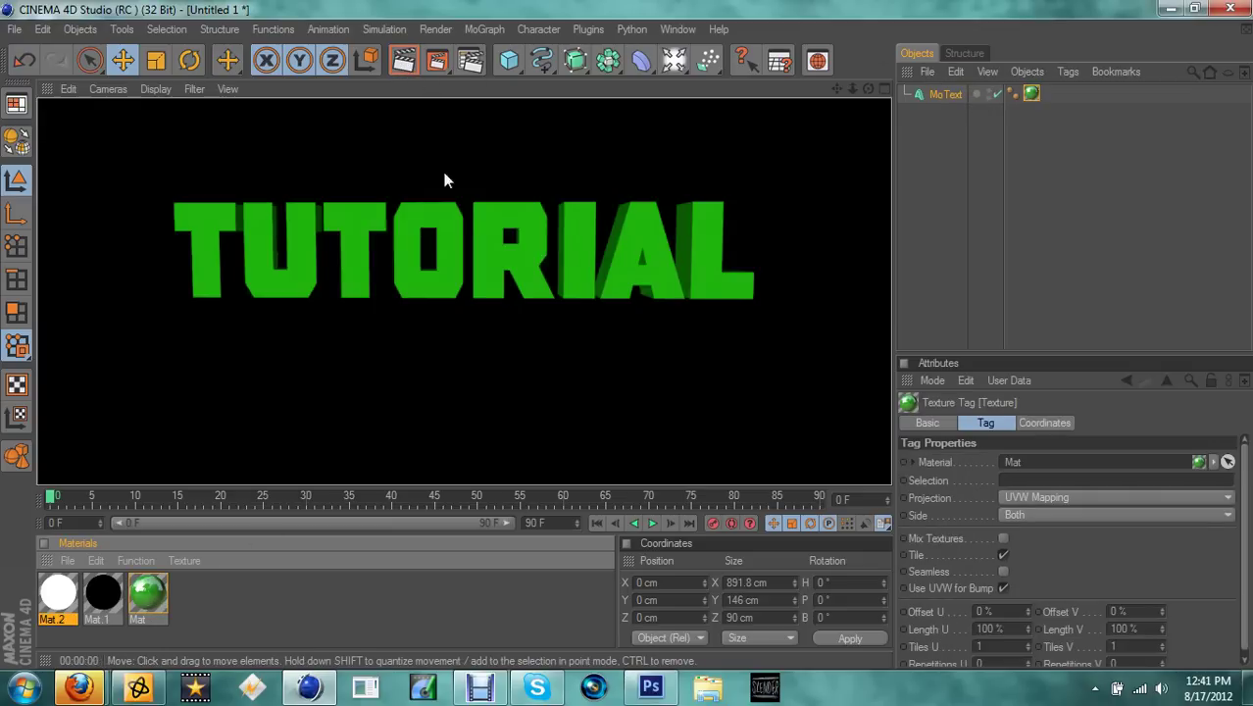
left_click(472, 184)
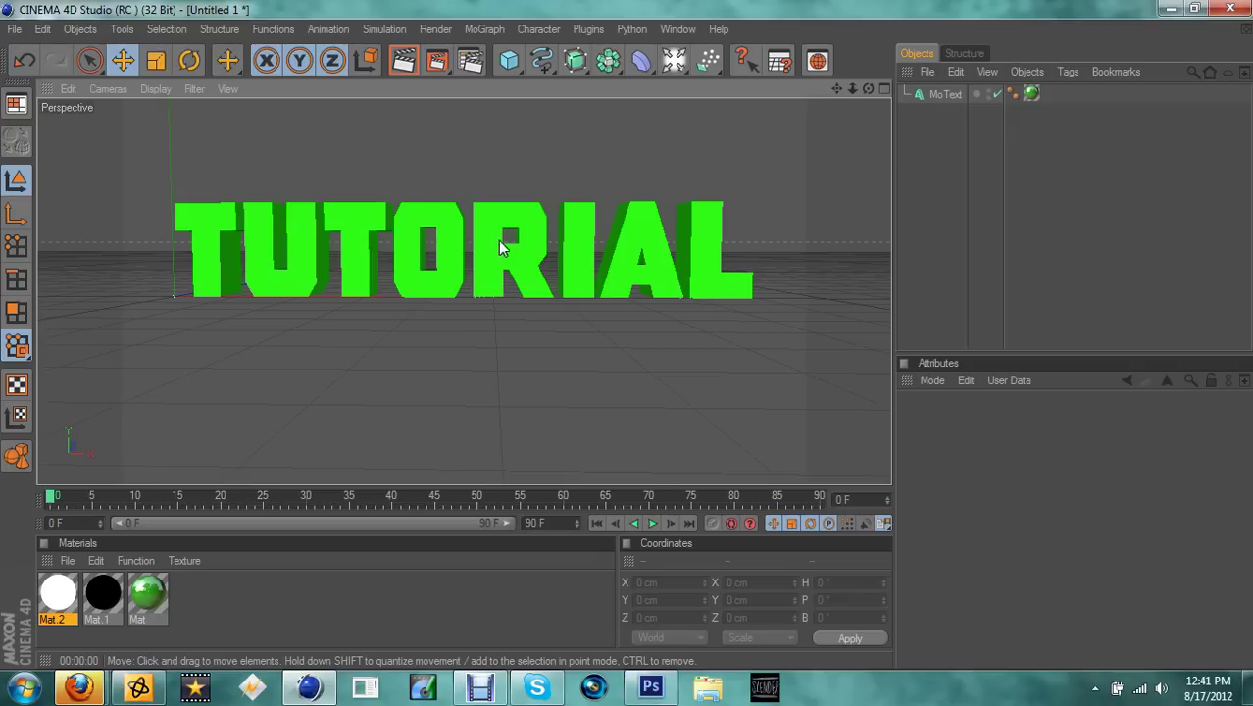
Set both the start and end caps of the MoText object to Fillet Cap.
left_click(149, 598)
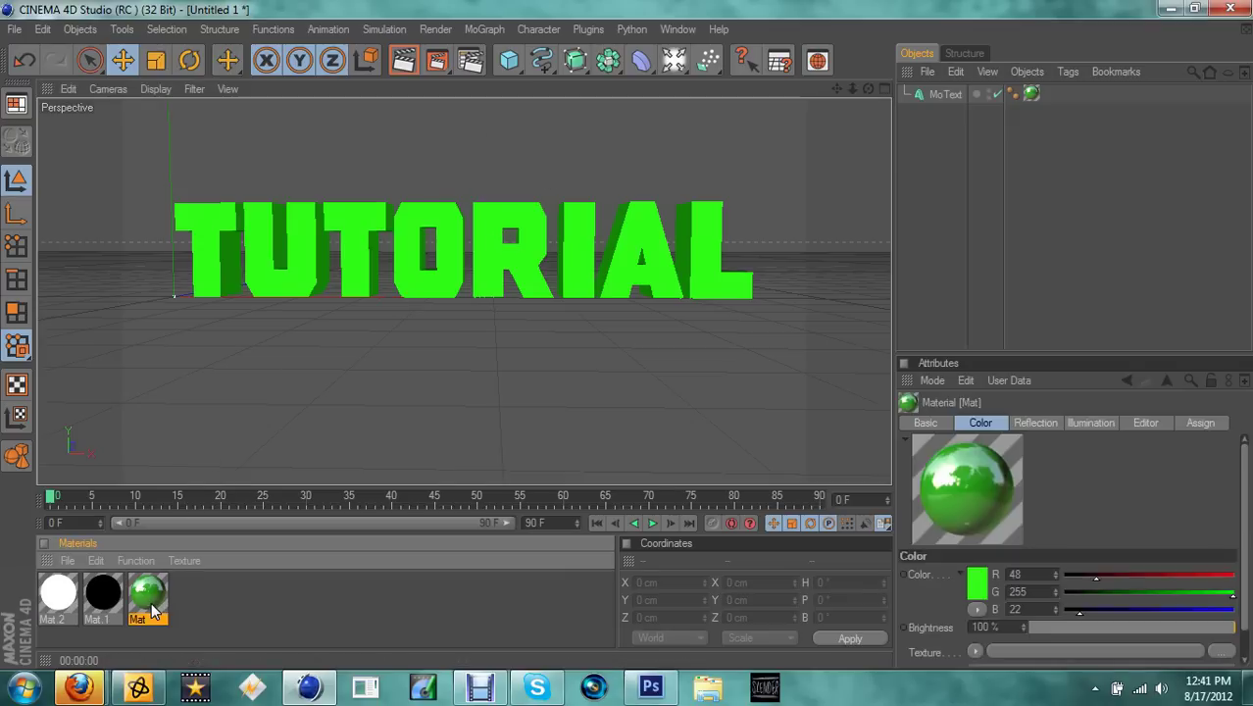
left_click(946, 95)
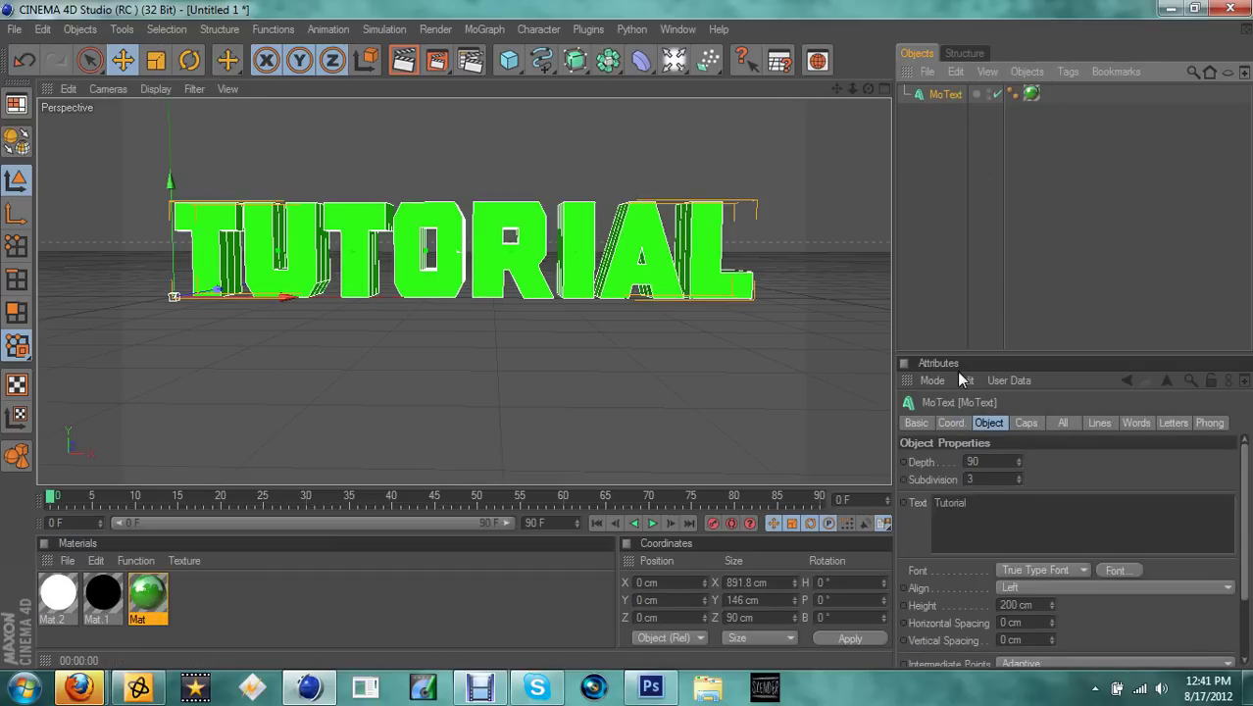
left_click(1022, 422)
left_click(1015, 462)
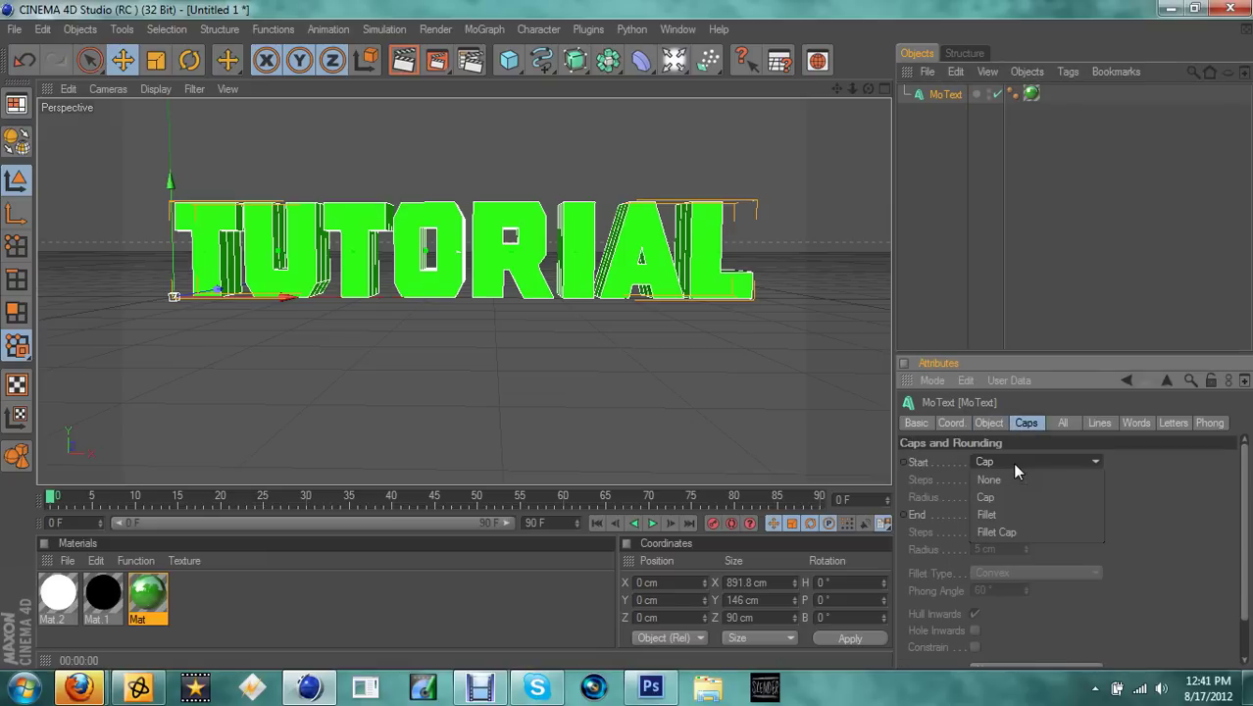
left_click(1023, 534)
left_click(1027, 515)
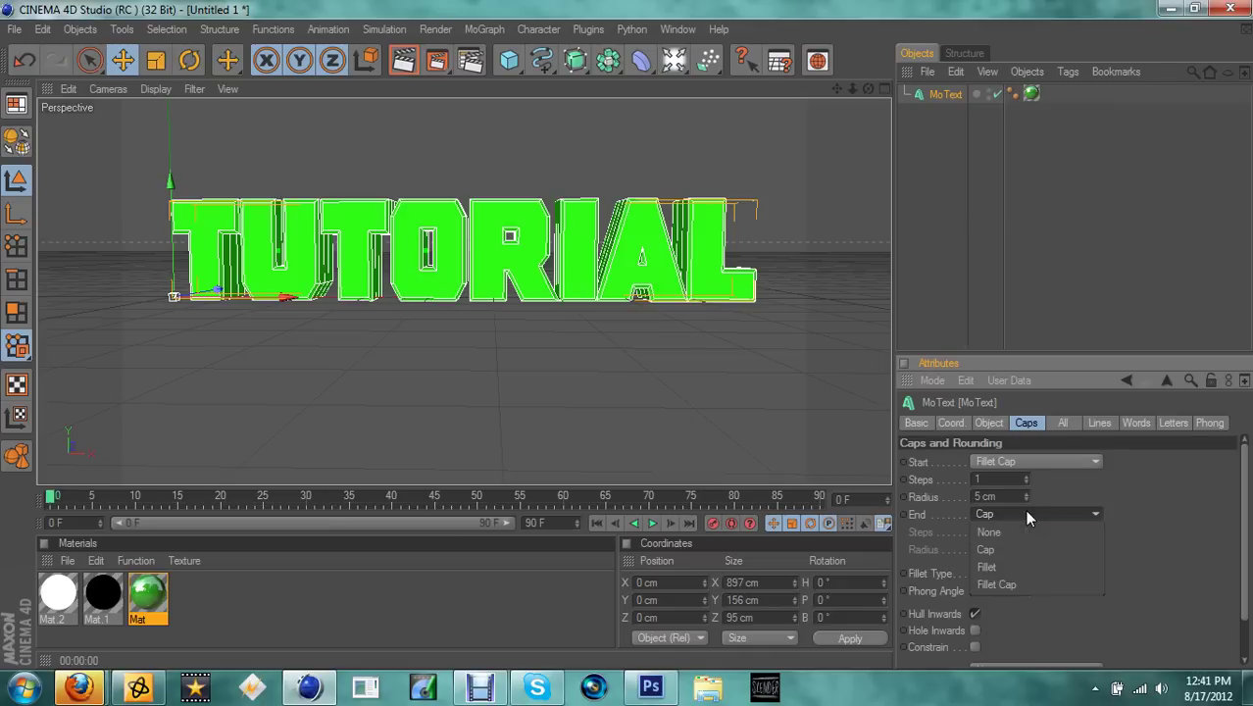
left_click(1019, 584)
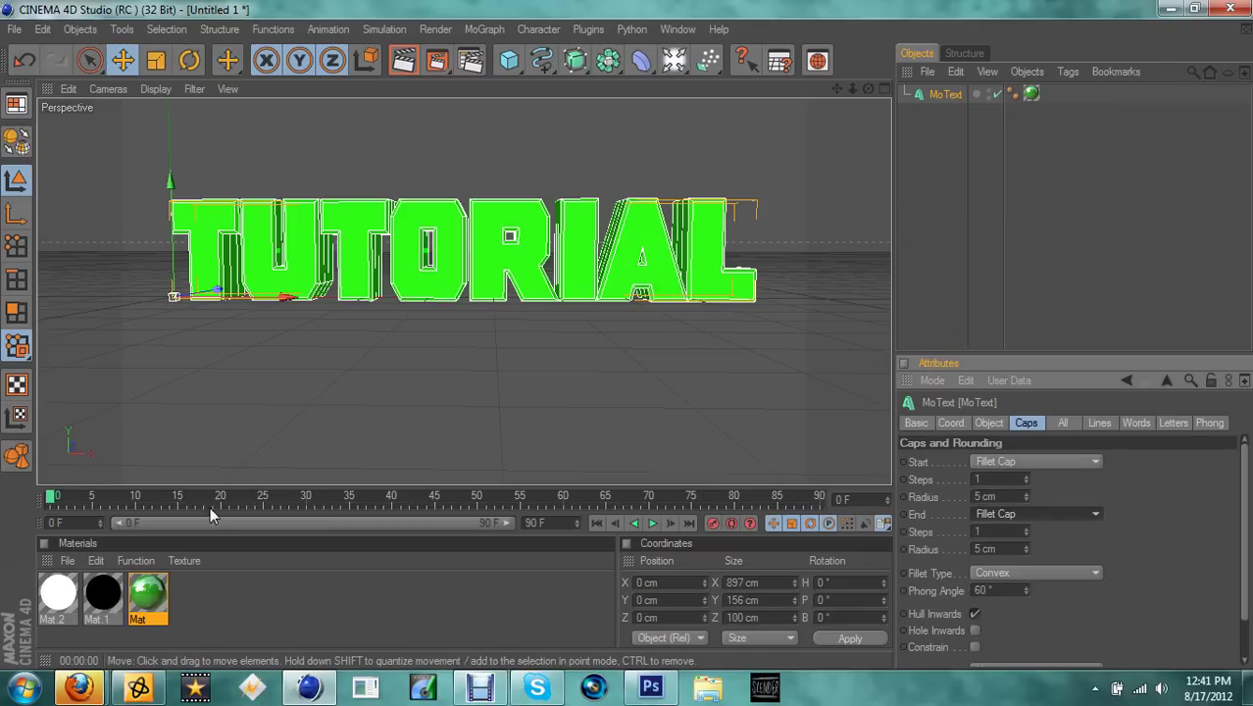
Apply the black Mat.1 material to the MoText object twice, as two separate texture tags.
left_click_drag(103, 603, 978, 93)
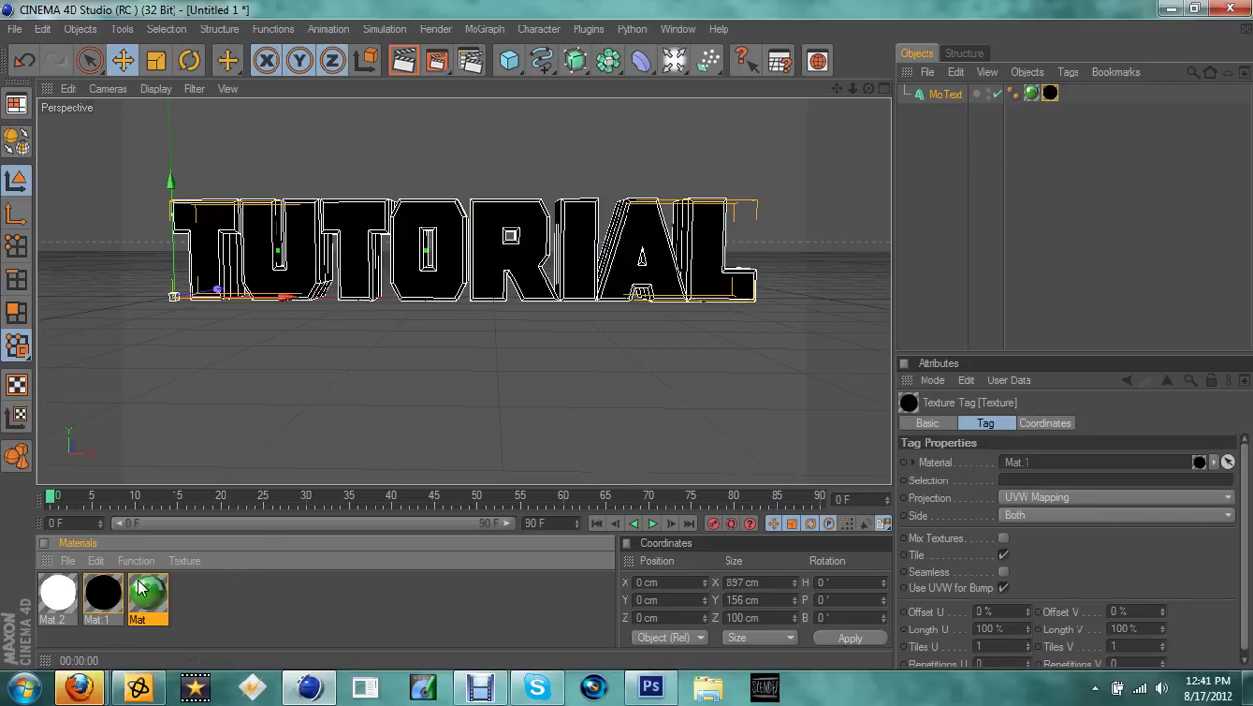
left_click_drag(118, 600, 1075, 91)
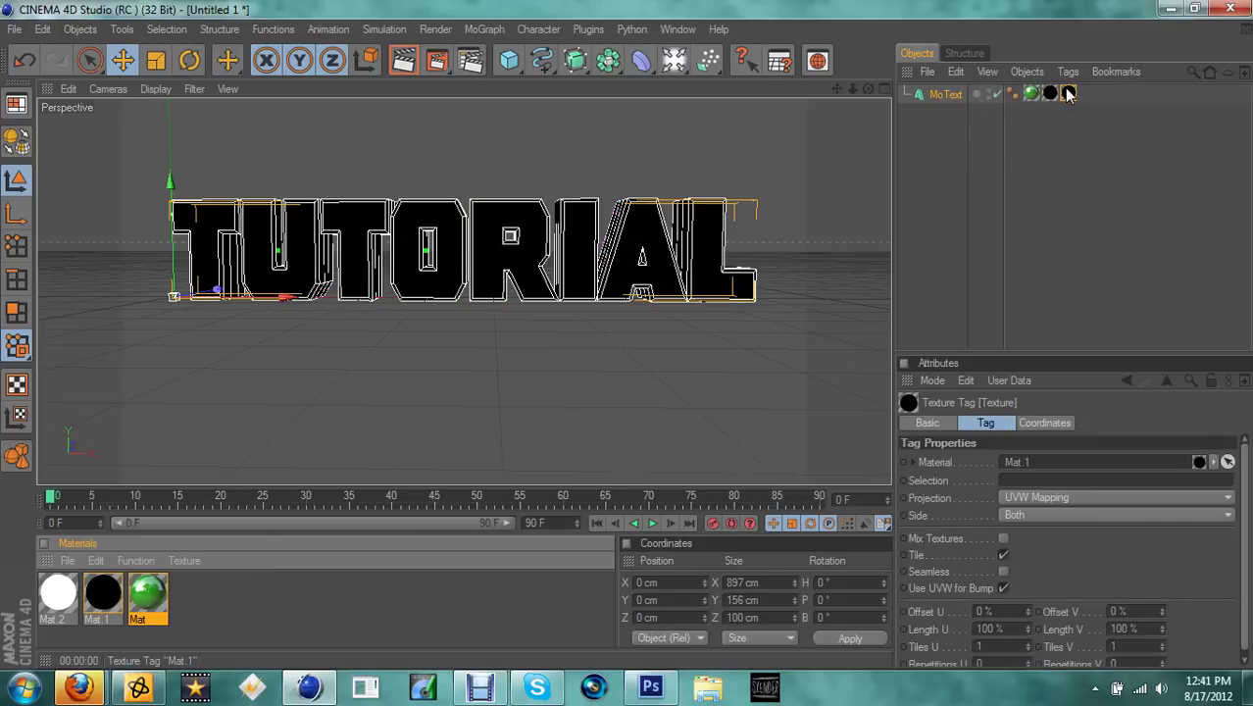
left_click(1035, 479)
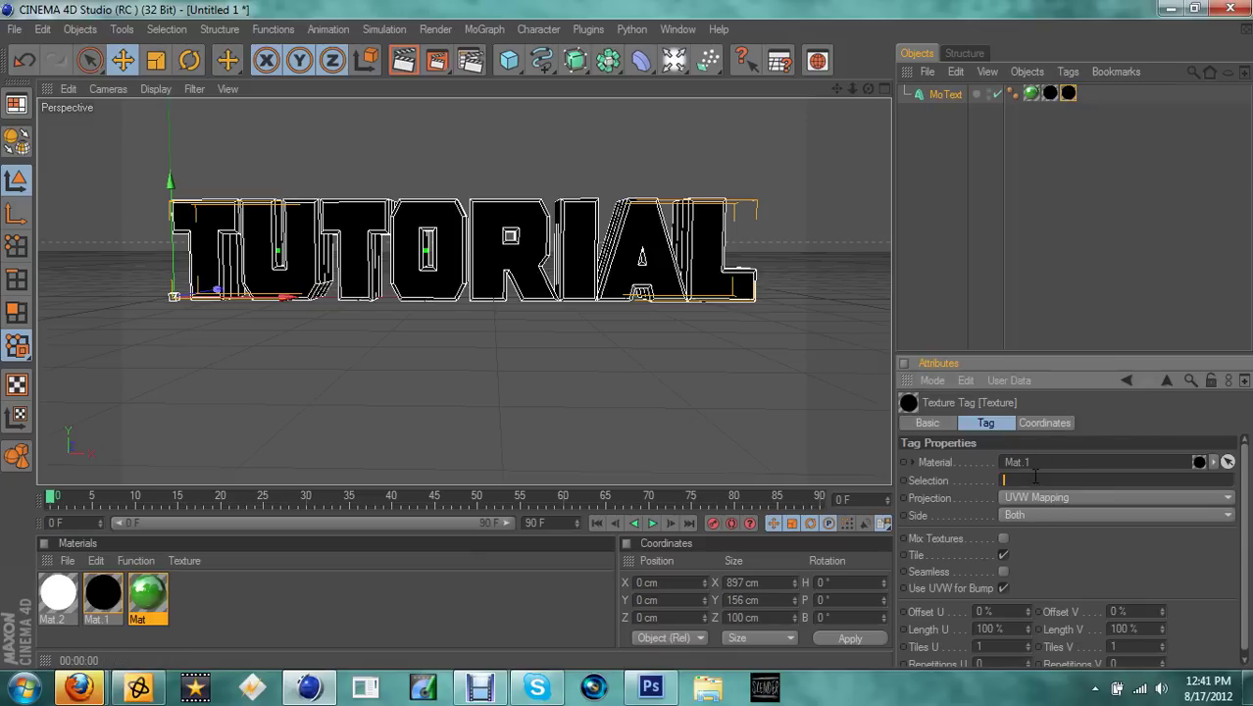
Restrict the first black texture tag to selection R1 and the second to R2, and check the text with a viewport render.
left_click(1054, 93)
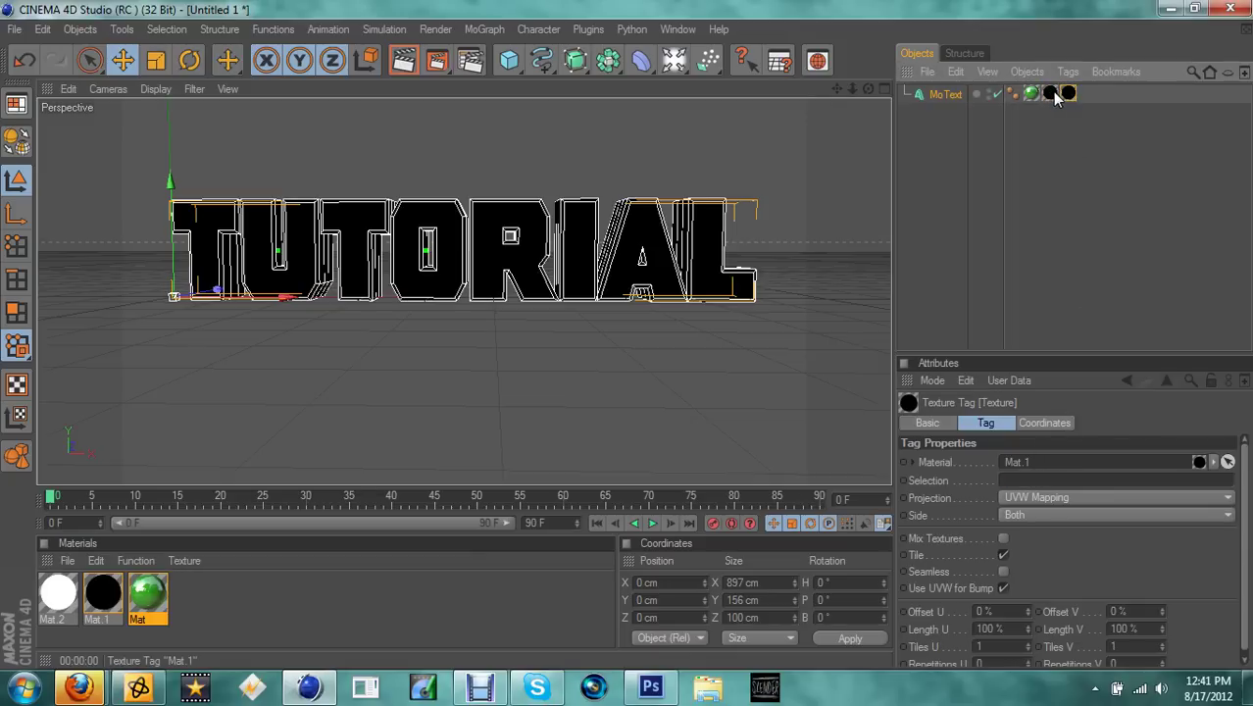
left_click(1033, 480)
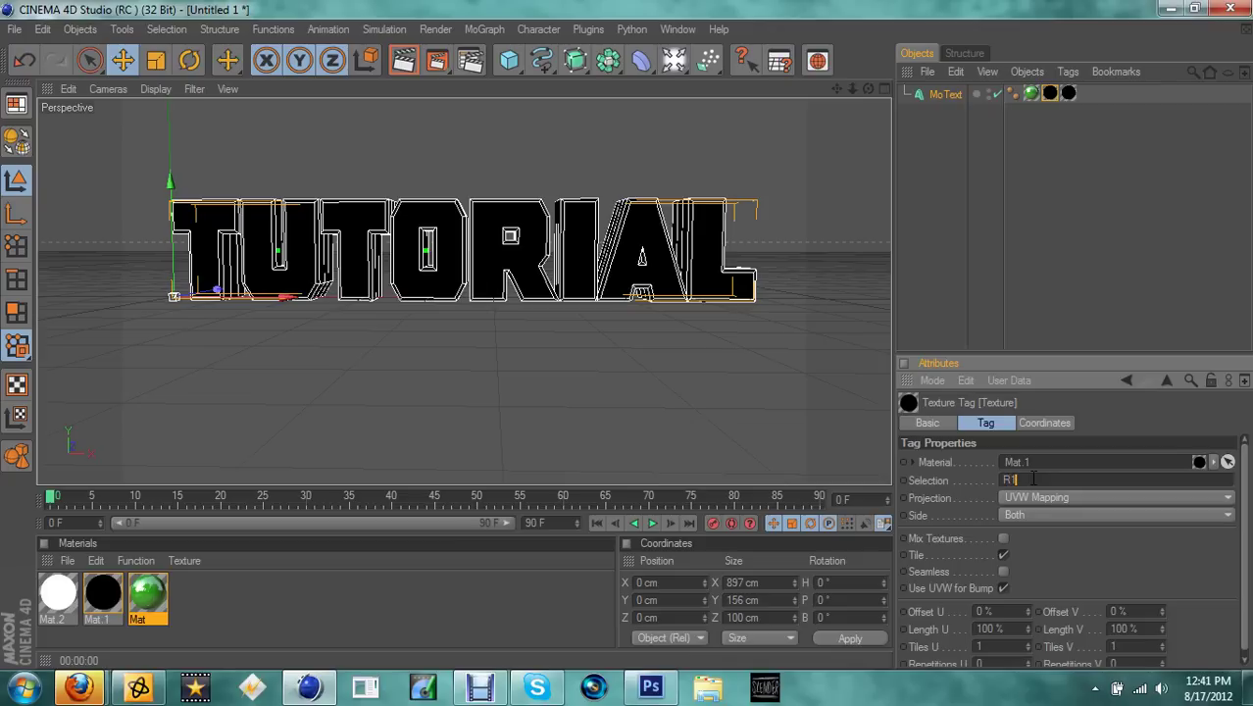
type("R1")
left_click(1070, 92)
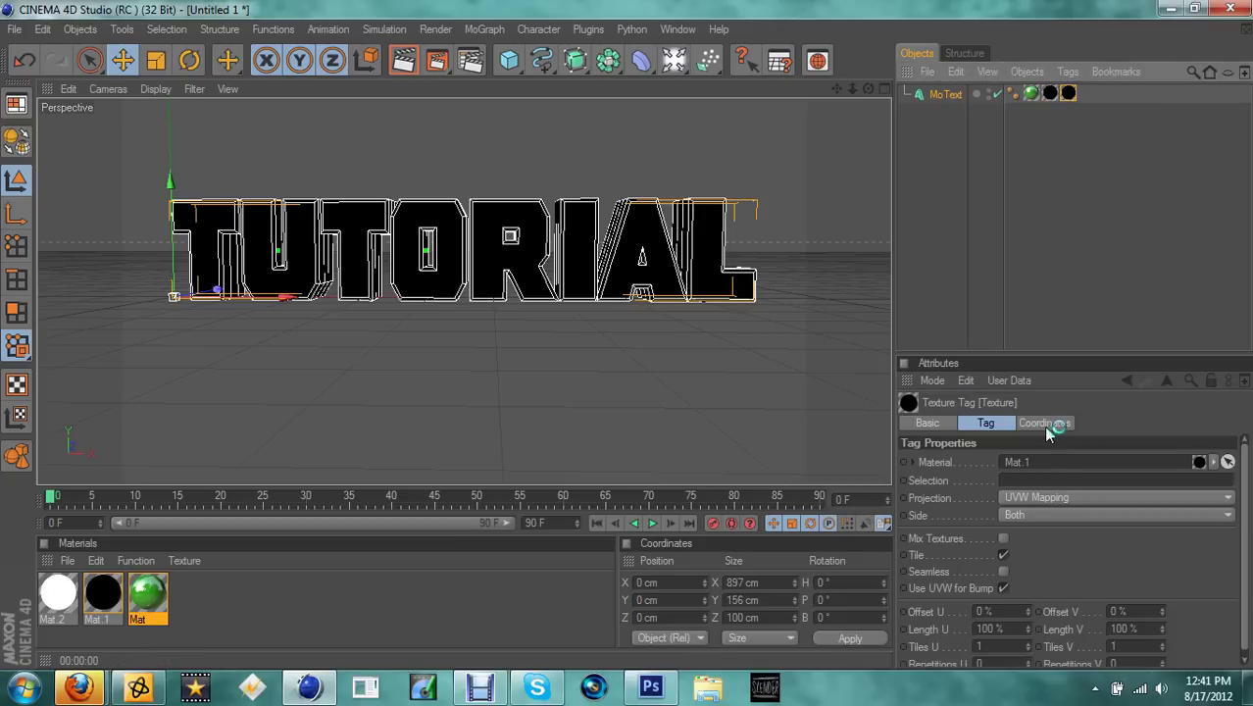
left_click(1040, 479)
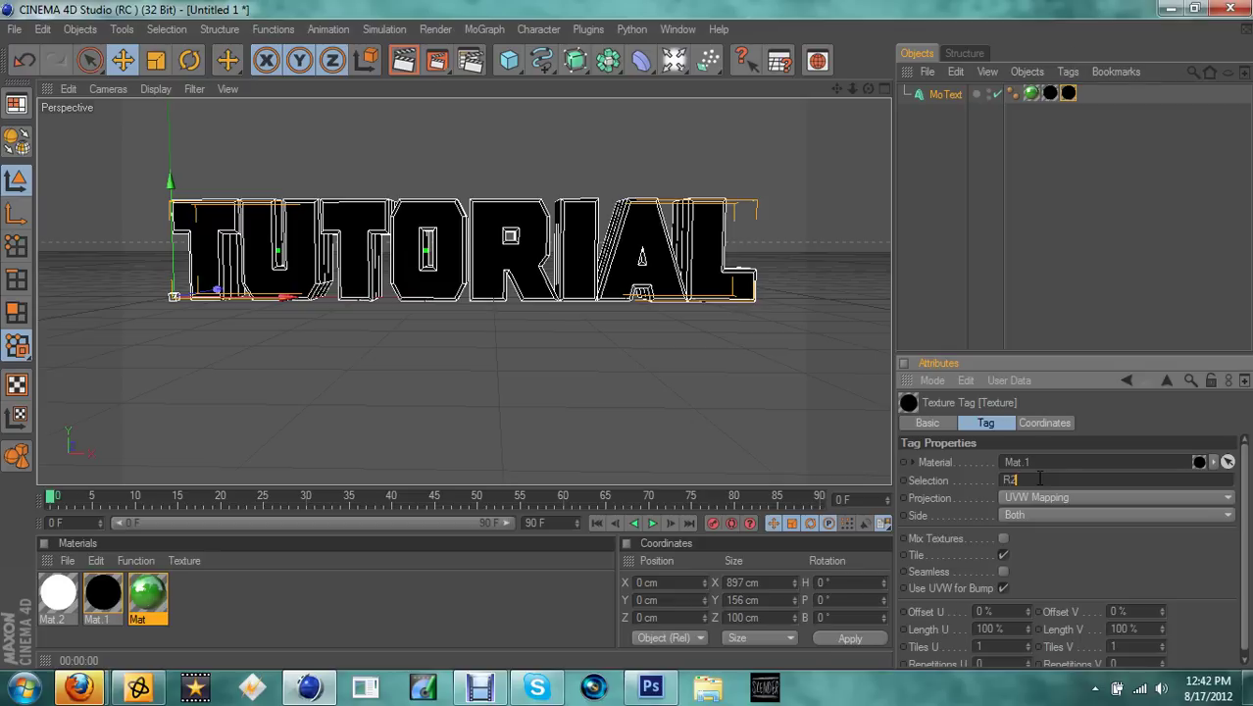
type("R2")
left_click(961, 94)
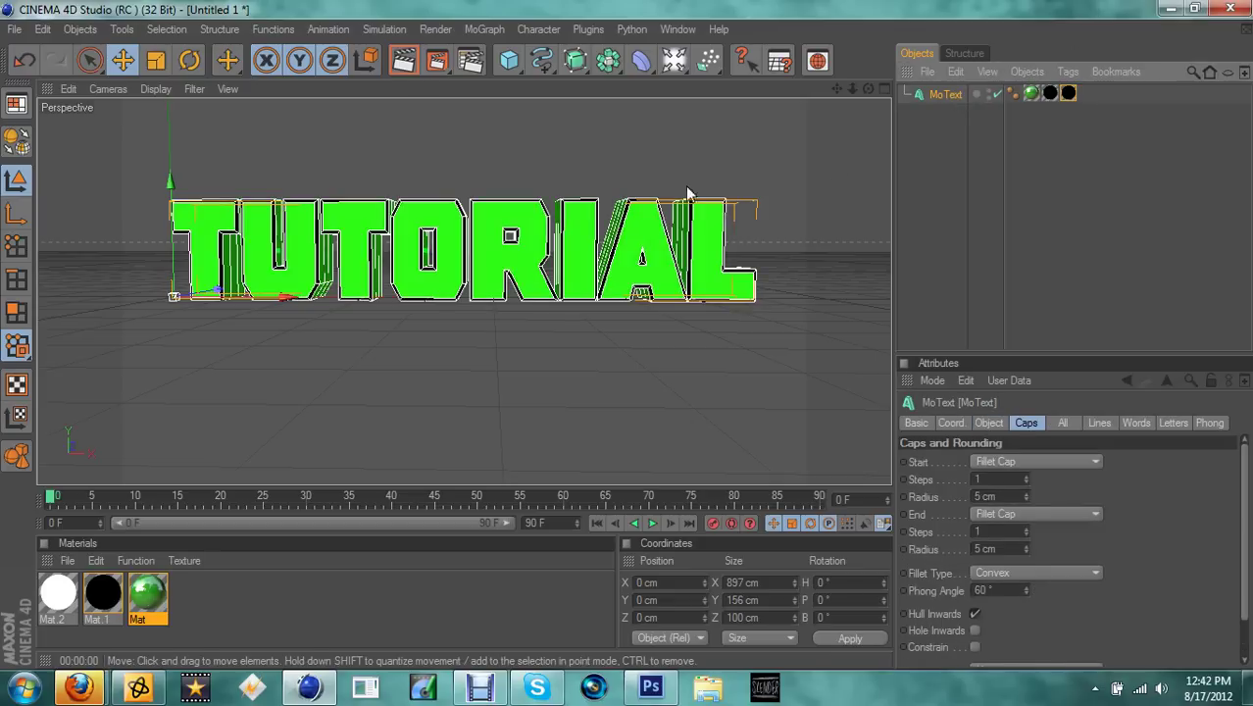
left_click(403, 61)
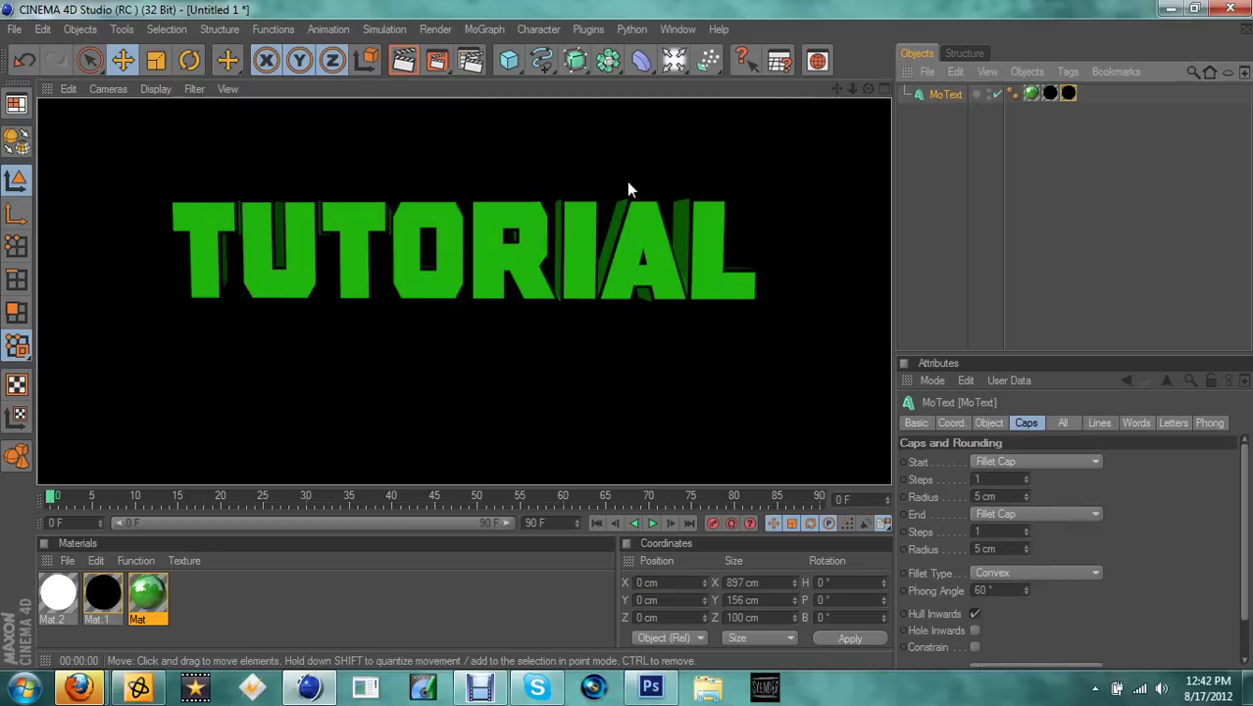
left_click(629, 148)
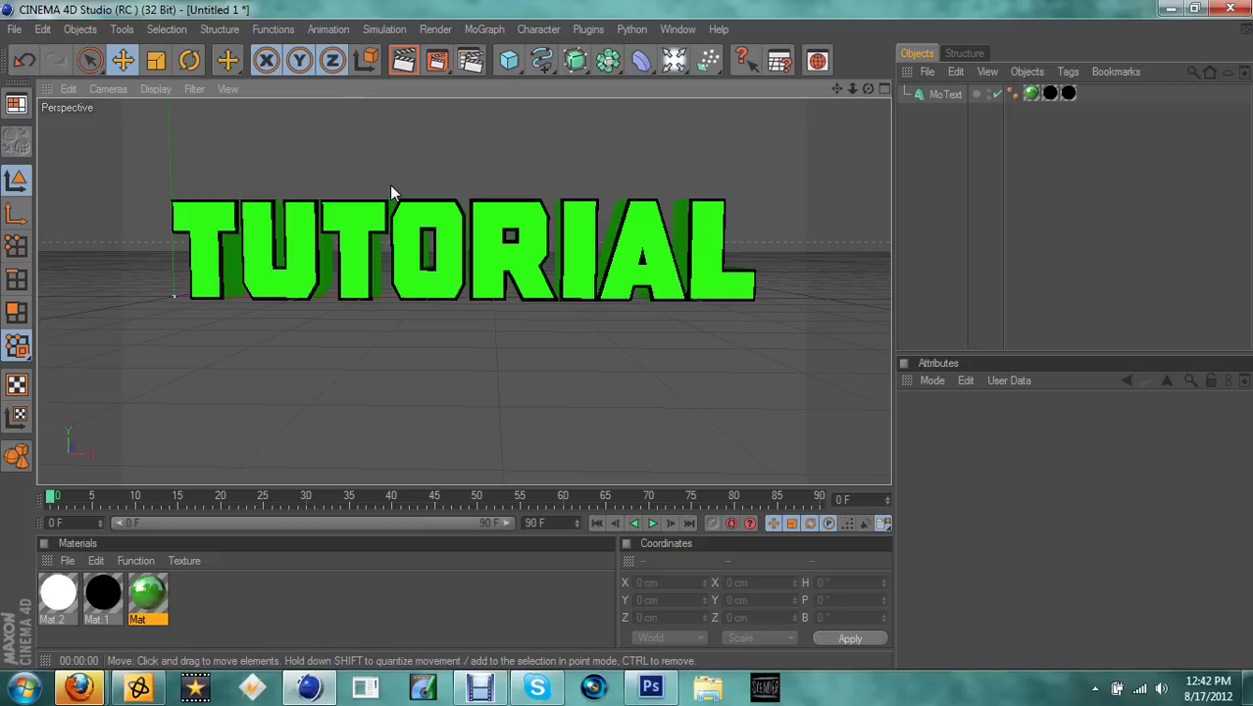
Add a Plane primitive and shift it slightly to about X 53 cm, Y -3 cm, Z 2 cm.
left_click(15, 29)
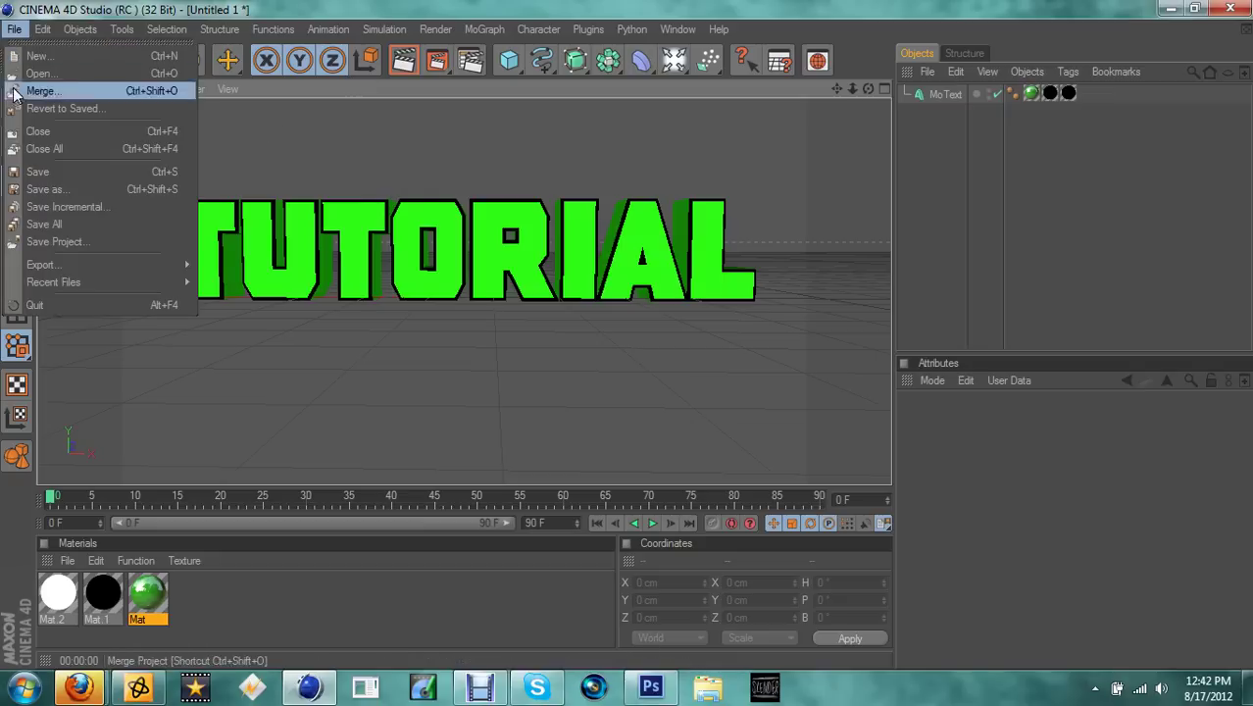
mouse_move(61, 36)
mouse_move(117, 90)
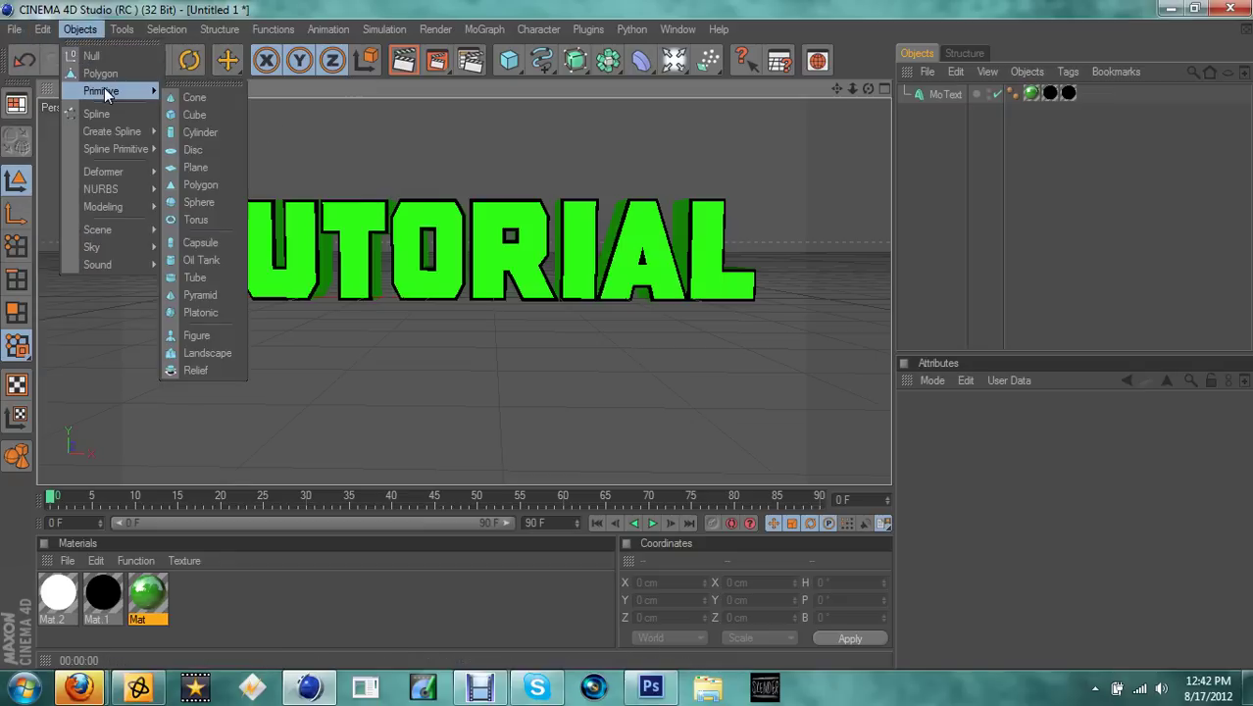
left_click(204, 167)
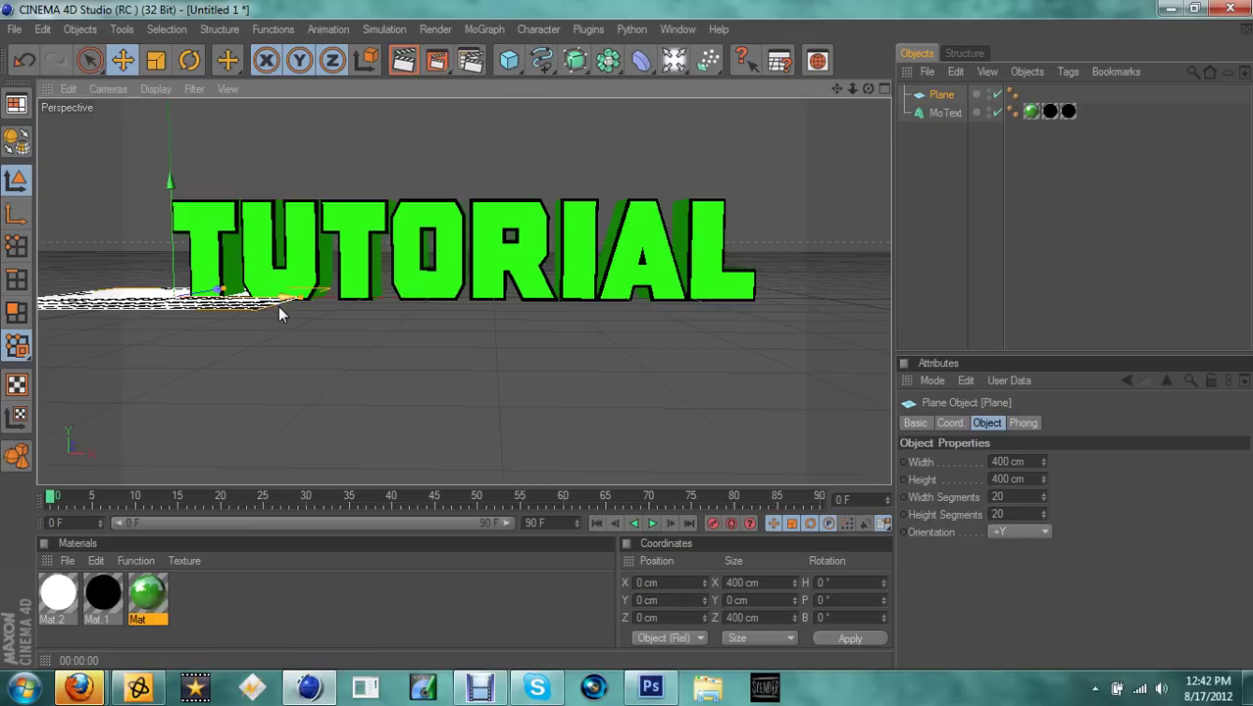
left_click_drag(323, 294, 326, 295)
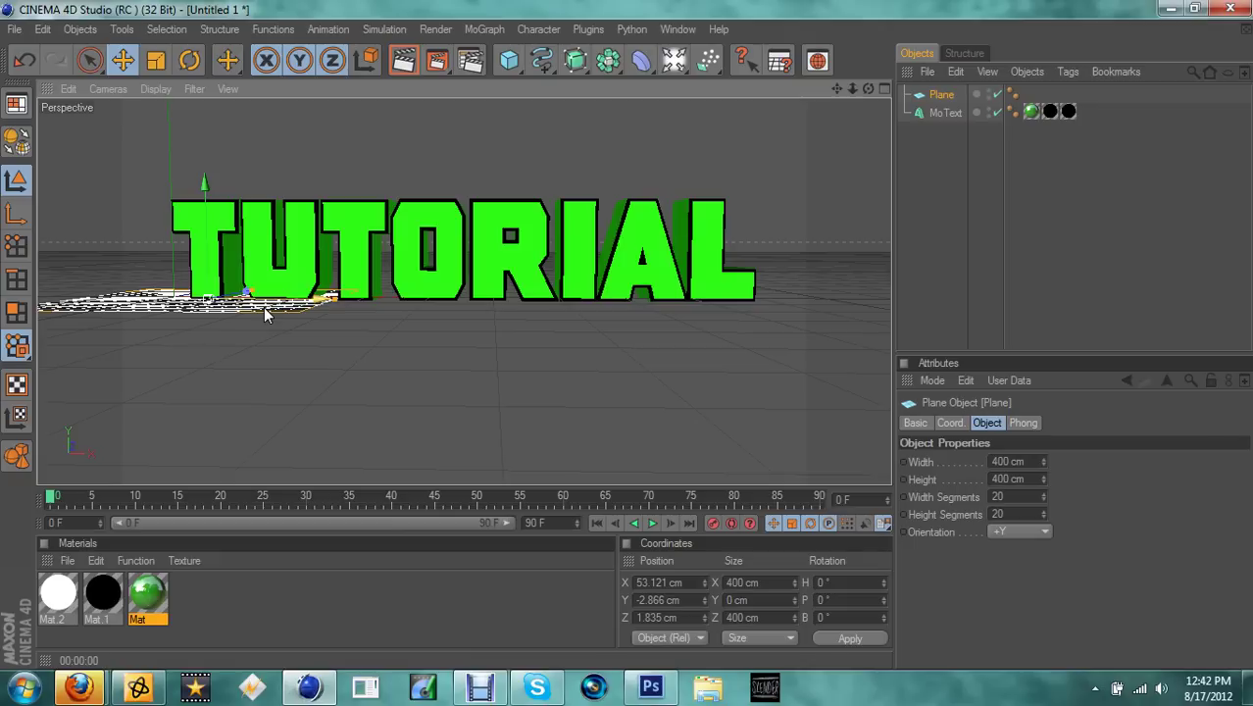
Scale the plane up uniformly to about 2830 cm wide and 888 cm deep.
right_click(150, 299)
left_click(190, 589)
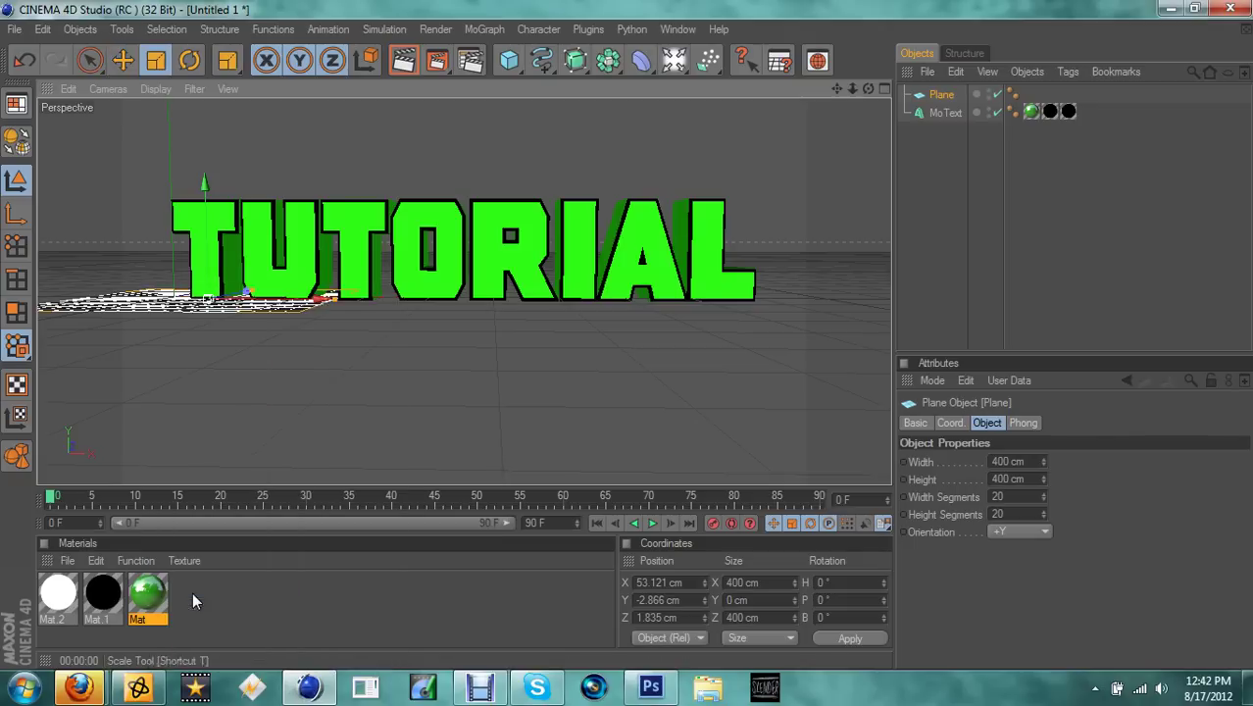
mouse_move(300, 314)
left_mouse_down()
mouse_move(353, 305)
mouse_move(307, 307)
left_mouse_up()
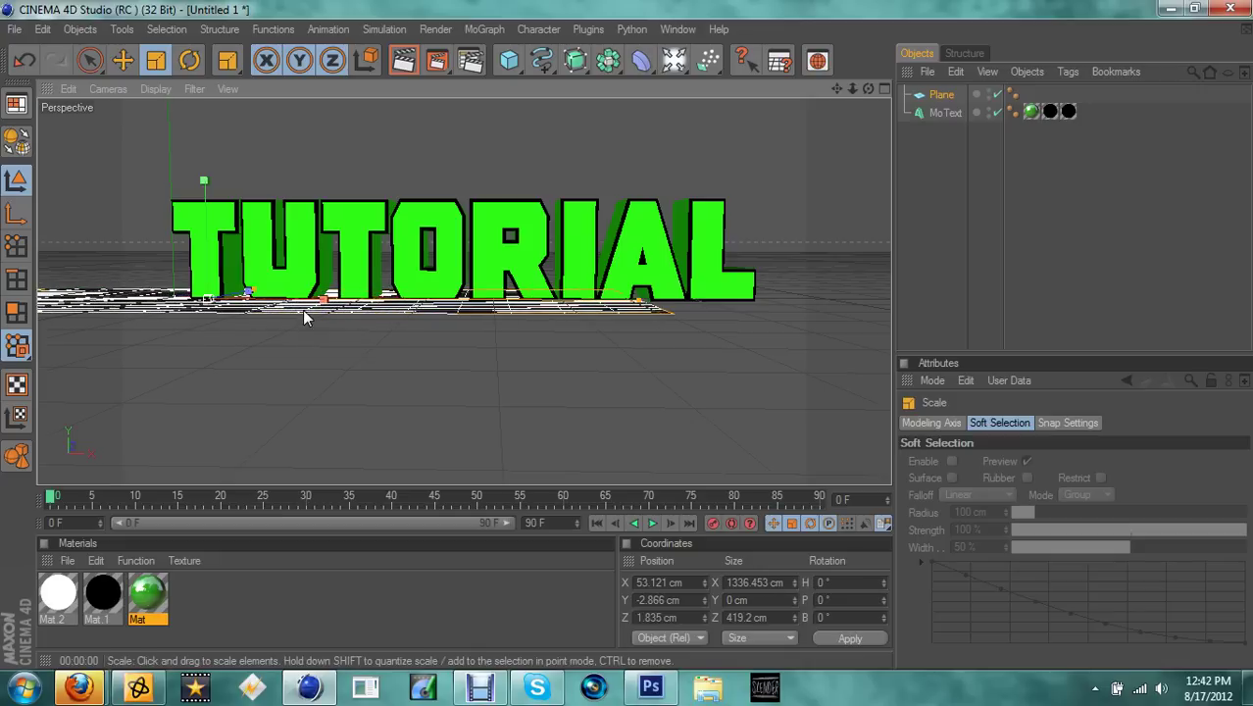
left_click_drag(212, 309, 197, 296)
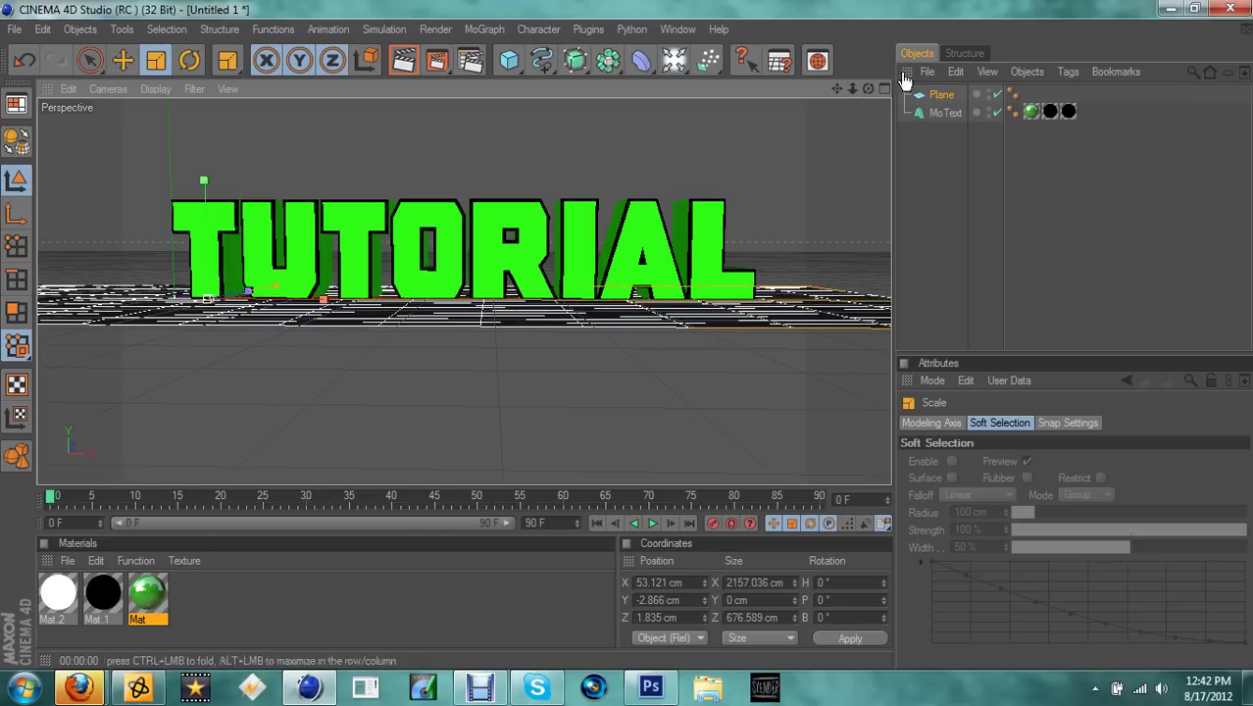
left_click_drag(868, 88, 761, 193)
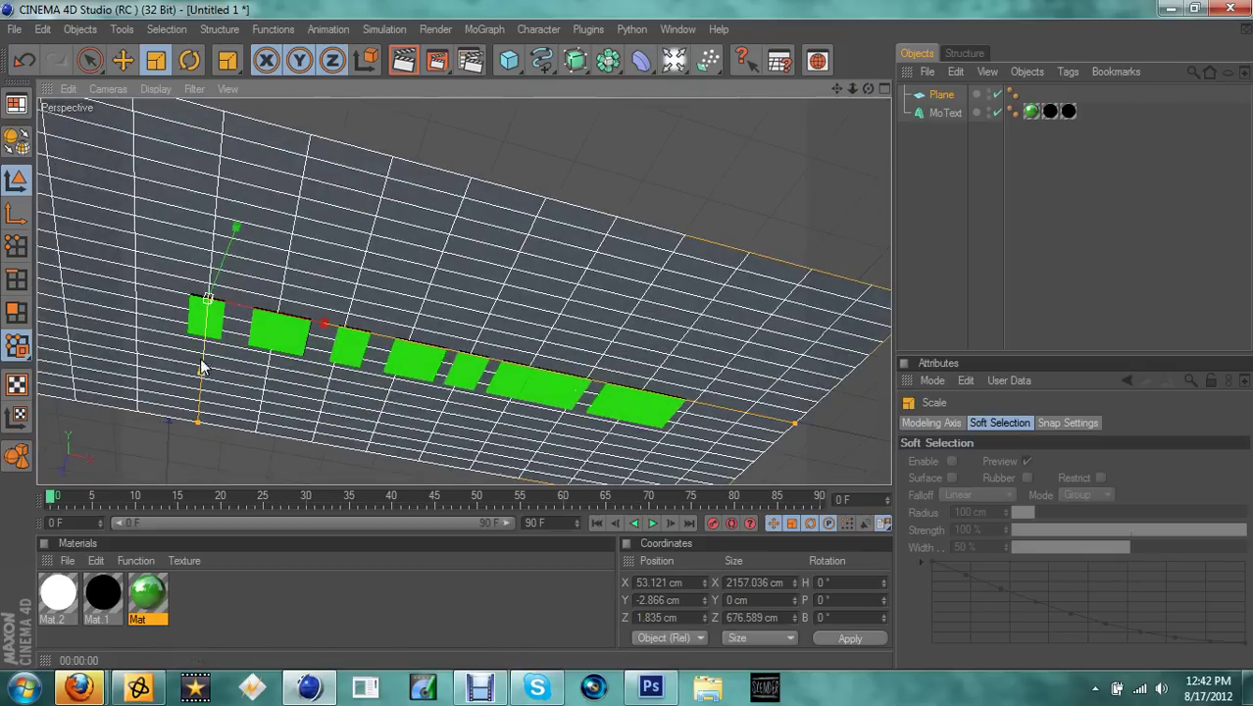
left_click_drag(208, 299, 235, 231)
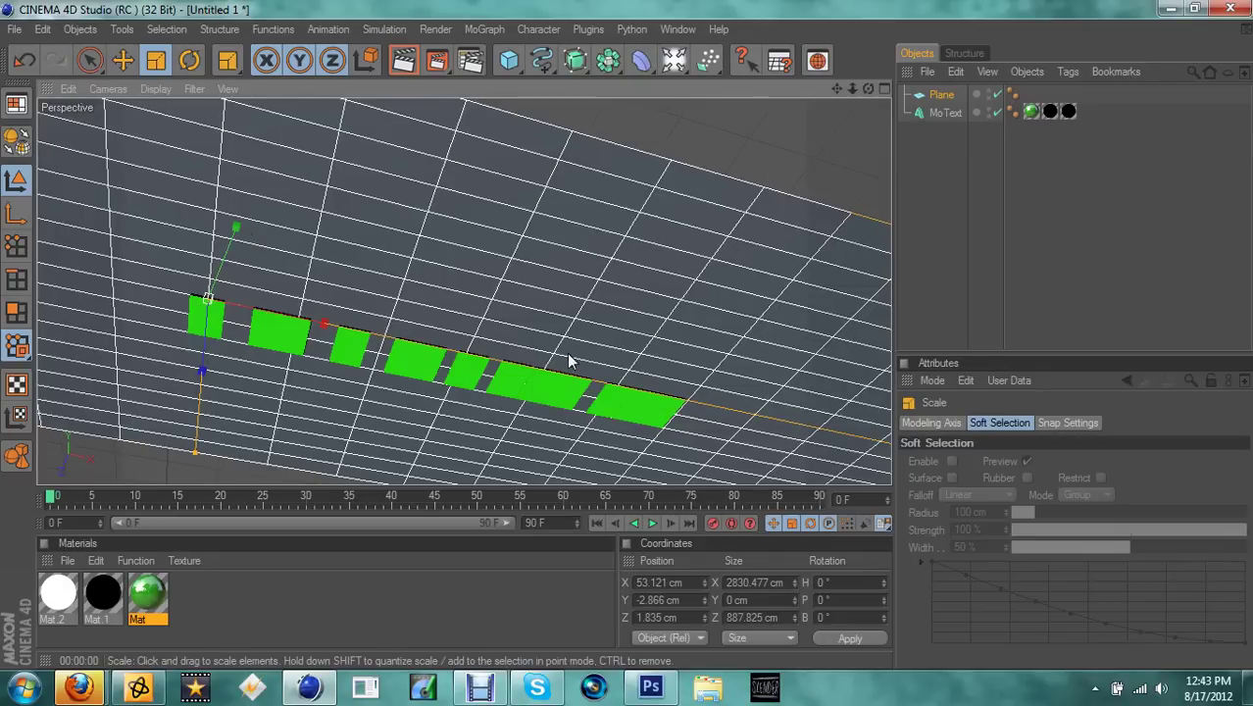
Move the plane under the middle of the text, to about X 494 cm, Y -124 cm, Z -2 cm.
scroll(561, 353, "down", 8)
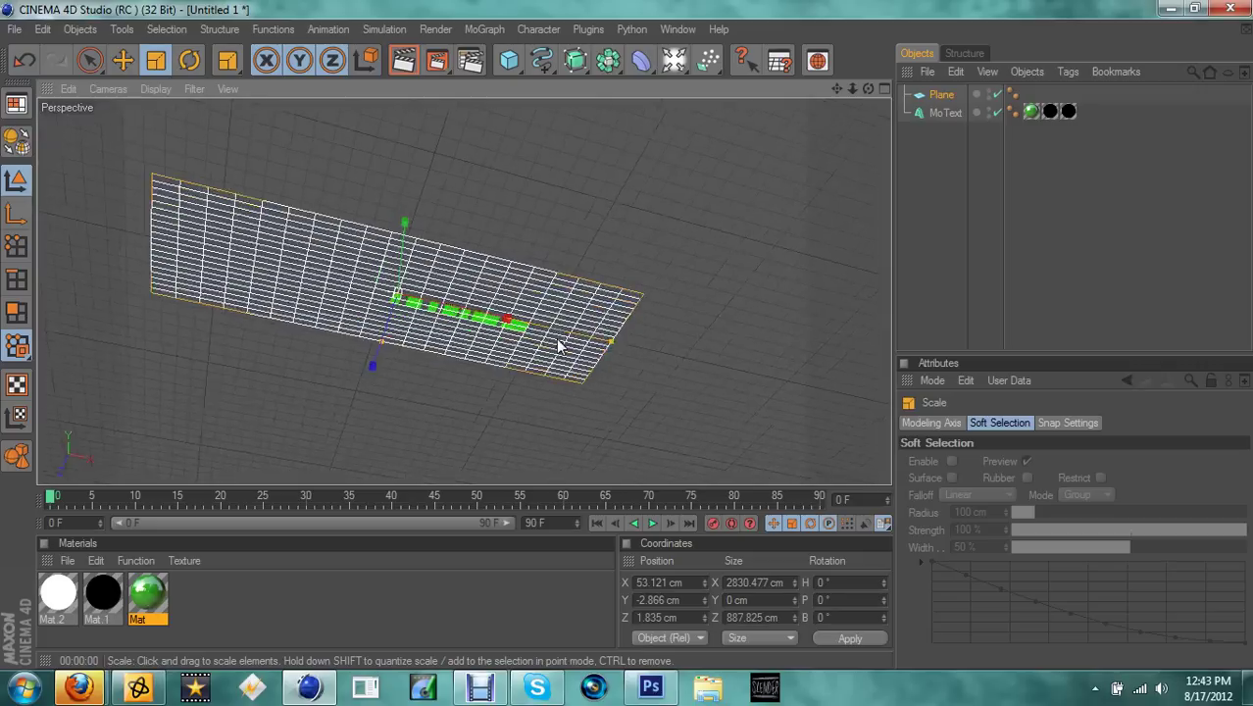
left_click_drag(558, 345, 564, 193, "alt")
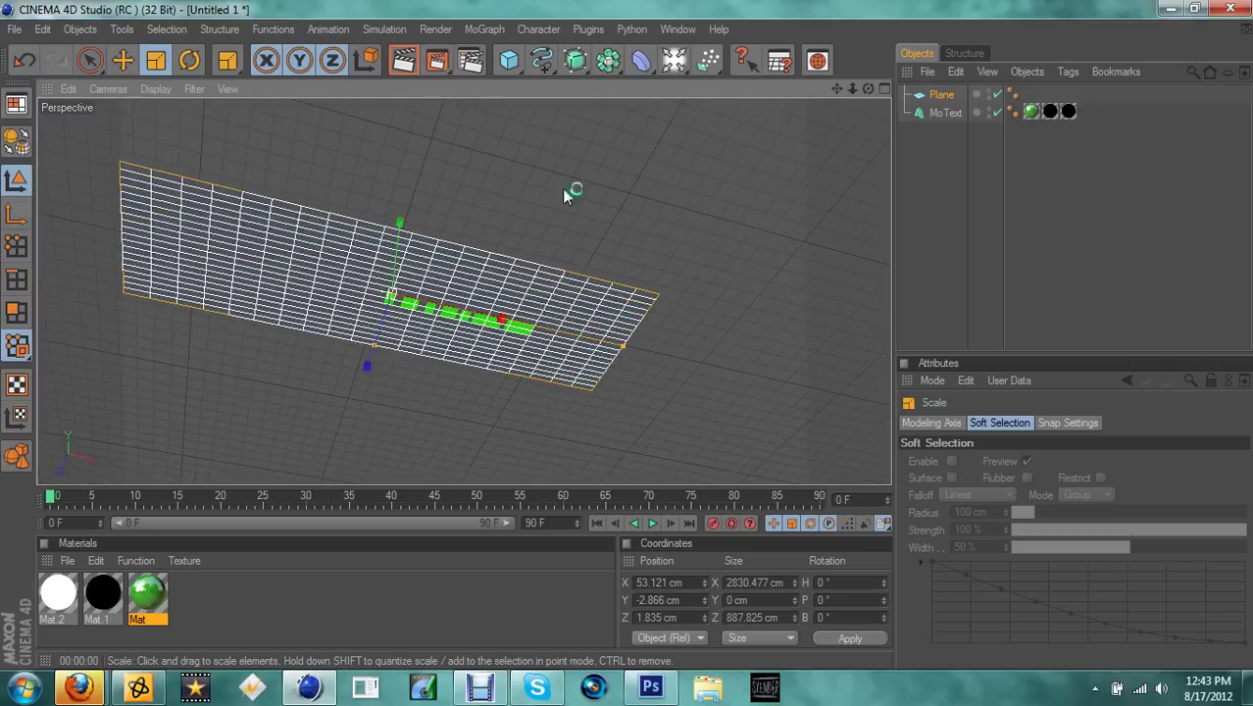
right_click(214, 257)
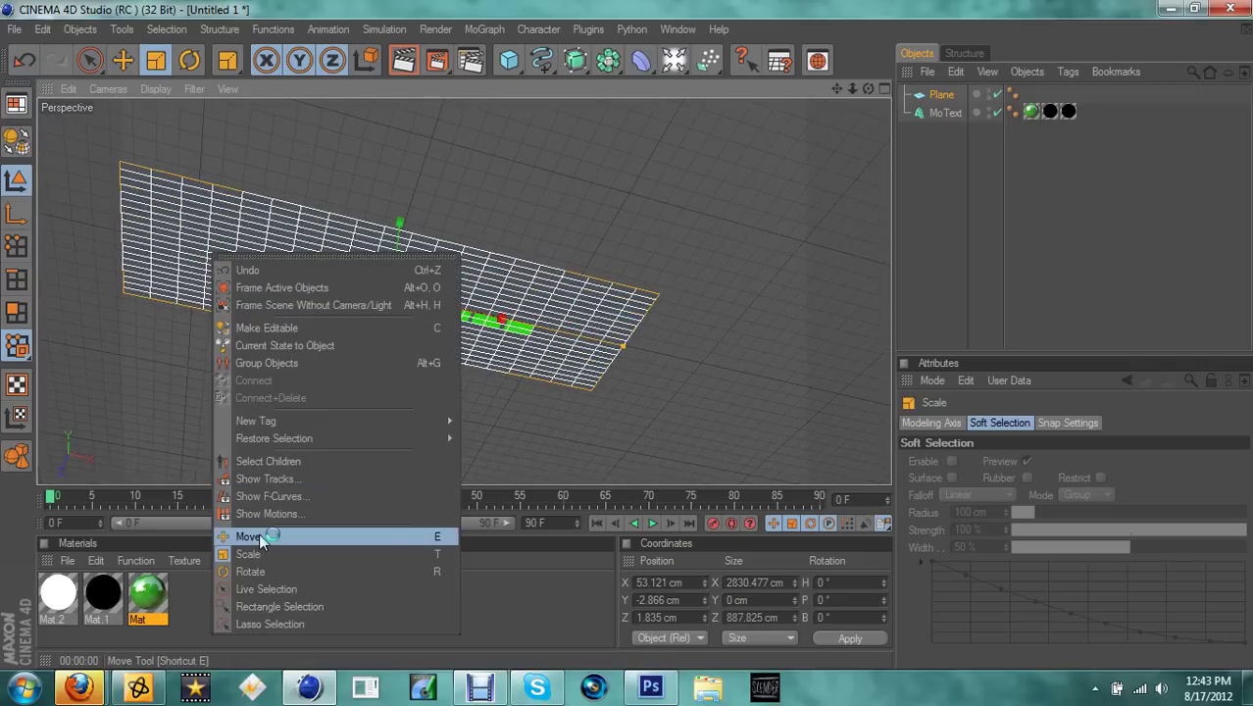
left_click(253, 532)
left_click_drag(392, 298, 467, 325)
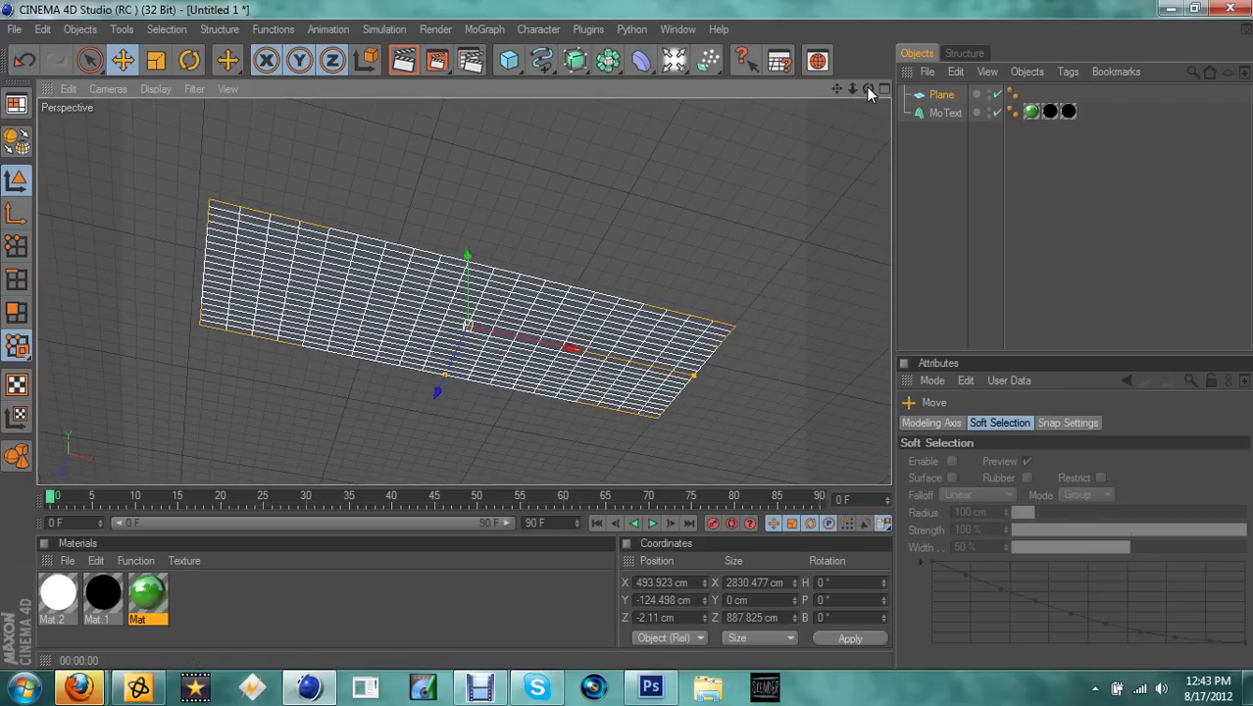
Lower the plane along the Y axis to about -272 cm, keeping it centred below the text.
mouse_move(867, 88)
left_mouse_down()
mouse_move(840, 34)
mouse_move(840, 67)
mouse_move(840, 44)
left_mouse_up()
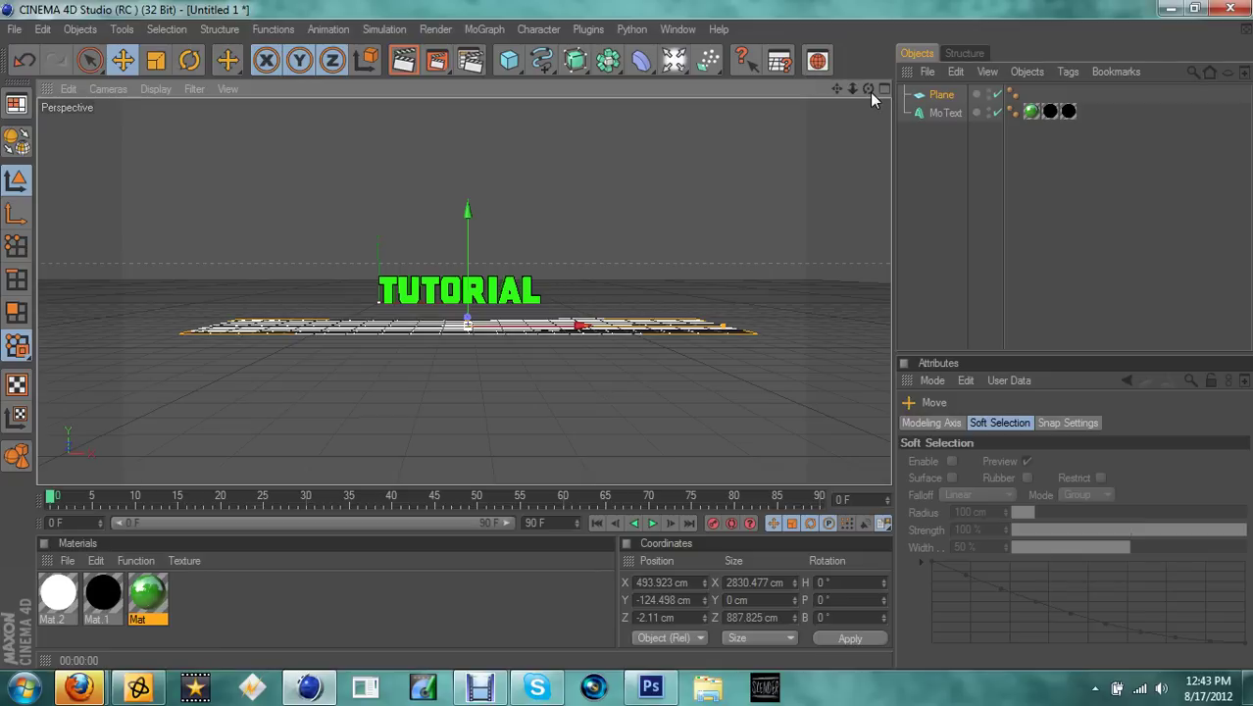
left_click_drag(868, 88, 858, 90)
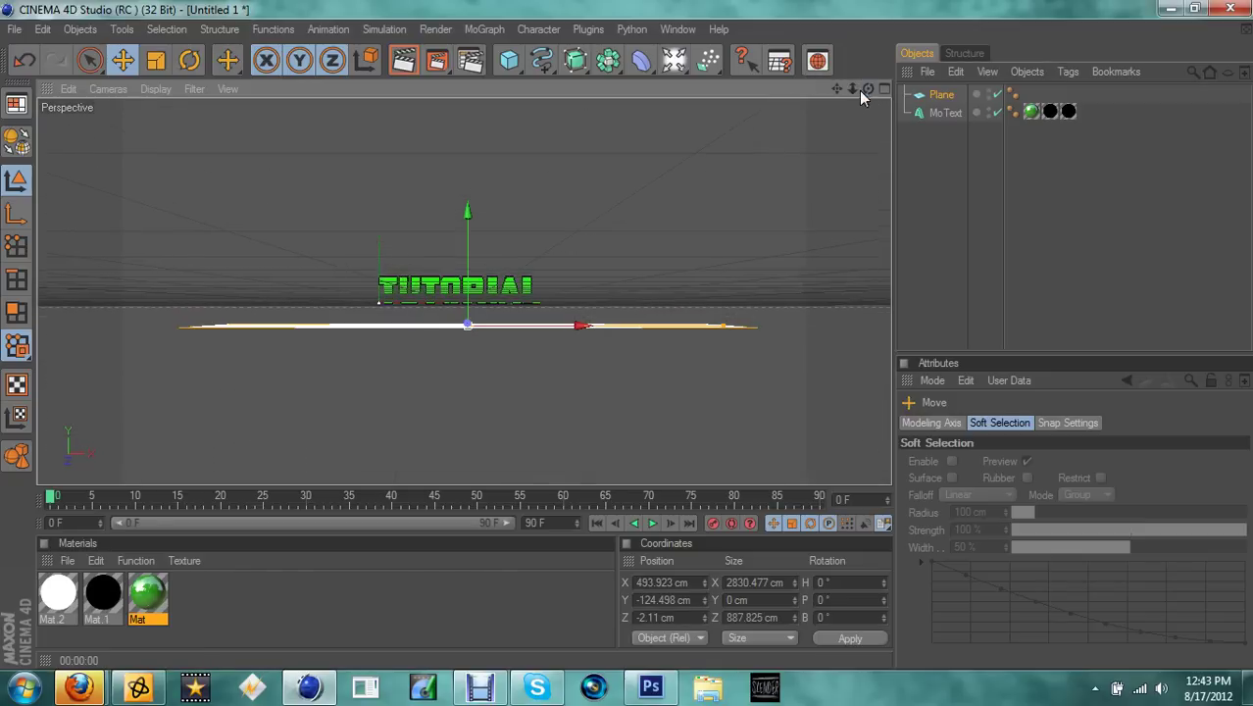
right_click(434, 323)
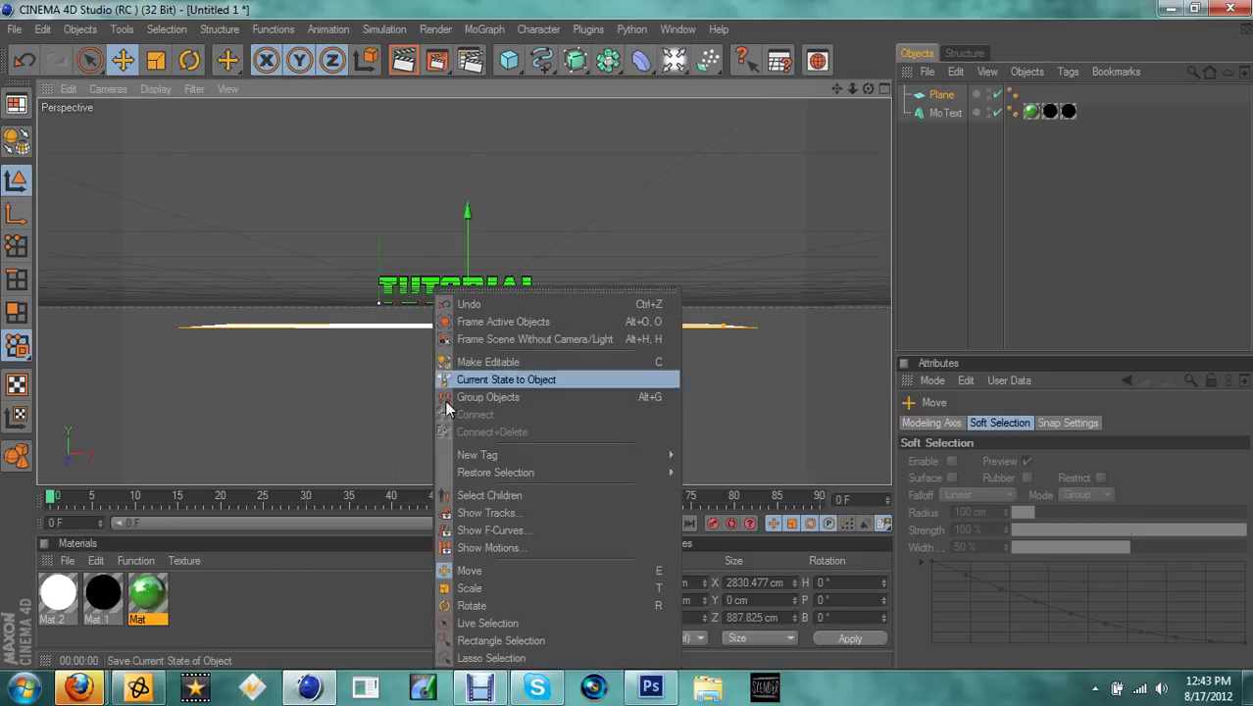
left_click(468, 572)
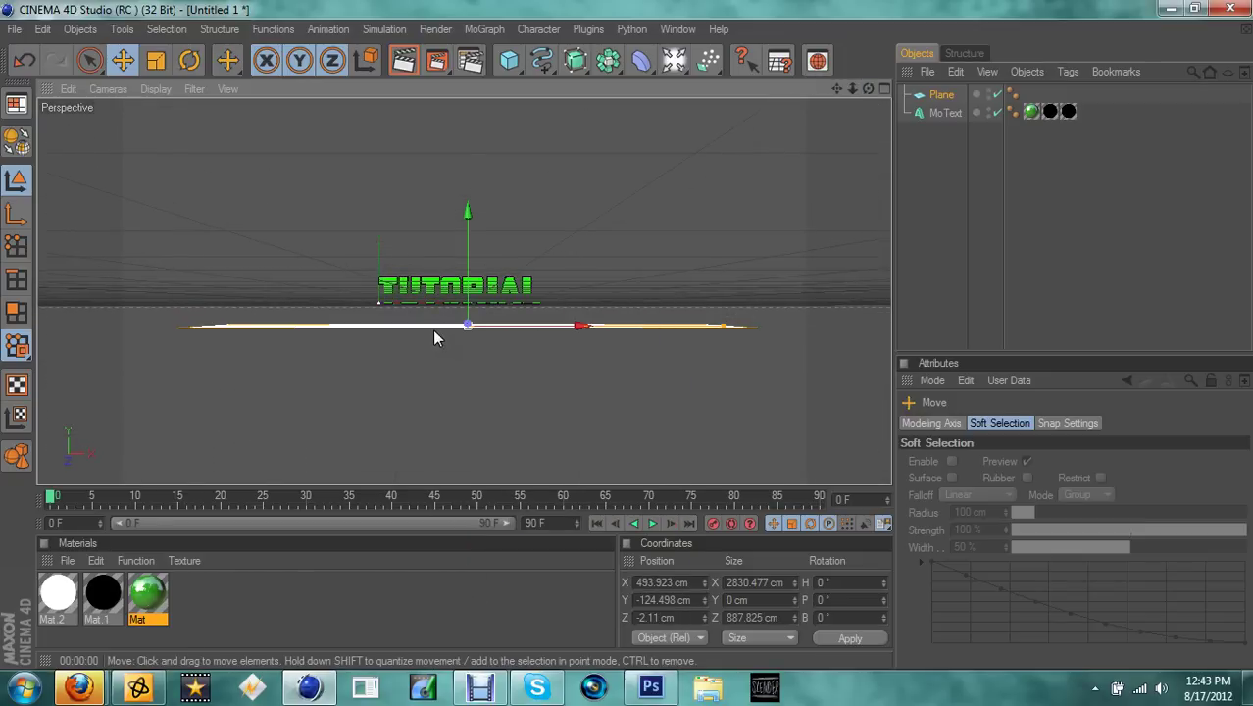
left_click_drag(474, 253, 457, 316)
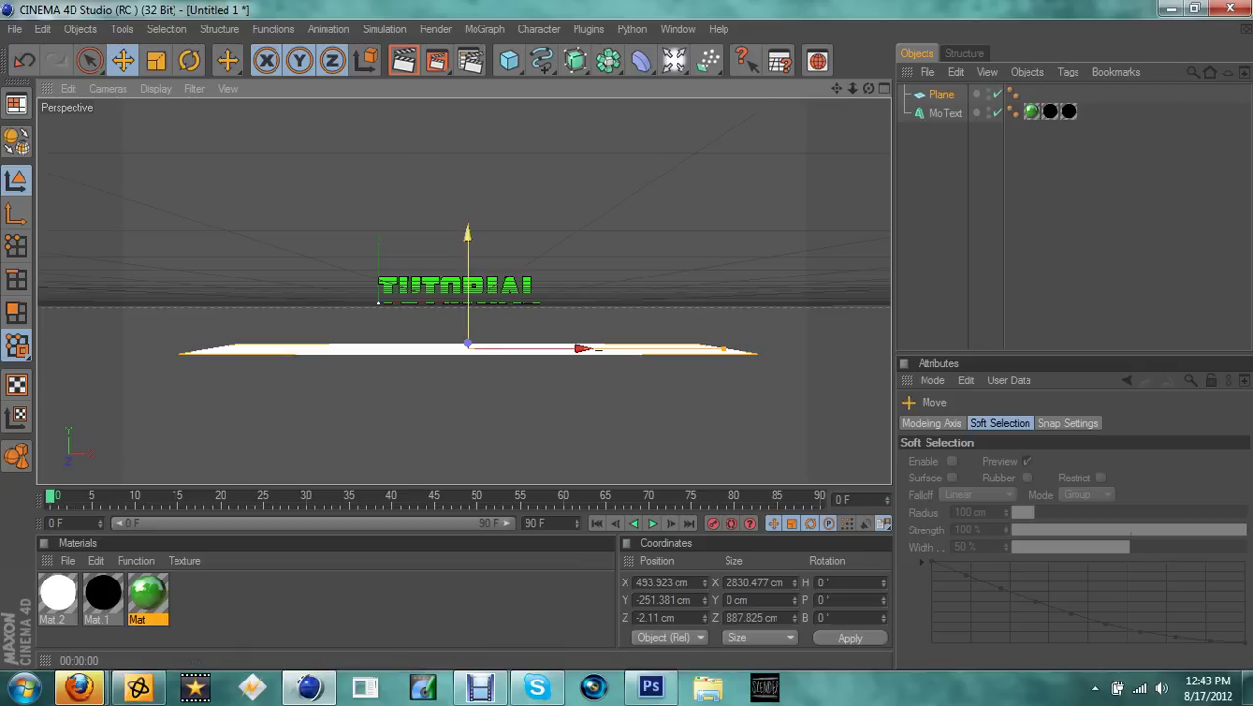
mouse_move(467, 263)
left_mouse_down()
mouse_move(467, 294)
mouse_move(468, 201)
mouse_move(471, 239)
left_mouse_up()
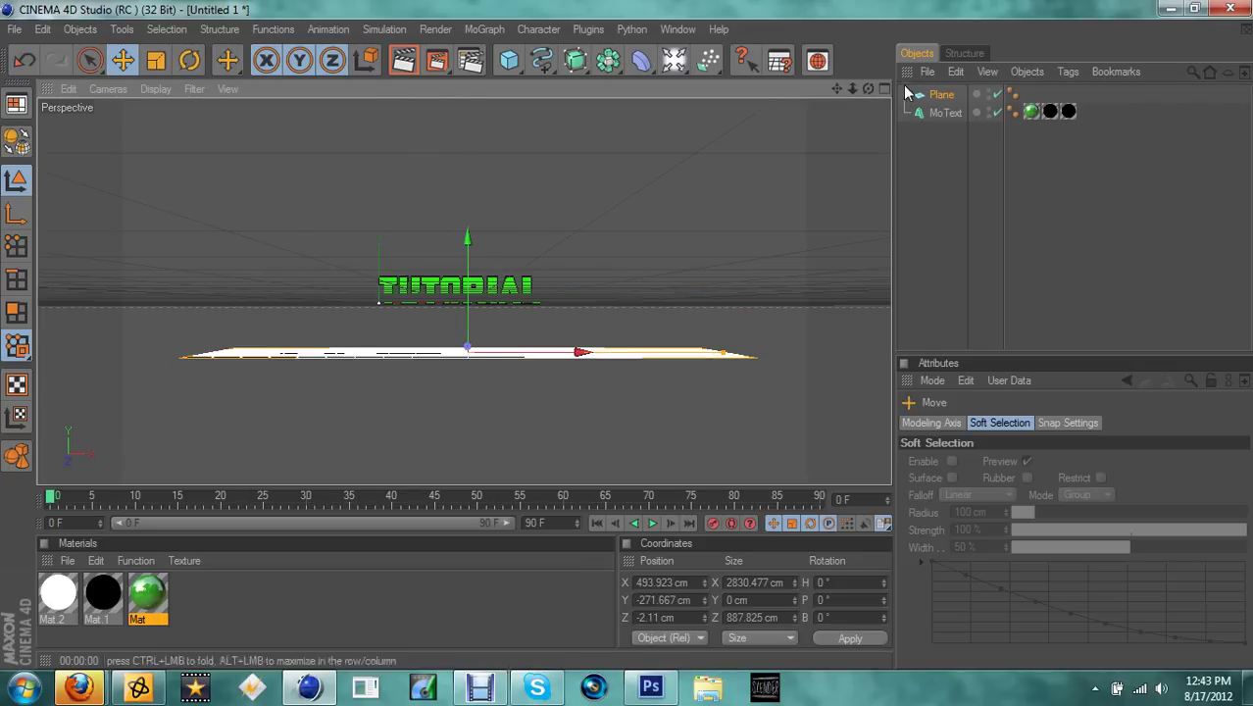
Duplicate the plane by copy and paste, and raise the copy above the text to about Y 849 cm.
left_click(943, 95)
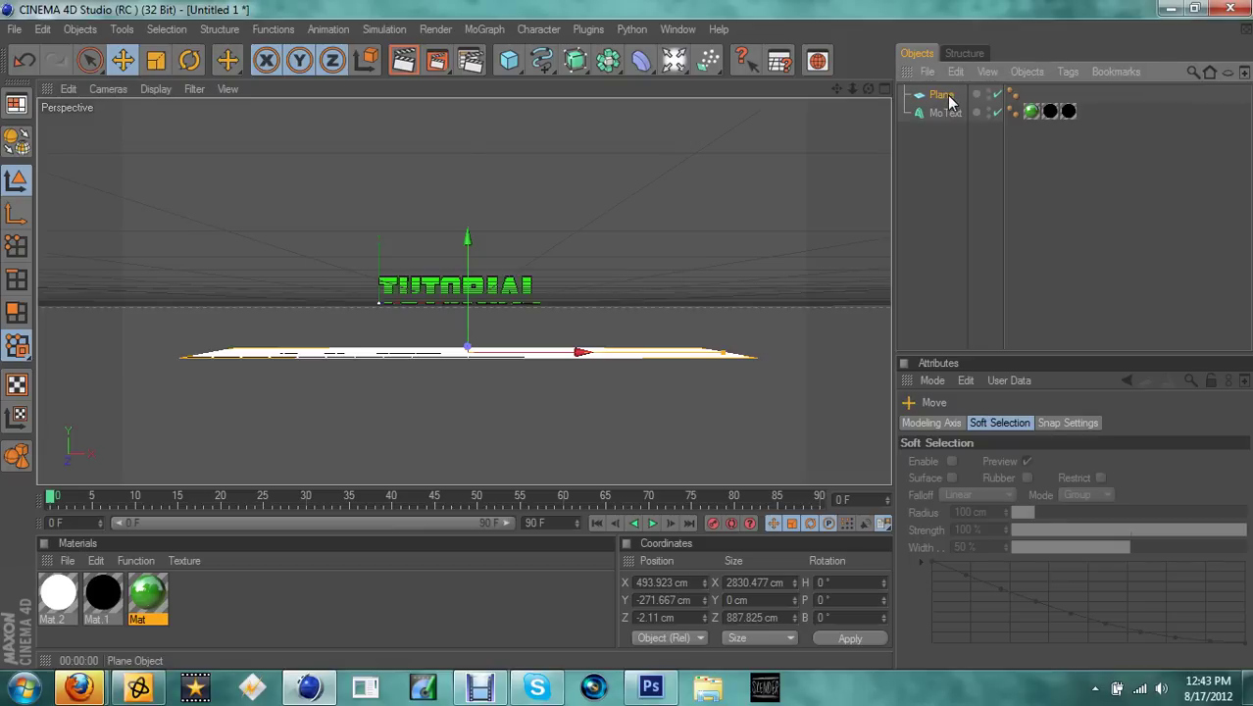
left_click(955, 72)
left_click(980, 156)
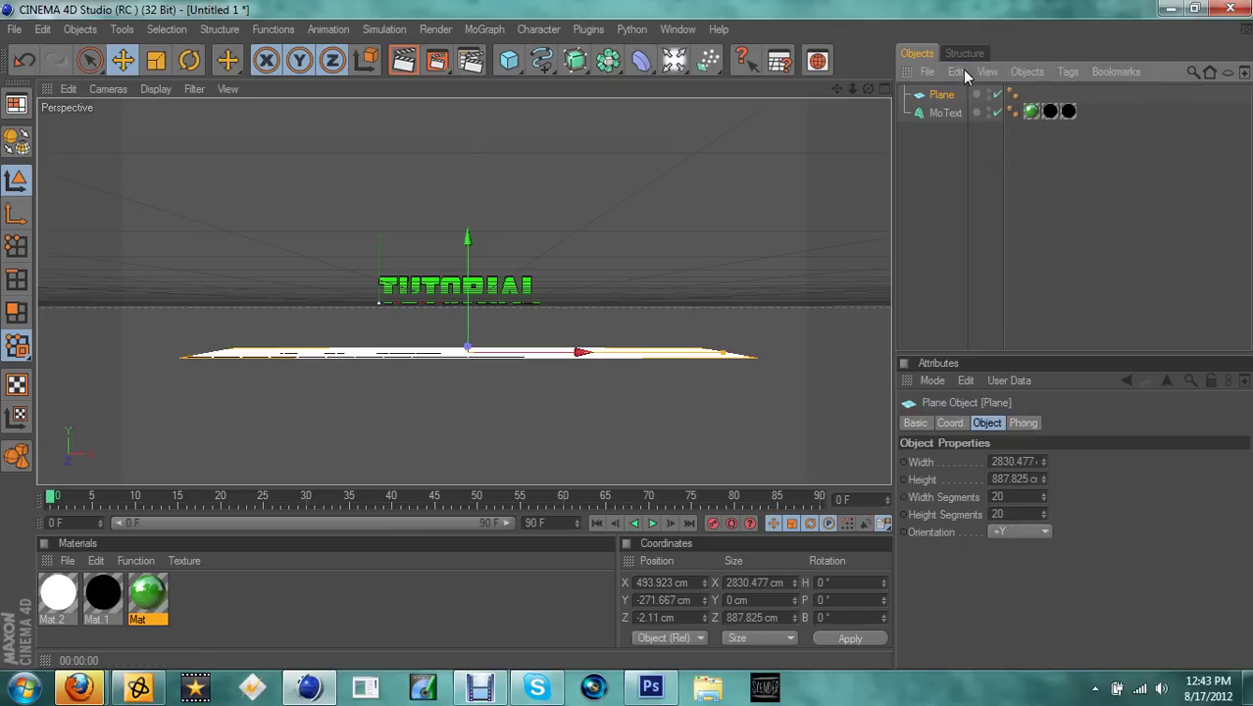
left_click(956, 70)
left_click(977, 174)
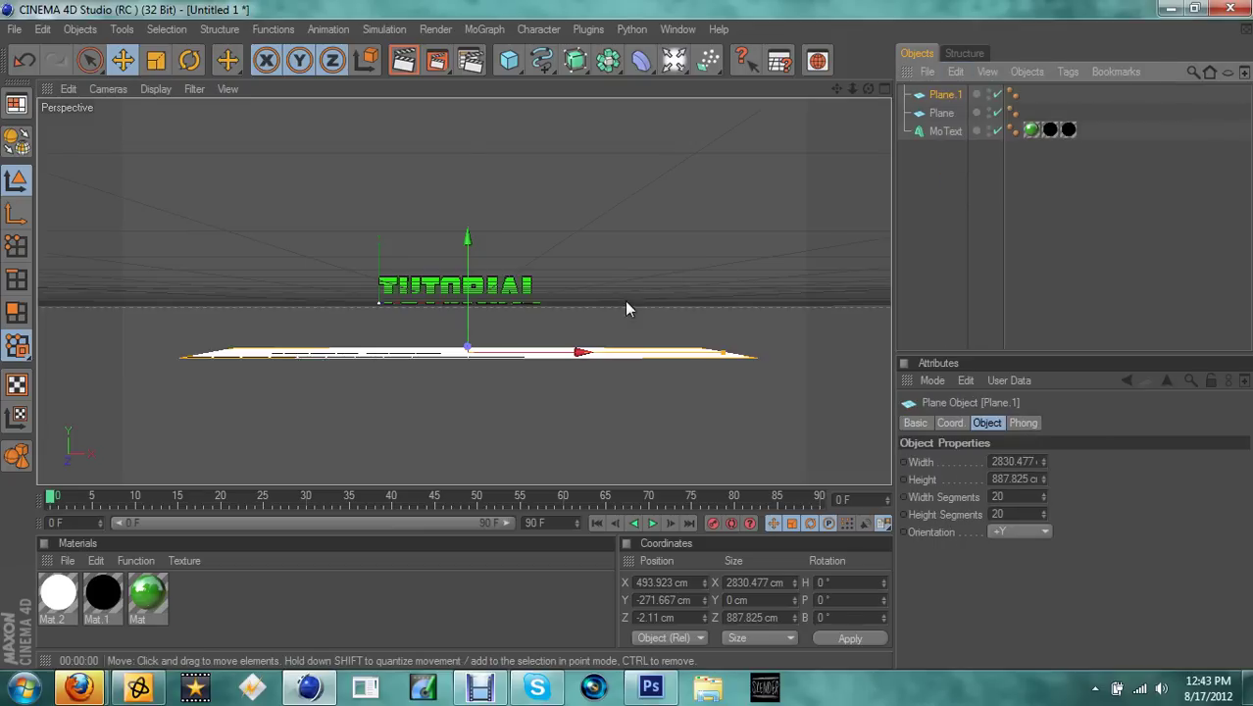
left_click_drag(471, 285, 469, 89)
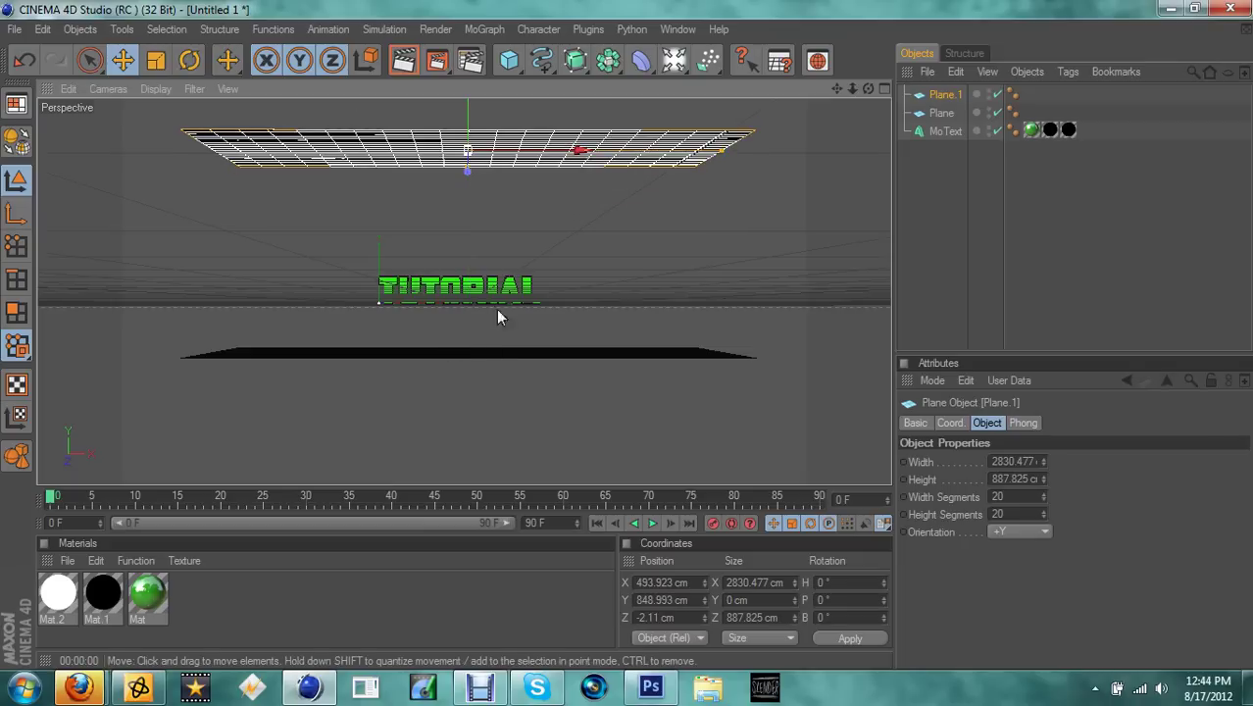
Scale the upper plane, mainly in depth, to about 2883 cm wide and 2492 cm deep.
left_click_drag(867, 88, 868, 143)
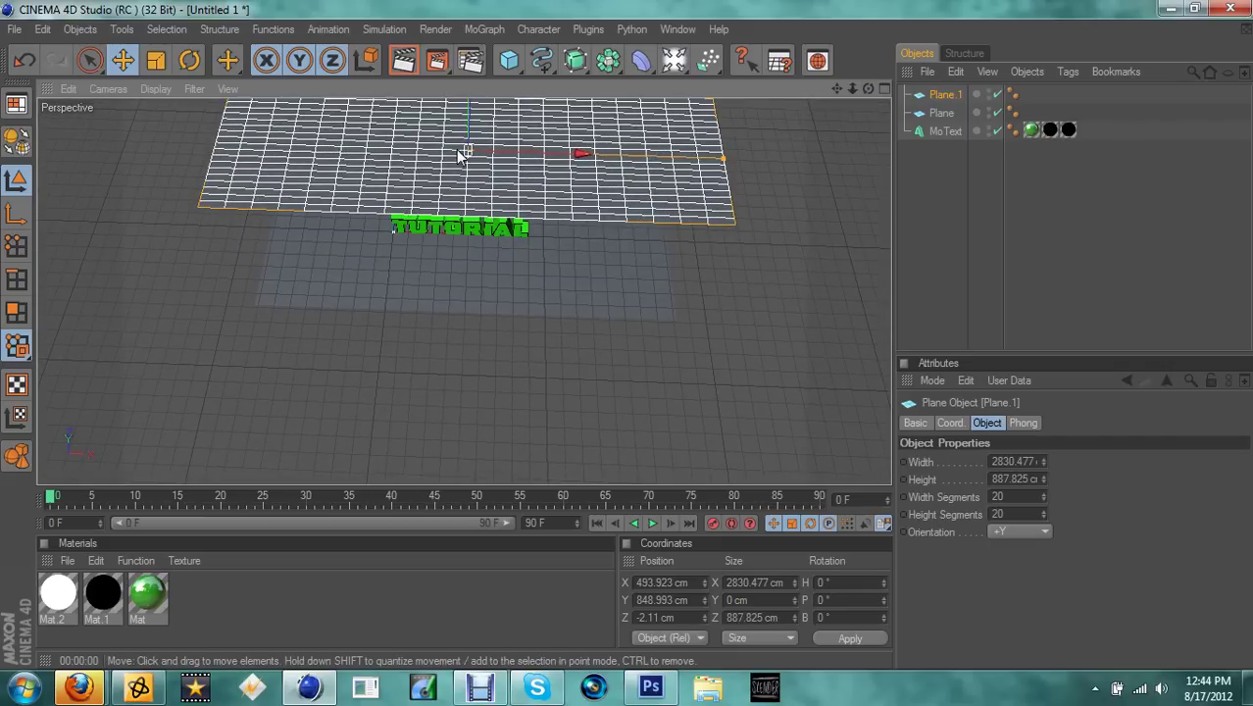
right_click(439, 178)
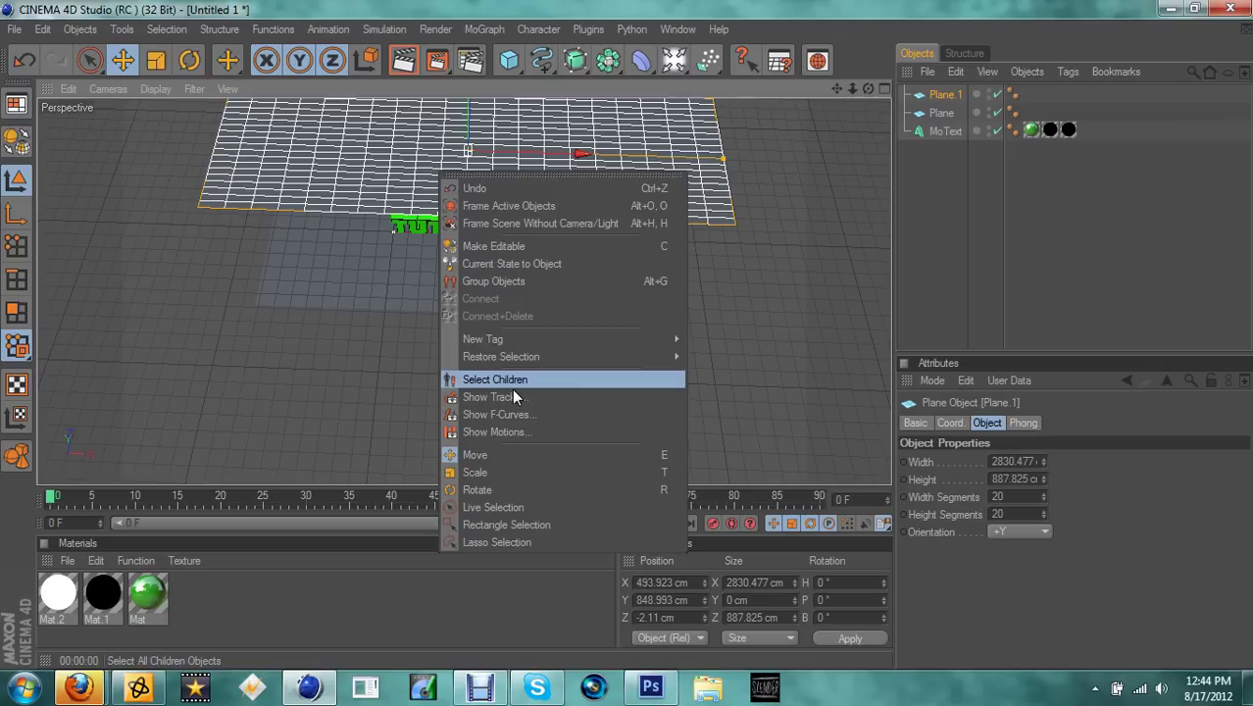
left_click(490, 474)
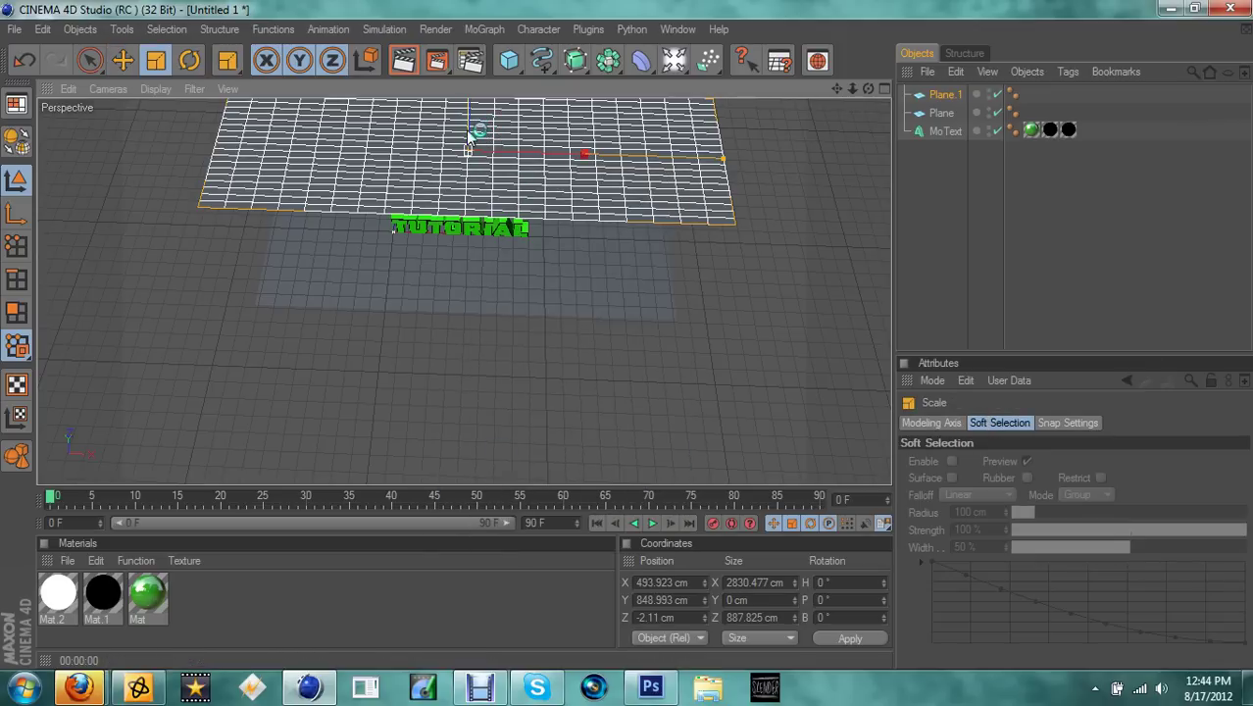
left_click_drag(868, 93, 775, 128)
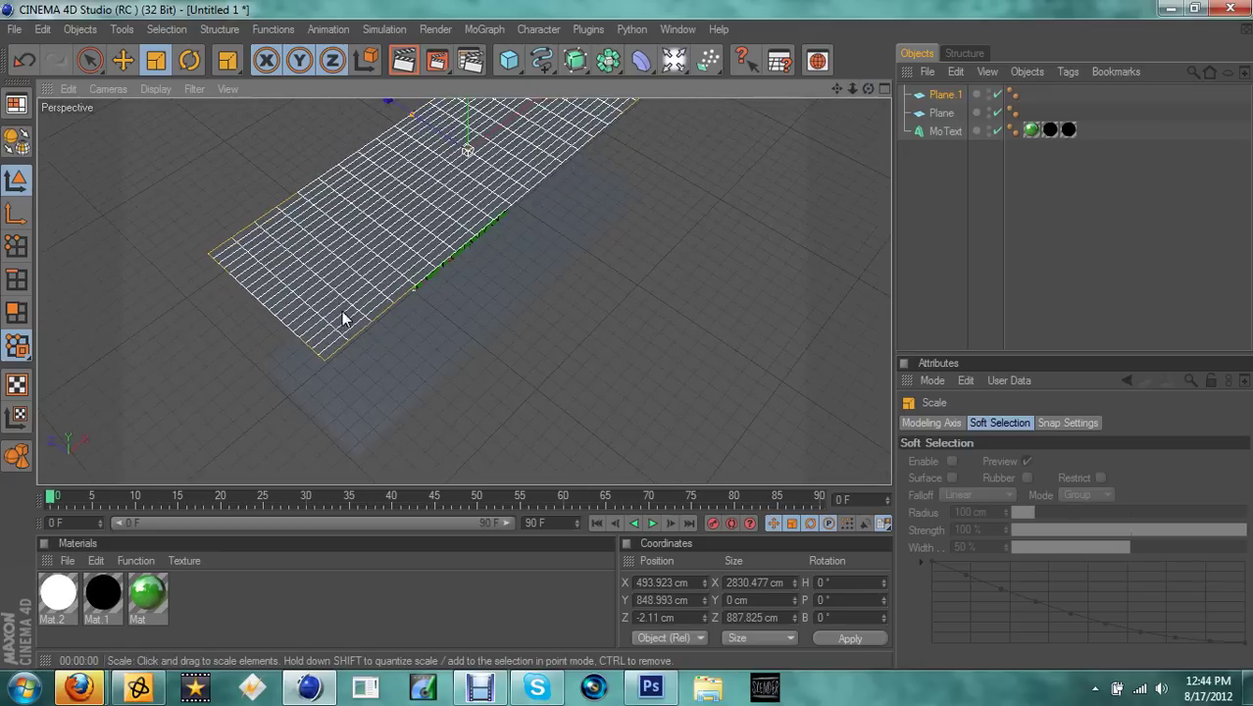
left_click_drag(372, 315, 334, 116)
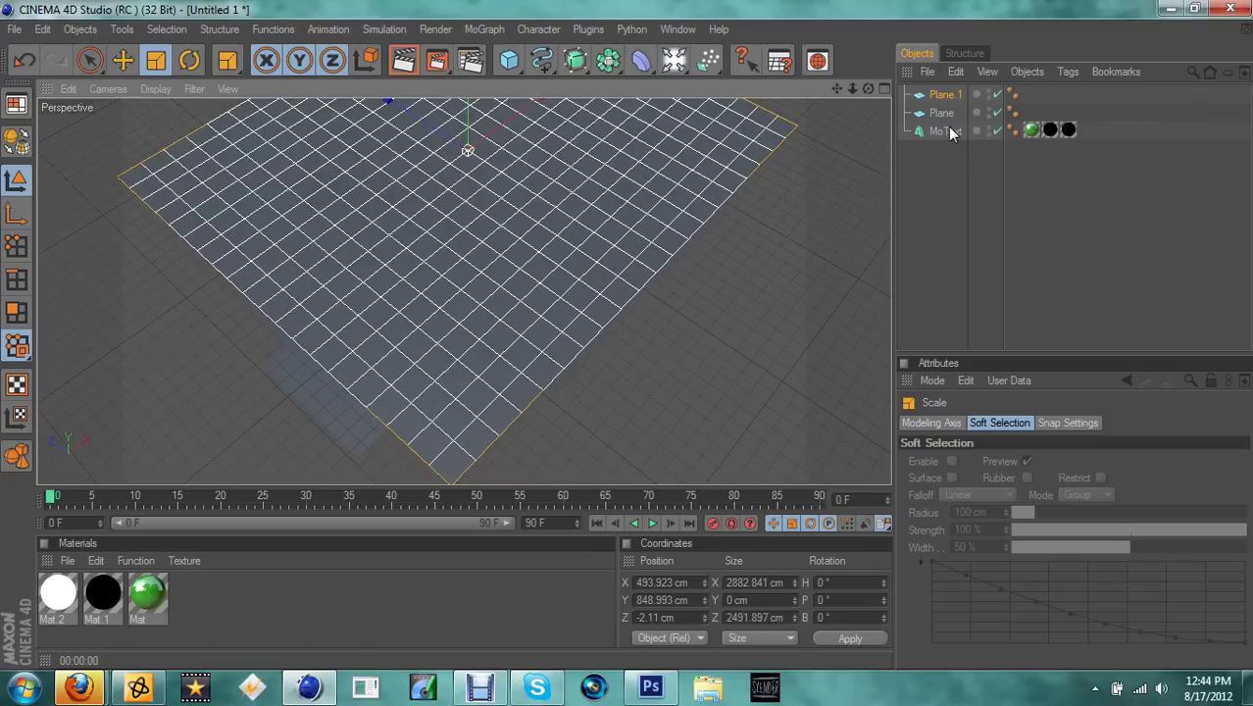
Duplicate the enlarged upper plane by copy and paste.
left_click_drag(868, 90, 869, 200)
left_click(952, 73)
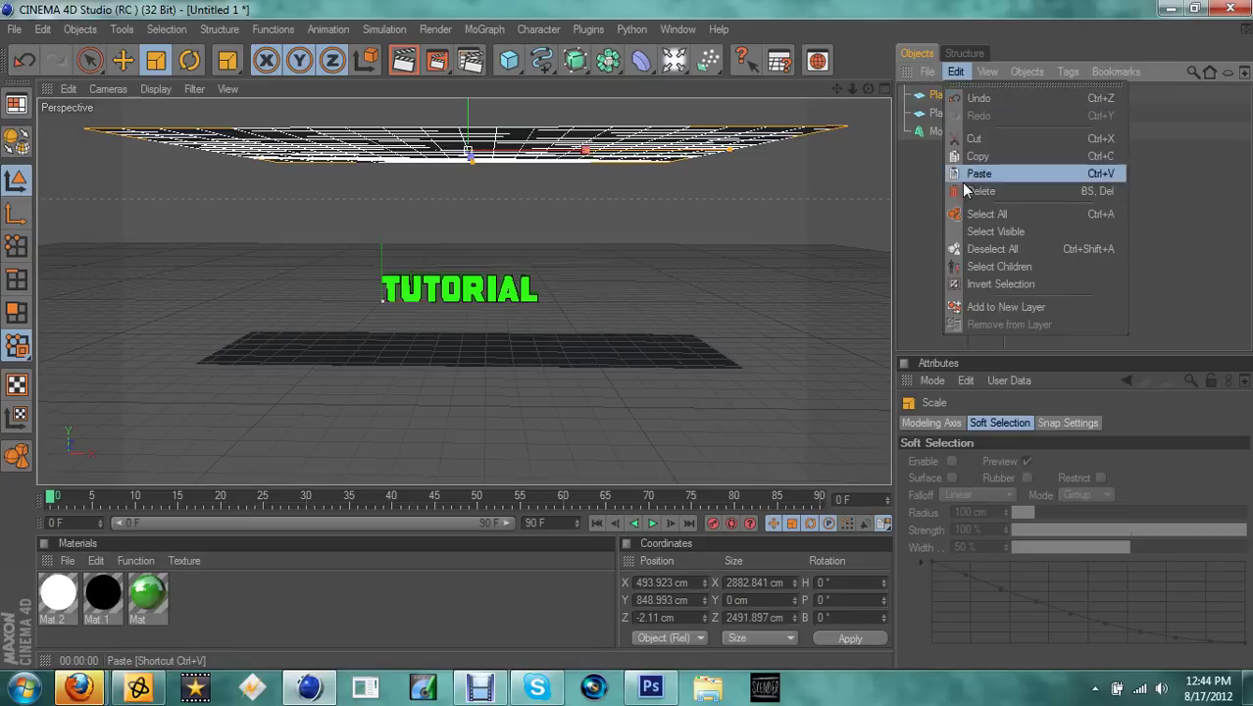
left_click(972, 157)
left_click(953, 72)
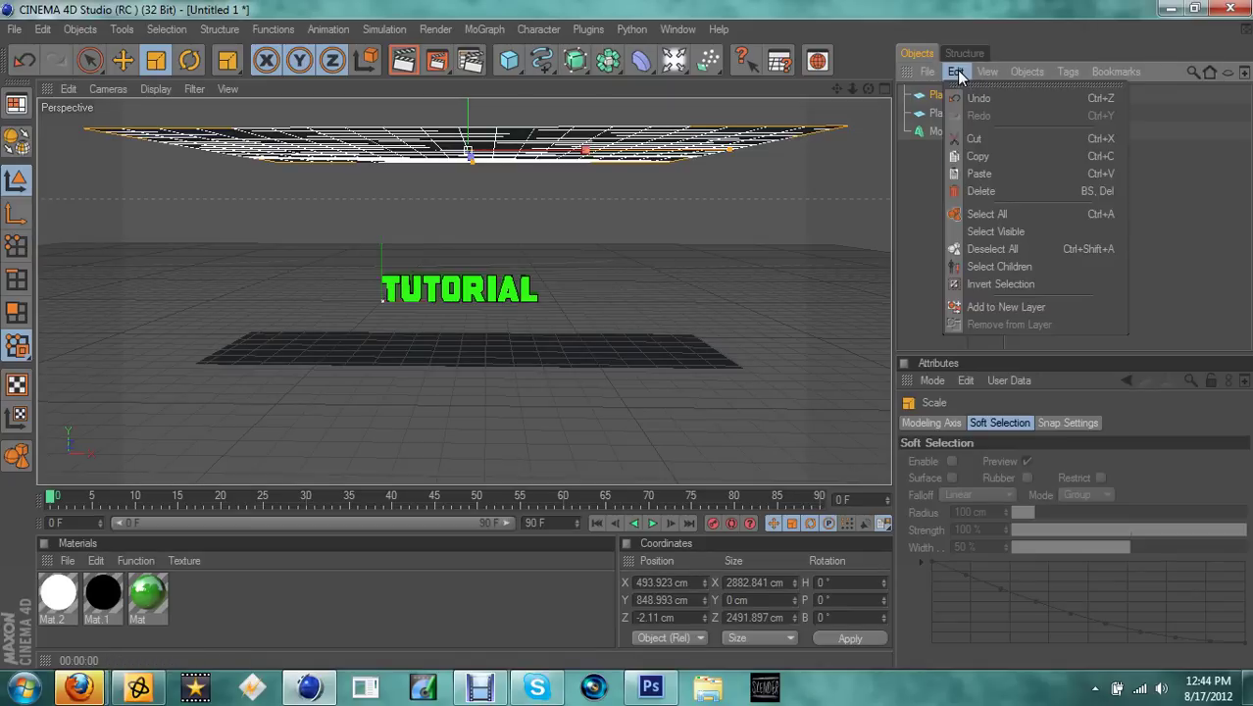
left_click(975, 170)
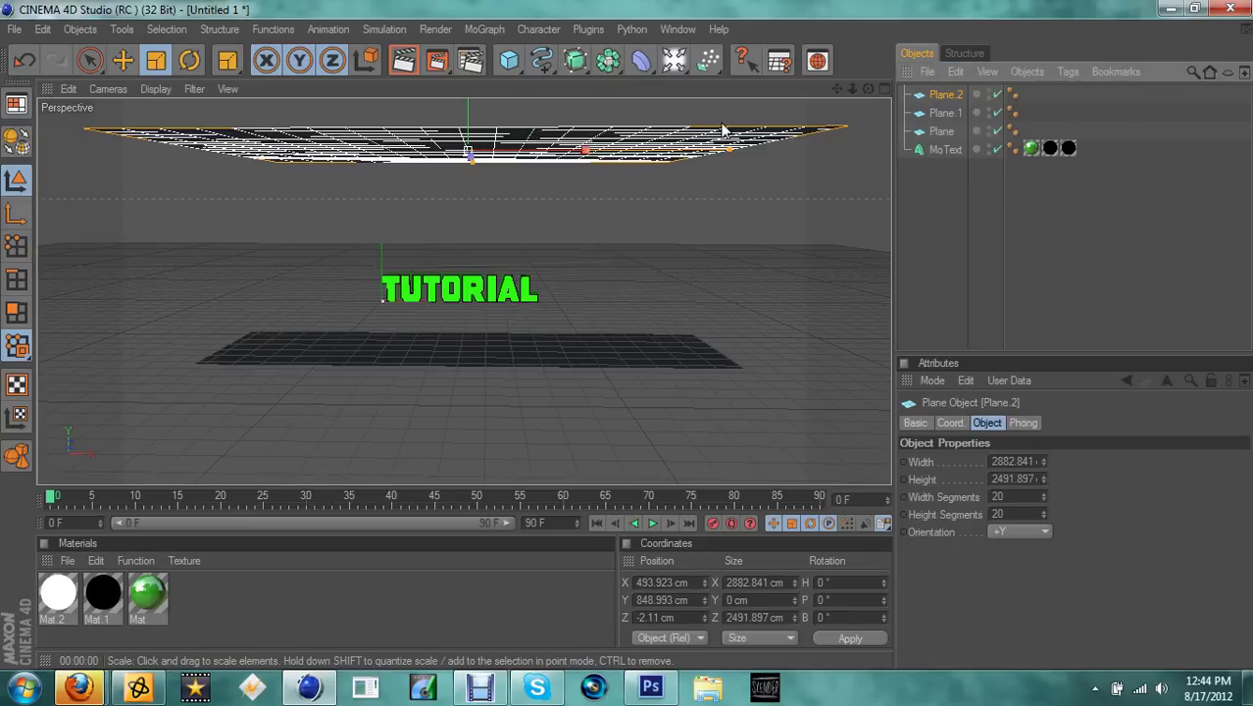
Tilt the new plane copy to a pitch of about 24° and test-render the view.
right_click(489, 137)
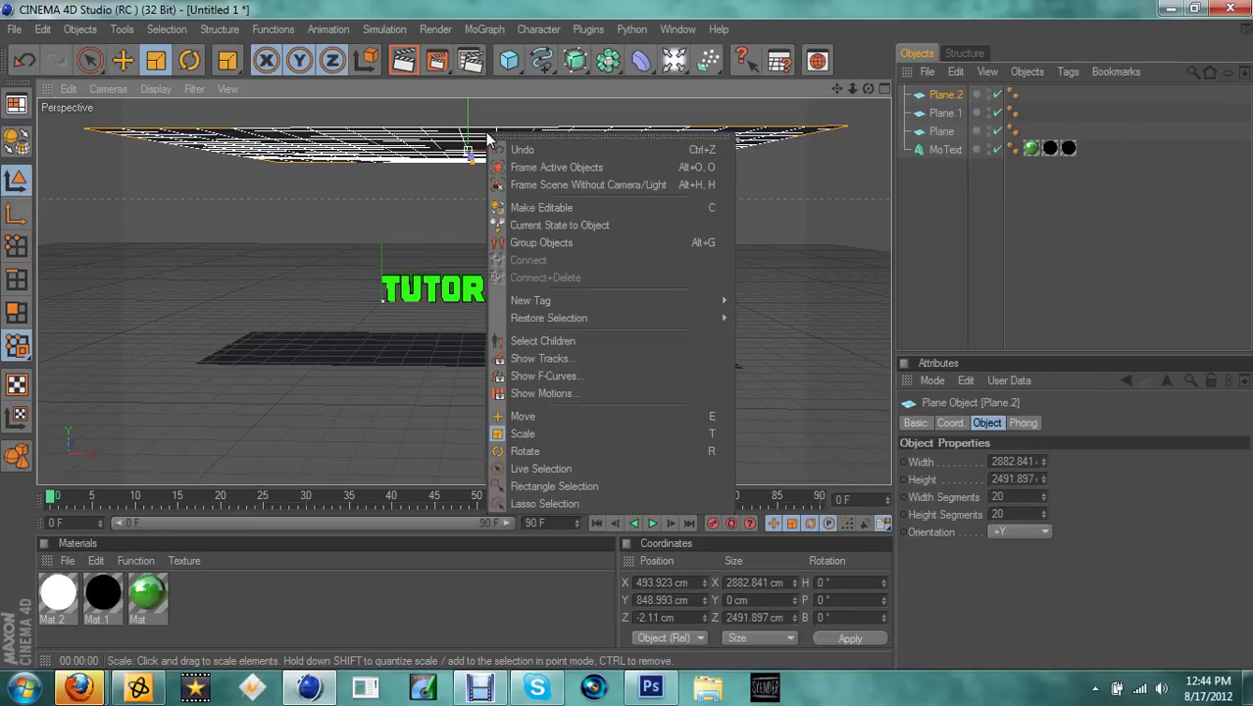
left_click(521, 452)
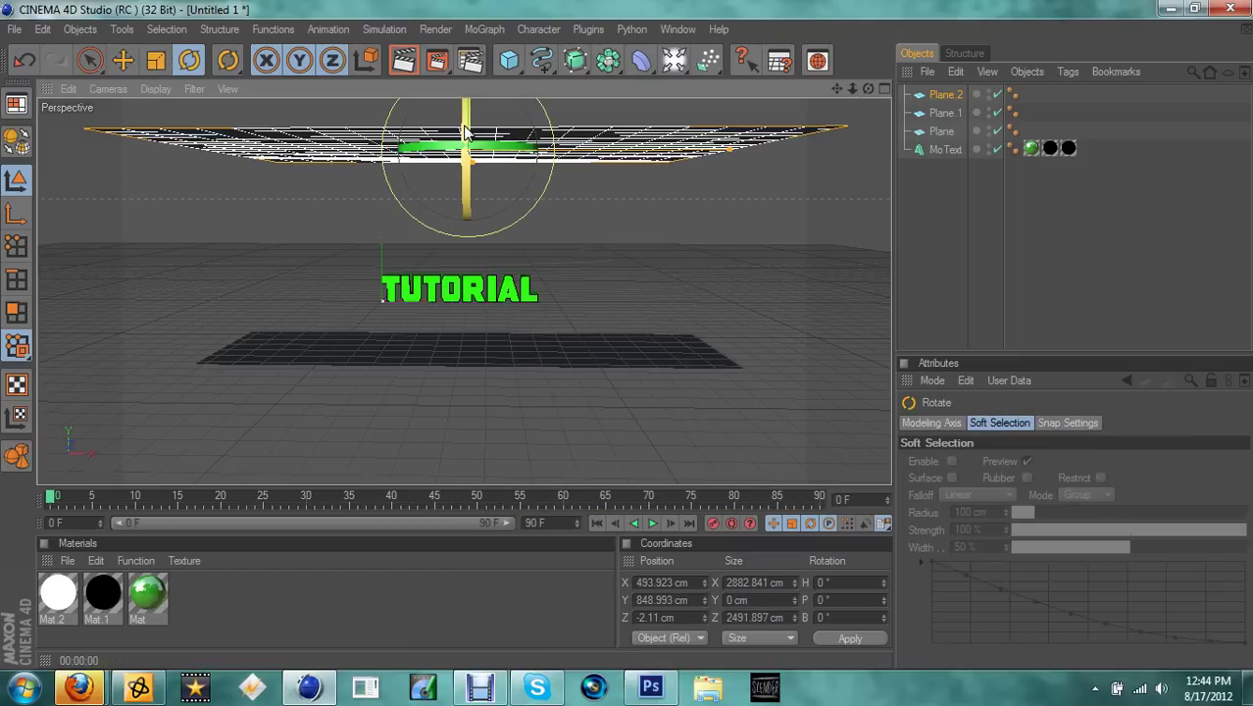
left_click_drag(467, 132, 464, 165)
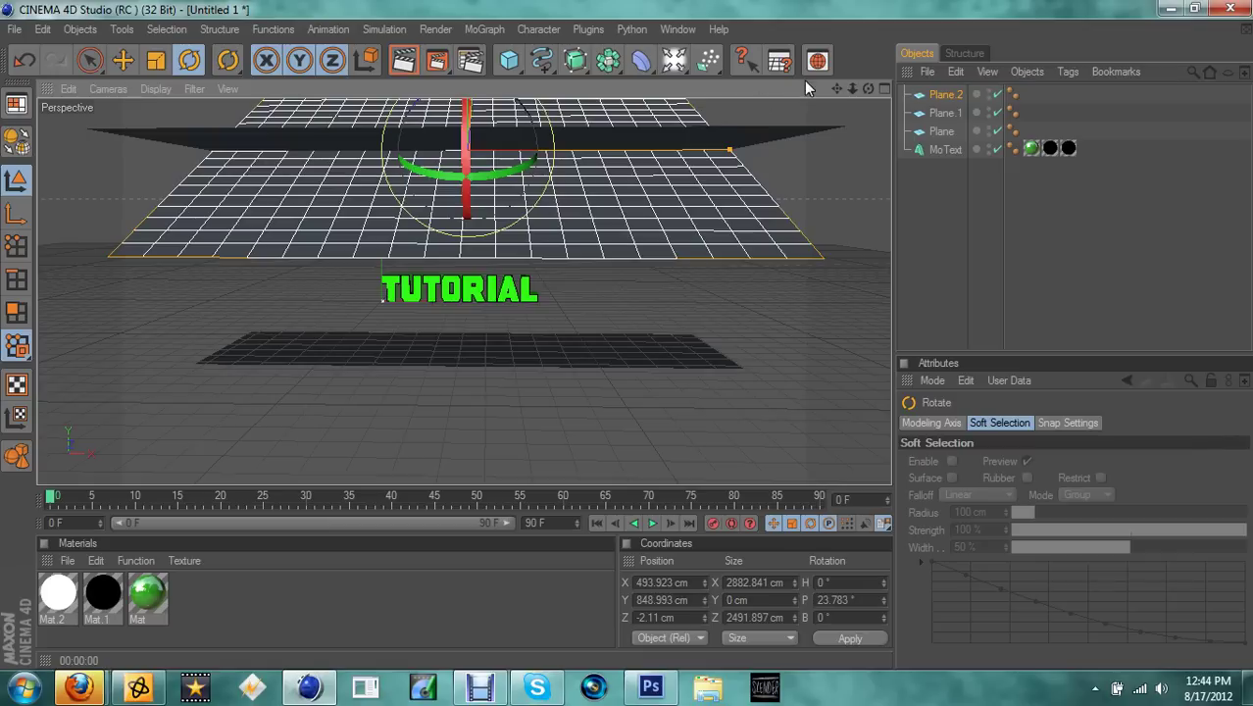
left_click(403, 61)
left_click(474, 296)
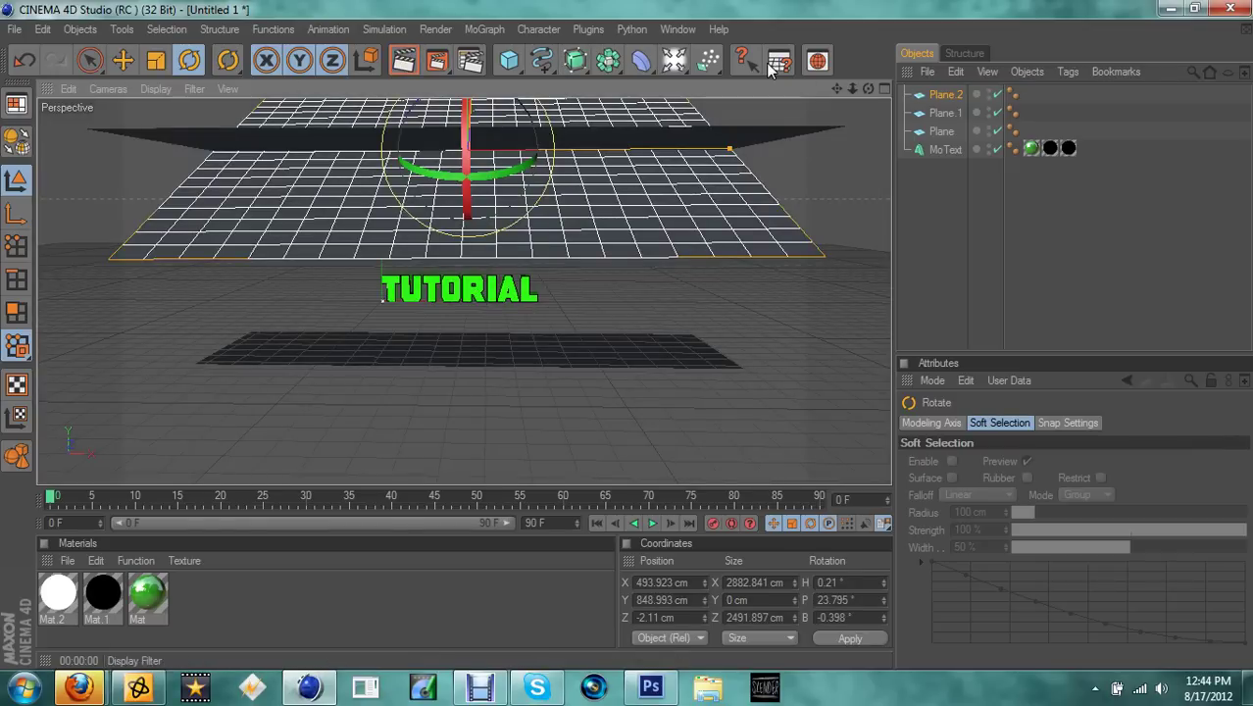
Apply the white material Mat.2 to all three planes and test-render the view.
mouse_move(65, 599)
left_mouse_down()
mouse_move(112, 585)
mouse_move(68, 594)
left_mouse_up()
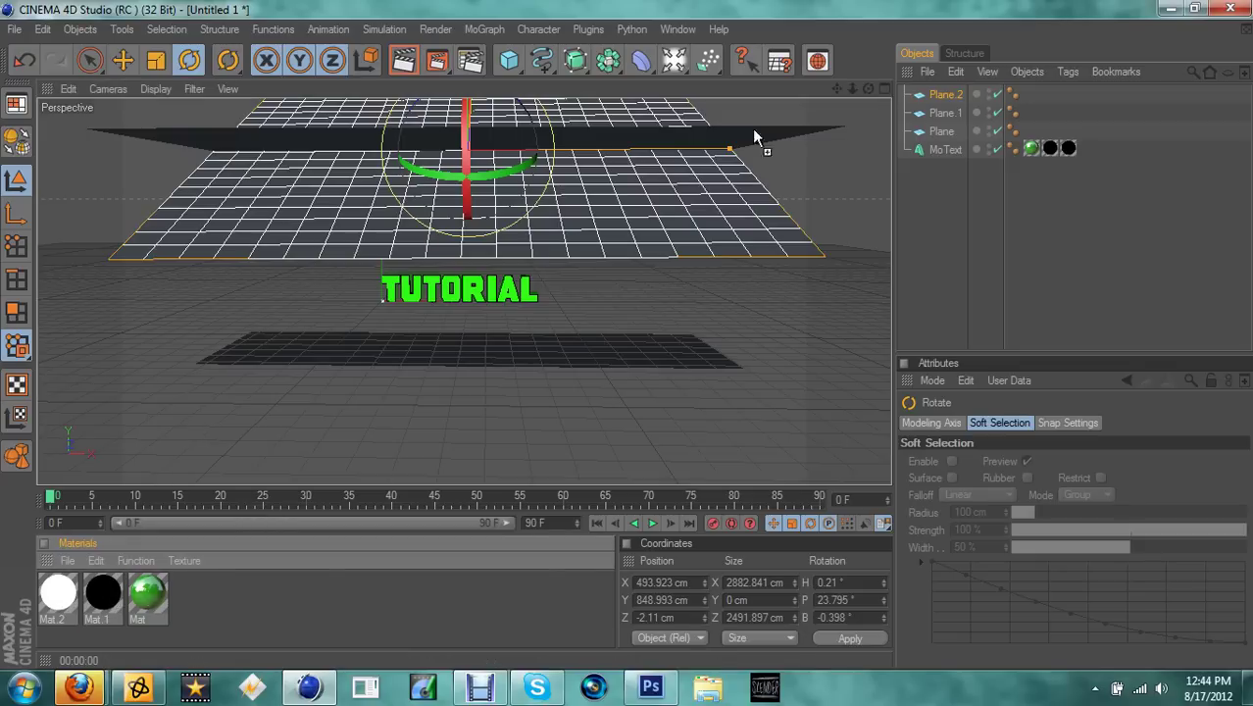
left_click_drag(755, 137, 987, 96)
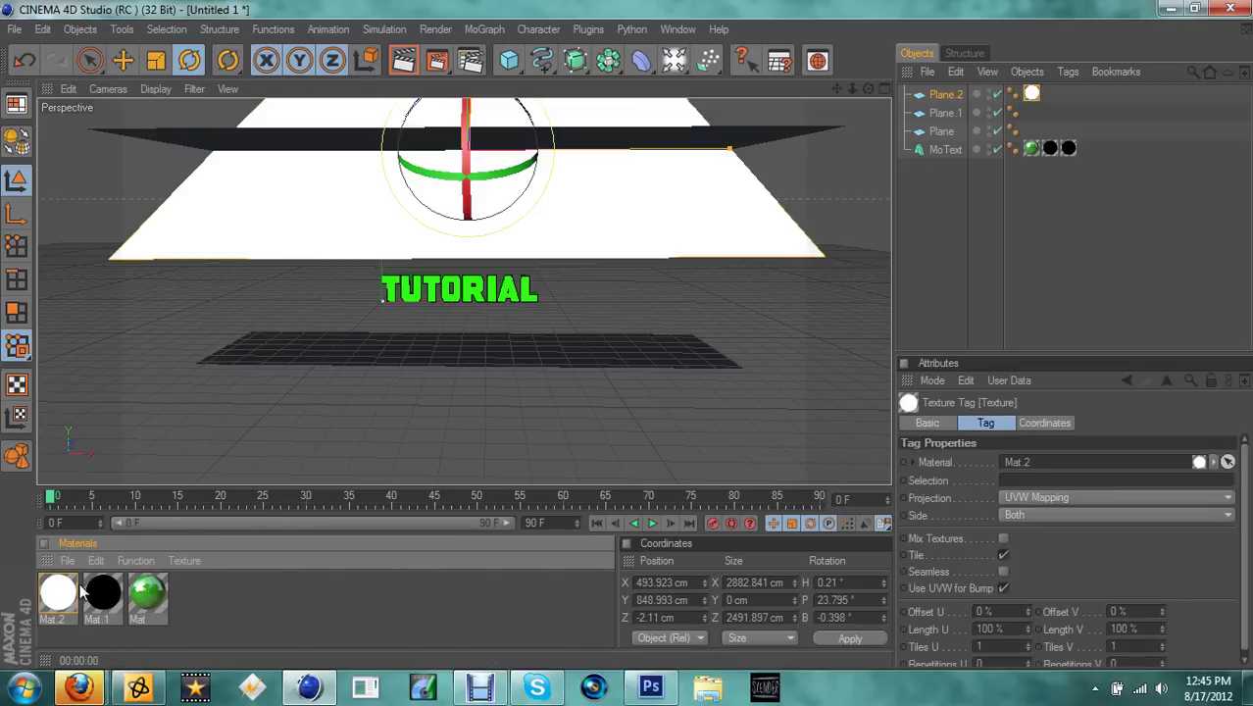
left_click_drag(580, 431, 968, 108)
left_click_drag(800, 344, 986, 131)
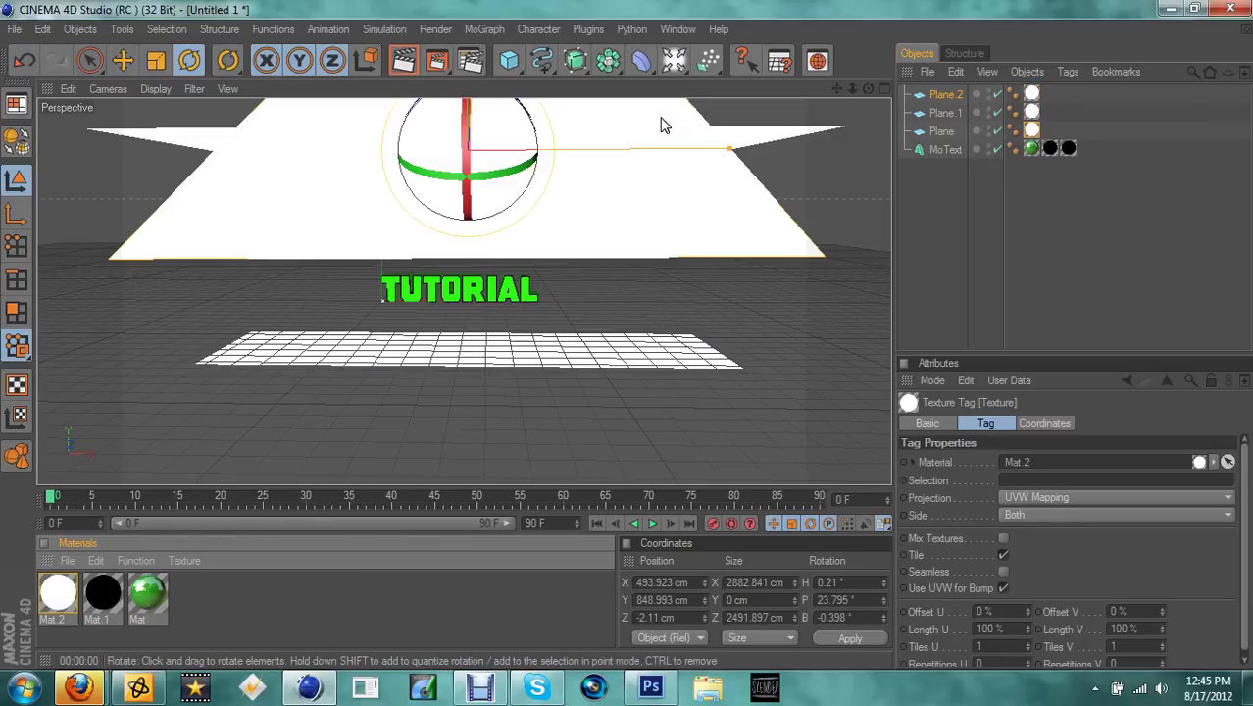
left_click(404, 60)
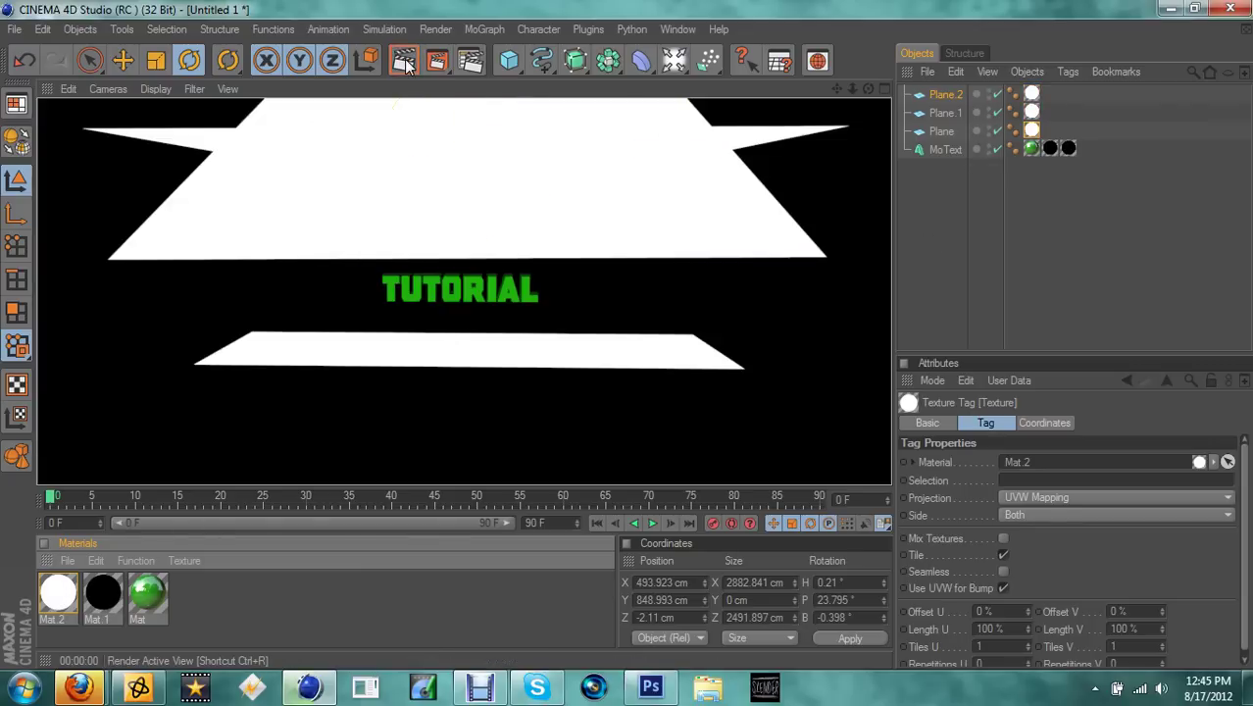
left_click(465, 260)
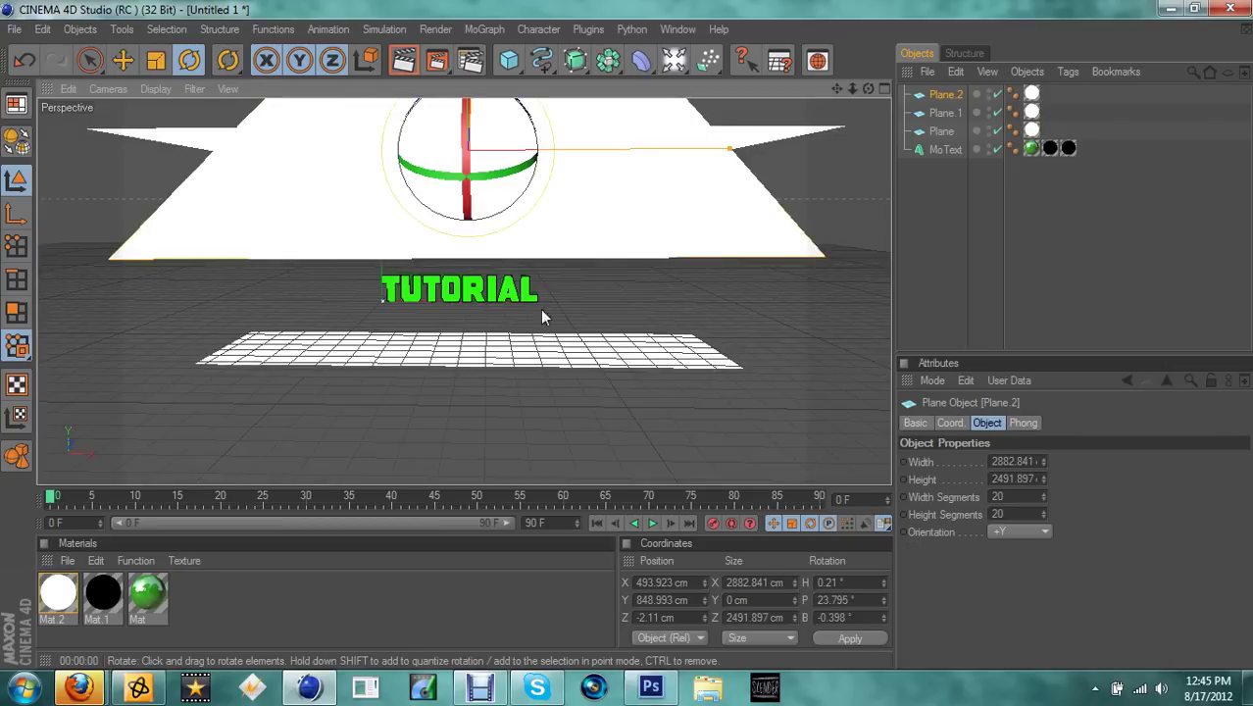
Move the text's green material tag behind its two black ones and test-render a closer view of the text.
left_click_drag(1036, 151, 1080, 147)
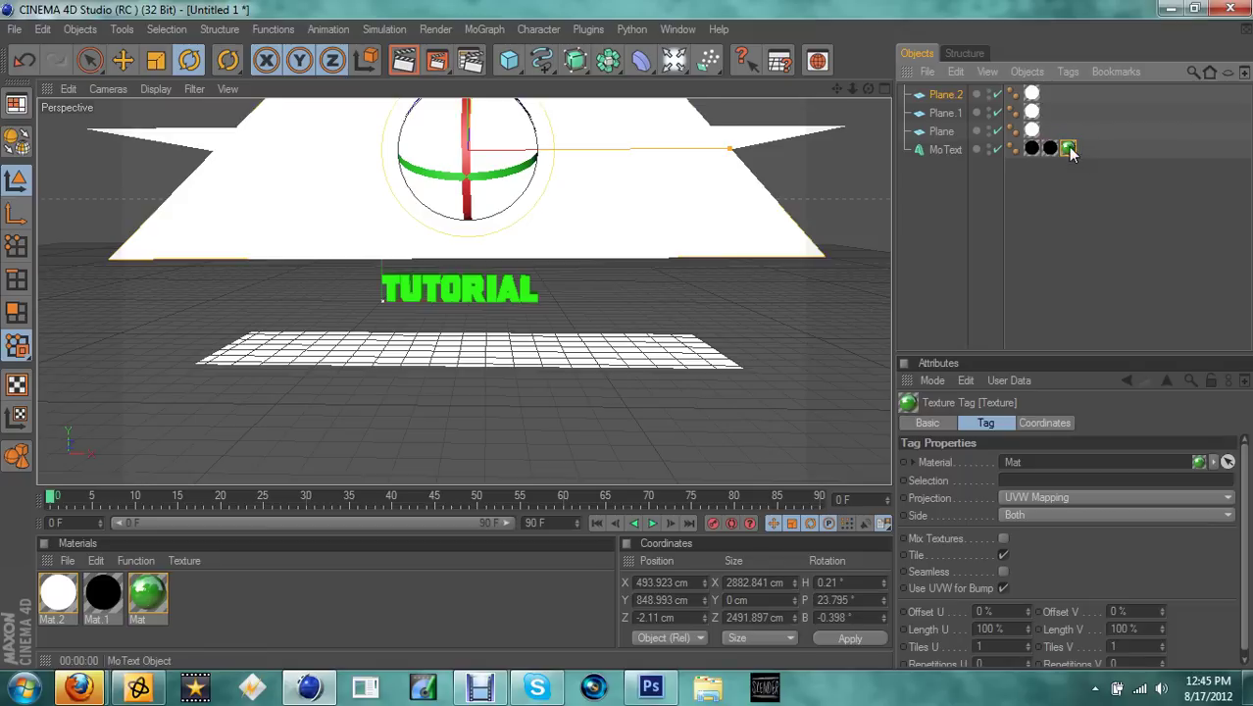
left_click(410, 63)
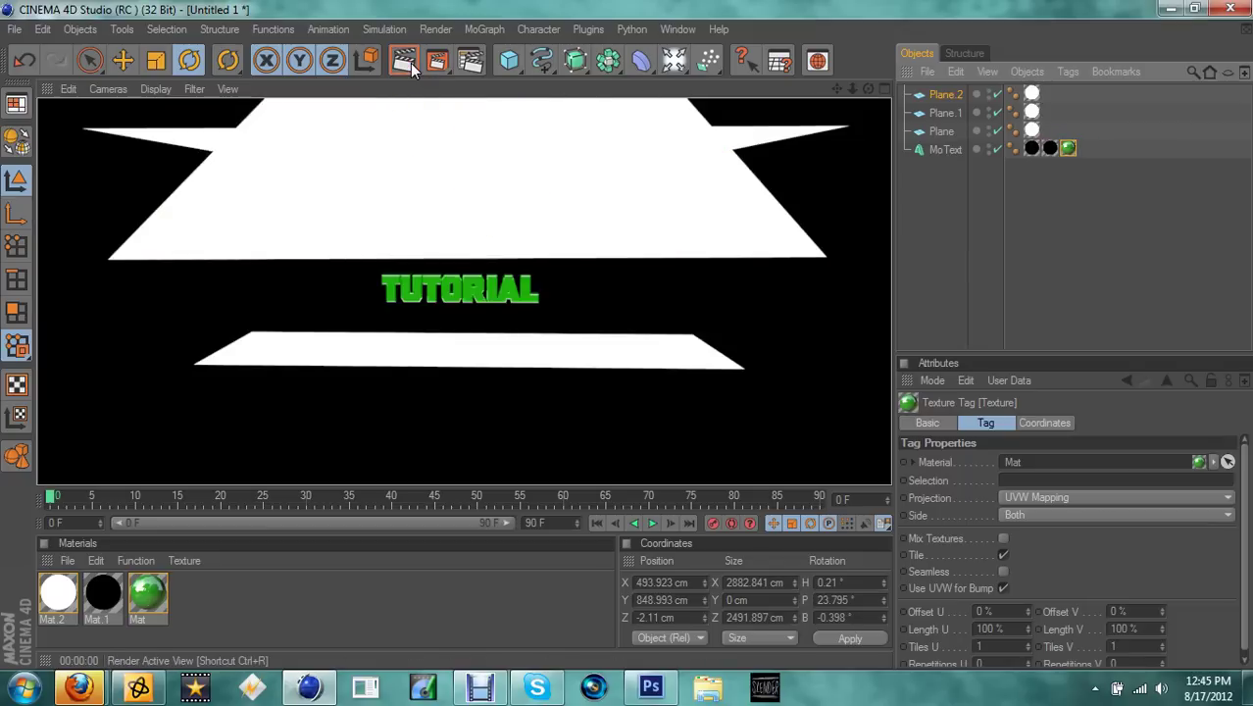
left_click(471, 263)
scroll(630, 303, "up", 5)
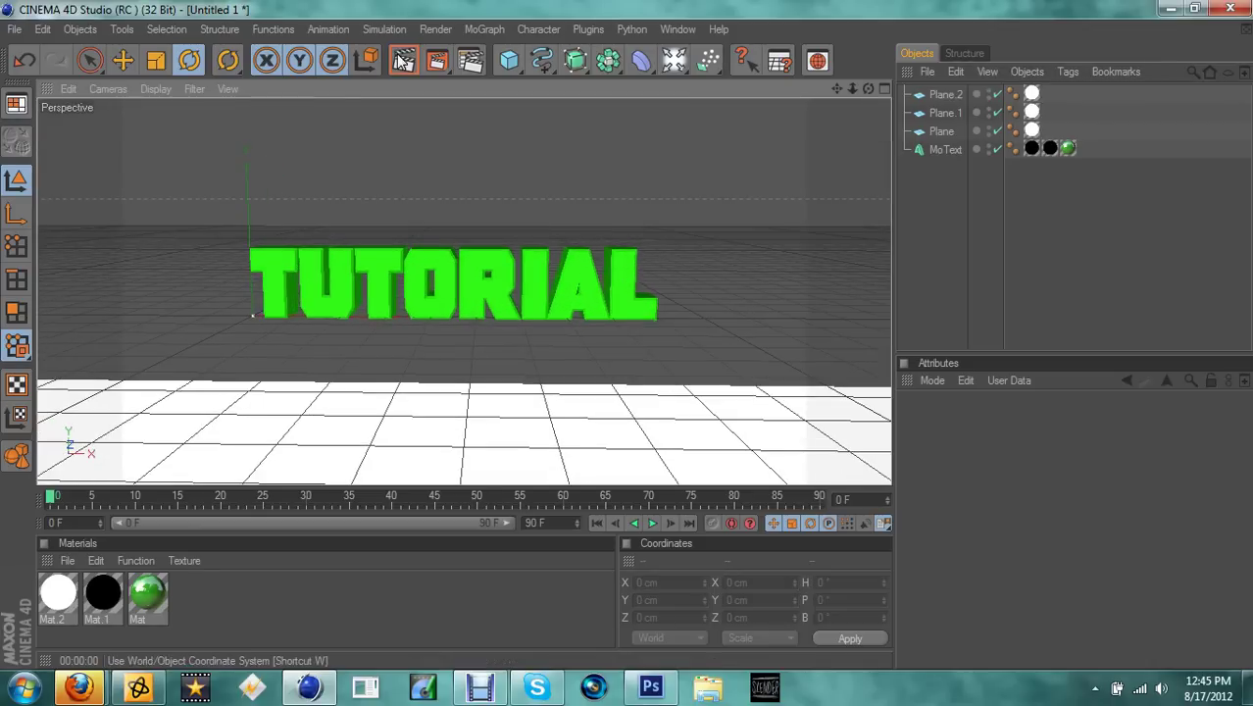
left_click(405, 63)
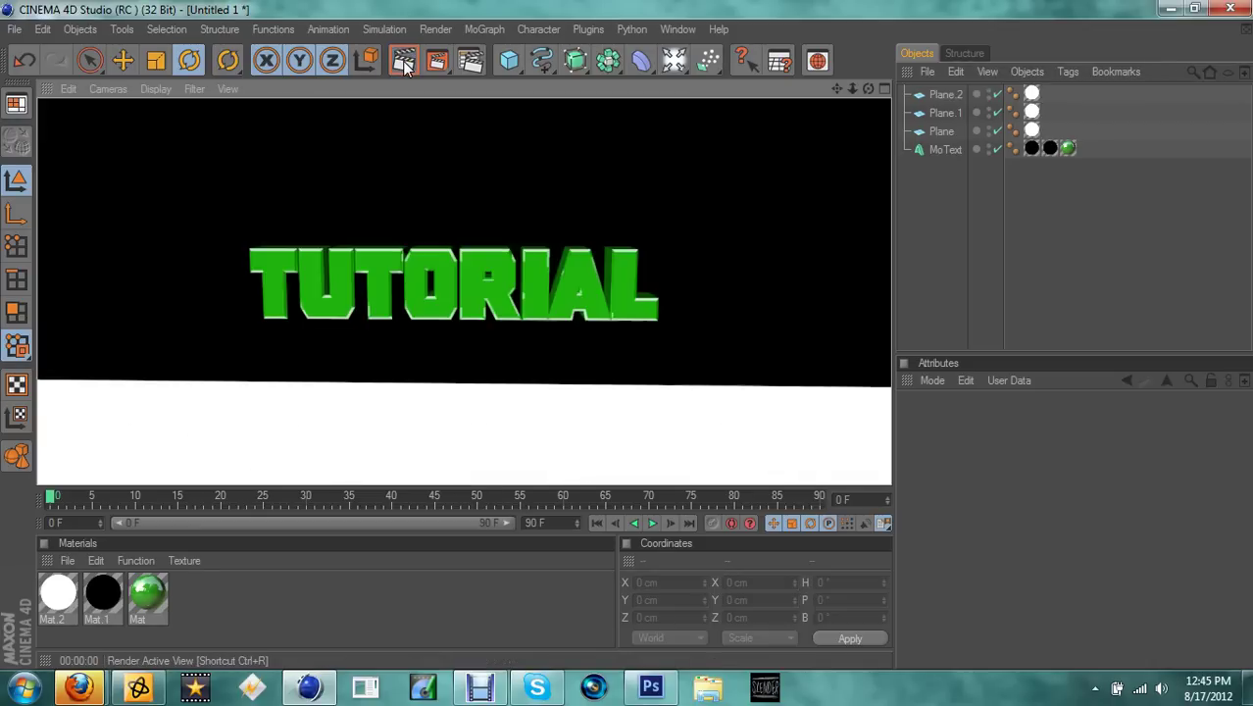
left_click(538, 295)
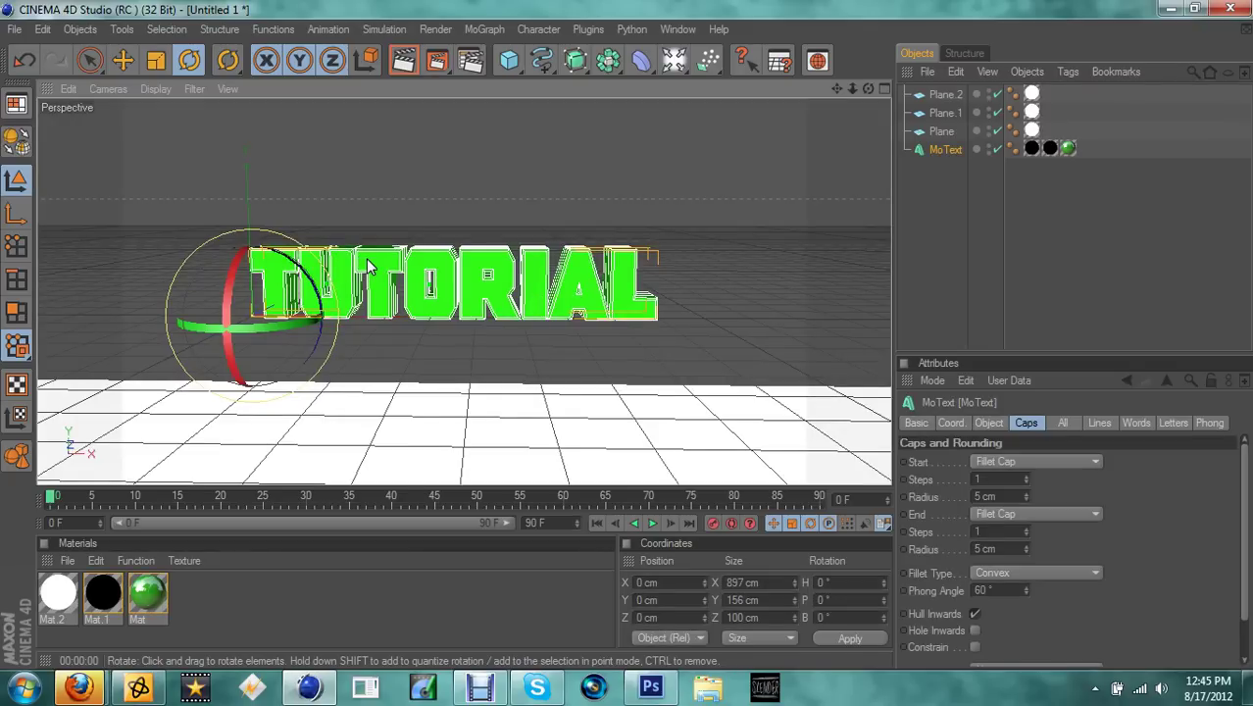
Switch to the Move tool and add a standard light to the scene.
right_click(367, 266)
left_click(425, 542)
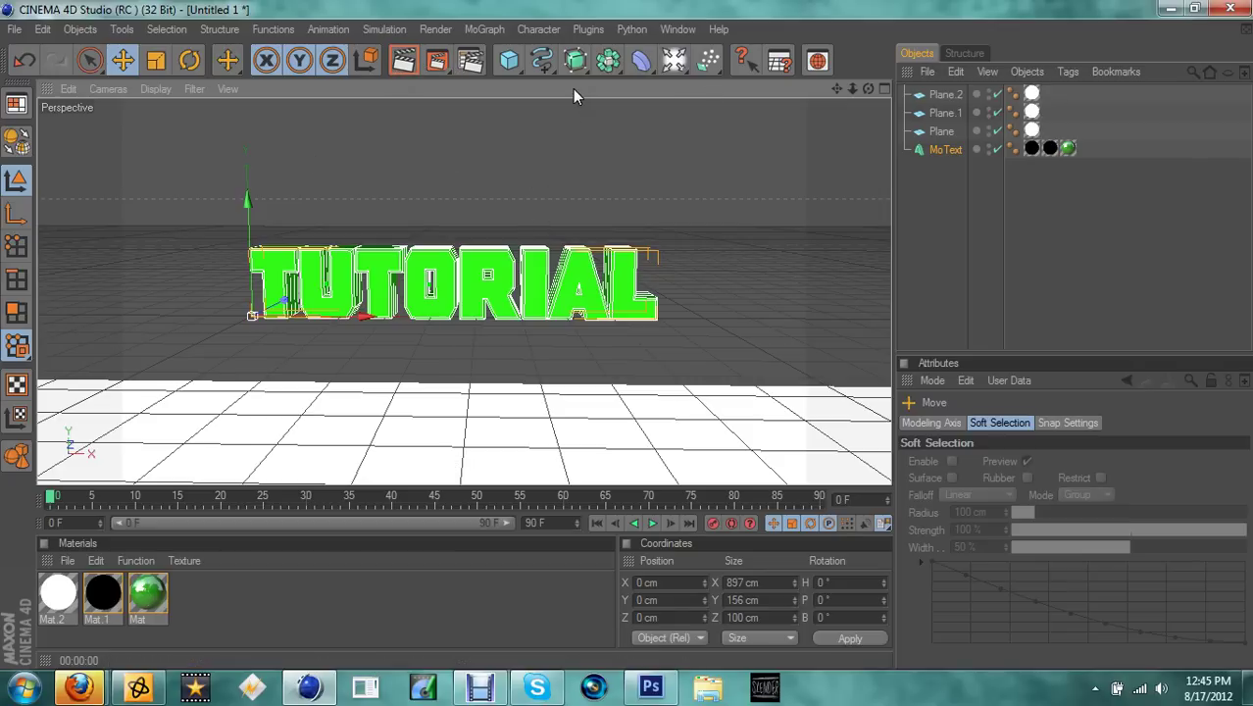
left_click(25, 31)
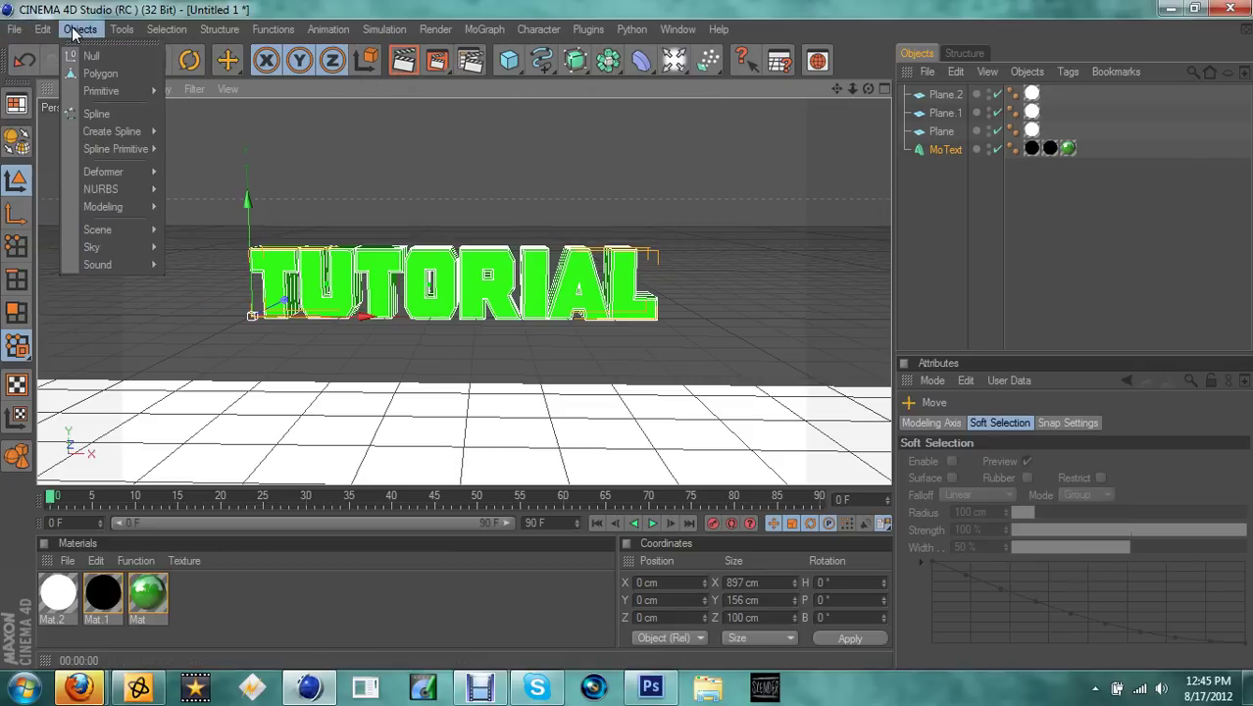
mouse_move(106, 135)
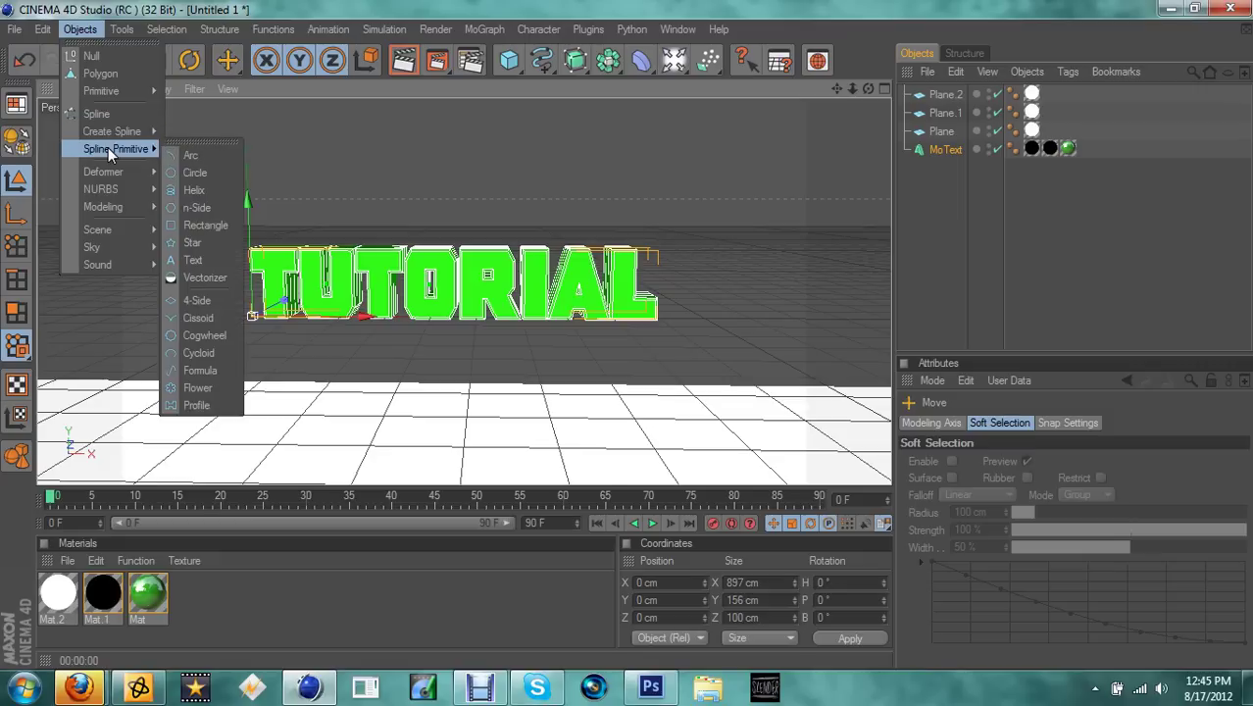
mouse_move(110, 228)
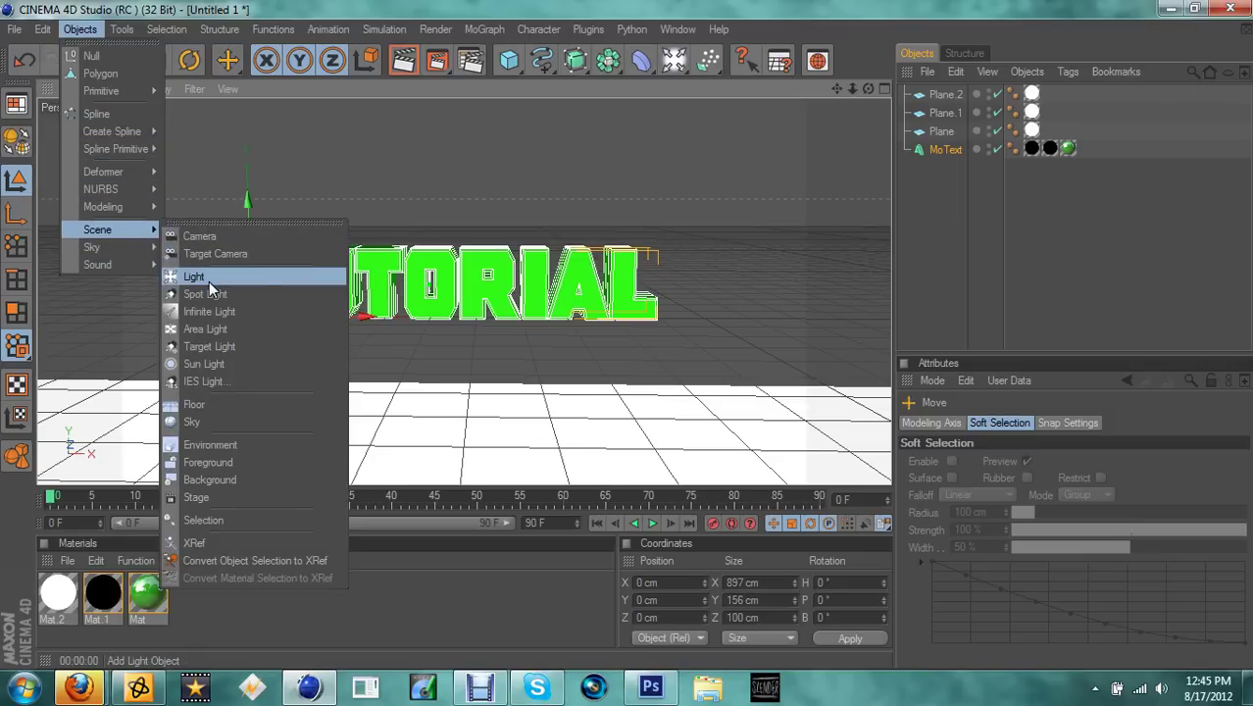
left_click(208, 281)
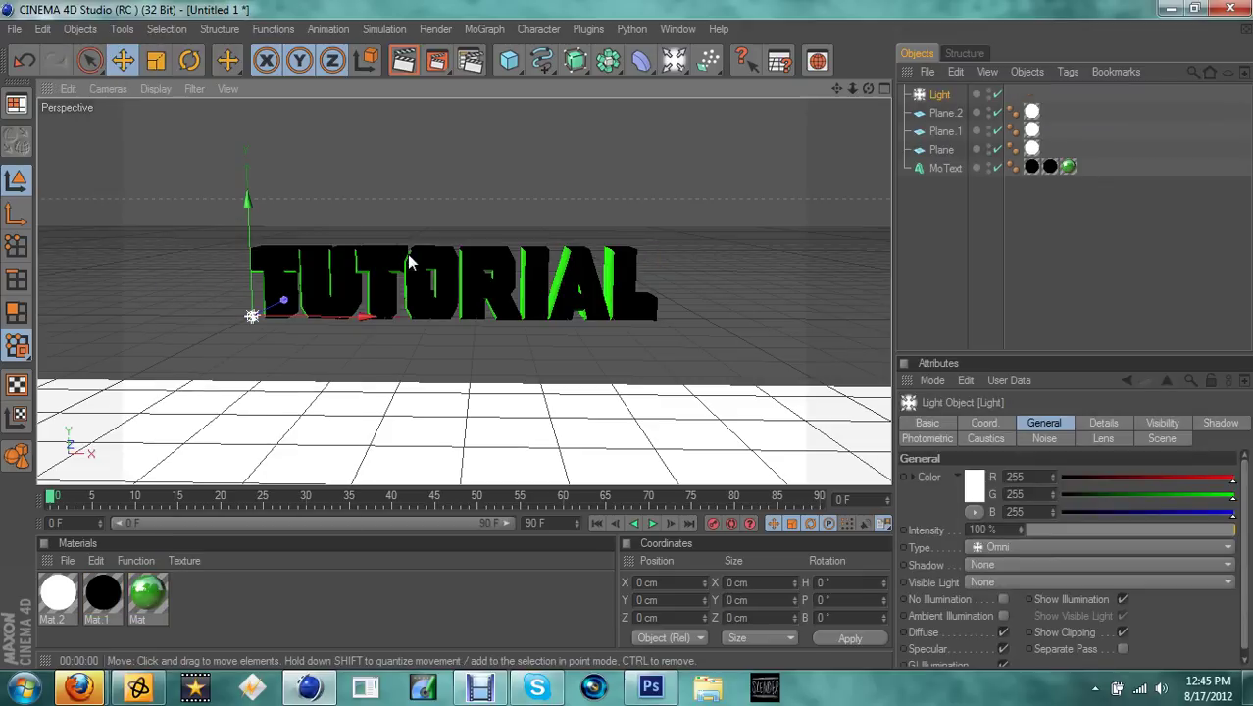
Move the light in front of the text to about Z -128 cm and test-render the view.
left_click_drag(287, 303, 231, 326)
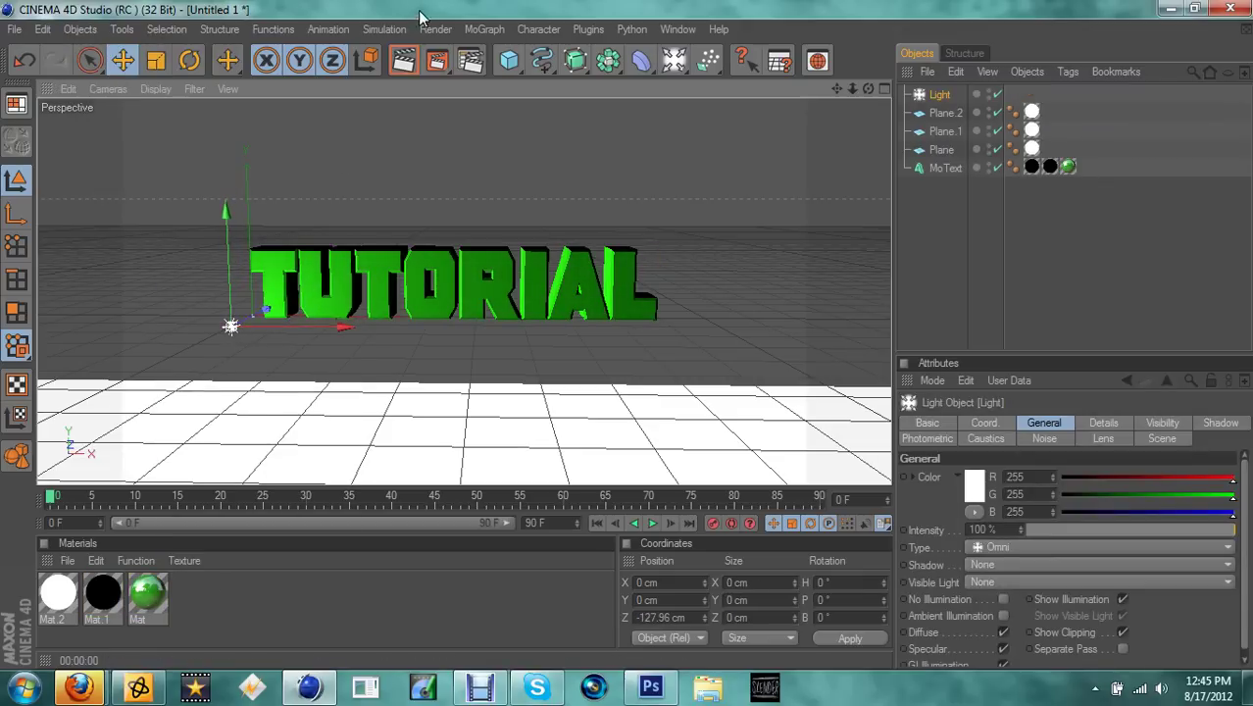
left_click(404, 63)
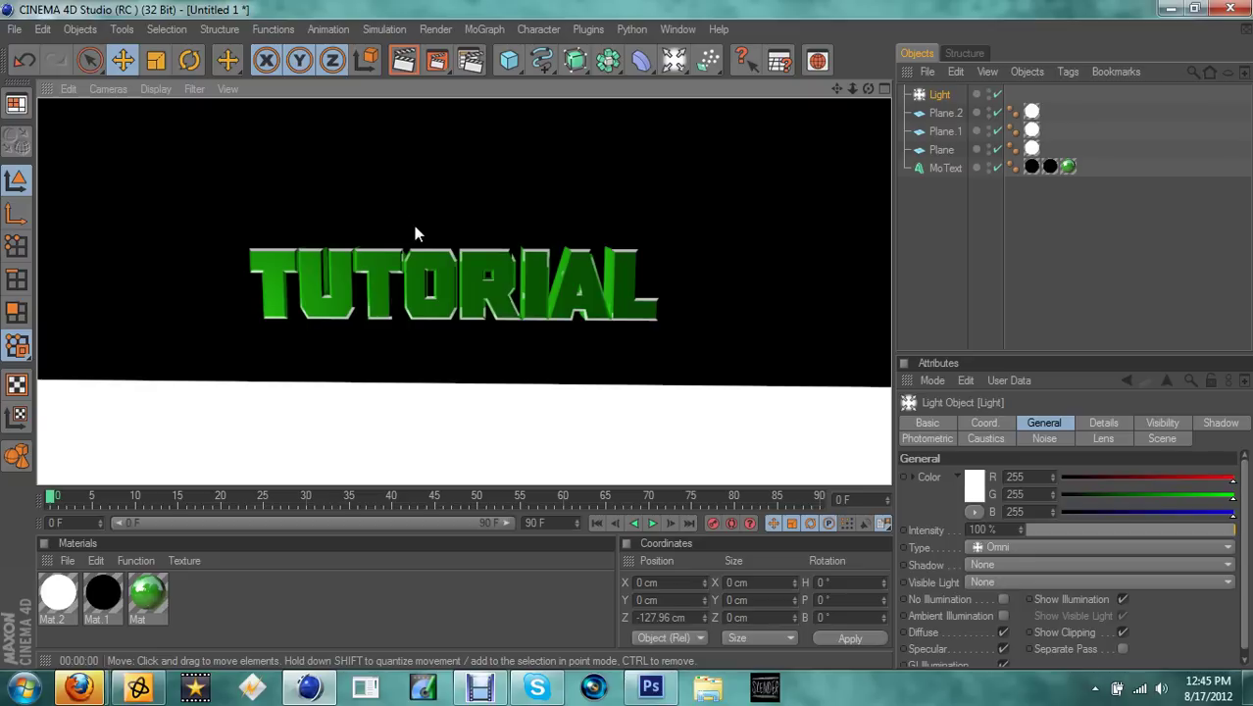
left_click(415, 225)
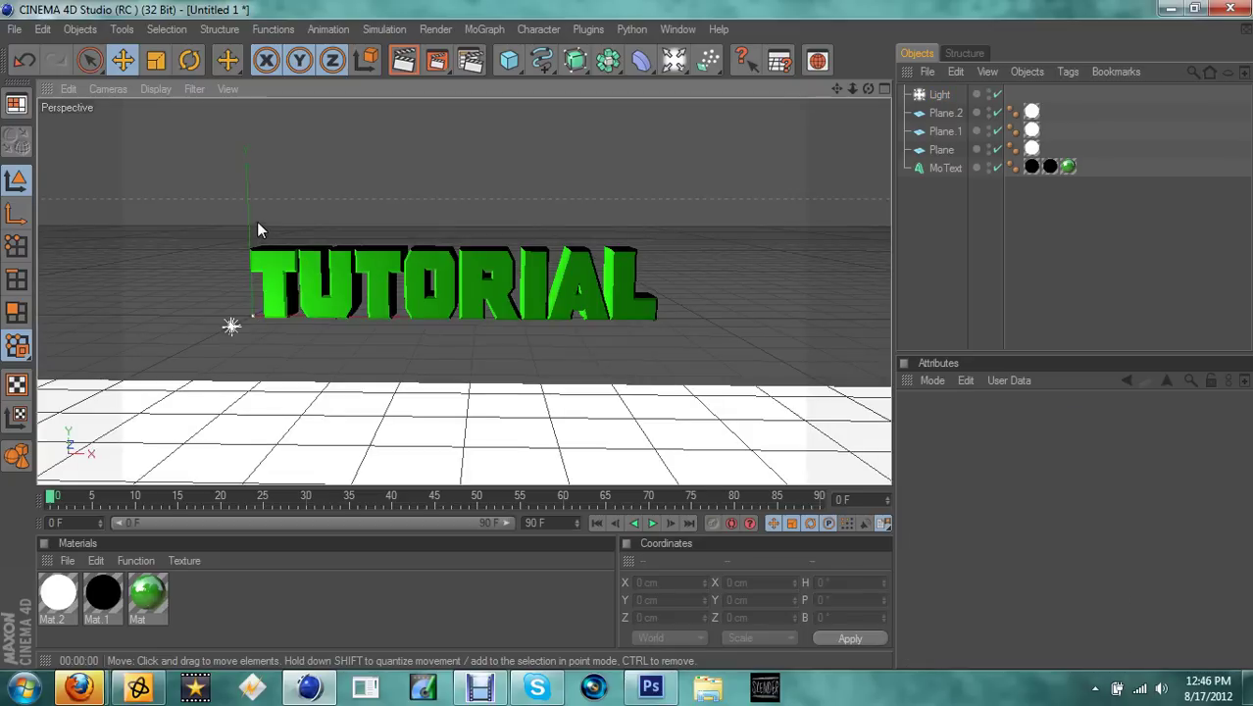
Move the light above the middle of the text, to about X 419 cm, Y 414 cm, and test-render the view.
left_click(232, 324)
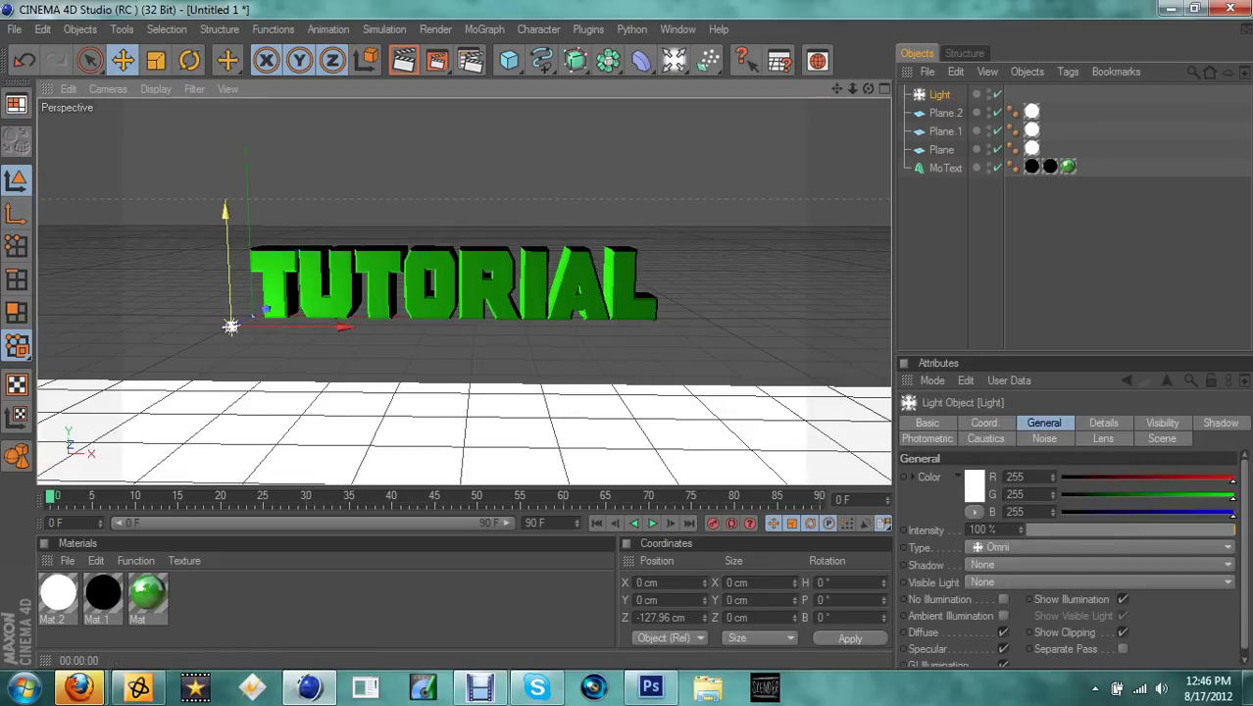
left_click_drag(232, 326, 223, 117)
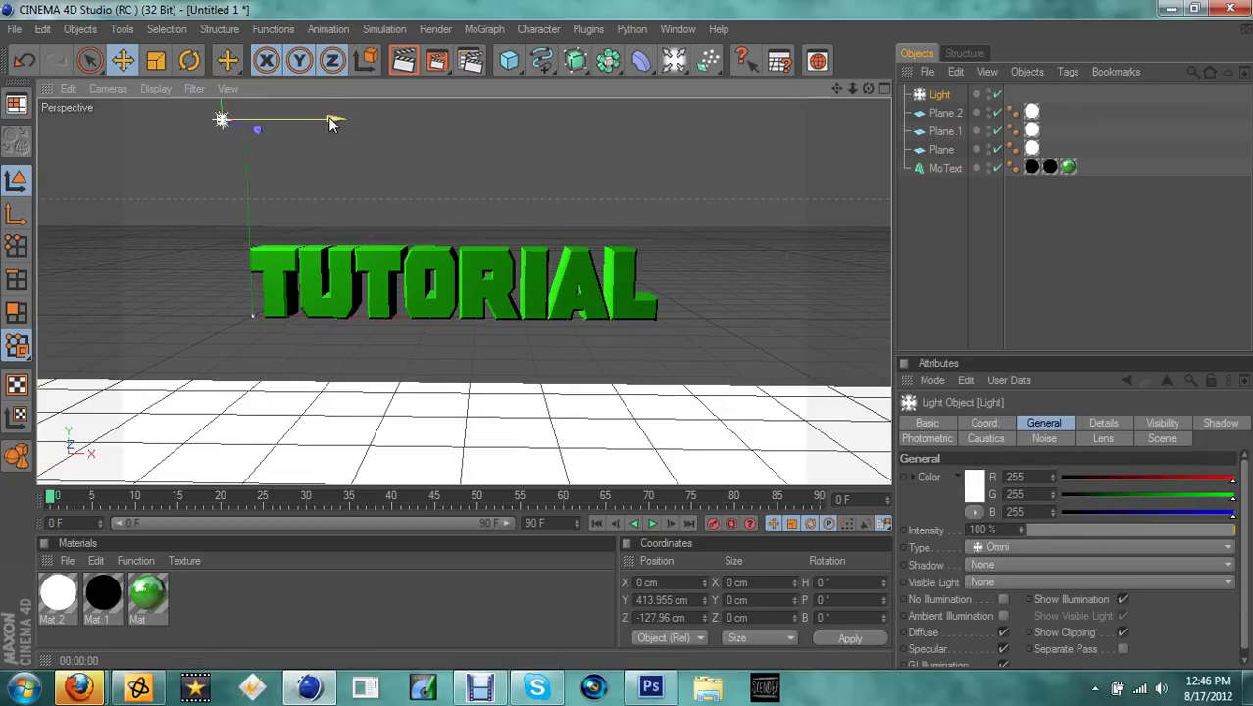
left_click_drag(333, 120, 543, 119)
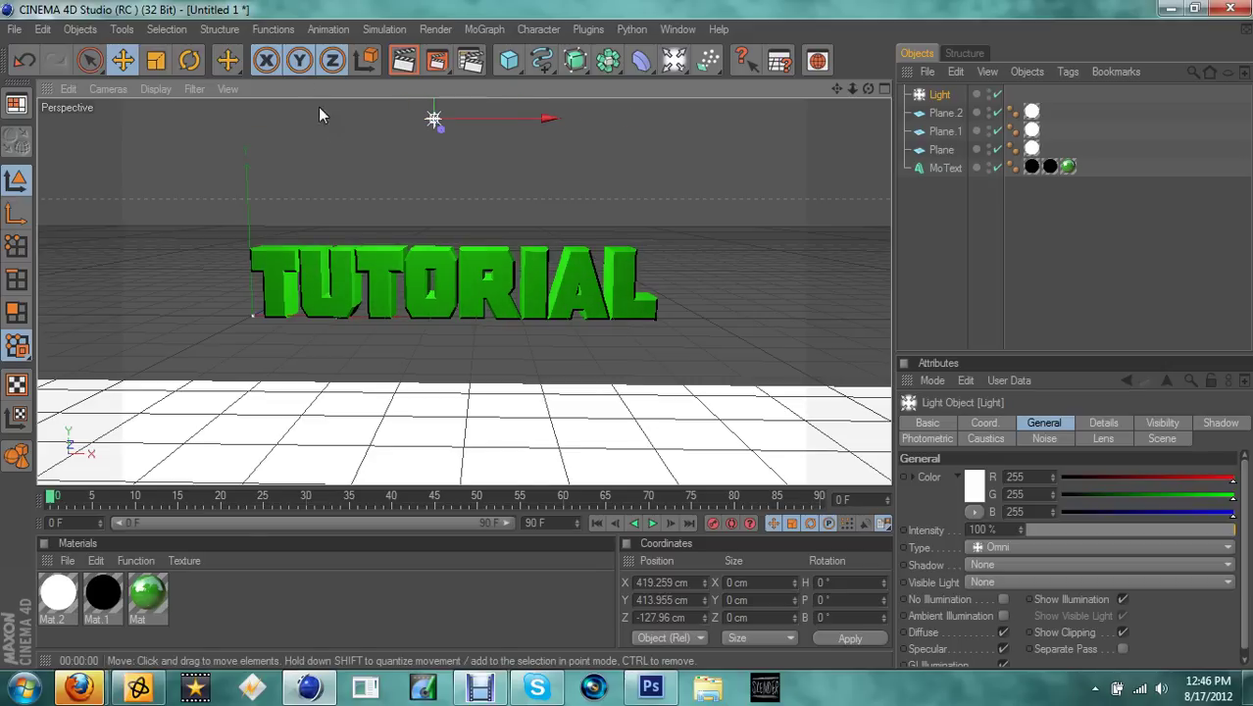
left_click(403, 61)
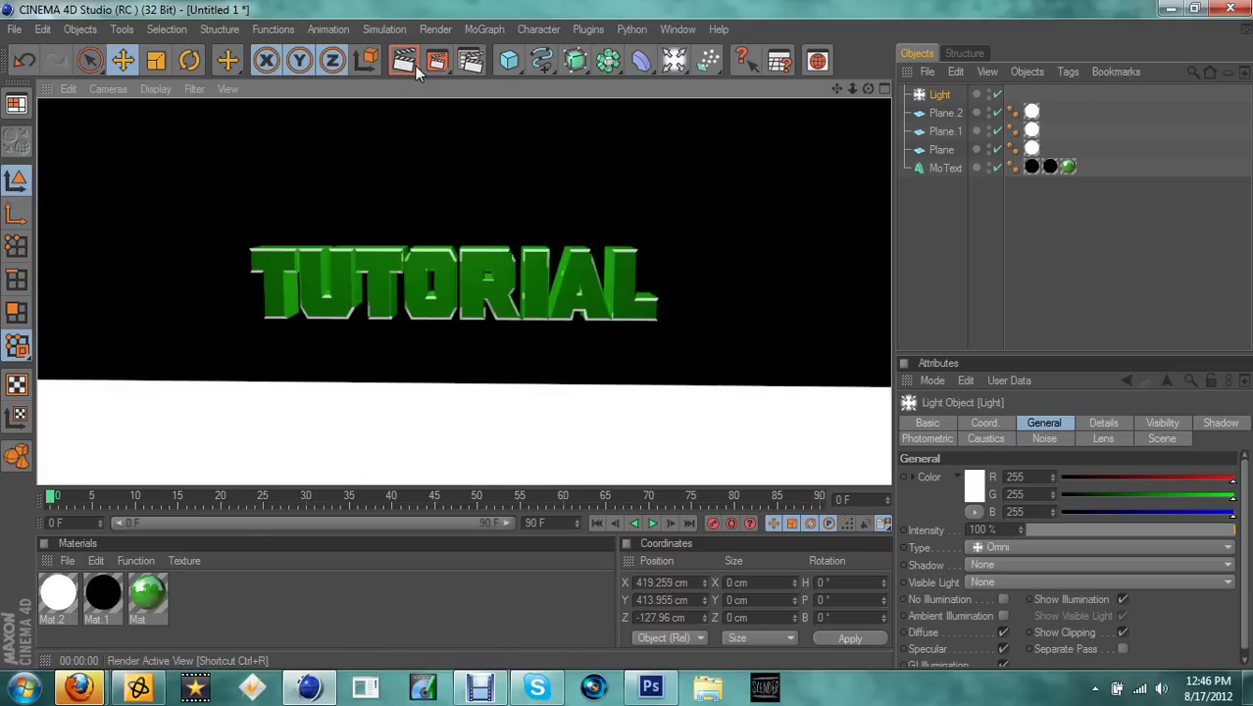
left_click(526, 287)
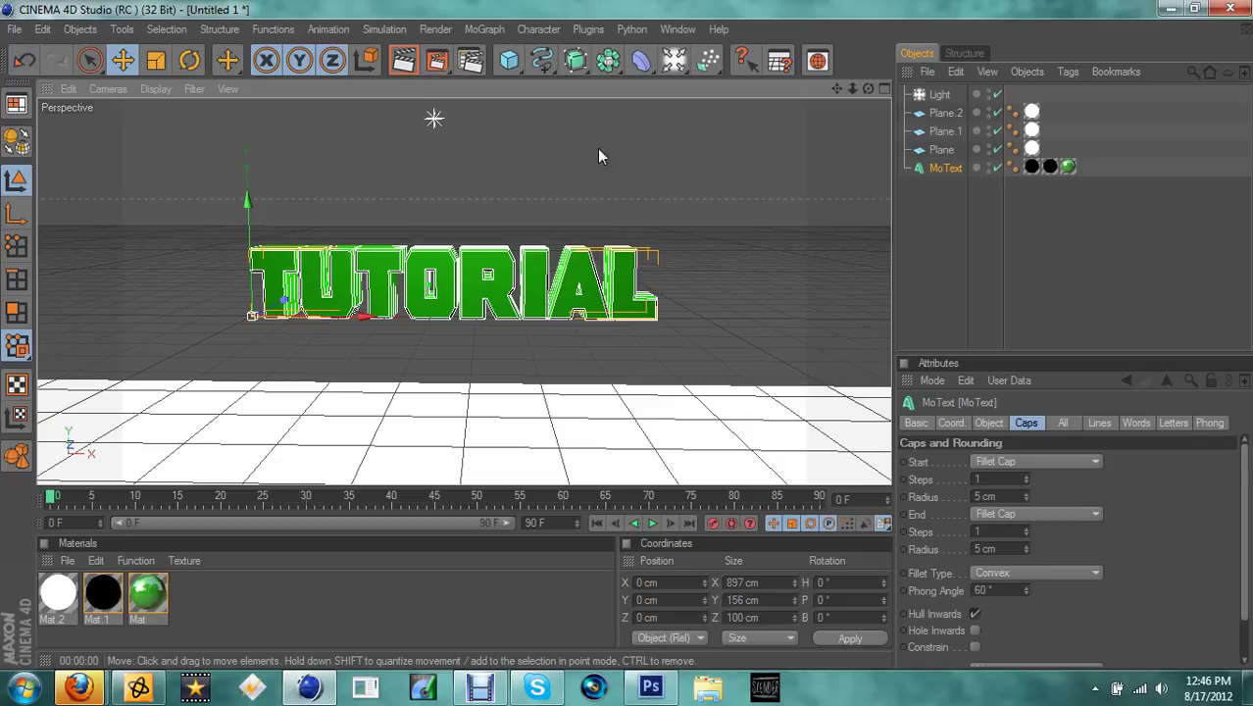
Move the light below the text, to about Y -331 cm, and test-render the view.
left_click(434, 117)
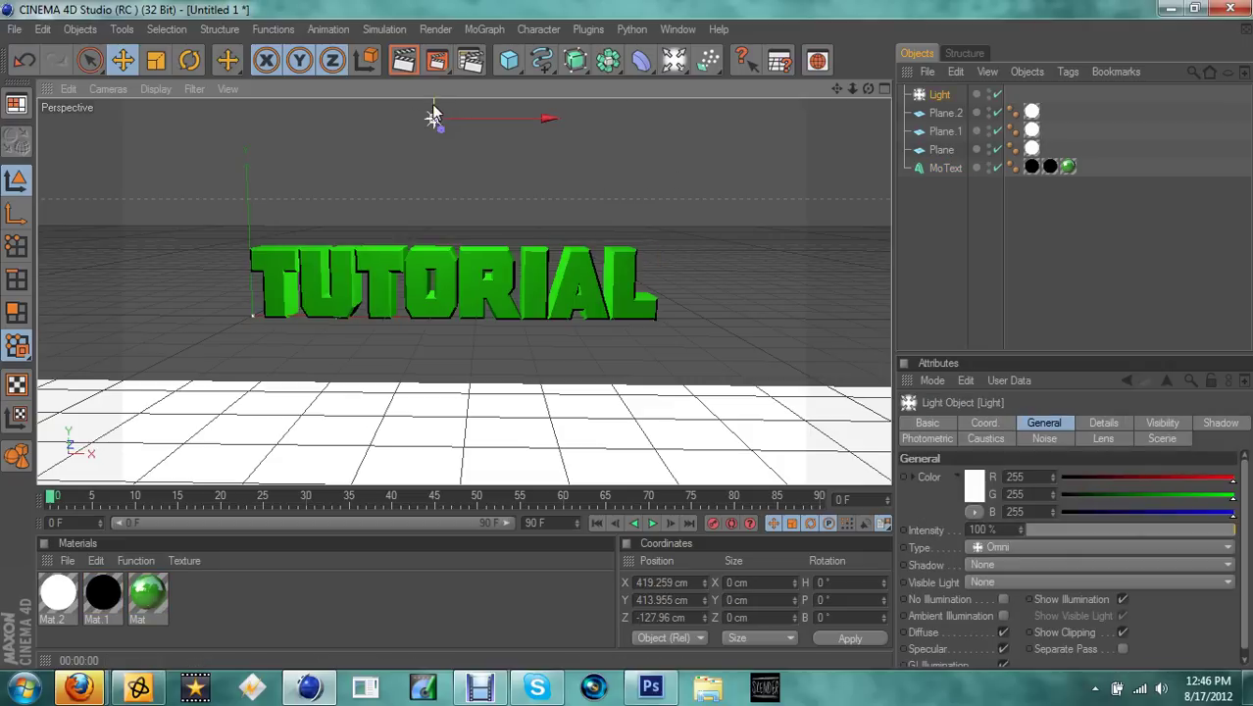
left_click_drag(434, 117, 434, 480)
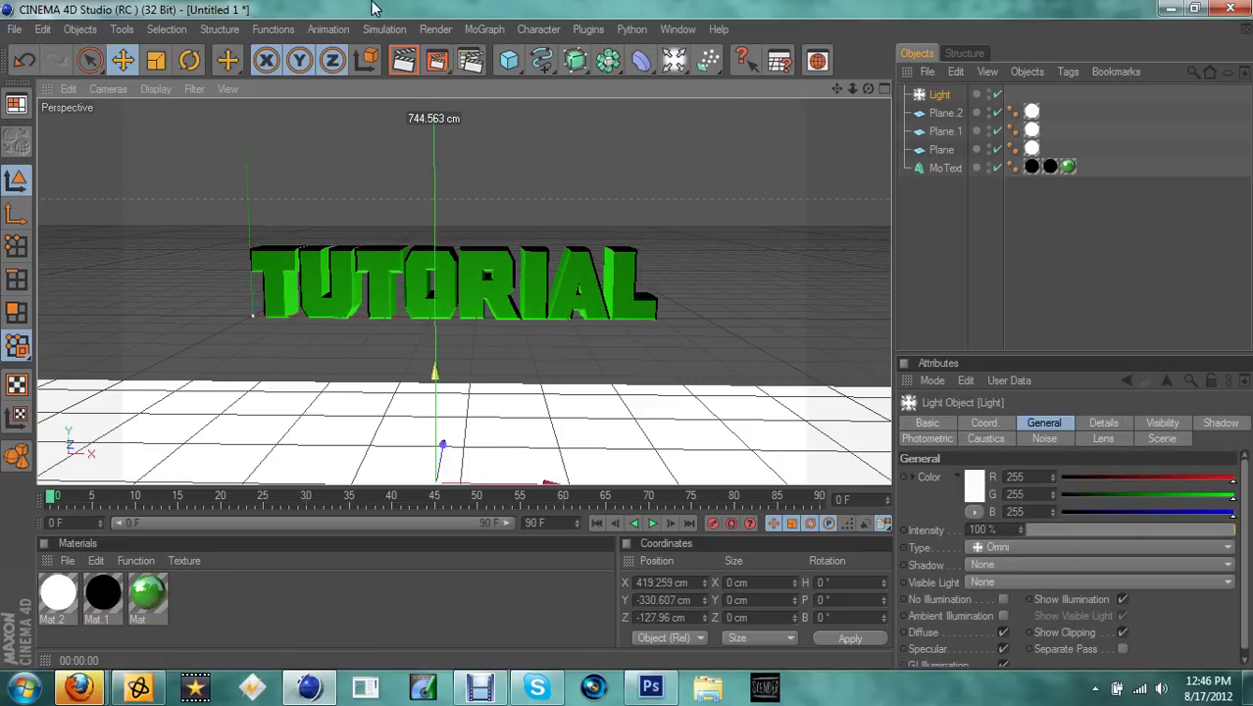
left_click(403, 61)
left_click(419, 122)
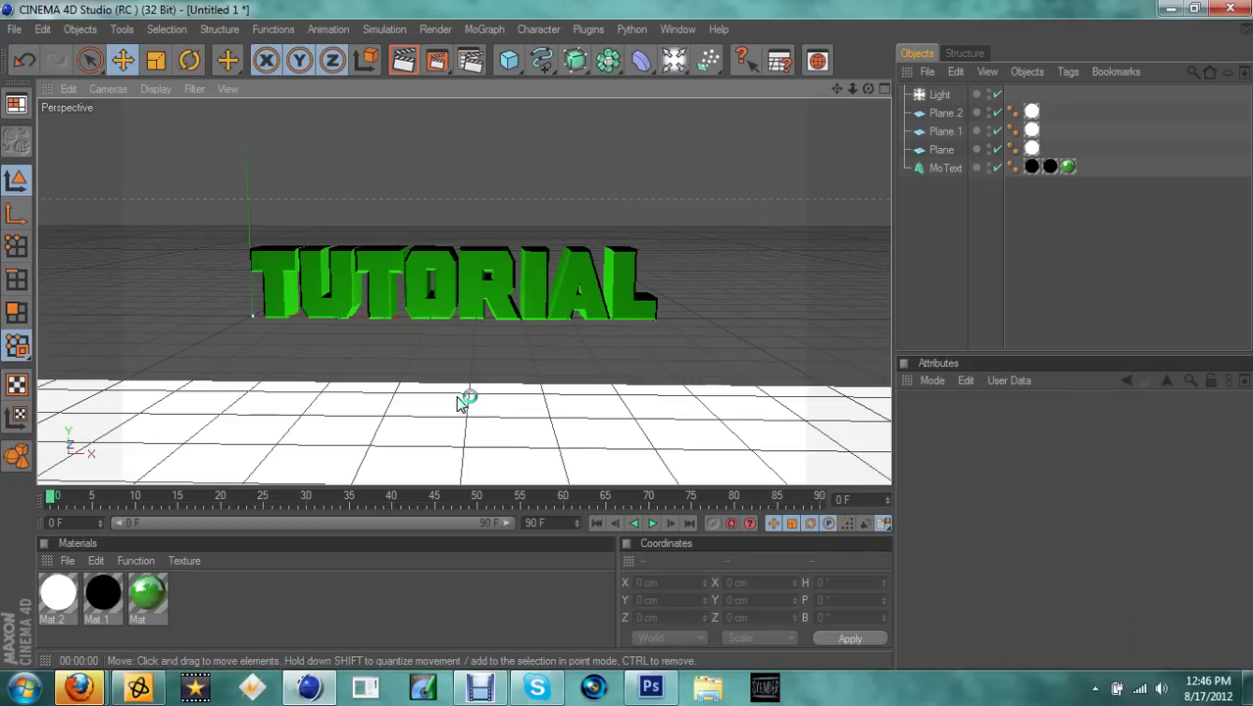
left_click(464, 401)
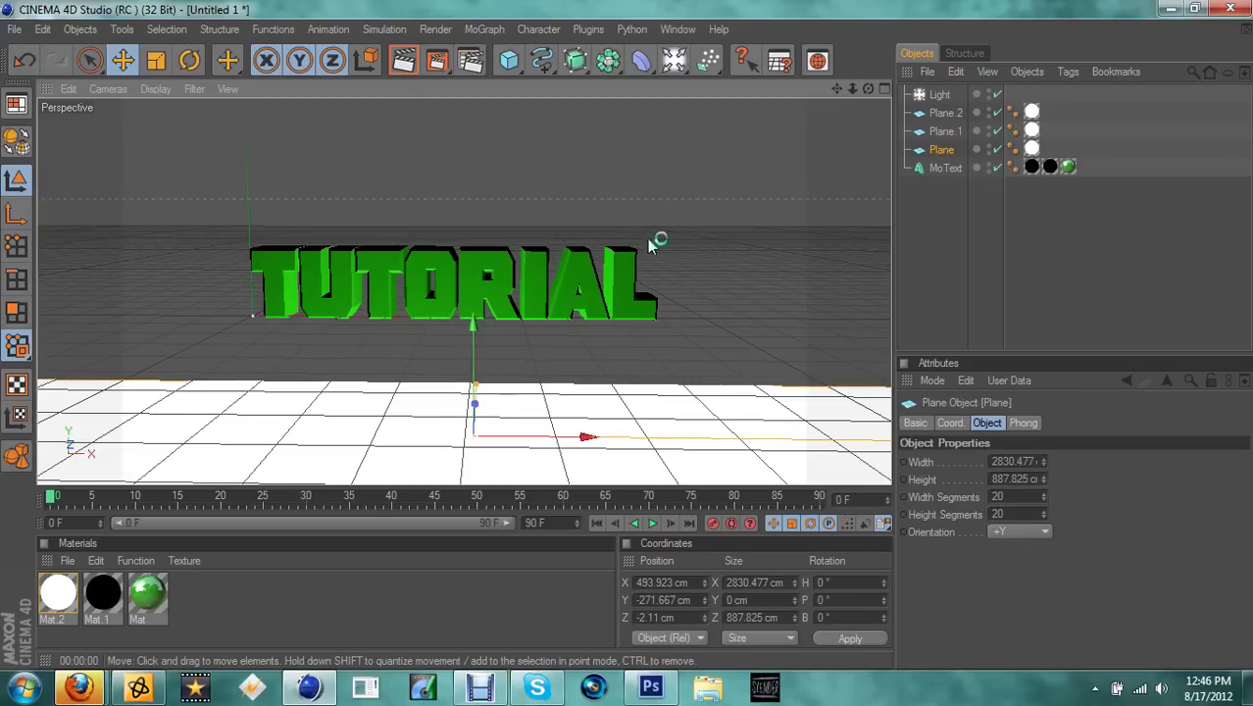
Move the light above the text's first letters, to about X 264 cm, Y 266 cm, Z -138 cm, and test-render the view.
left_click(939, 95)
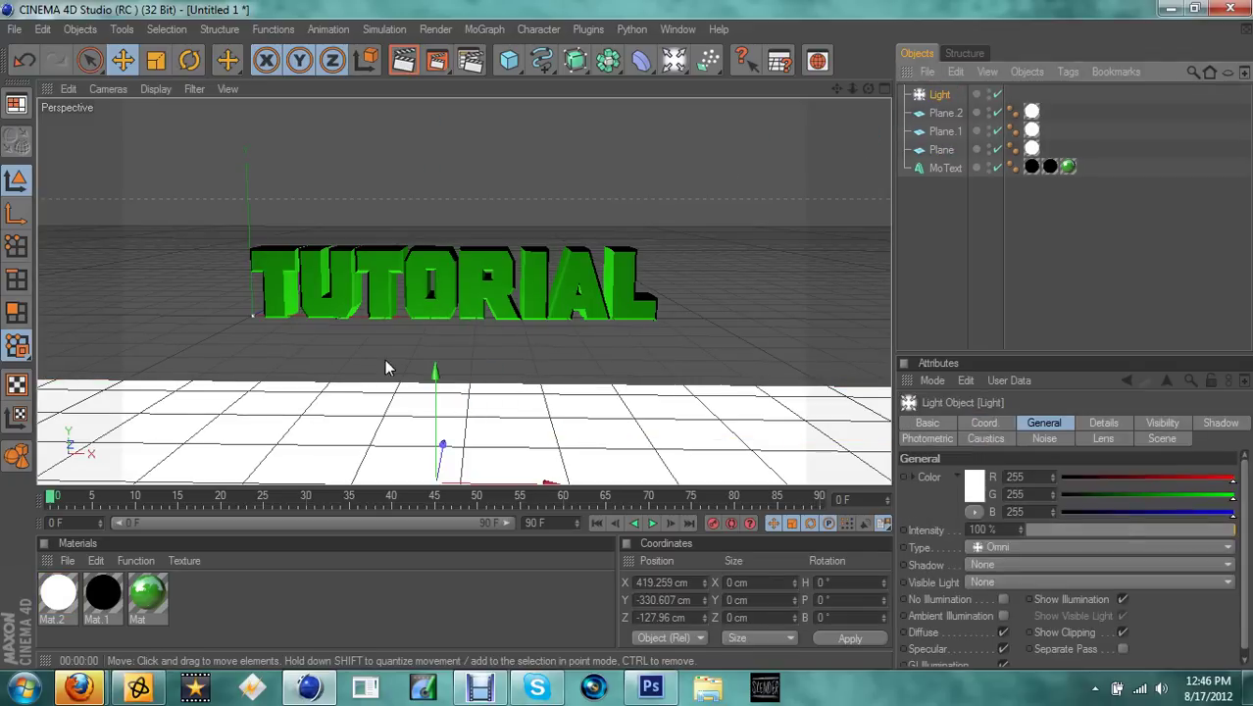
left_click_drag(435, 373, 436, 70)
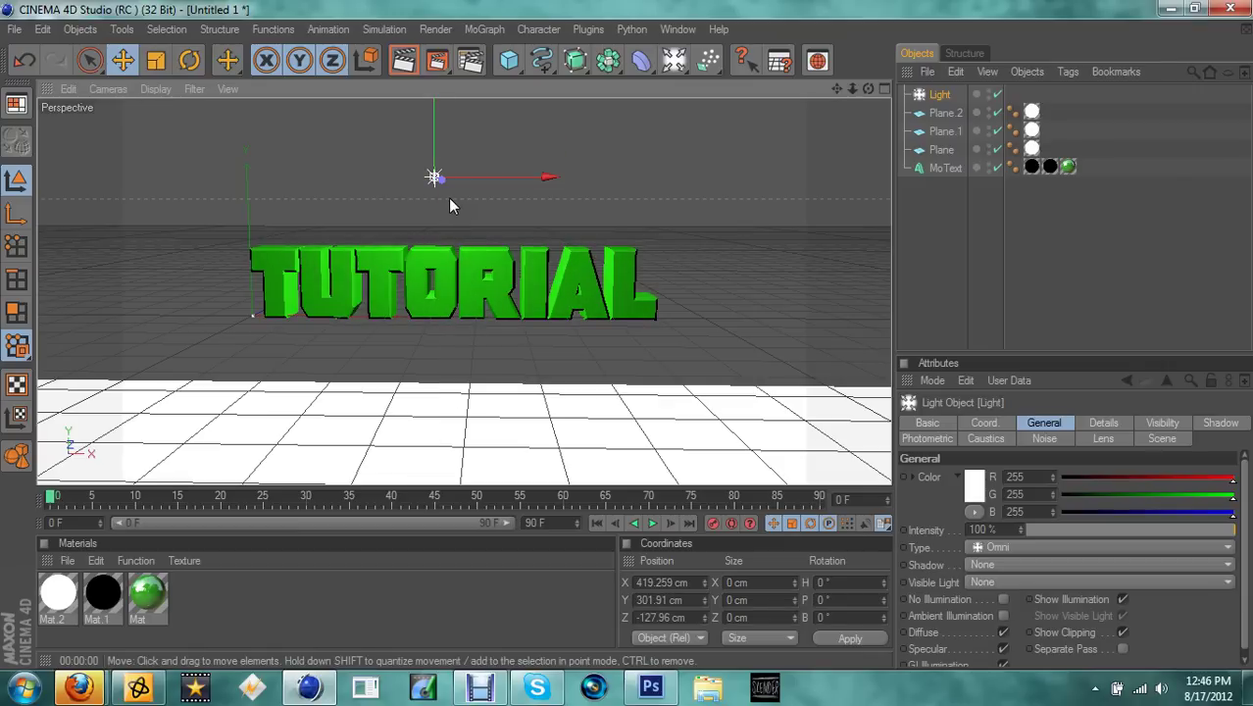
left_click_drag(438, 179, 373, 195)
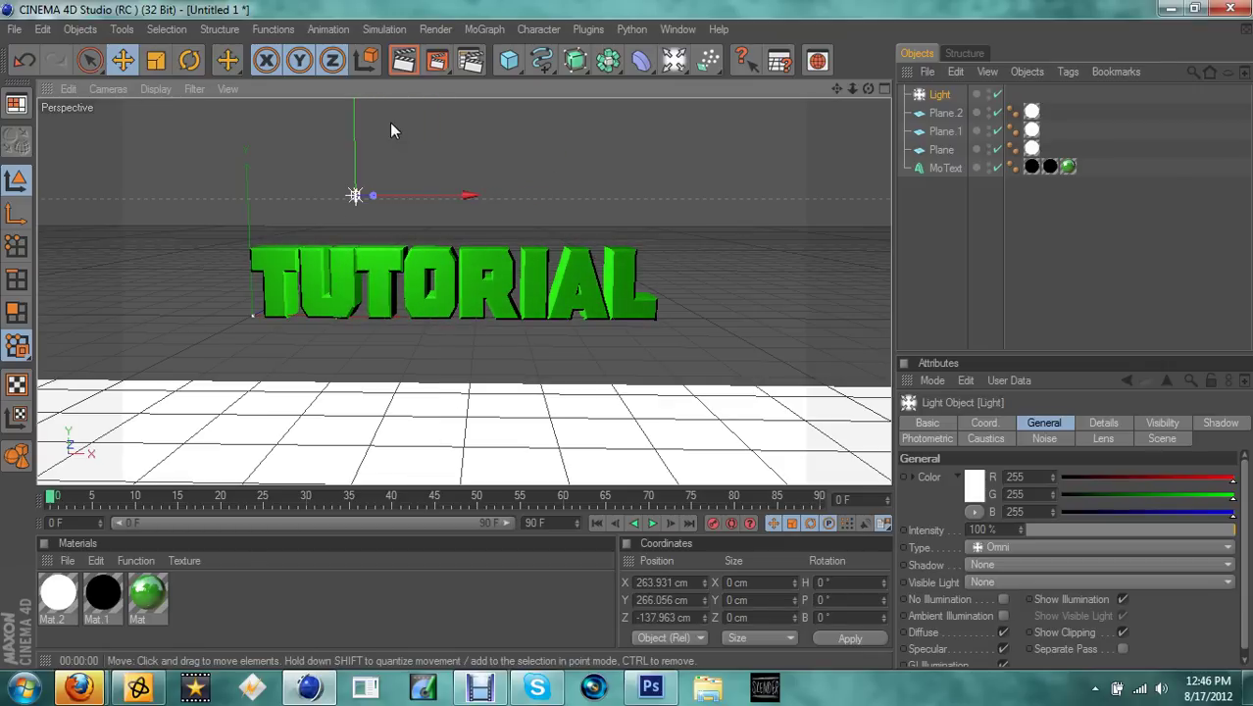
left_click(403, 61)
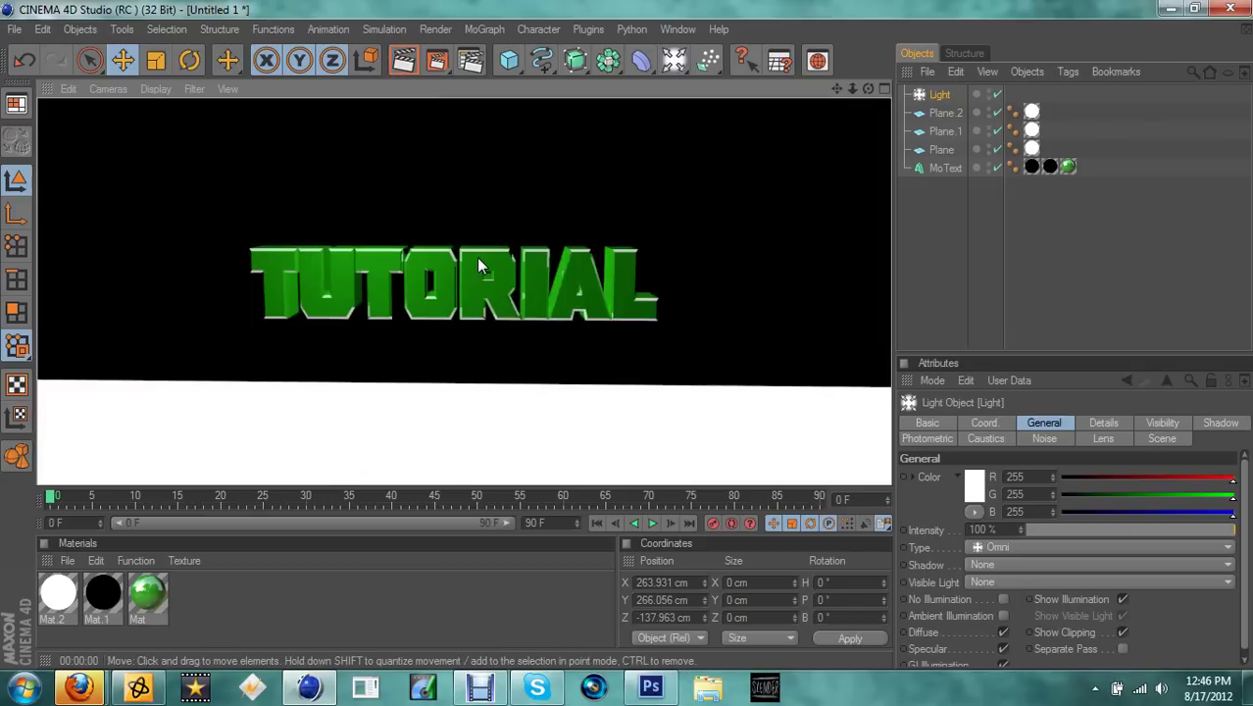
Change the text's green material colour to turquoise, hue 176° (RGB 22, 255, 239), and test-render the view.
left_click(476, 257)
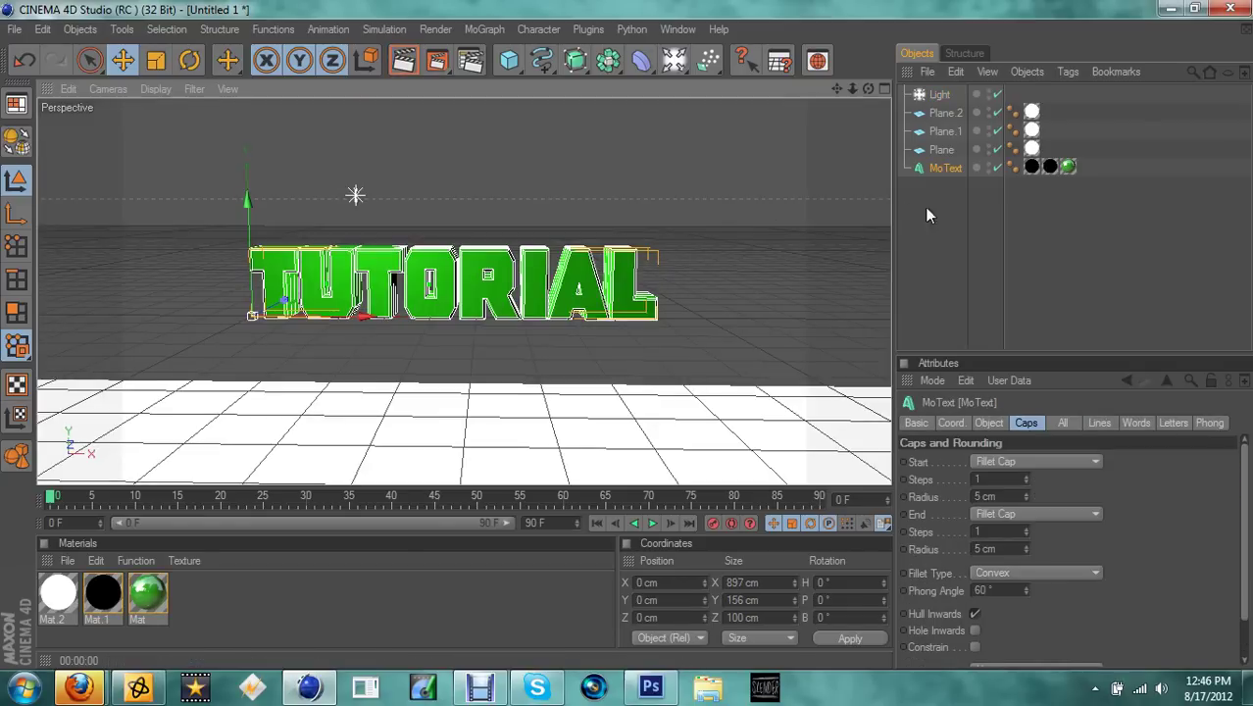
left_click_drag(1069, 167, 1071, 165)
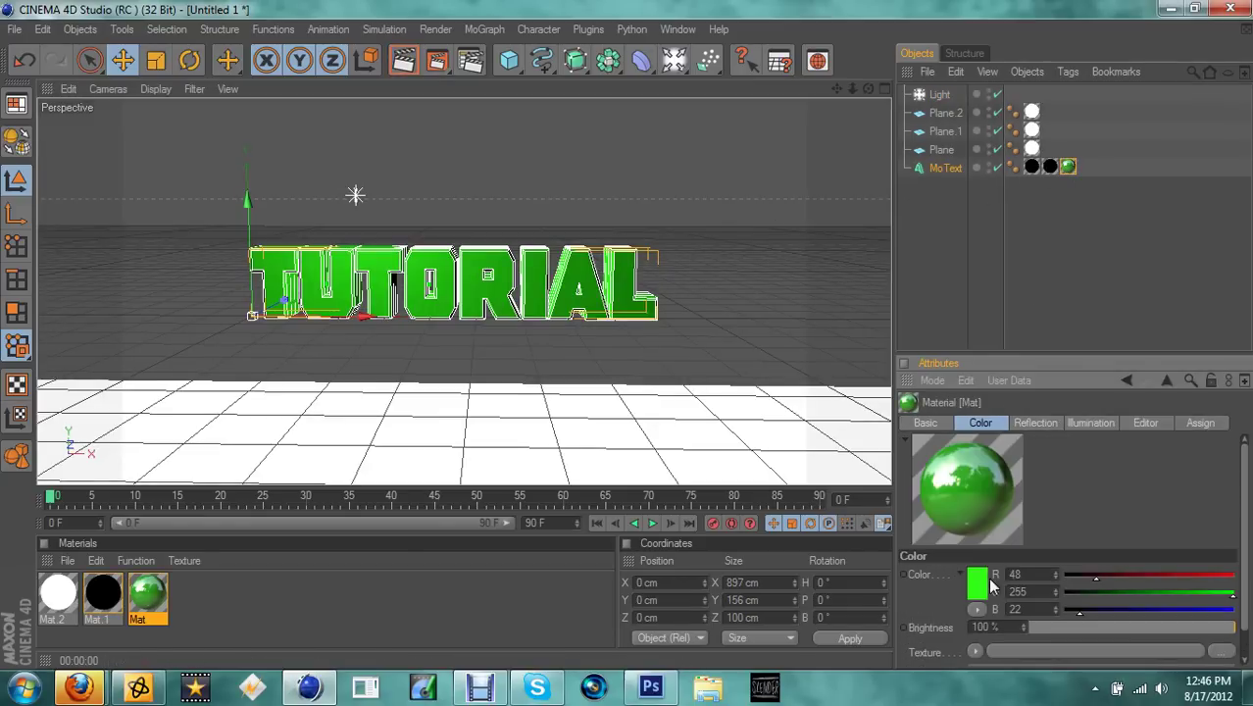
left_click(980, 588)
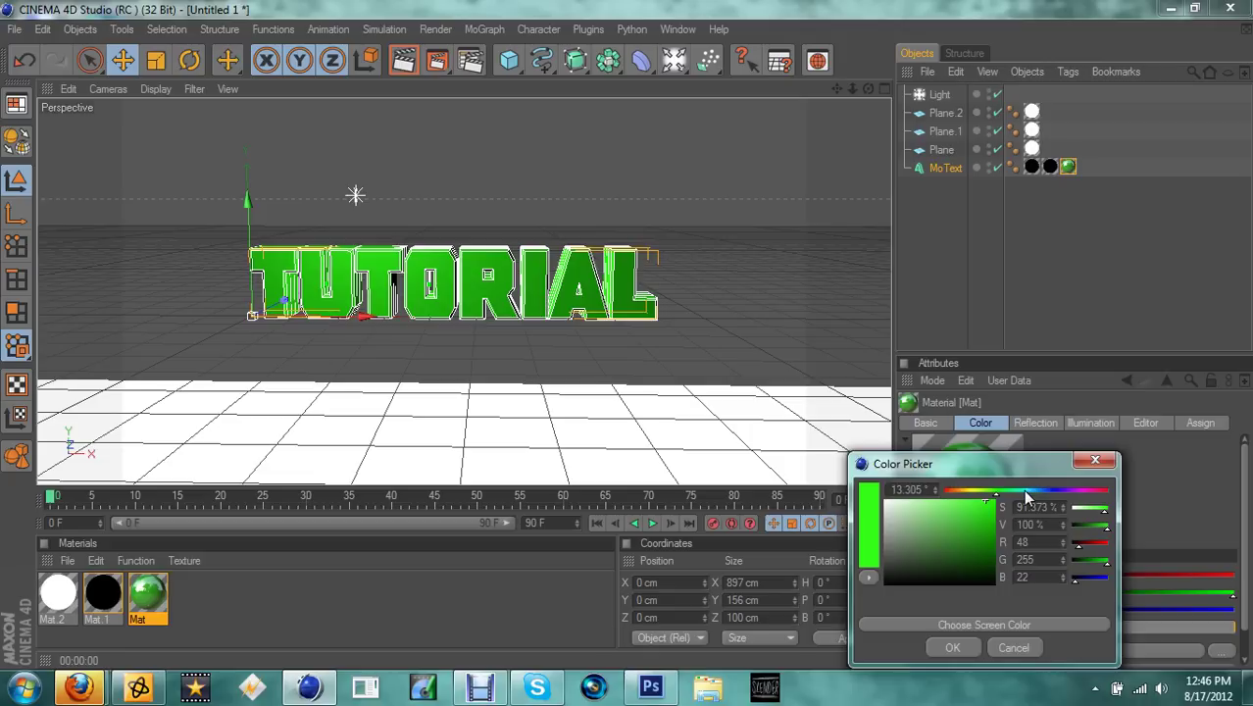
left_click(1025, 491)
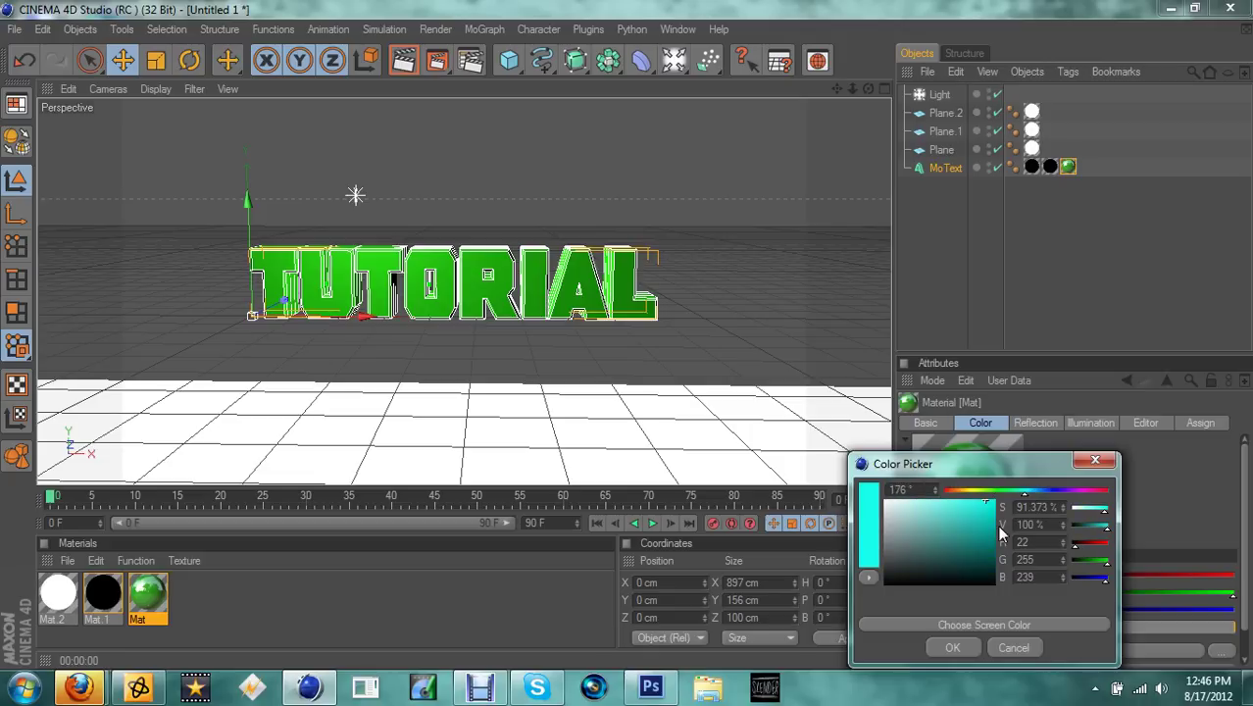
left_click(951, 647)
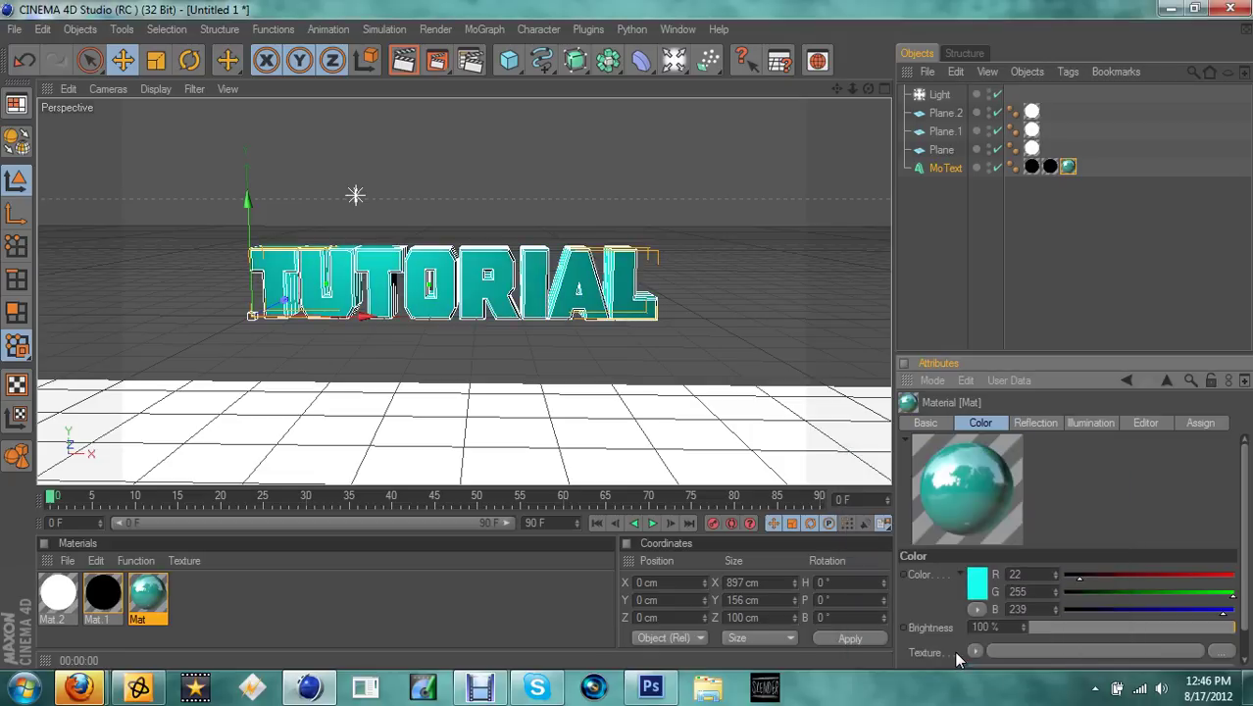
left_click(403, 61)
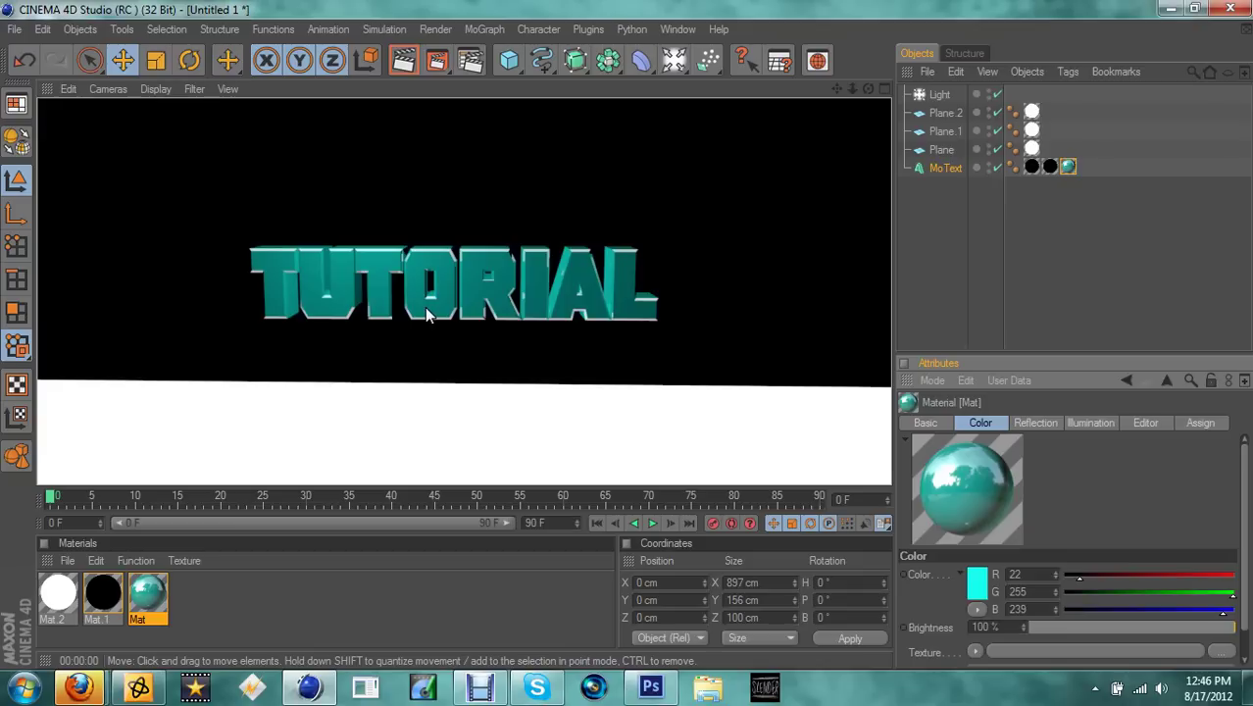
left_click(425, 307)
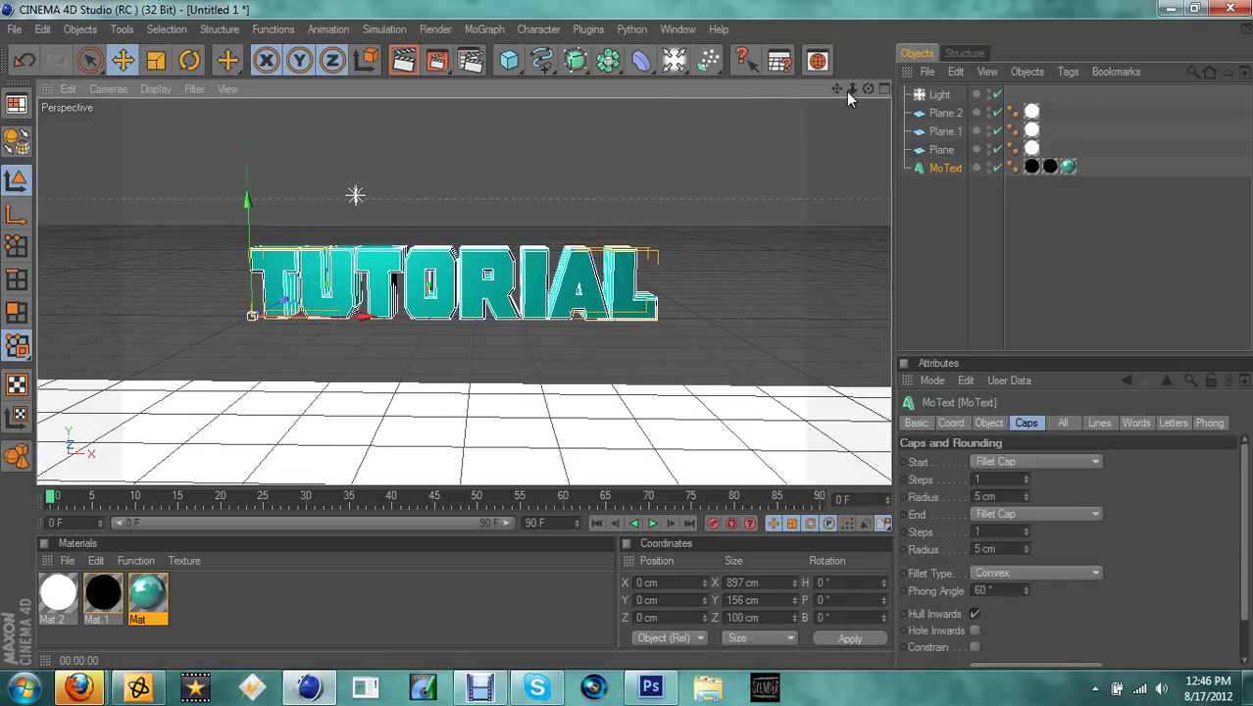
Make the text object editable and move its axis near the middle of the word, at about X 502 cm.
mouse_move(867, 88)
left_mouse_down()
mouse_move(860, 108)
mouse_move(853, 94)
left_mouse_up()
left_click_drag(363, 189, 655, 326)
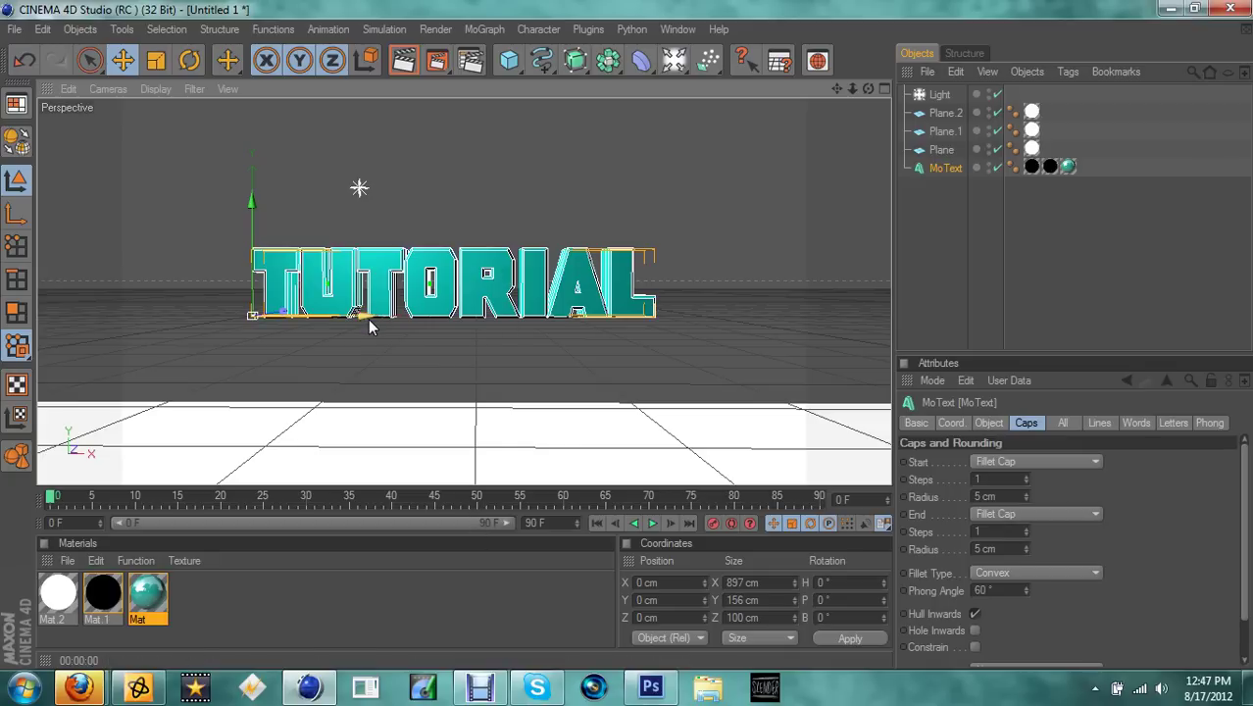
left_click_drag(368, 316, 588, 315)
left_click(16, 213)
left_click(15, 143)
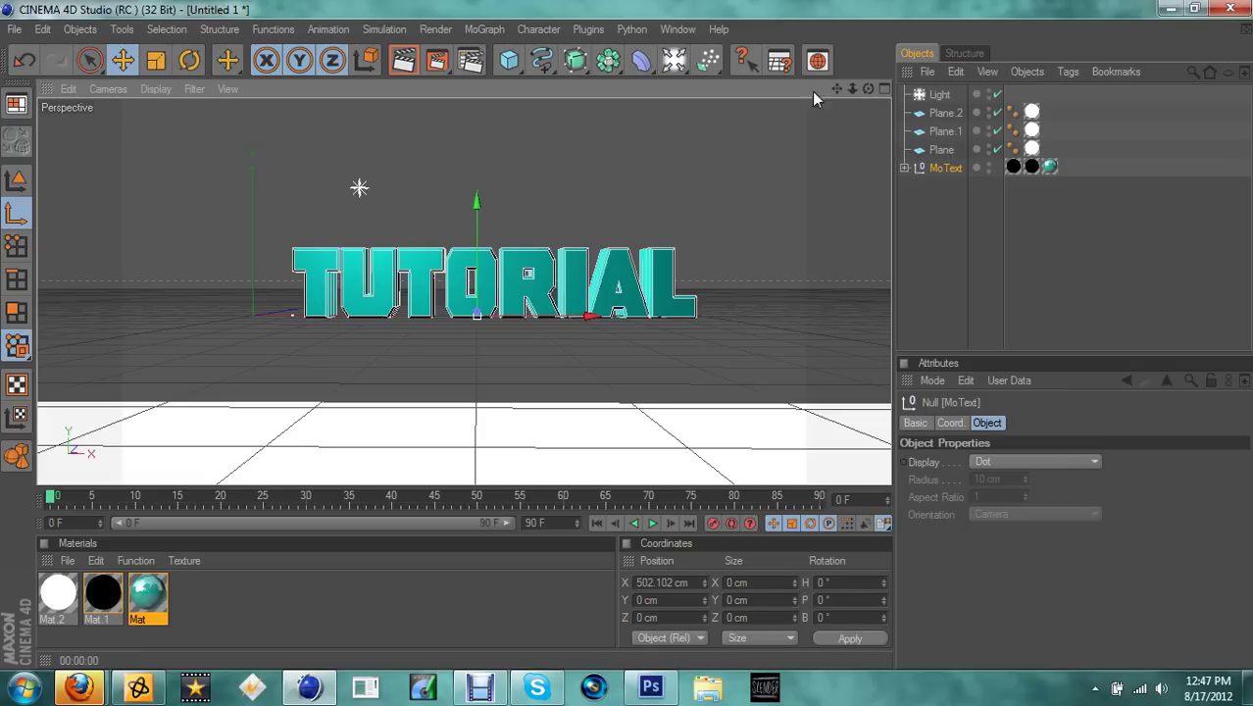
Test-render the more frontal view of the turquoise text.
left_click(436, 59)
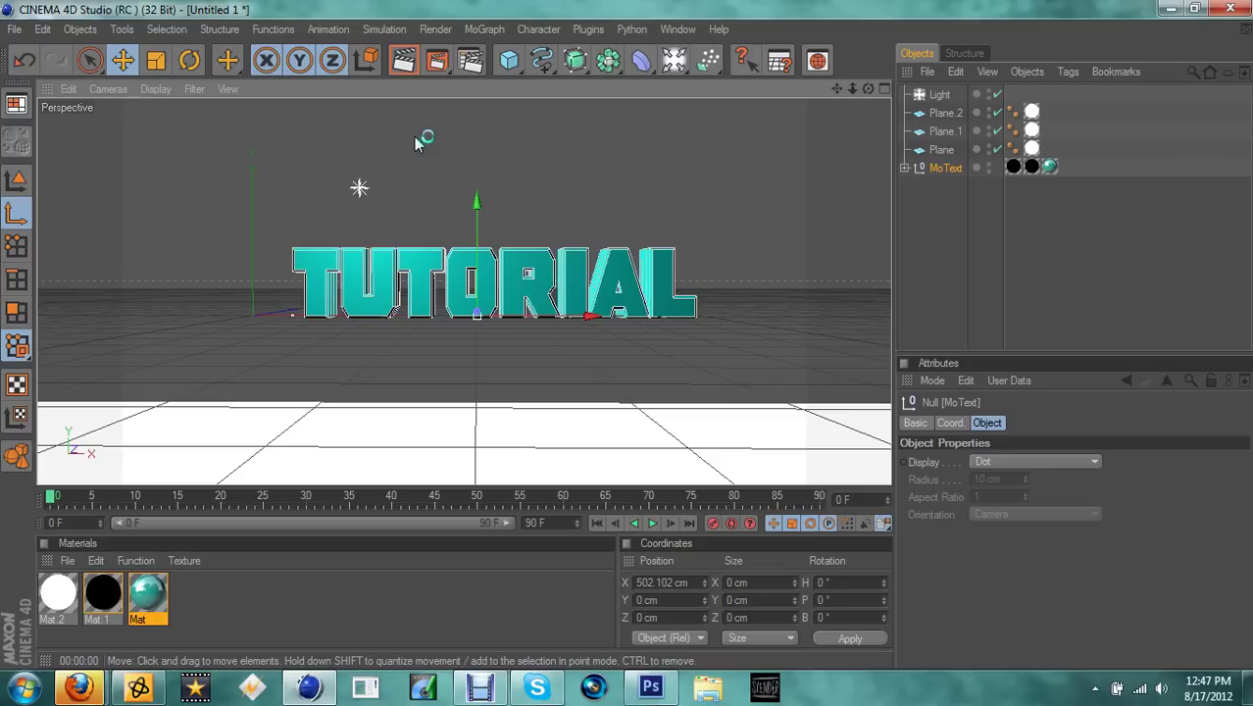
left_click(12, 29)
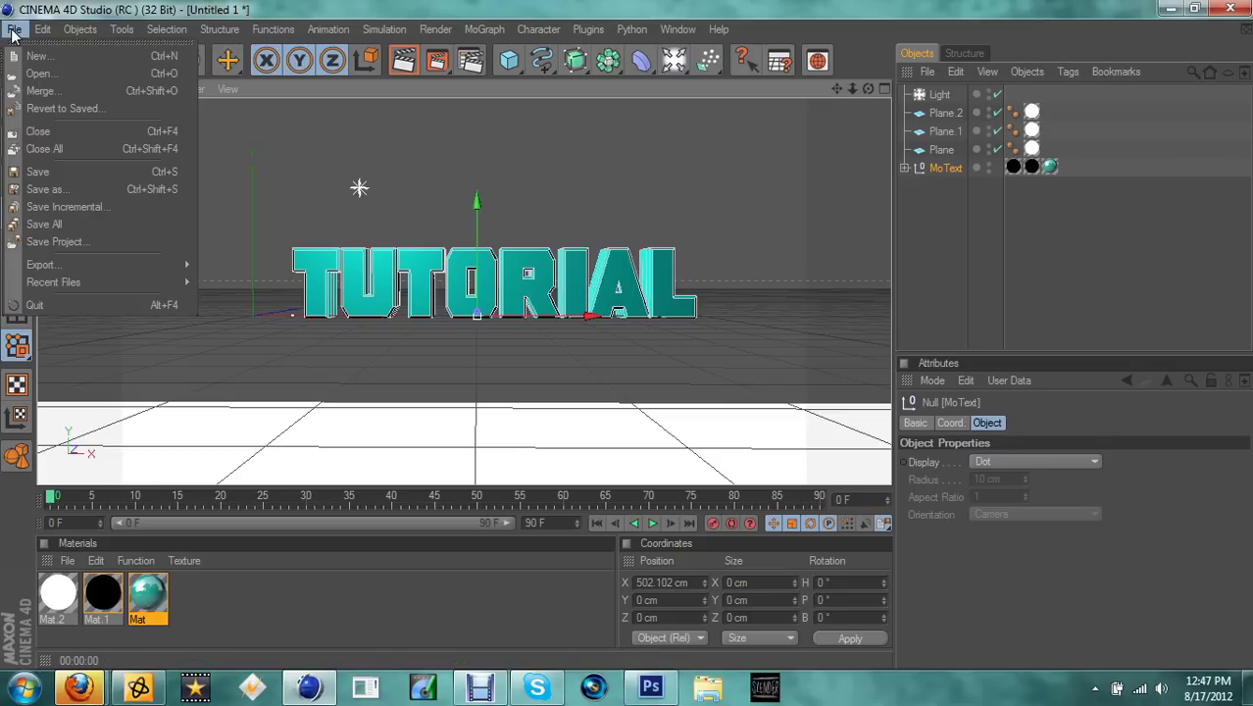
mouse_move(273, 29)
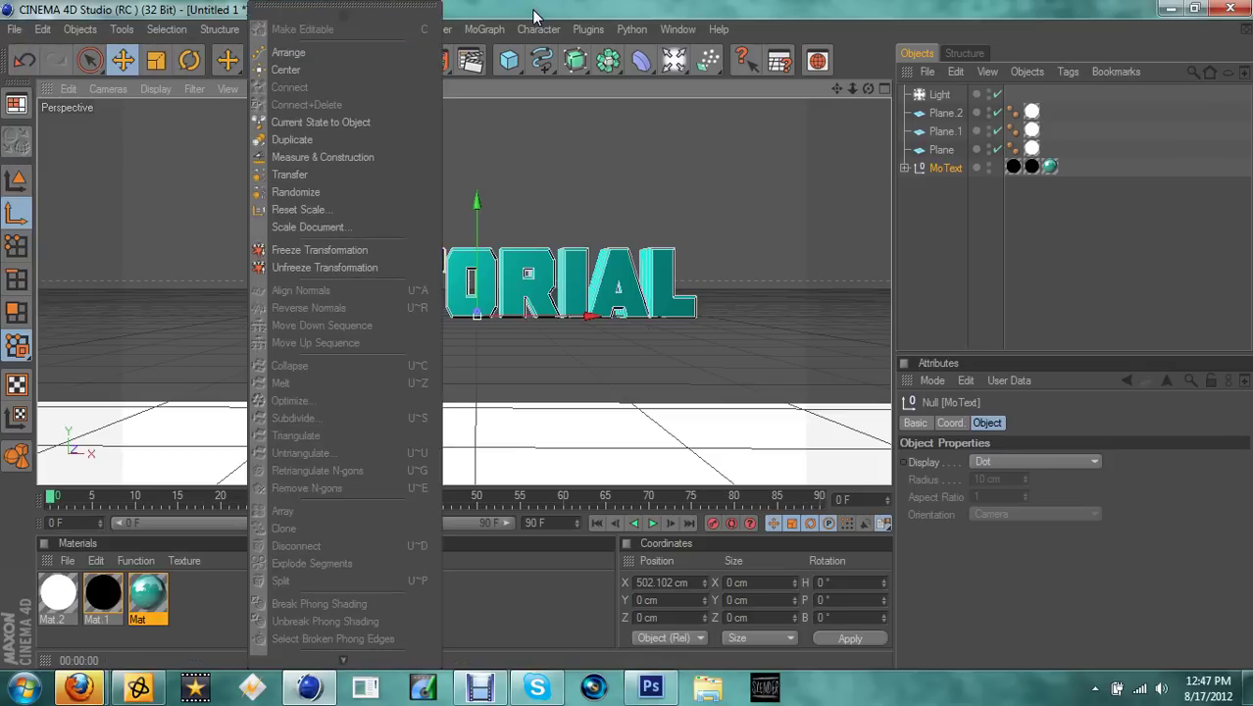
left_click(535, 16)
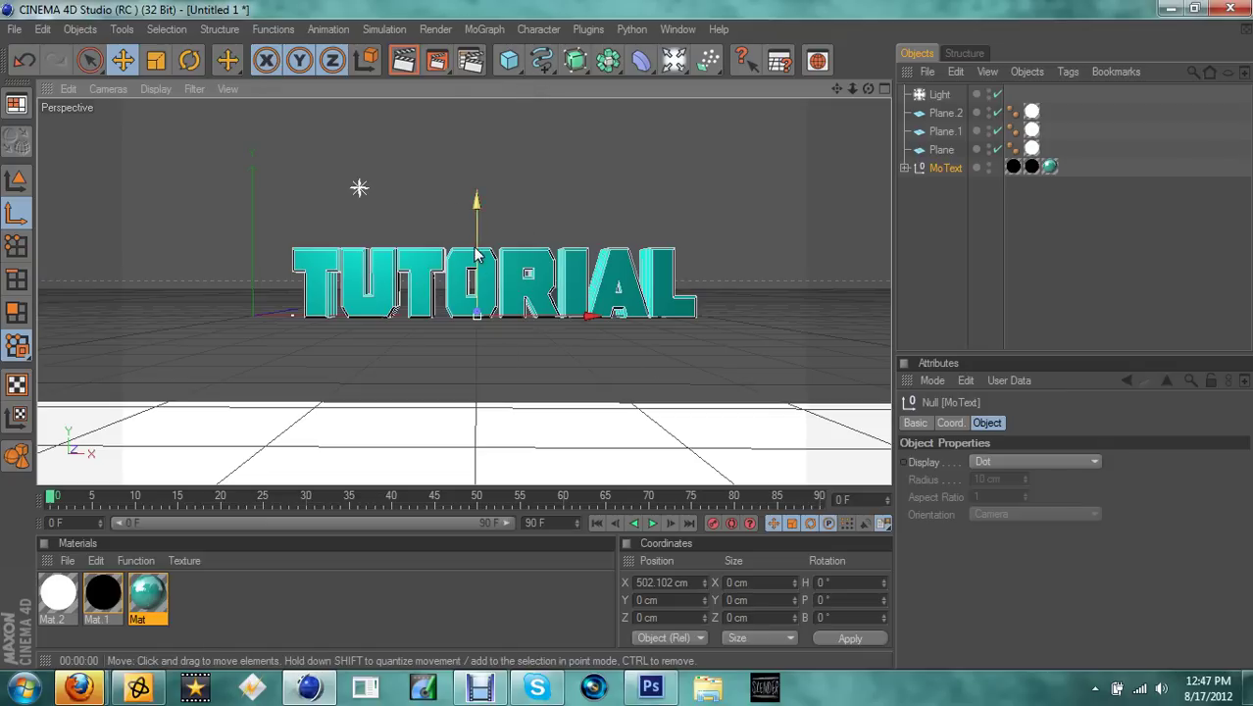
left_click(403, 61)
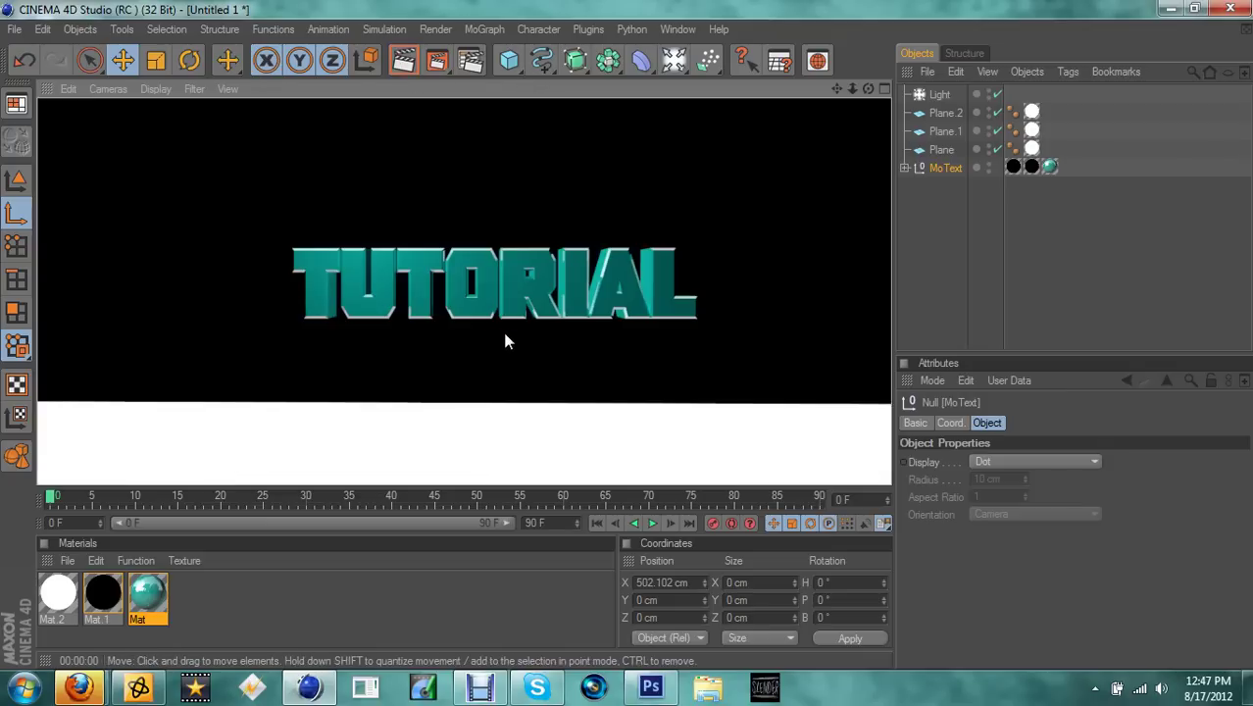
left_click(504, 334)
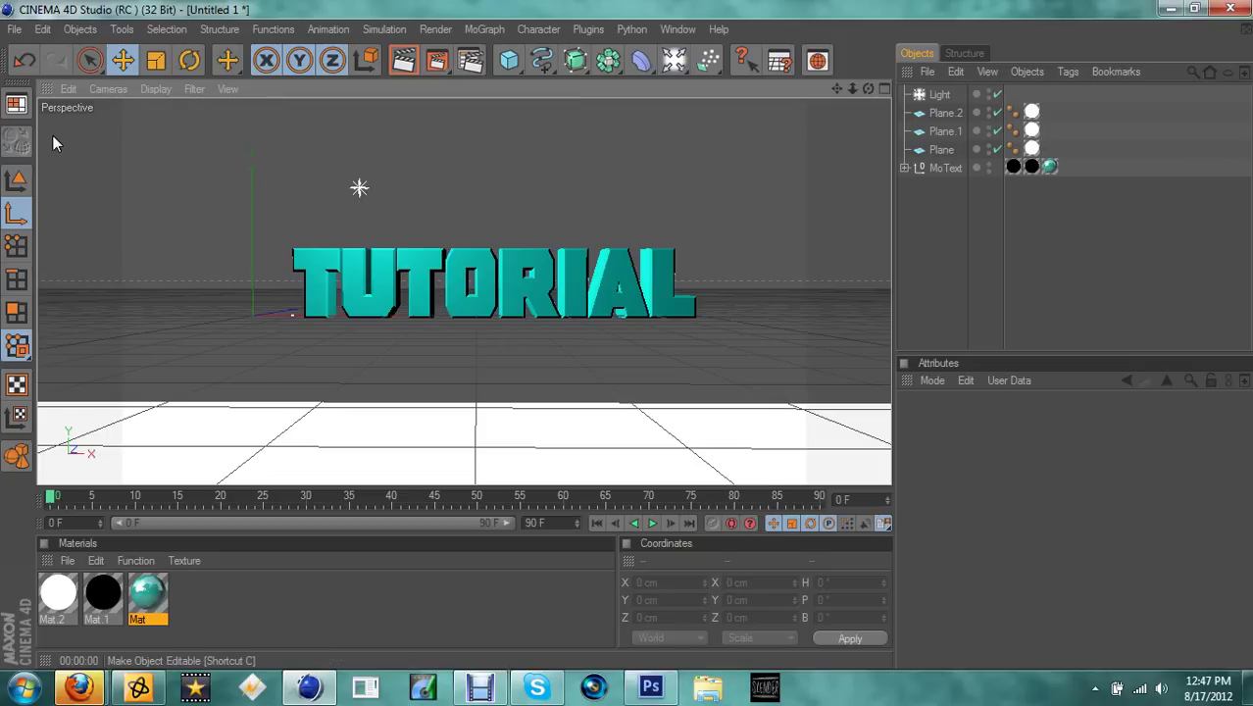
Add a Floor object to the scene.
left_click(14, 32)
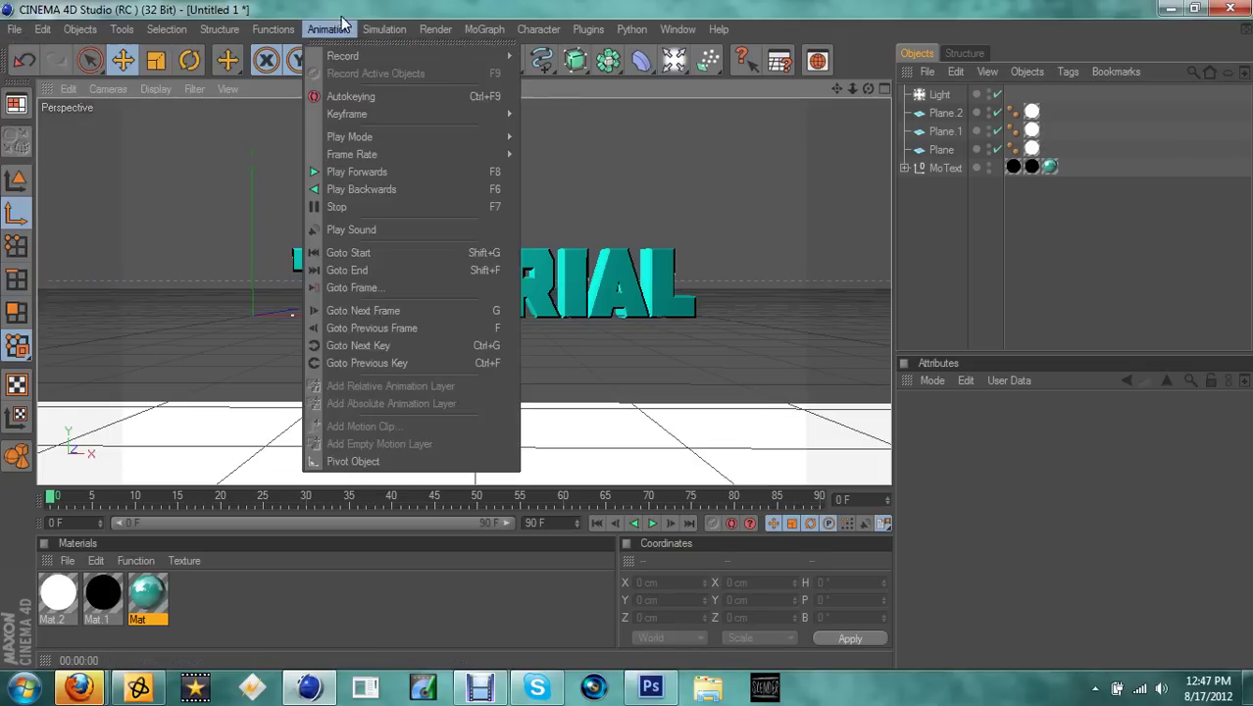
left_click(345, 23)
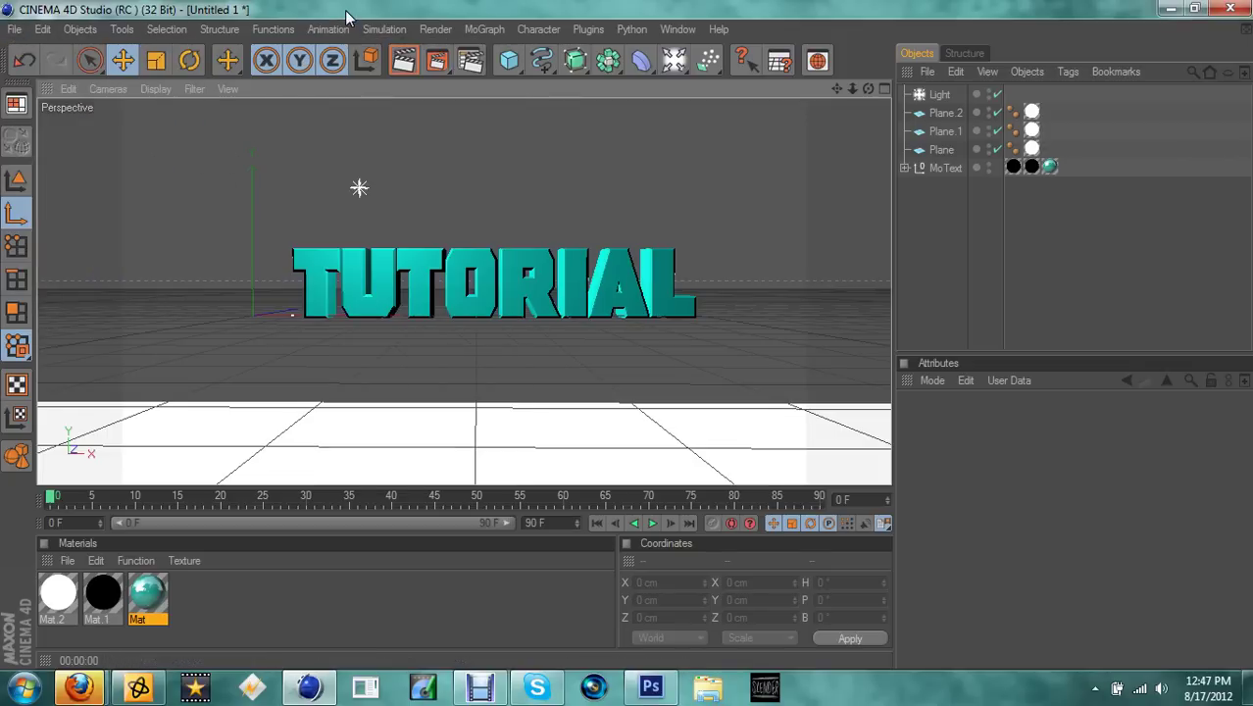
left_click(96, 26)
mouse_move(111, 87)
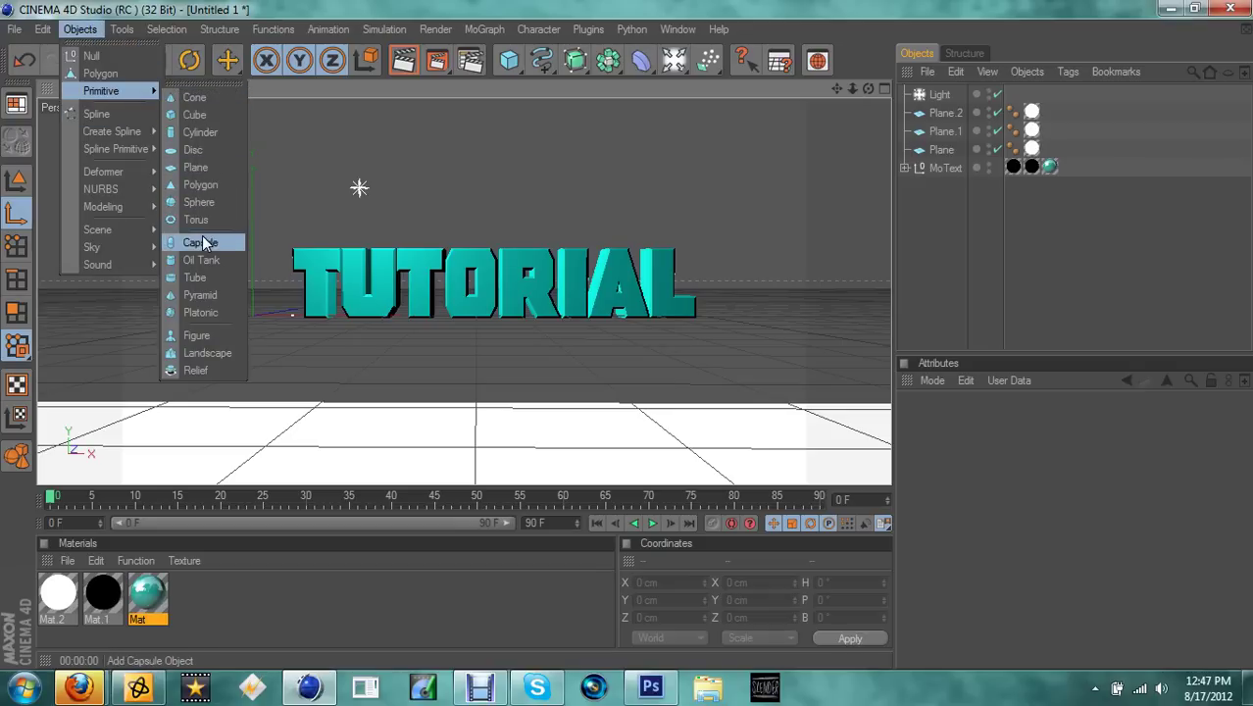
mouse_move(112, 229)
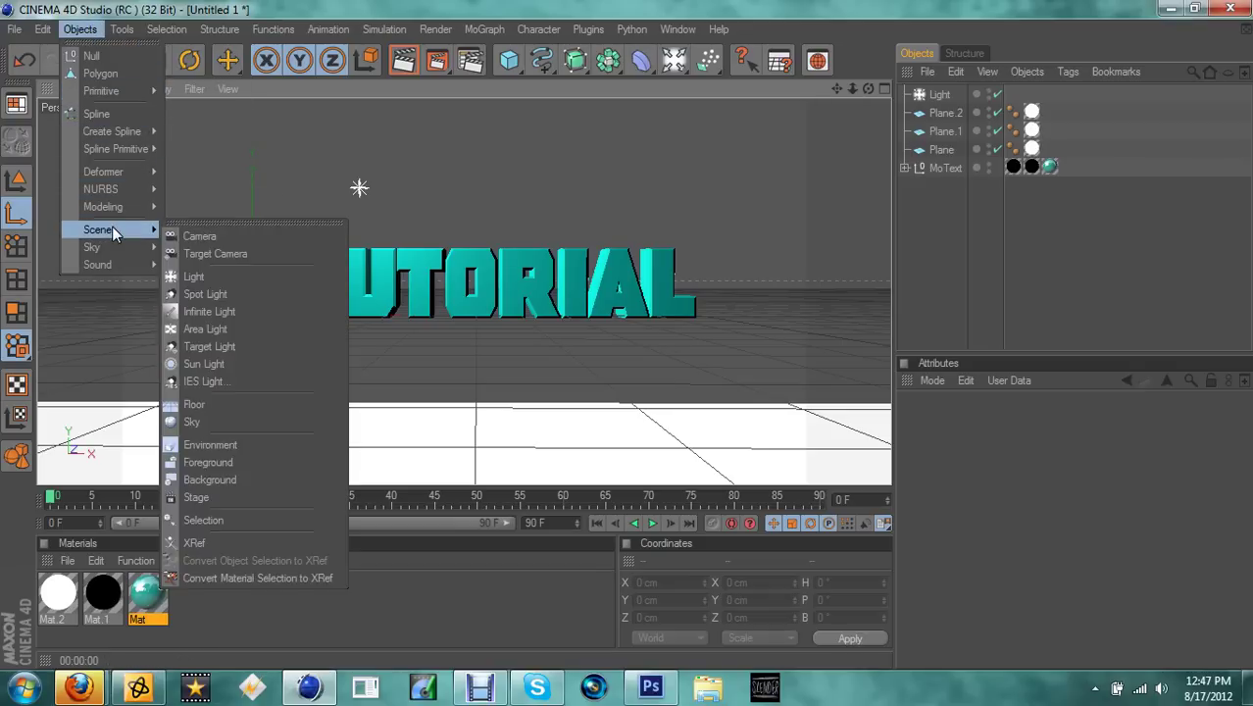
left_click(210, 404)
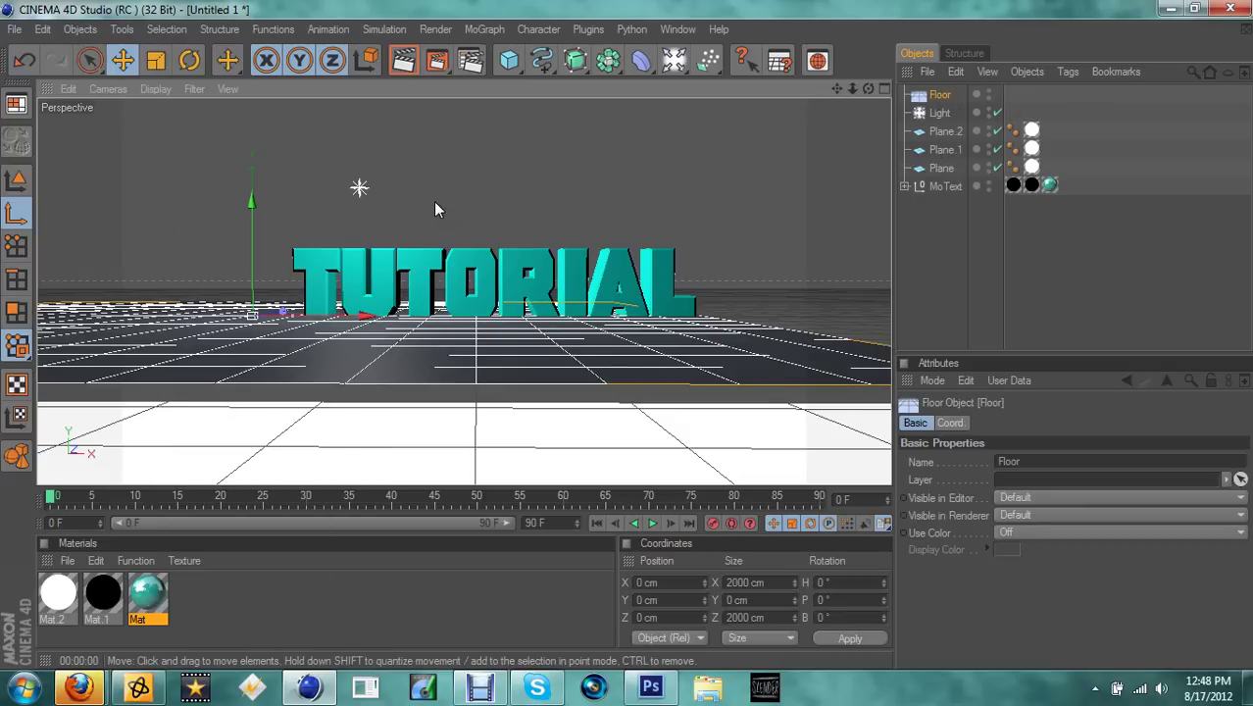
Scale the floor along X to about 6195 cm with the Scale tool.
scroll(436, 209, "up", 1)
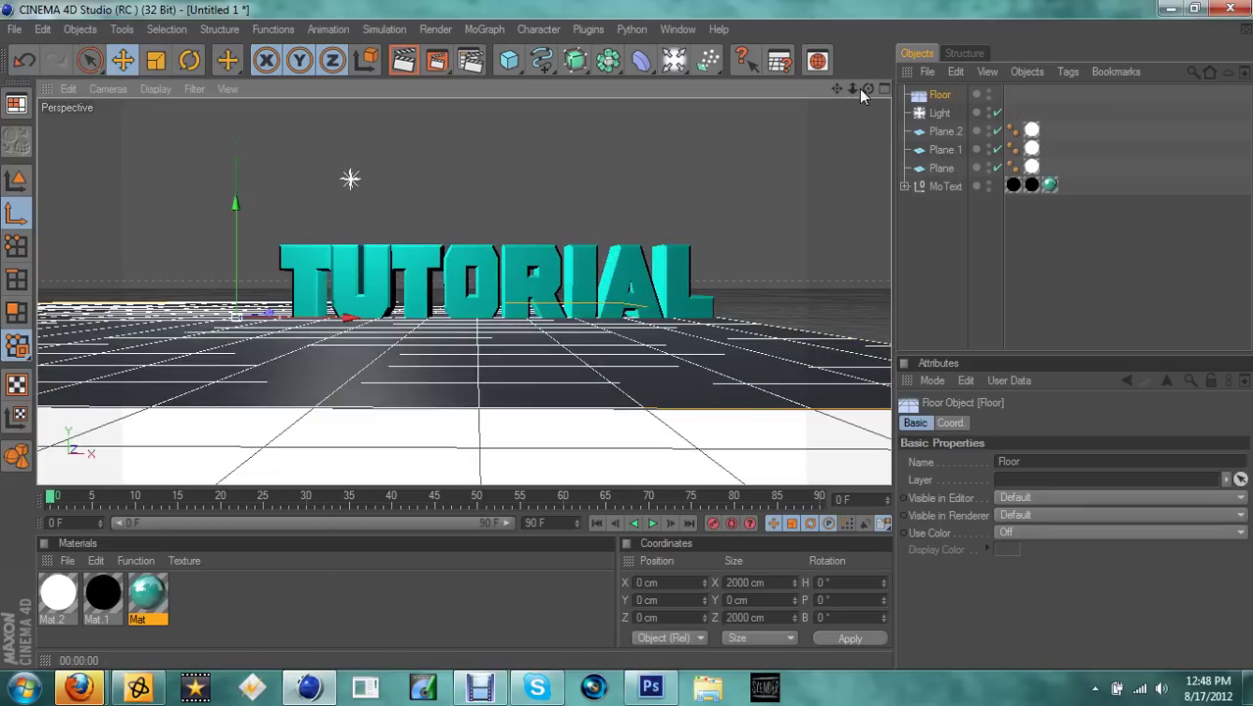
left_click_drag(350, 178, 346, 190, "alt")
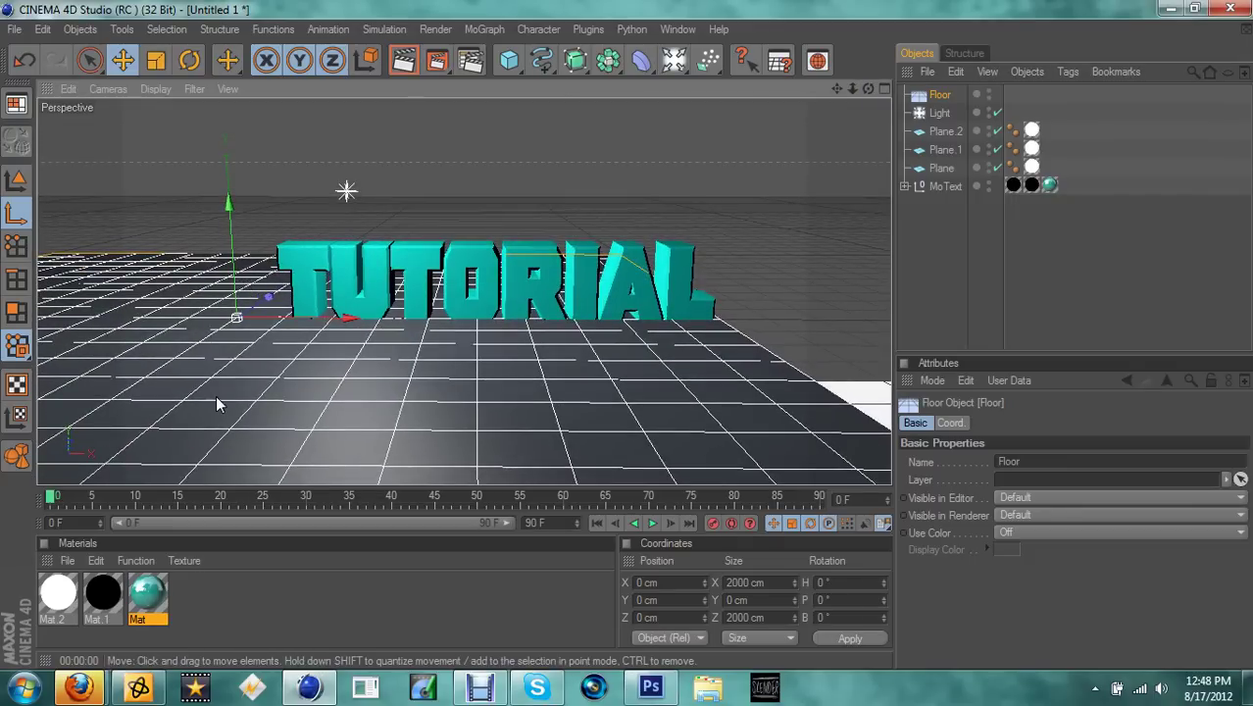
right_click(220, 294)
left_click(284, 587)
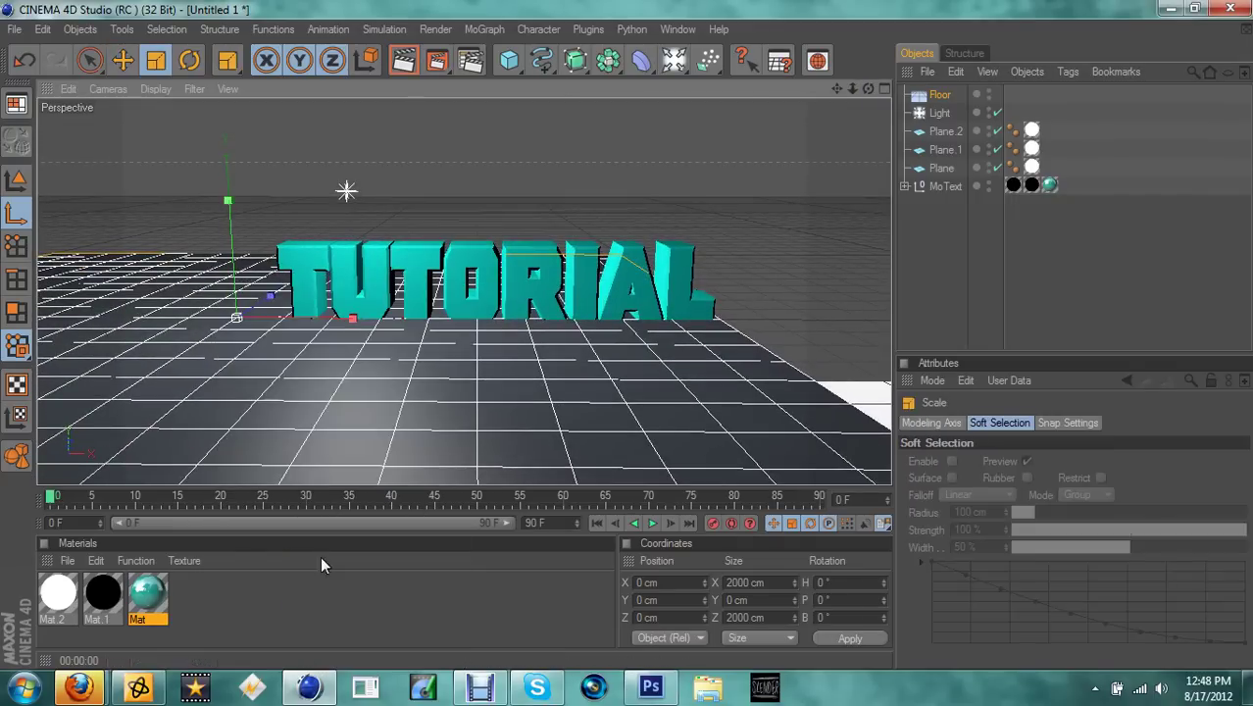
scroll(427, 427, "down", 6)
left_click_drag(494, 302, 862, 304)
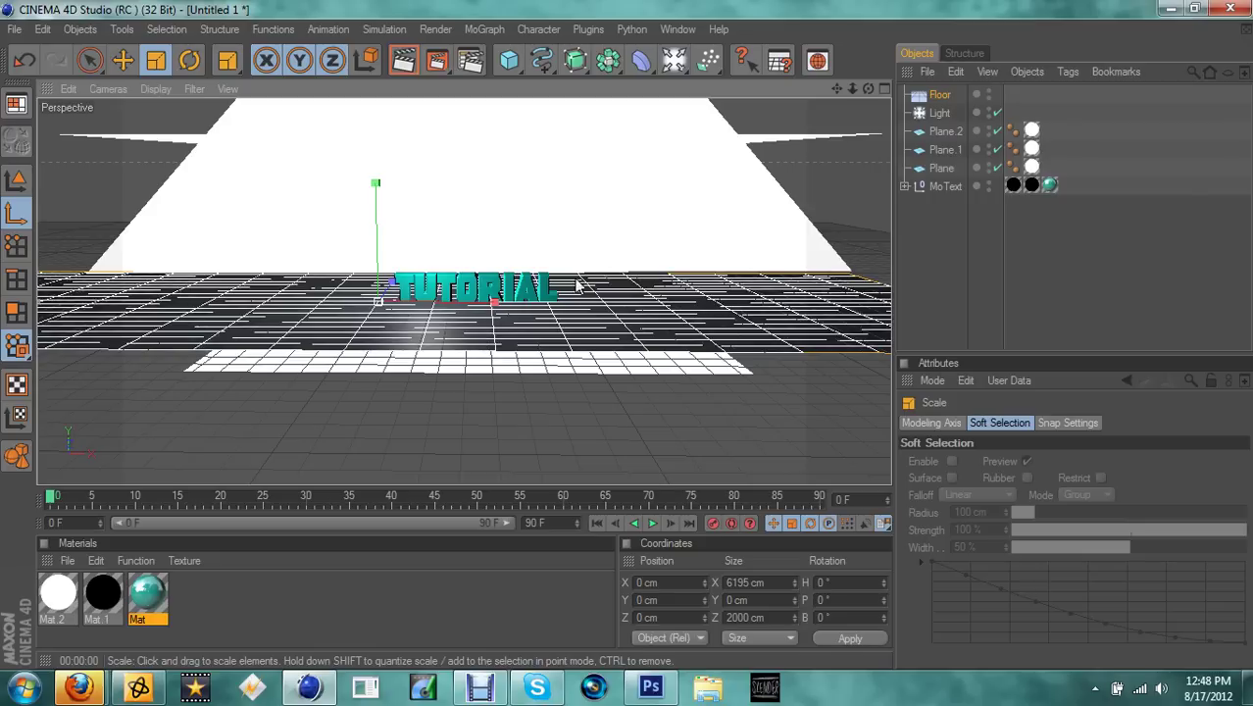
Switch to the Move tool and shift the floor under the text, to about X 394 cm, Z 7 cm.
right_click(554, 316)
left_click(587, 571)
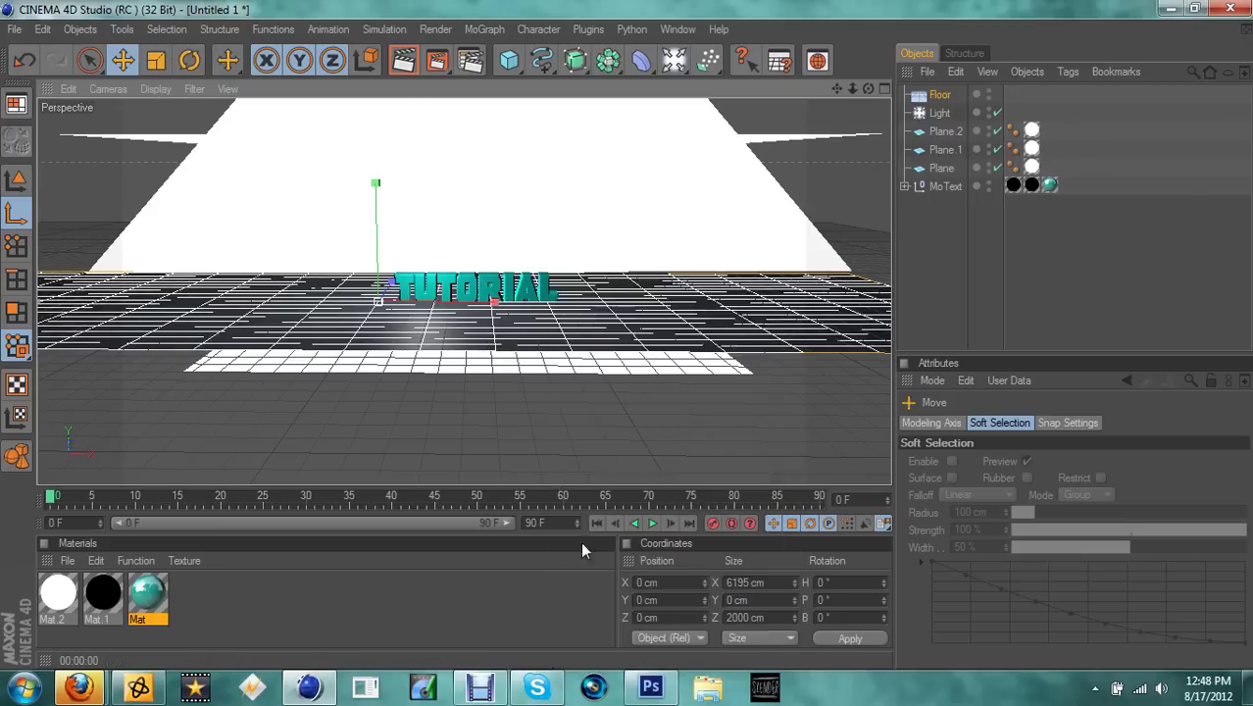
left_click_drag(495, 328, 570, 322)
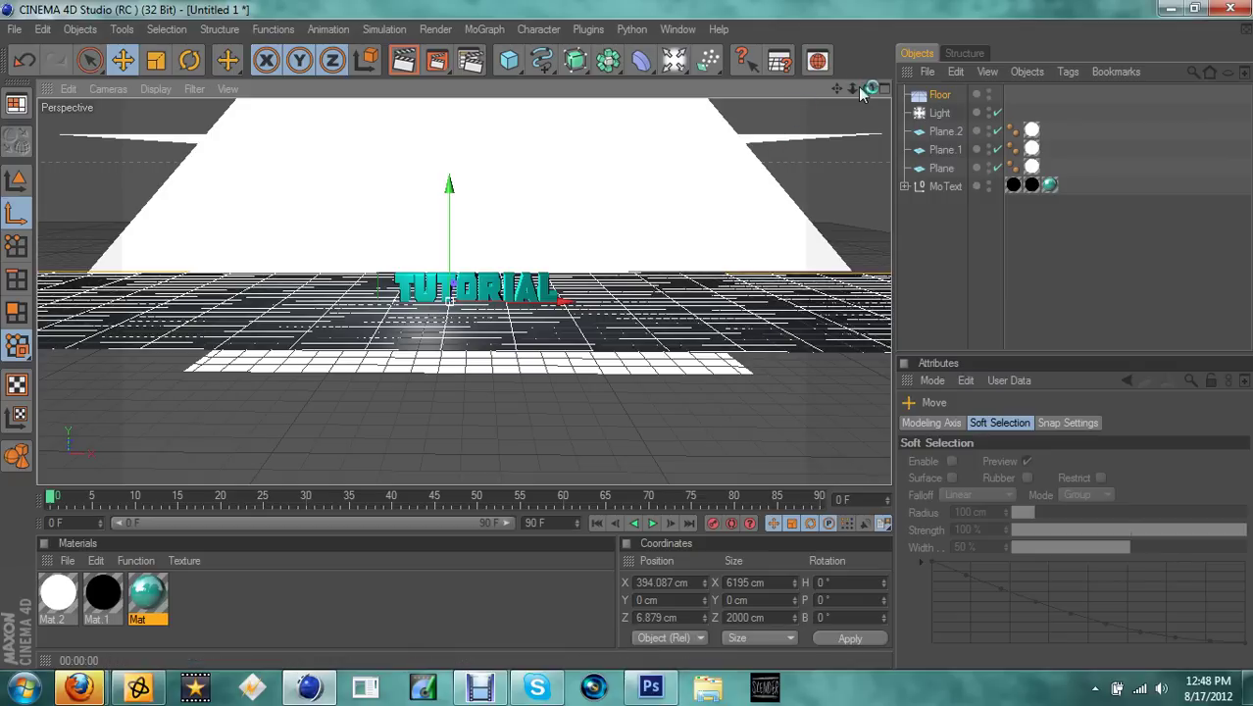
left_click_drag(867, 89, 424, 252)
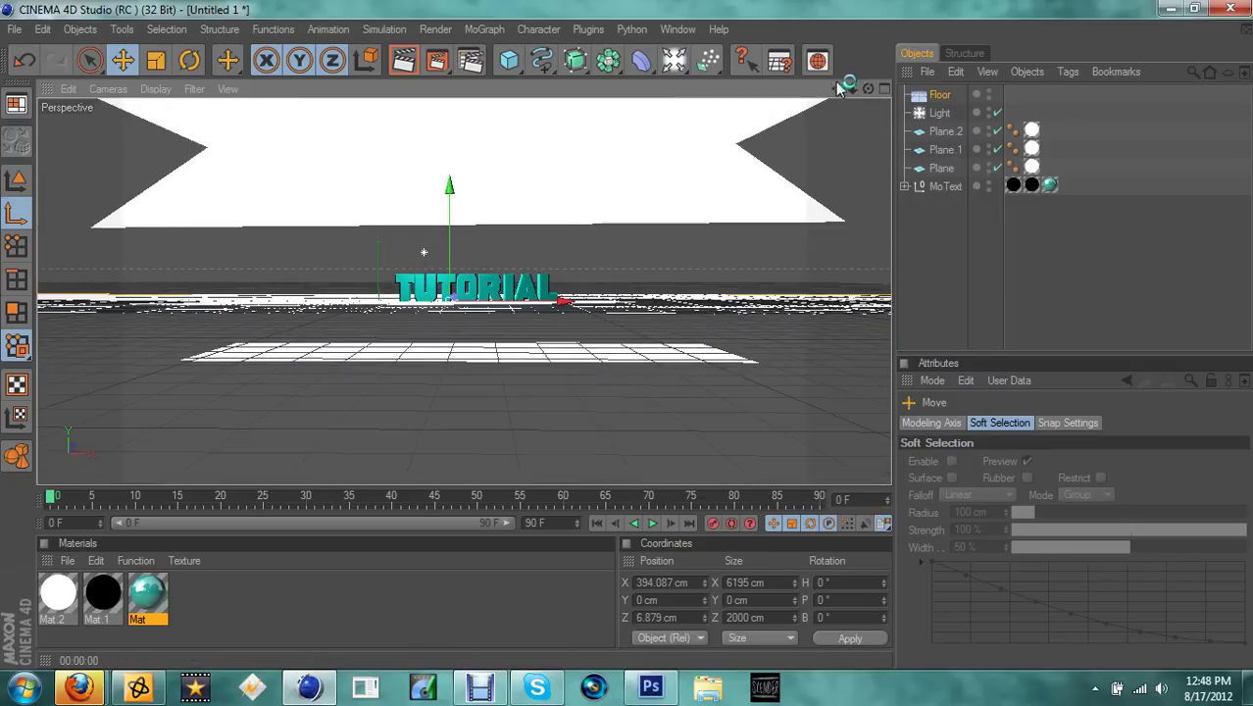
Test-render a close frontal view of the text standing on the floor.
mouse_move(847, 104)
left_mouse_down()
mouse_move(868, 79)
mouse_move(867, 116)
left_mouse_up()
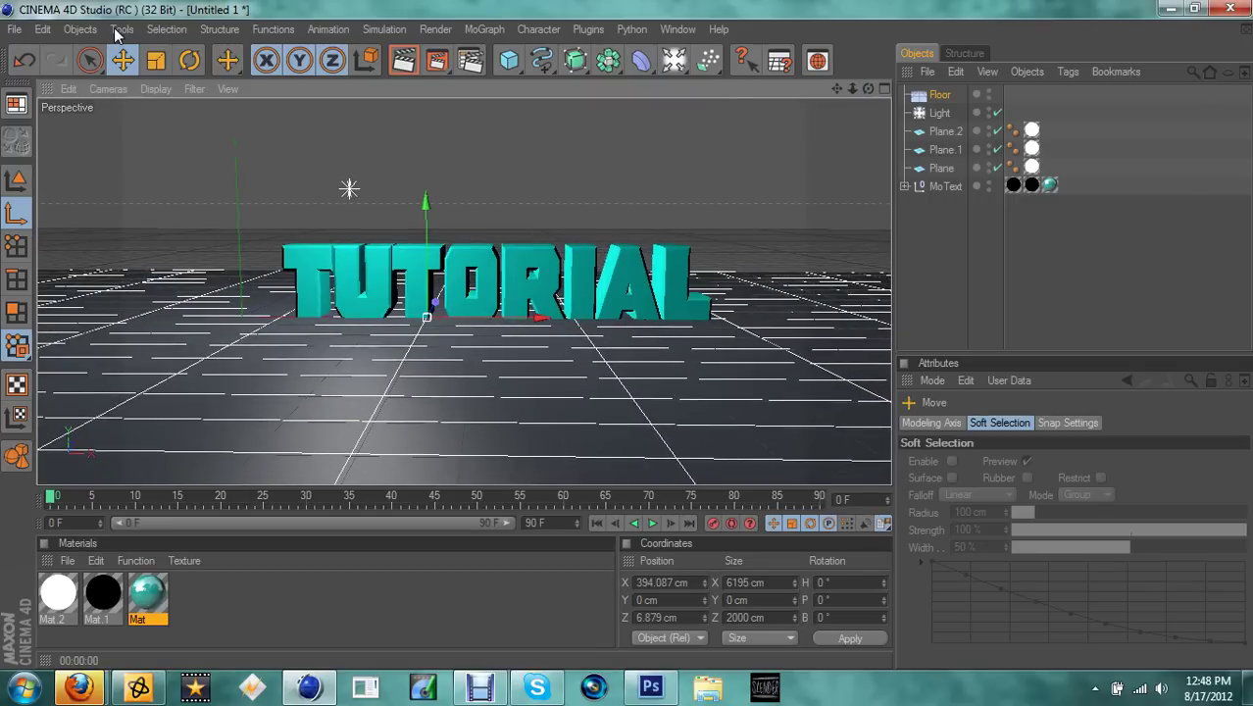
left_click(402, 61)
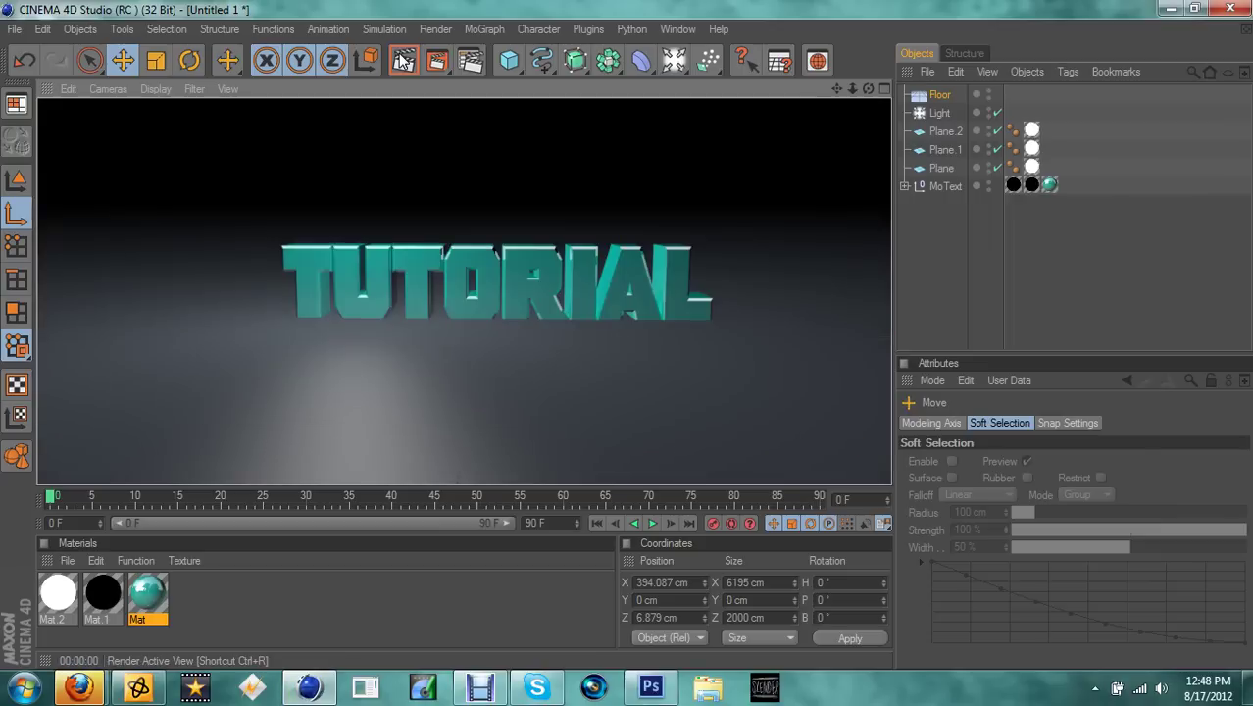
left_click(480, 243)
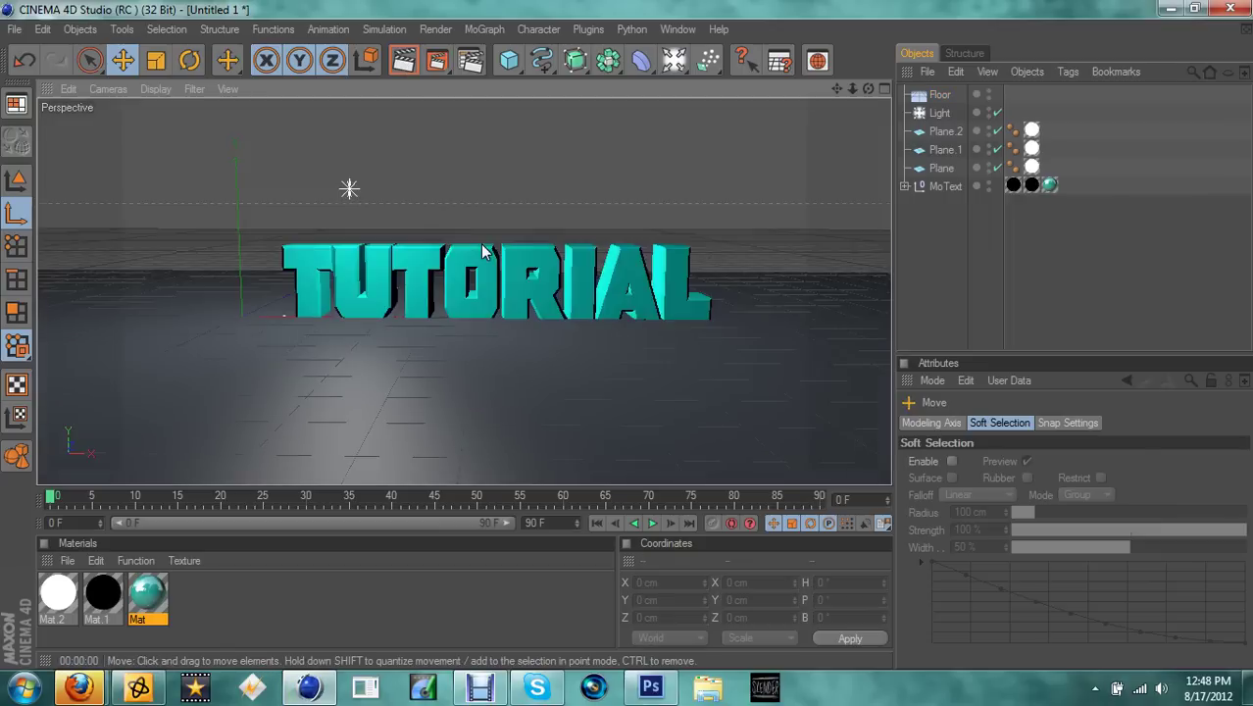
Create a new material for the floor with Reflection enabled at 68% brightness.
left_click(937, 96)
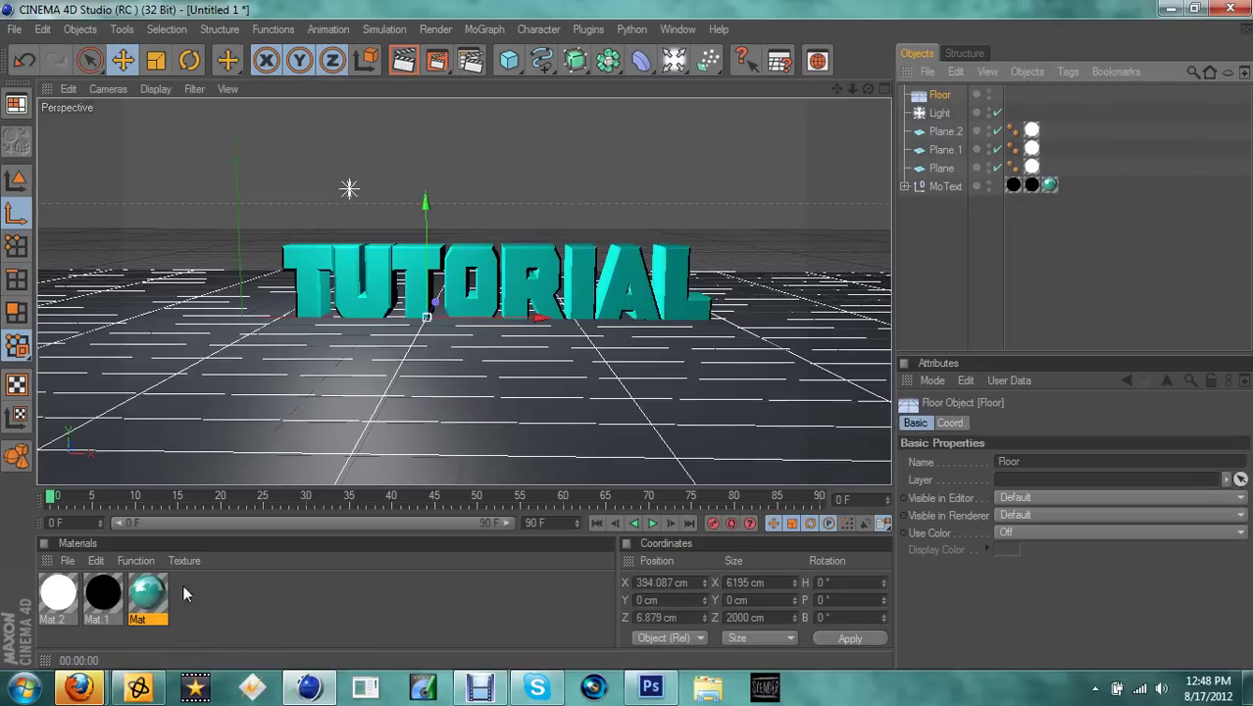
left_click(68, 560)
left_click(106, 344)
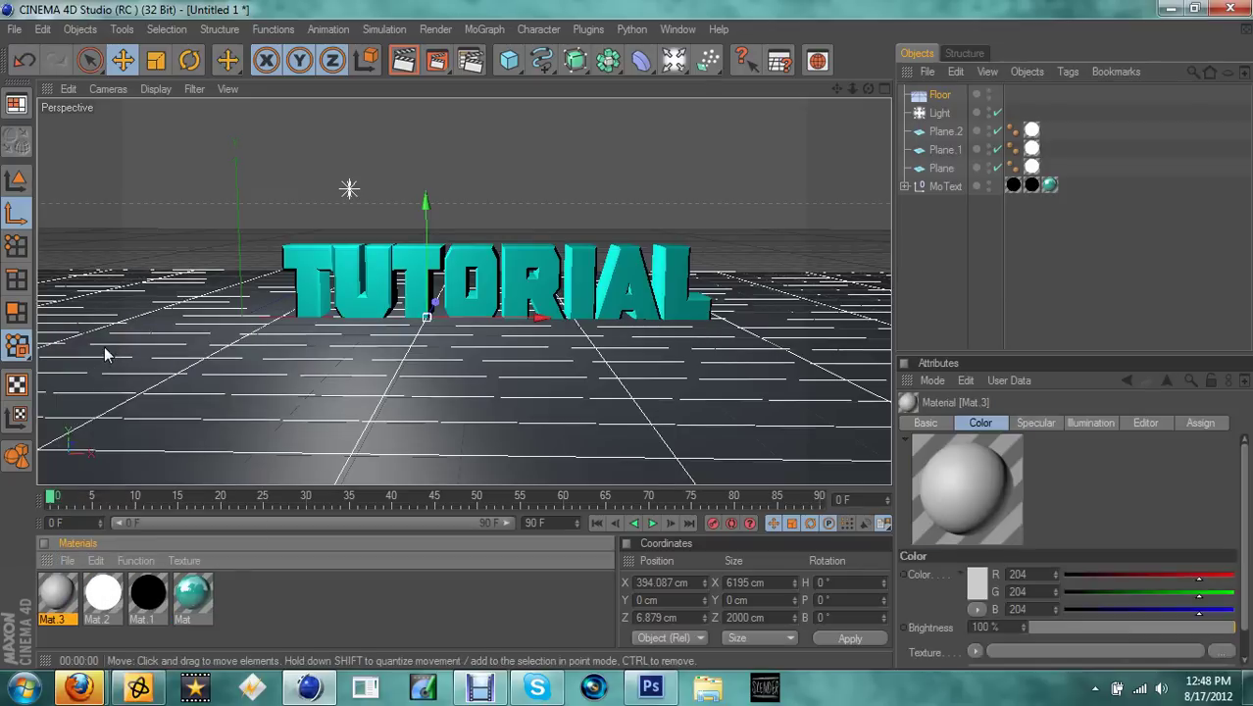
double_click(56, 592)
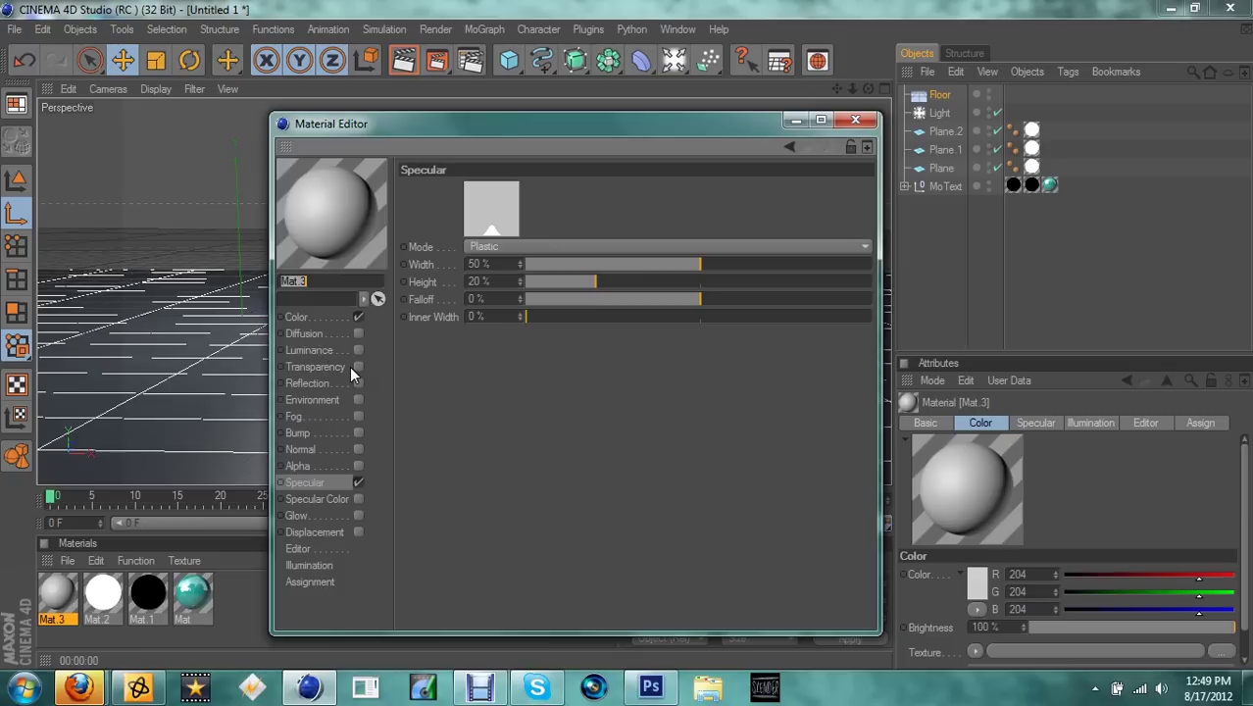
left_click(357, 382)
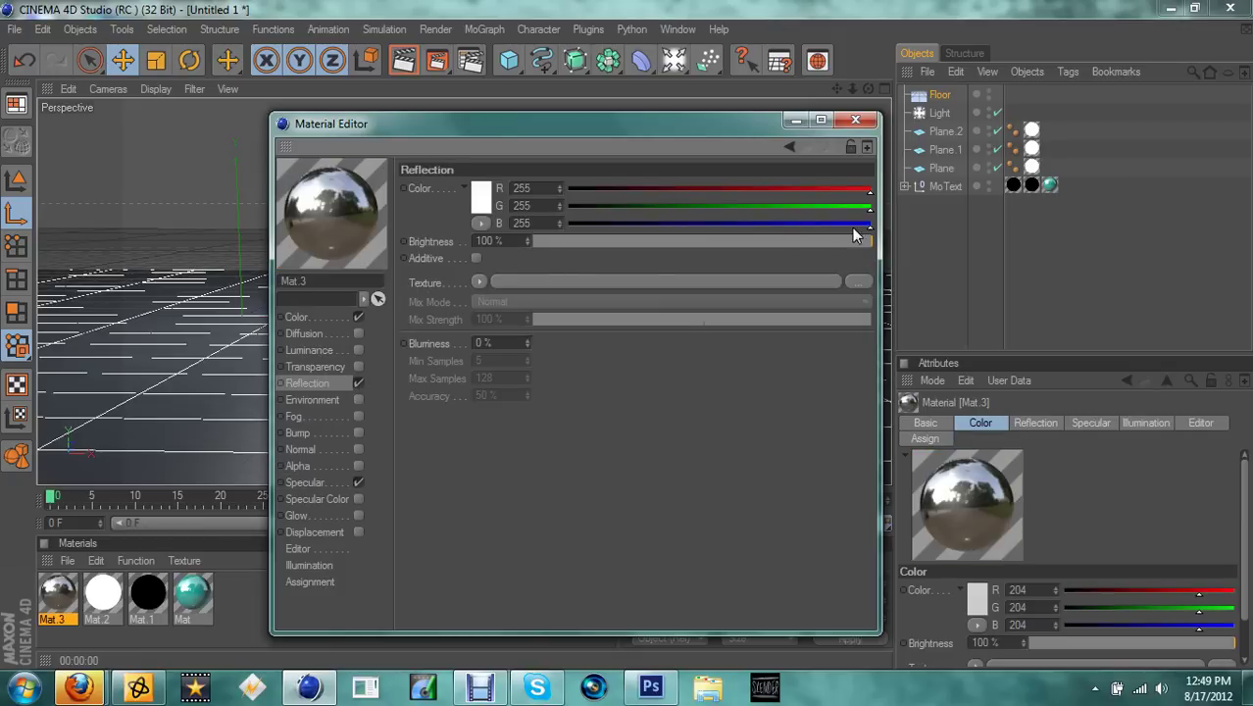
left_click_drag(849, 245, 762, 242)
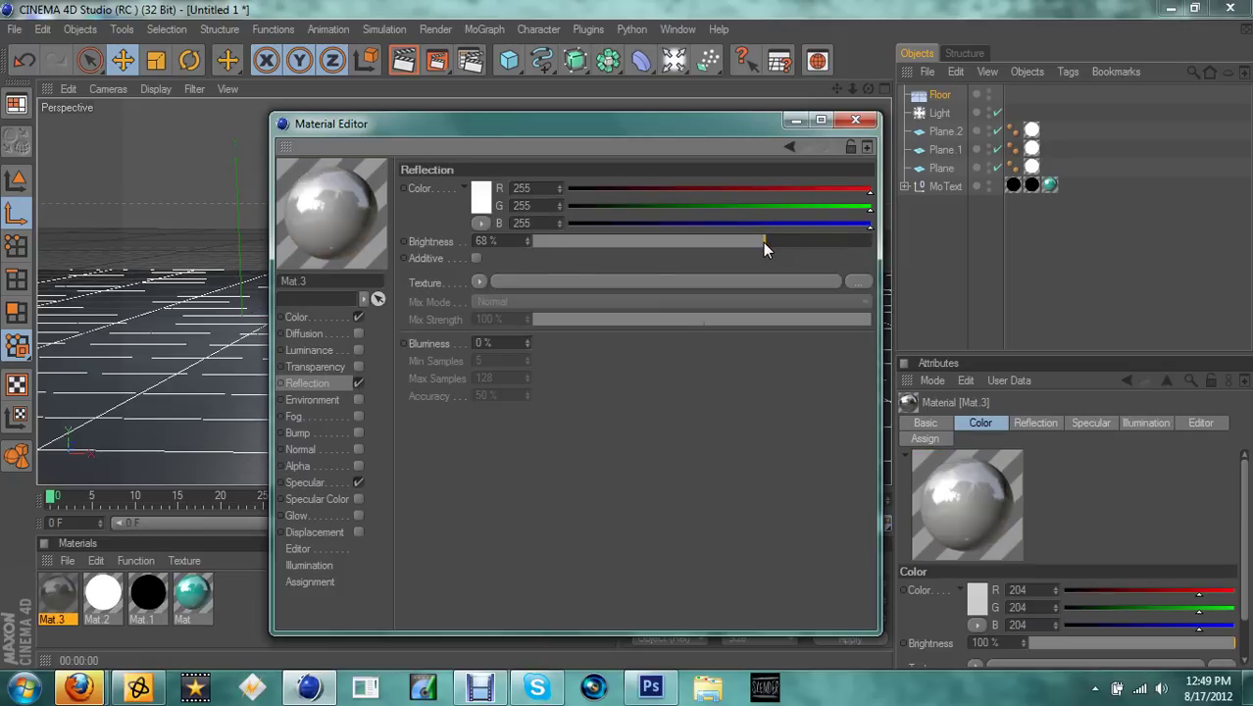
left_click(853, 121)
Apply the reflective material Mat.3 to the Floor object and test-render the text's reflection.
left_click_drag(67, 600, 910, 180)
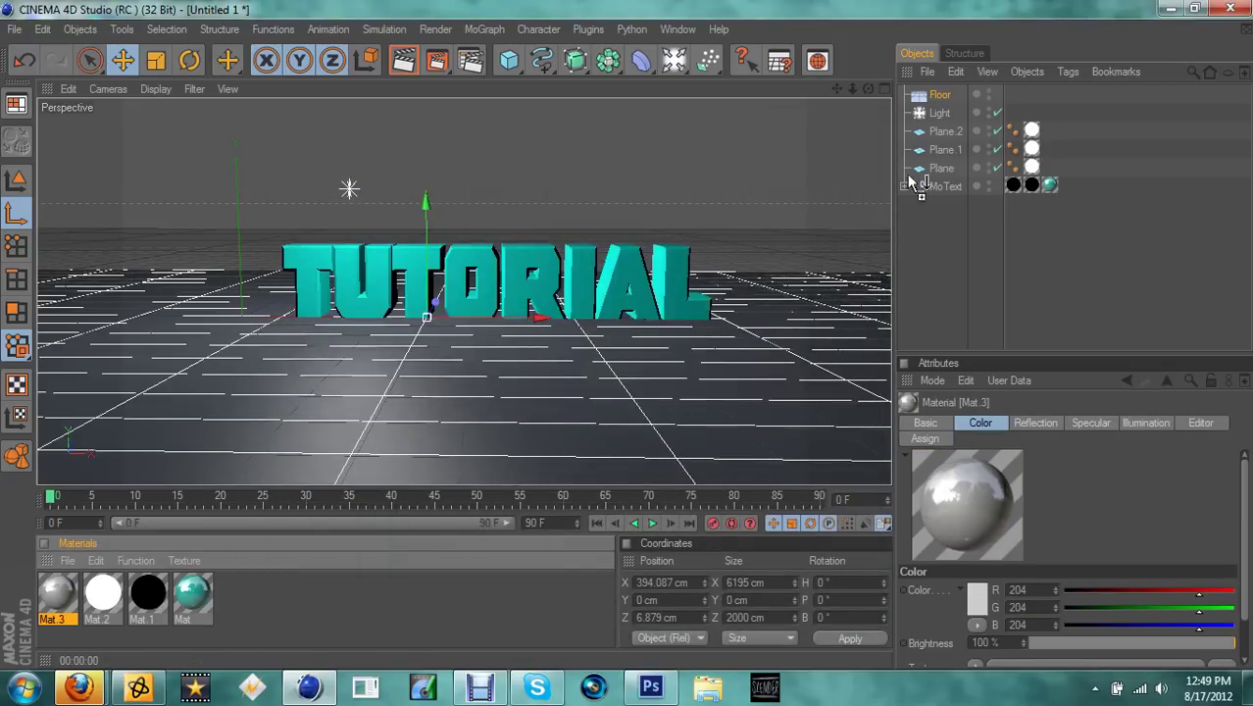
left_click_drag(965, 88, 965, 92)
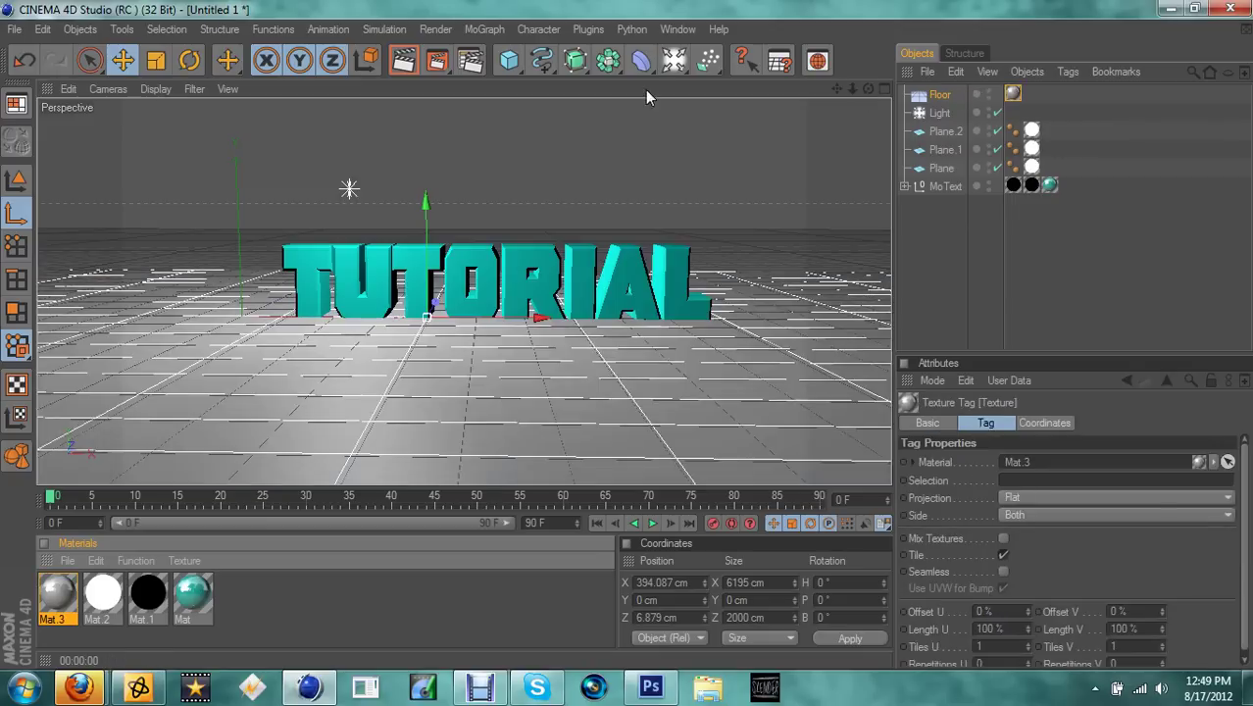
left_click(392, 63)
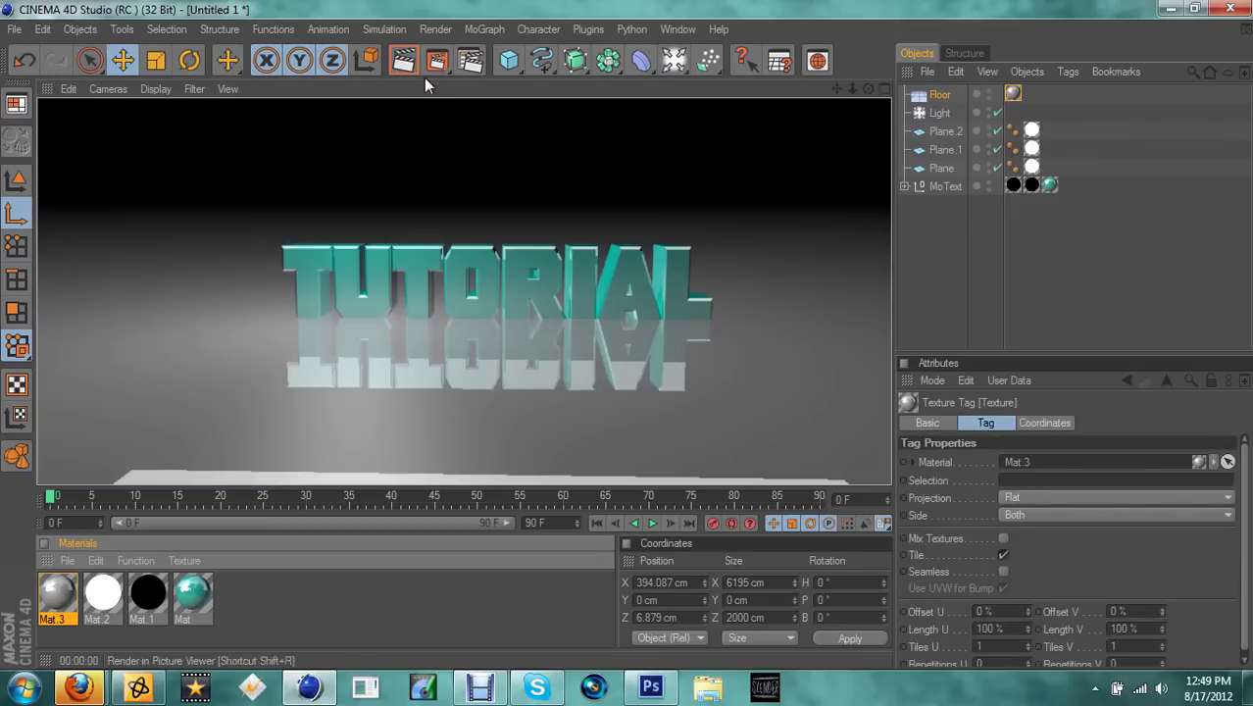
left_click(482, 248)
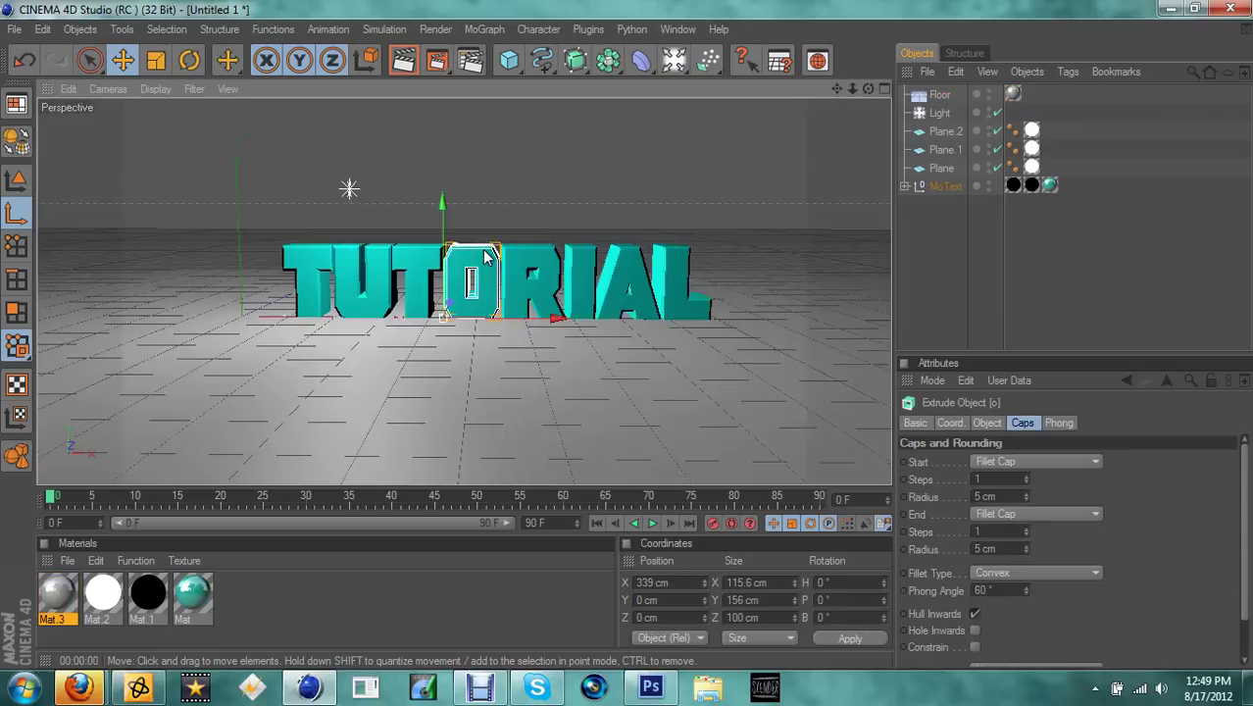
left_click(1012, 93)
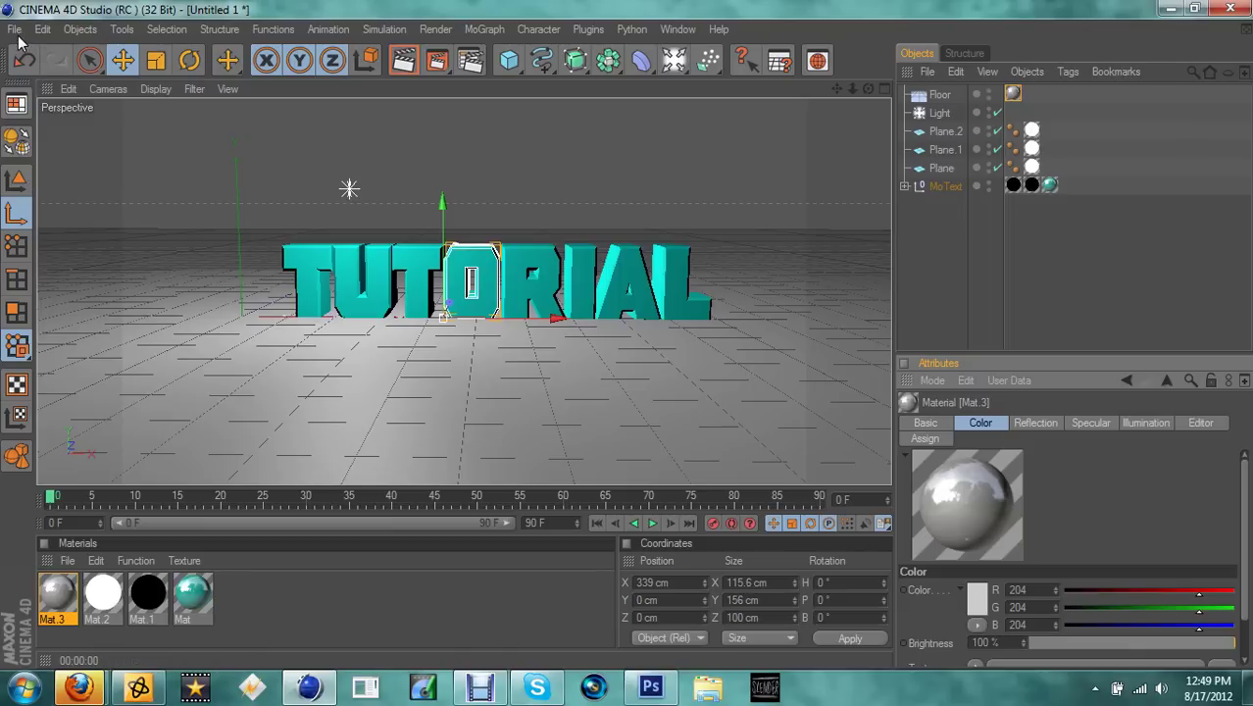
Add a Sky object to the scene.
left_click(97, 27)
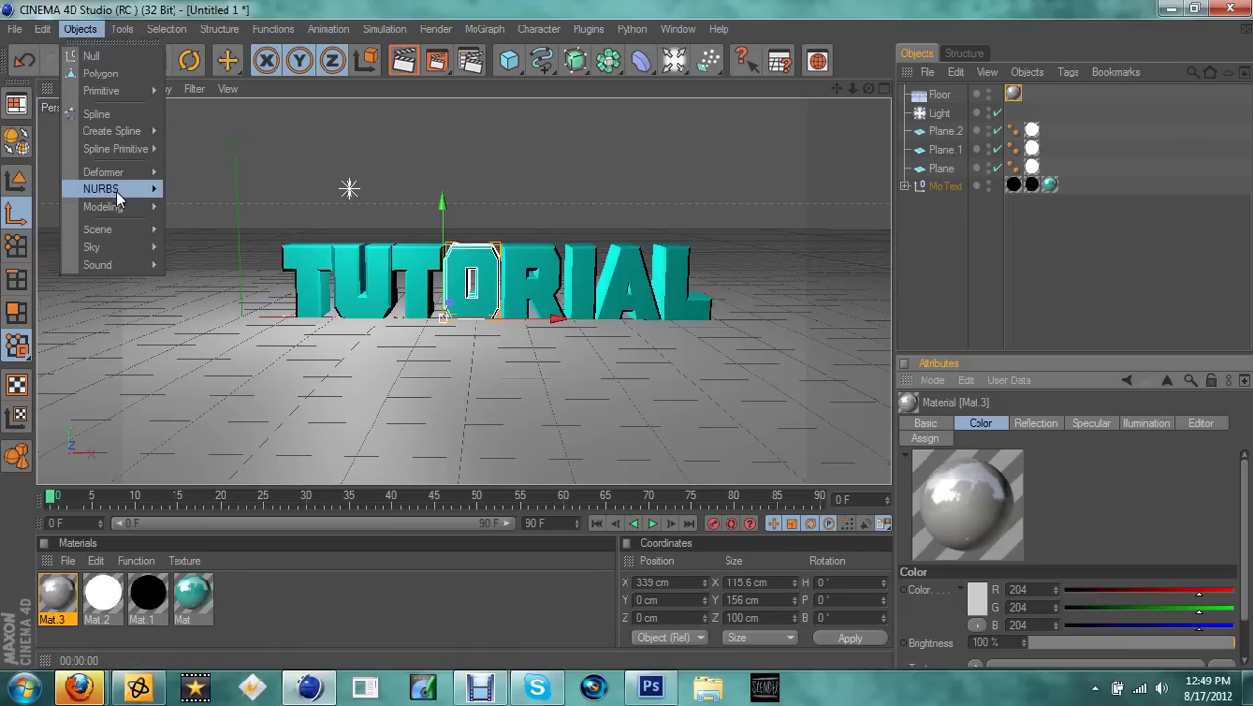
mouse_move(127, 190)
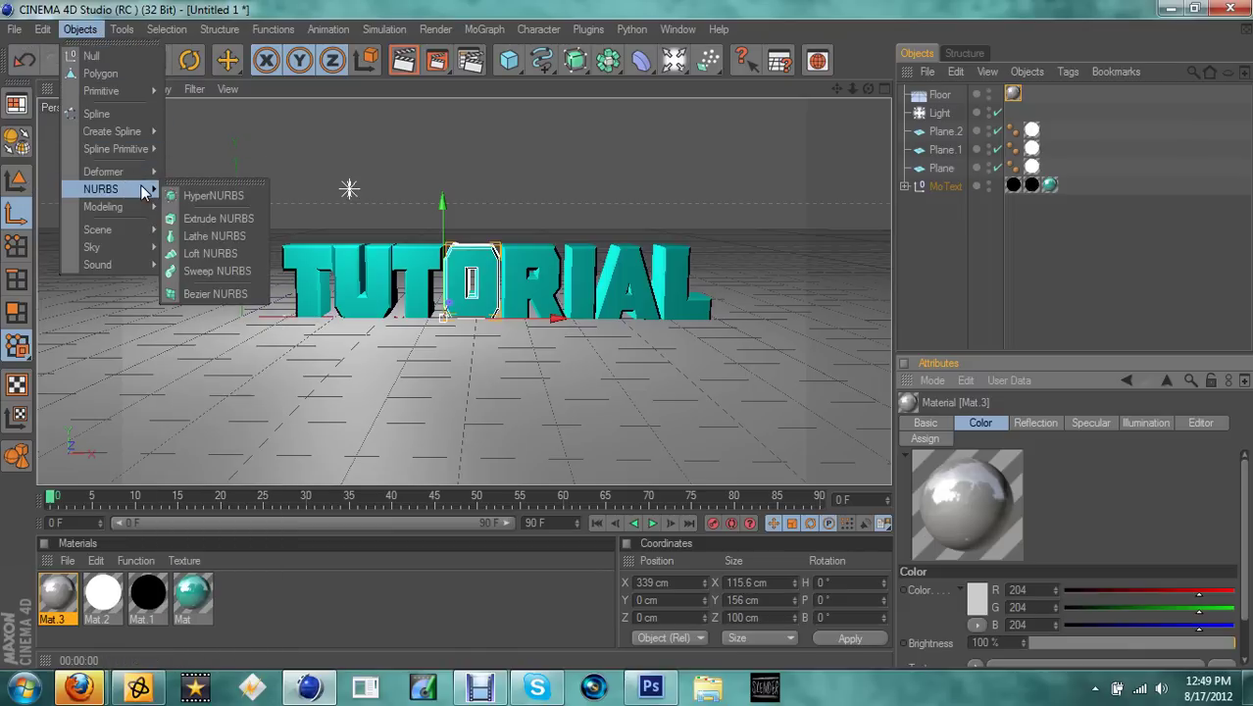
mouse_move(138, 231)
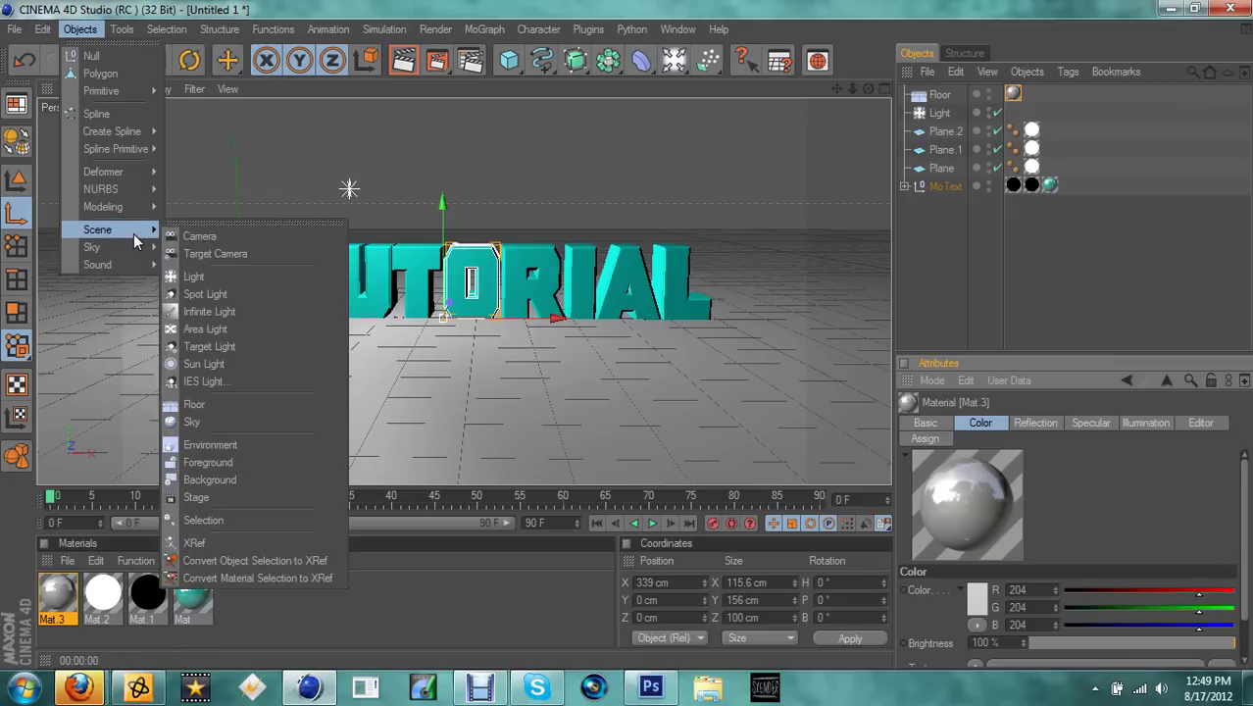
left_click(246, 423)
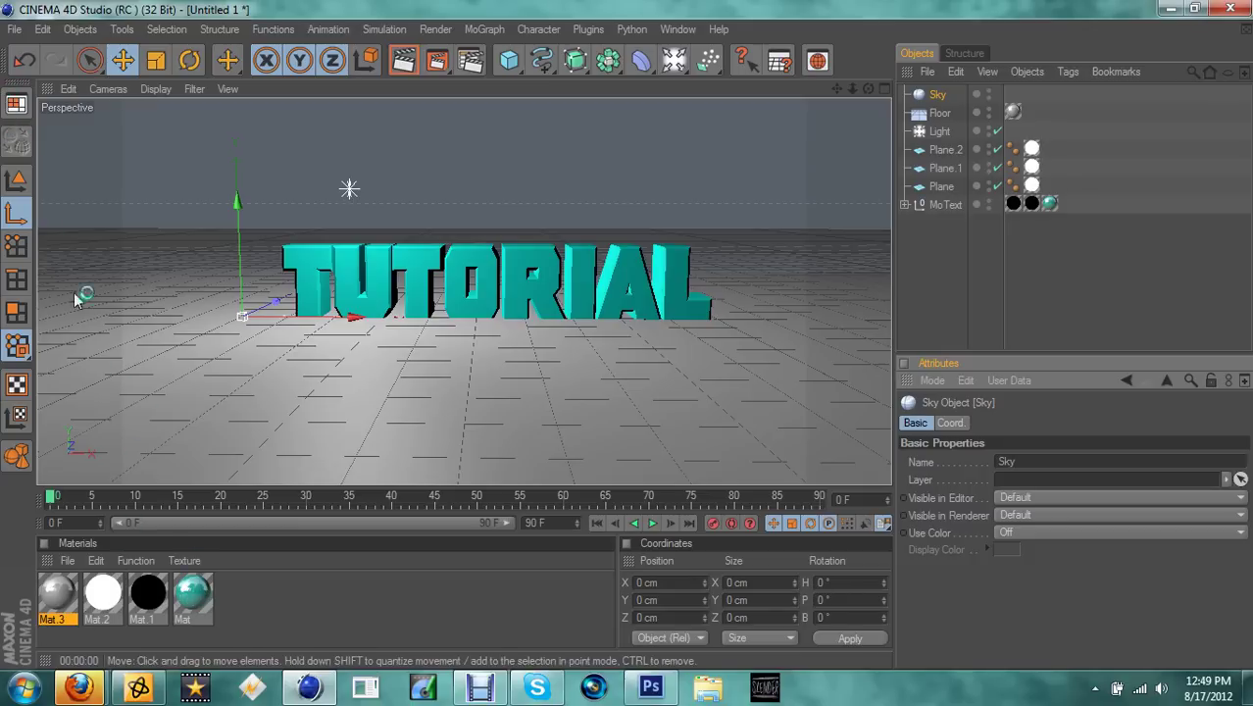
Create another material and set its colour to bright blue, R 0, G 194, B 253.
left_click(71, 565)
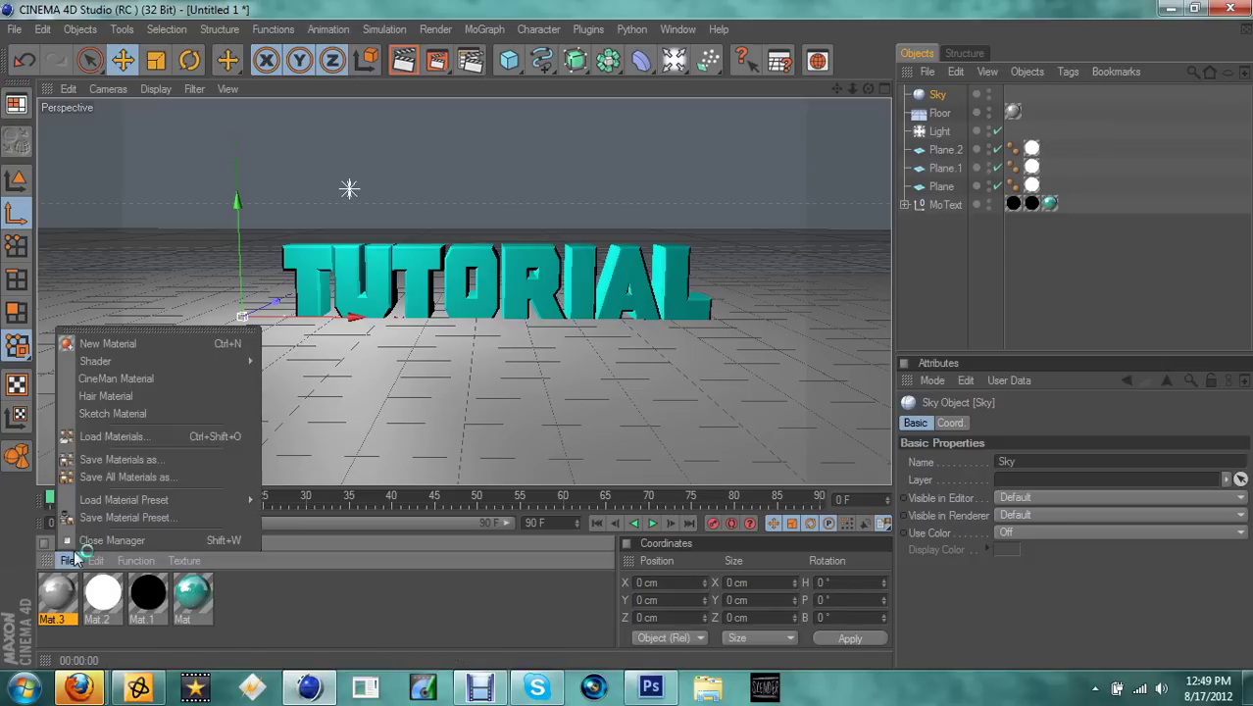
left_click(114, 342)
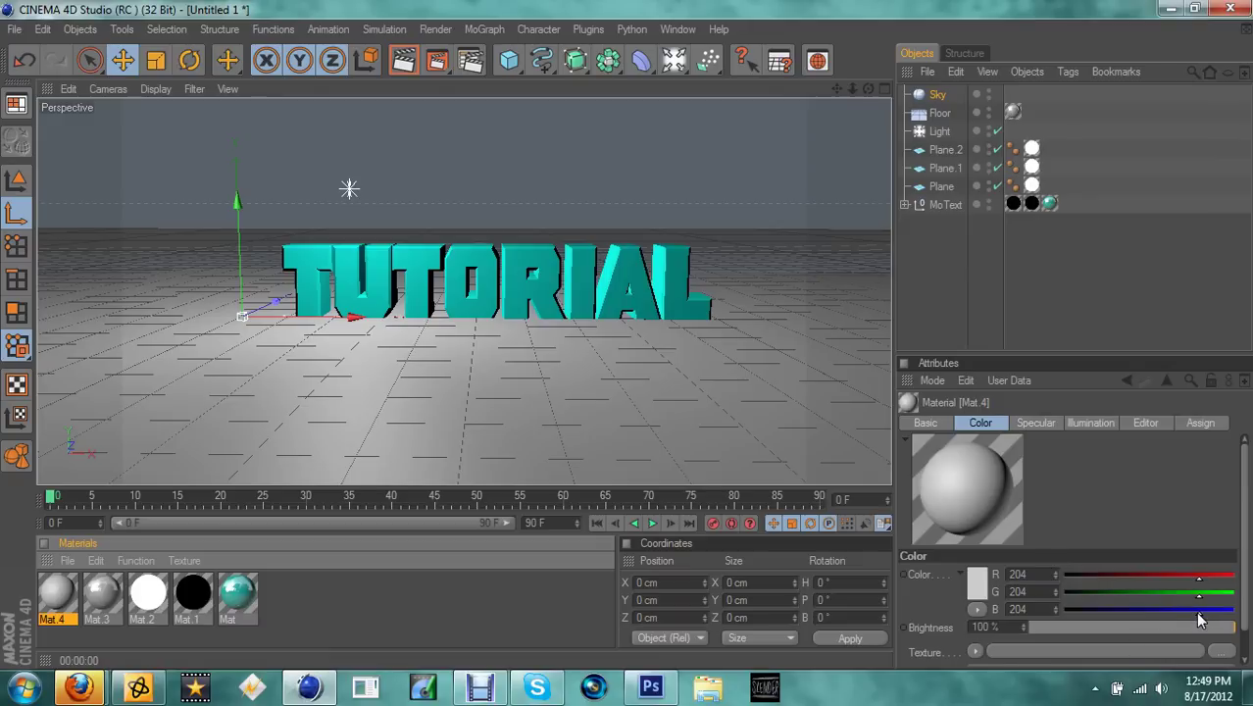
left_click_drag(1197, 612, 1128, 611)
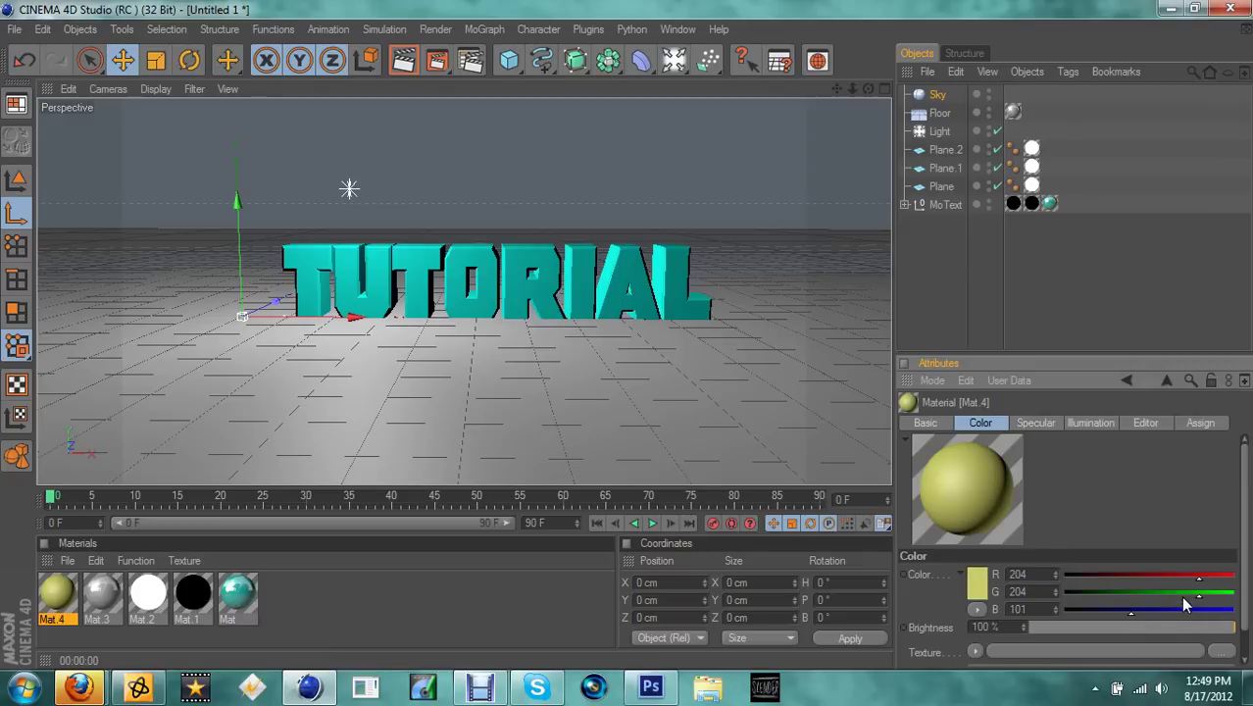
left_click_drag(1197, 593, 1064, 593)
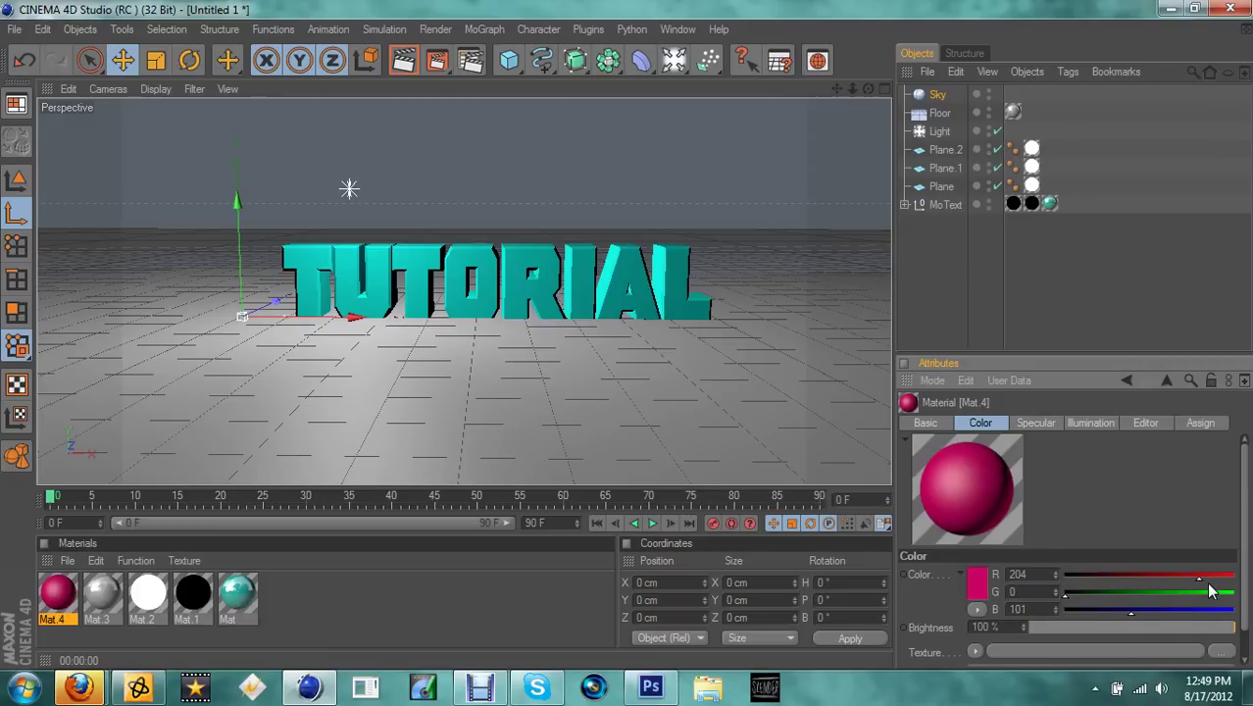
mouse_move(1197, 576)
left_mouse_down()
mouse_move(1064, 577)
mouse_move(1225, 615)
mouse_move(1191, 594)
left_mouse_up()
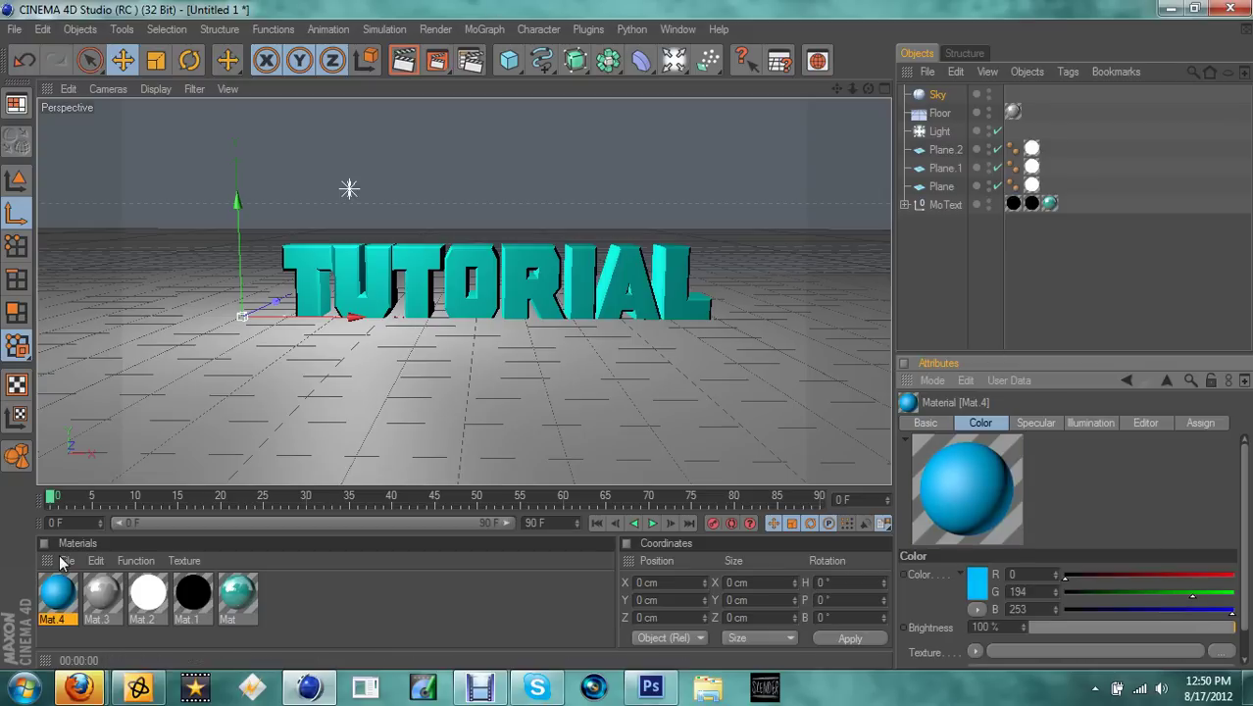
Apply the blue material Mat.4 to the Sky object and test-render the scene.
left_click_drag(57, 587, 60, 588)
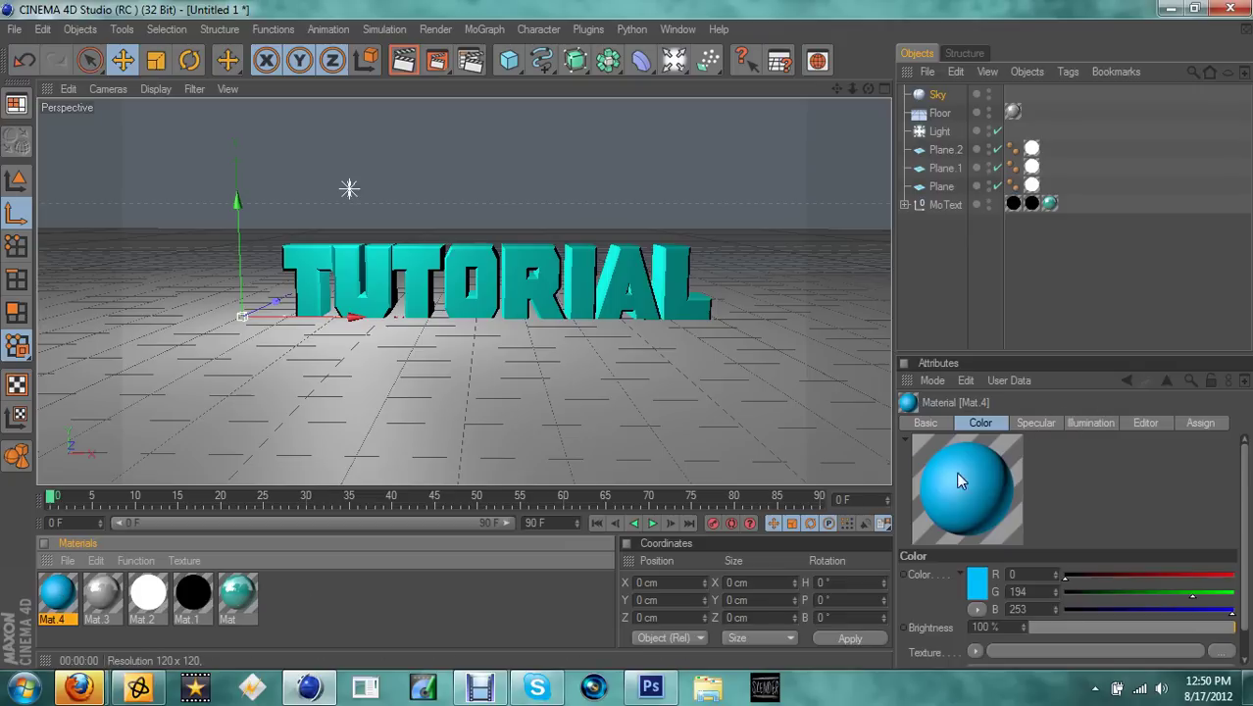
left_click_drag(54, 604, 996, 99)
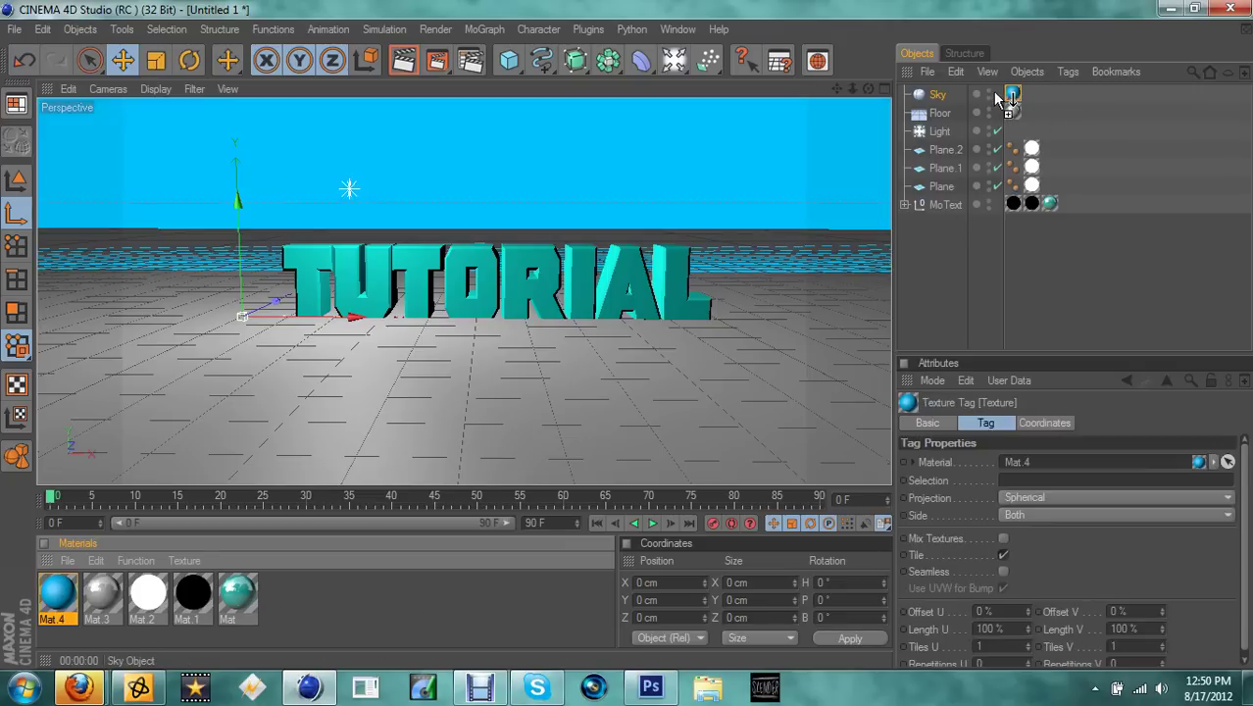
left_click(401, 60)
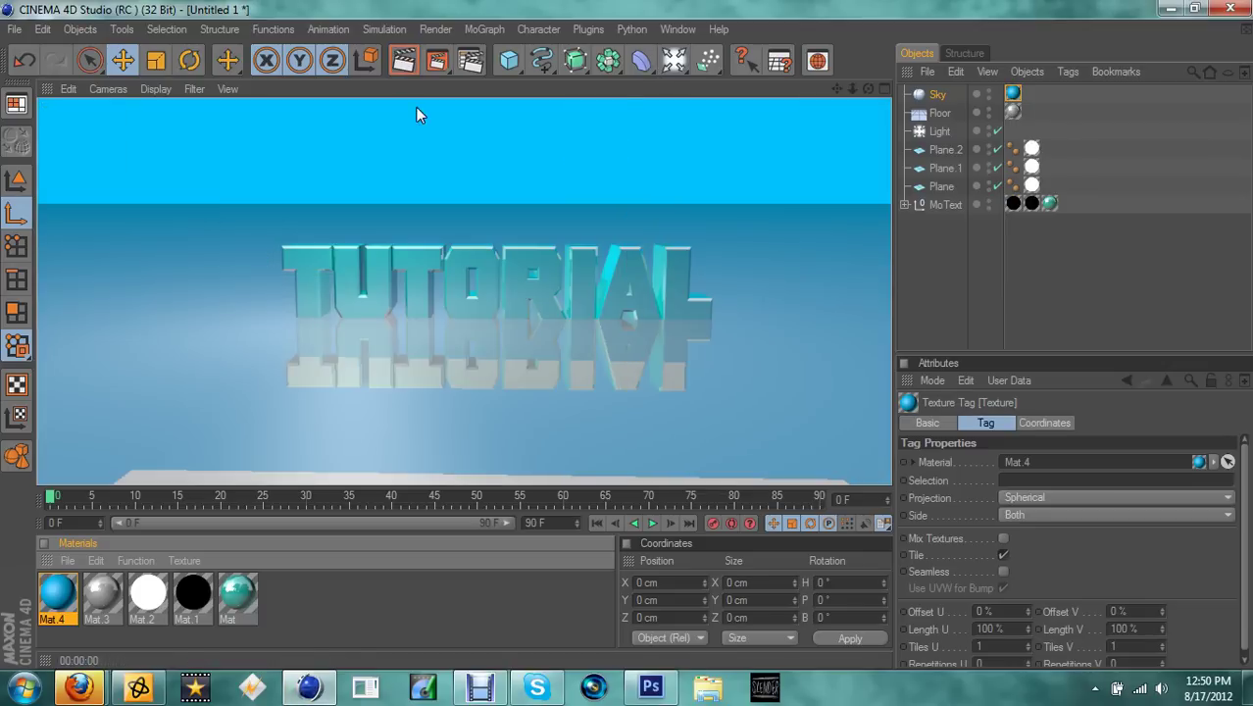
left_click(523, 304)
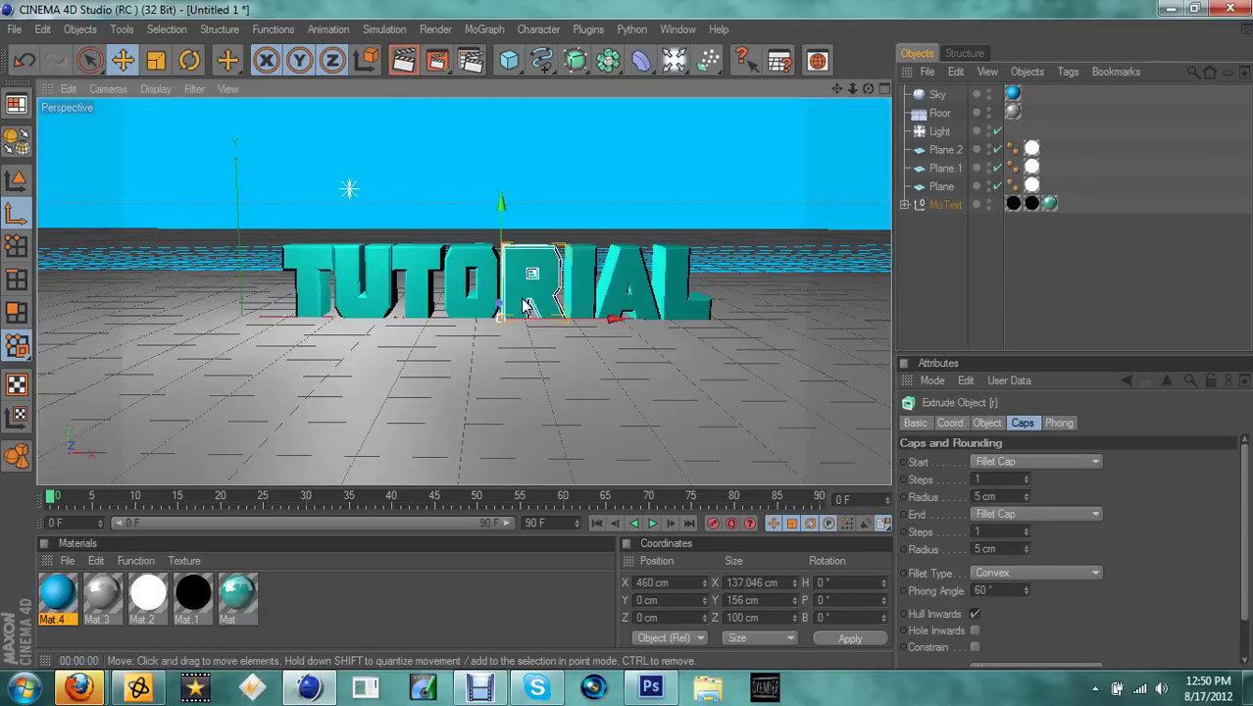
left_click(402, 60)
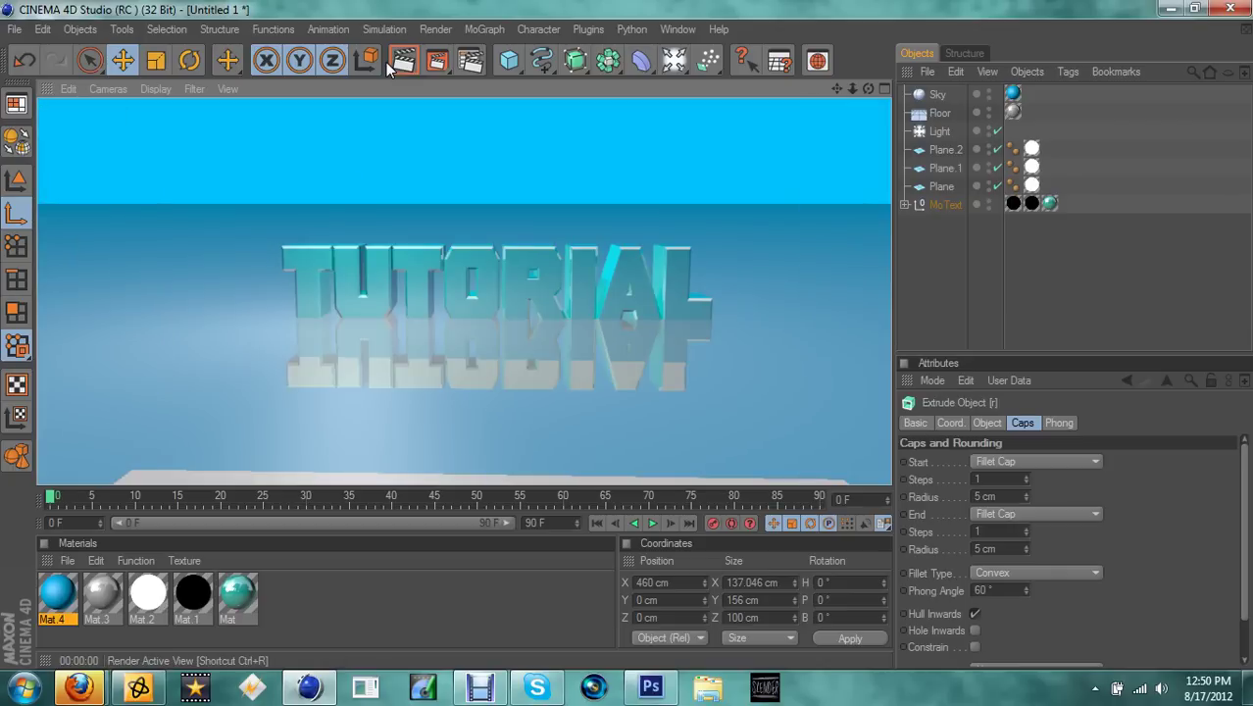
left_click(476, 197)
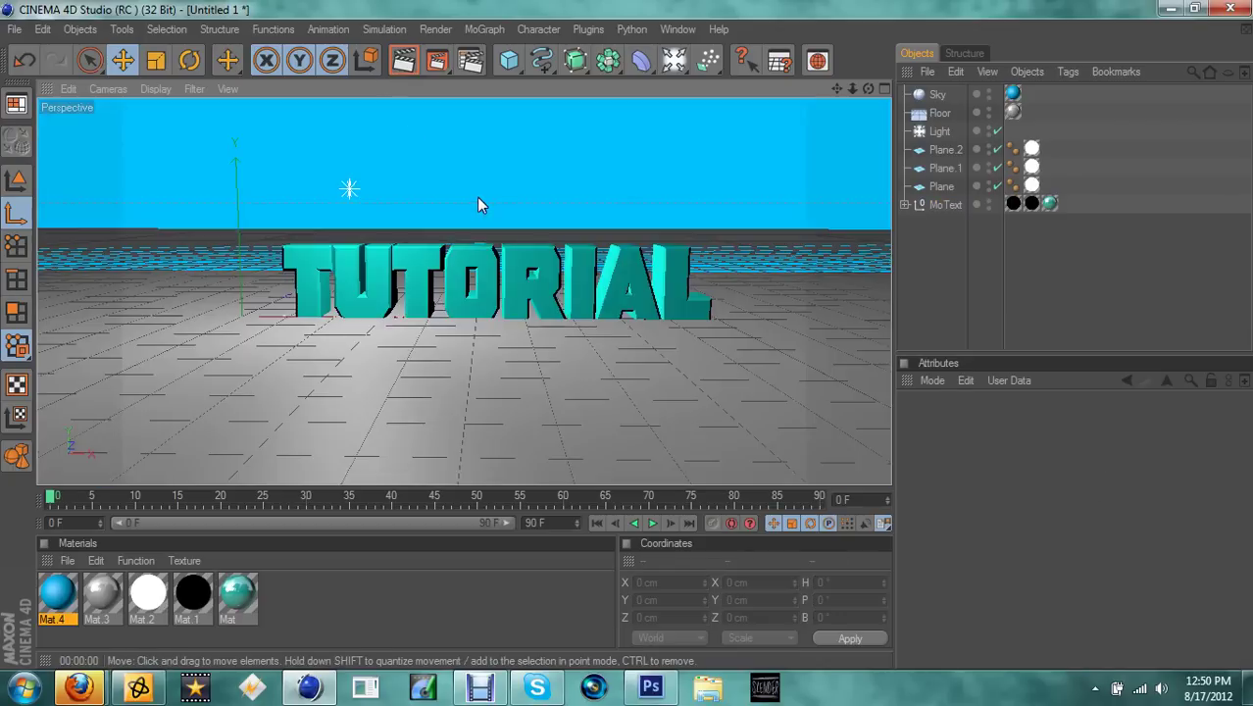
Test-render the text from two progressively lower camera angles, ending close to floor level.
left_click_drag(867, 90, 259, 25)
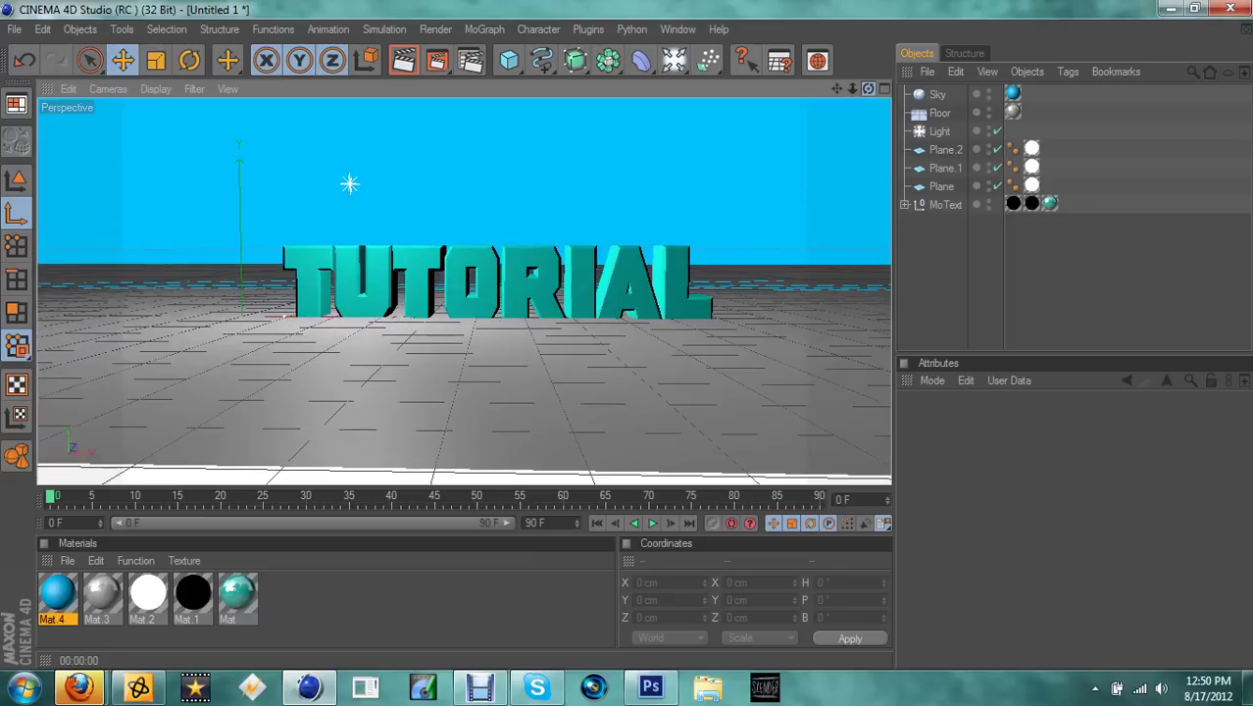
left_click(412, 61)
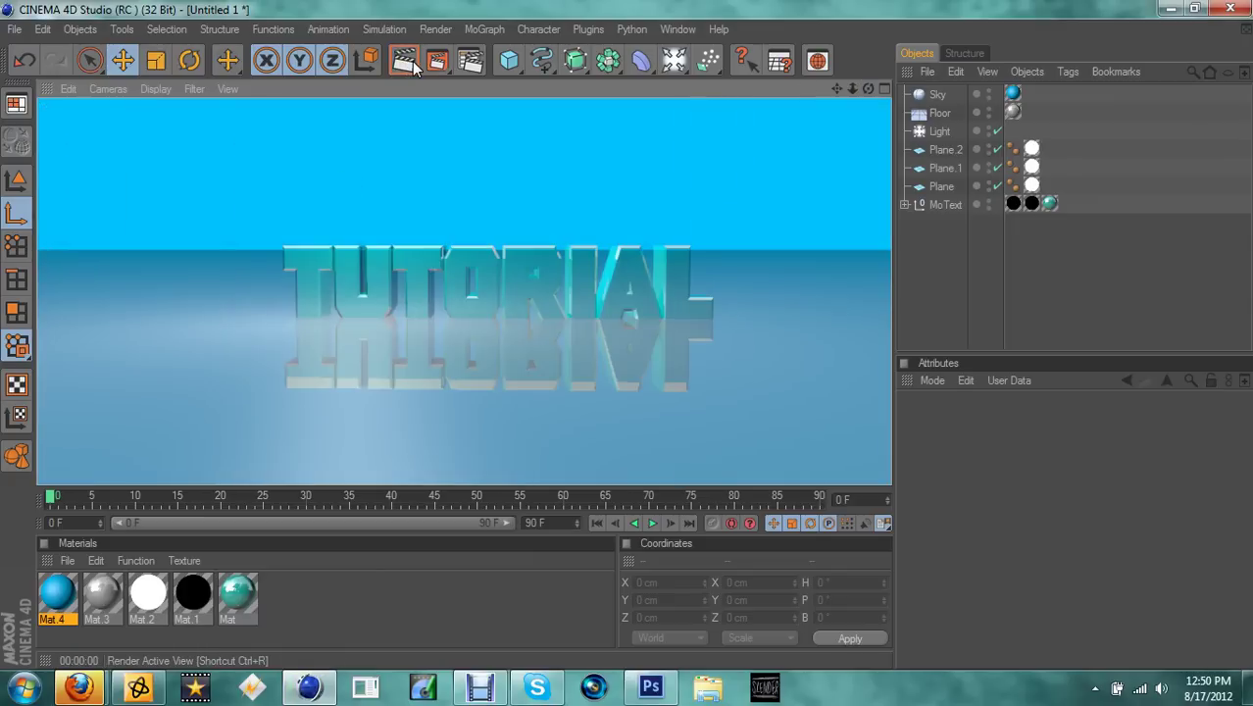
left_click(431, 166)
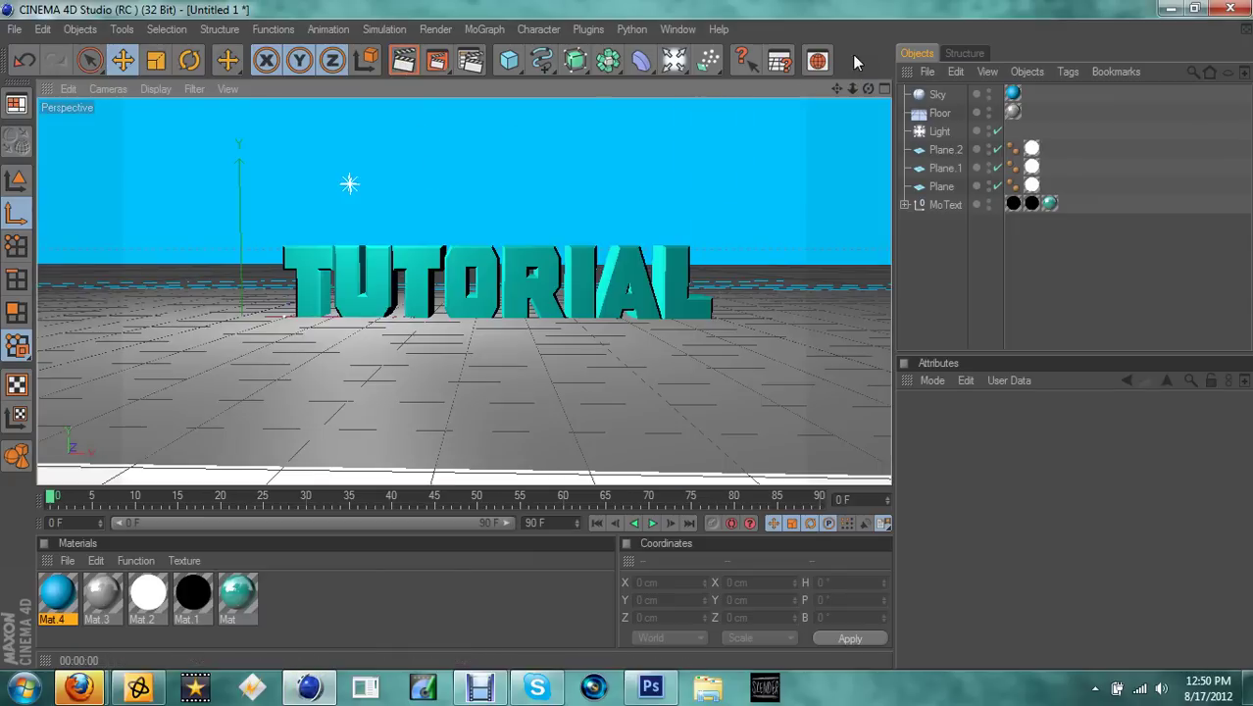
left_click_drag(867, 89, 801, 66)
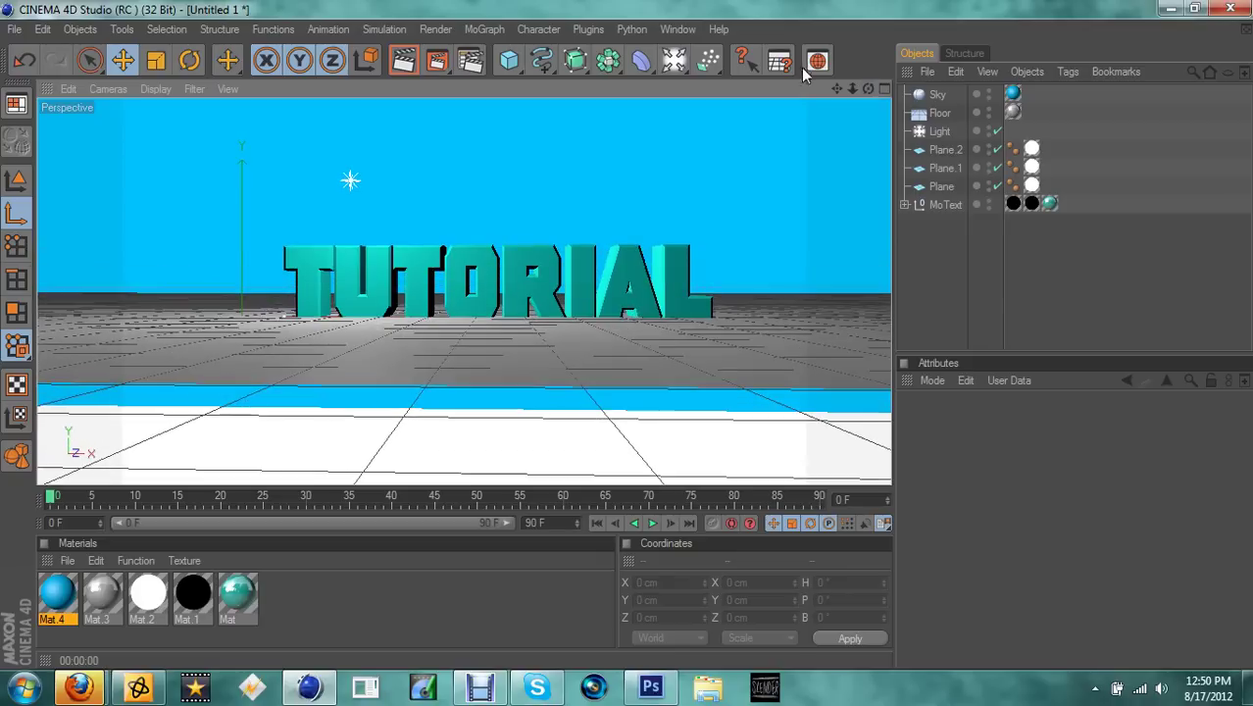
left_click(403, 61)
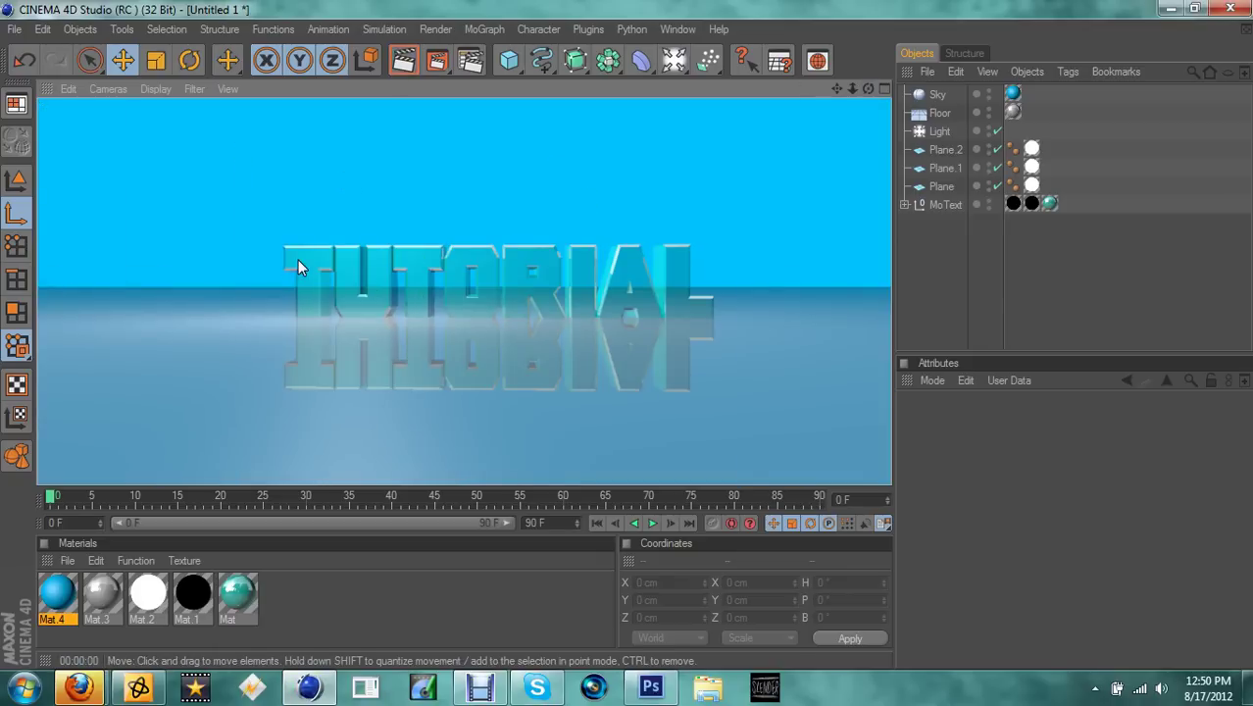
left_click(498, 319)
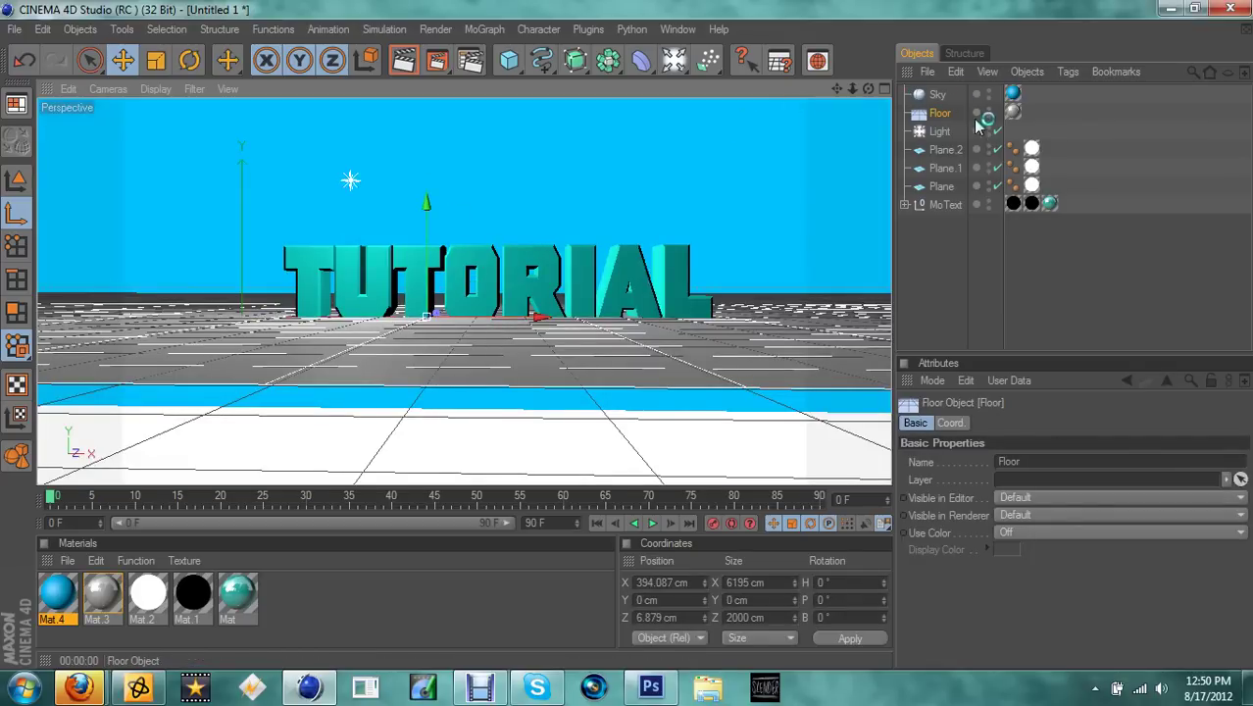
Expand the MoText hierarchy down to the single letters and move the first letter T outward along X to about -48.7 cm.
left_click(904, 205)
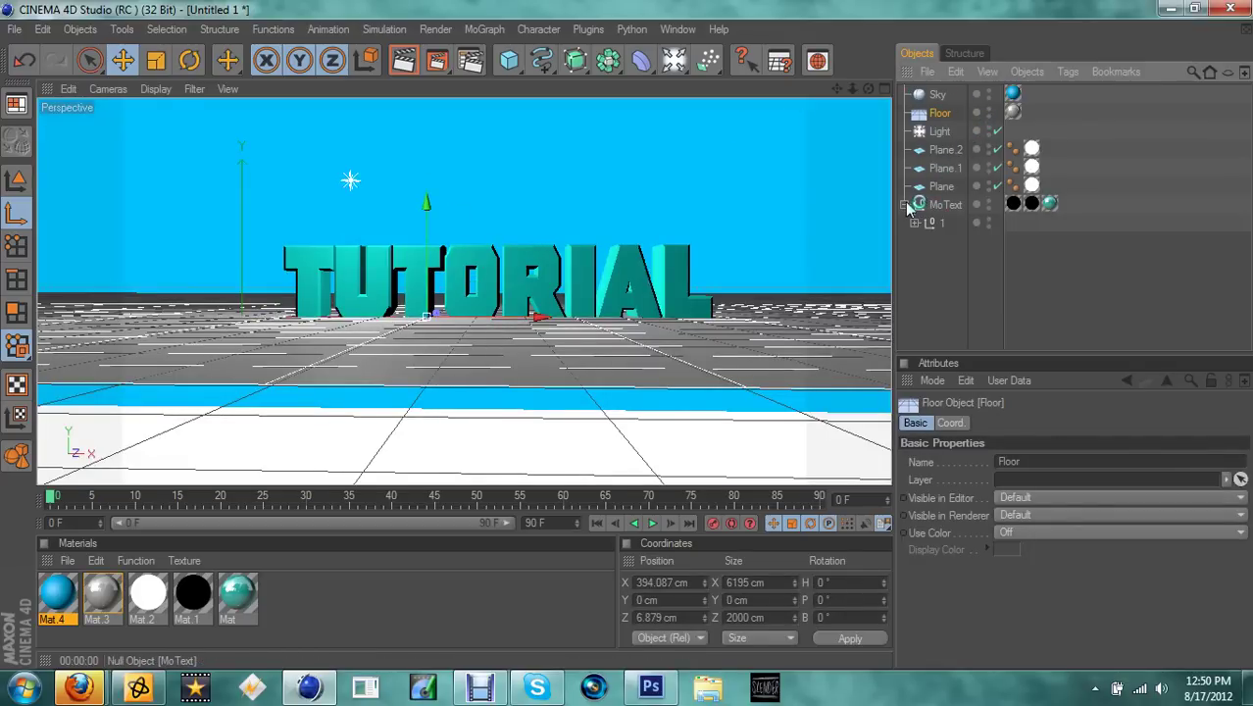
left_click(915, 223)
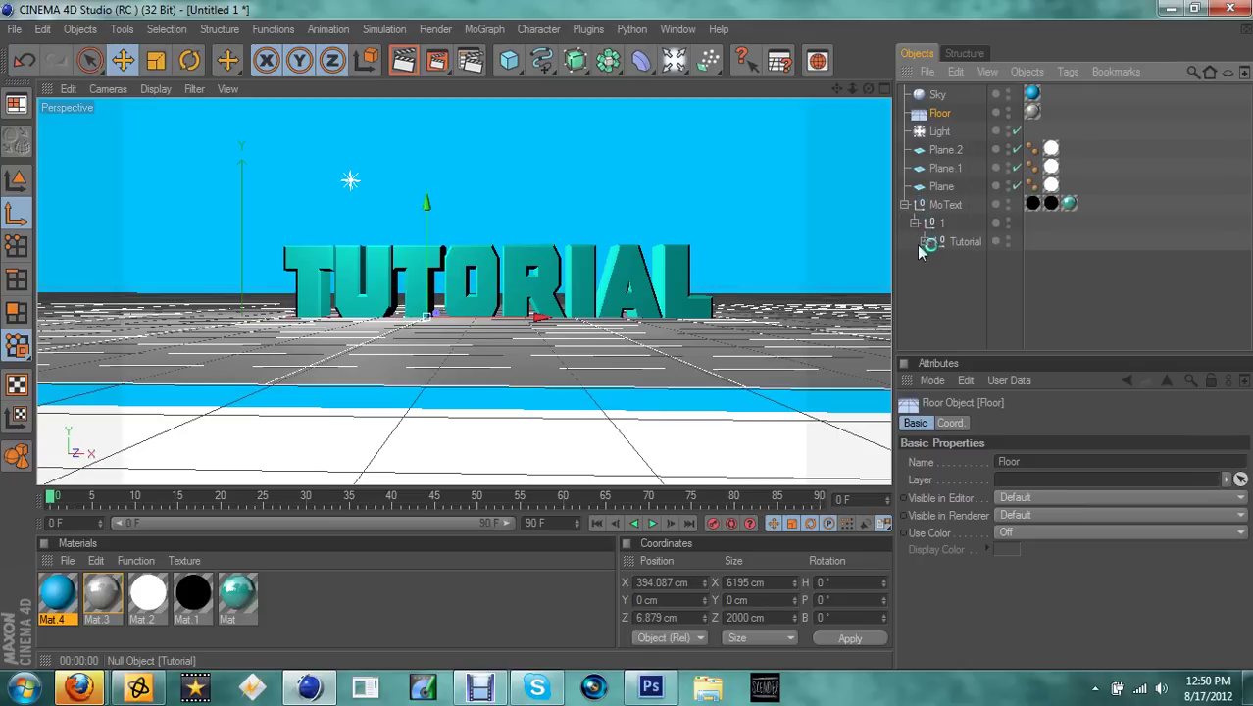
left_click(924, 242)
scroll(949, 261, "down", 1)
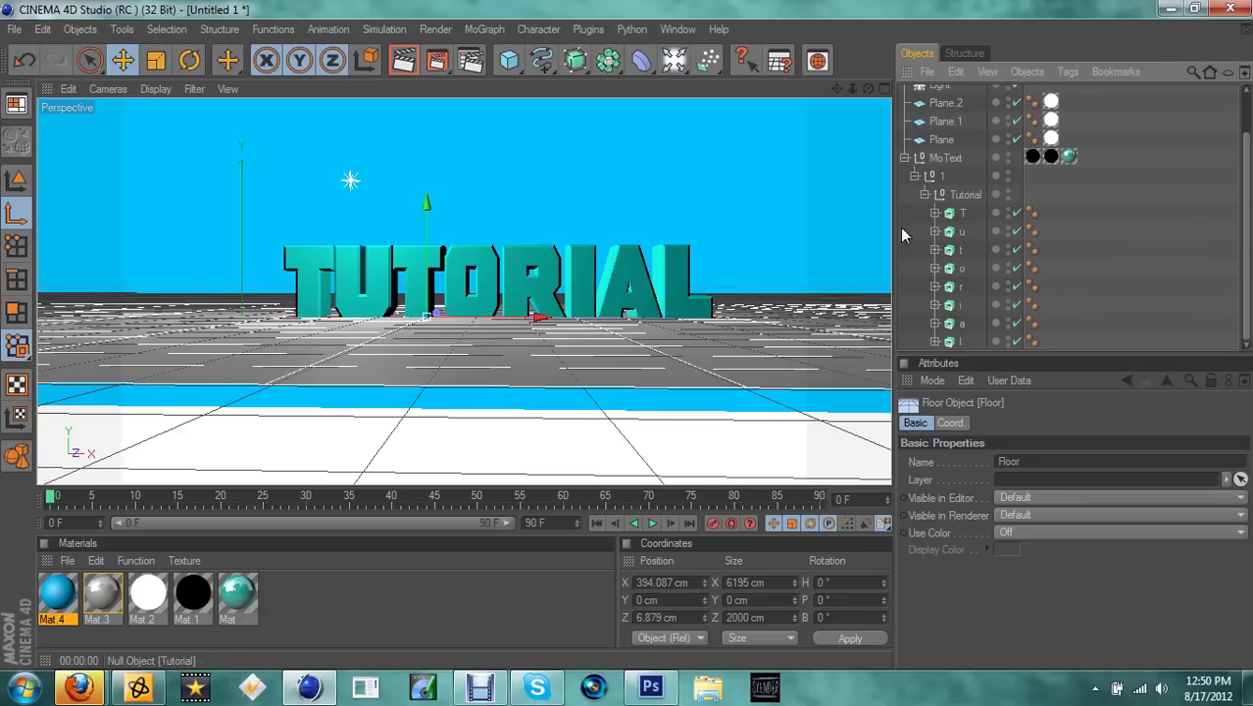
left_click(965, 213)
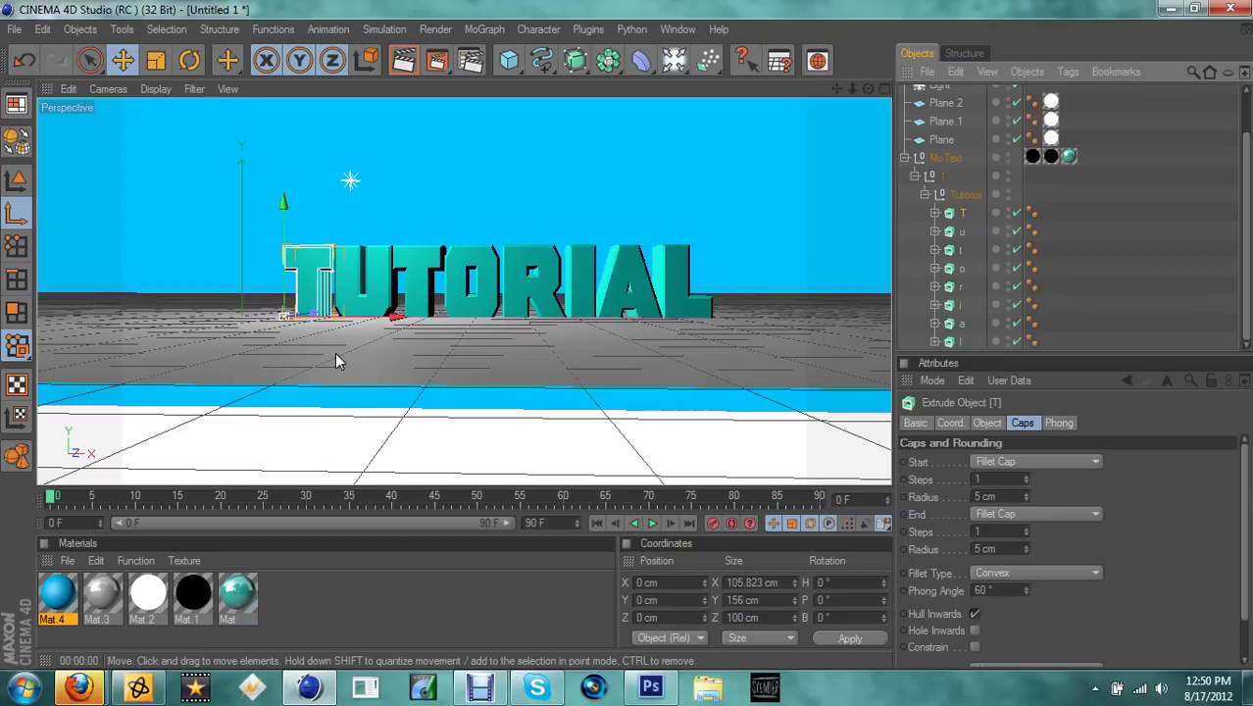
mouse_move(401, 326)
left_mouse_down()
mouse_move(369, 316)
mouse_move(383, 316)
left_mouse_up()
left_click(16, 178)
Tilt the letter u towards the first T by rotating its bank to about -23.5°.
left_click(959, 232)
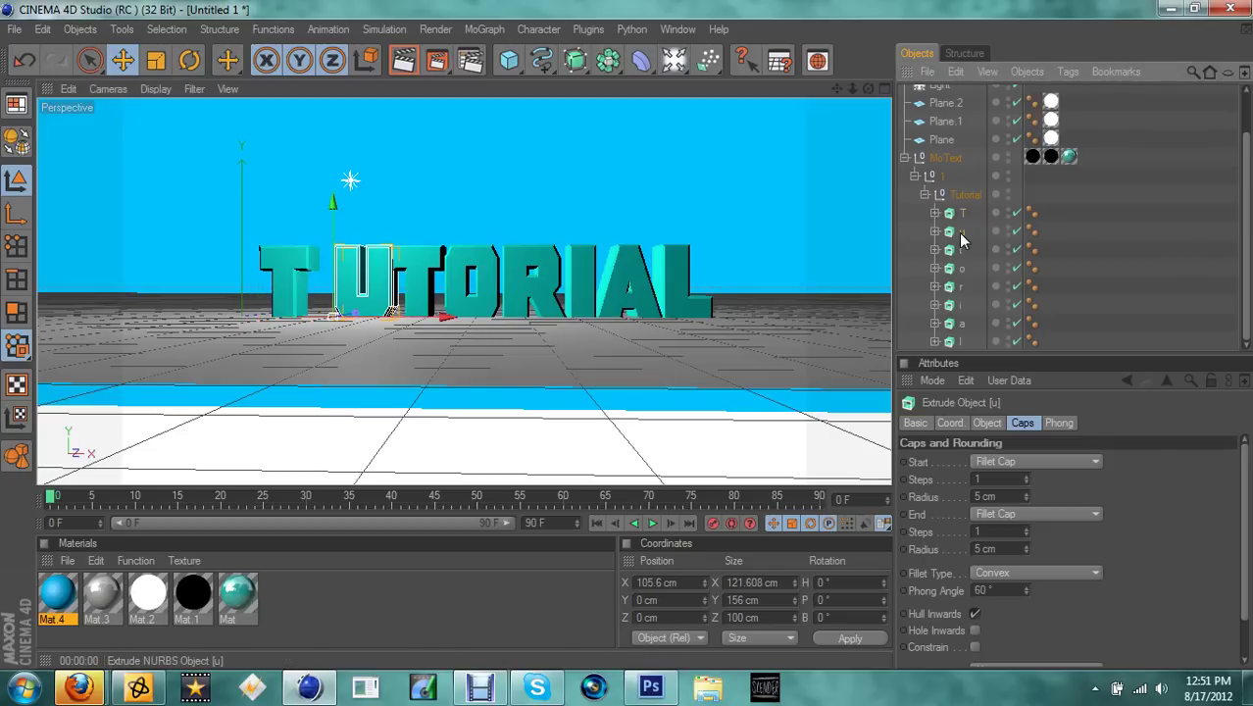
right_click(384, 300)
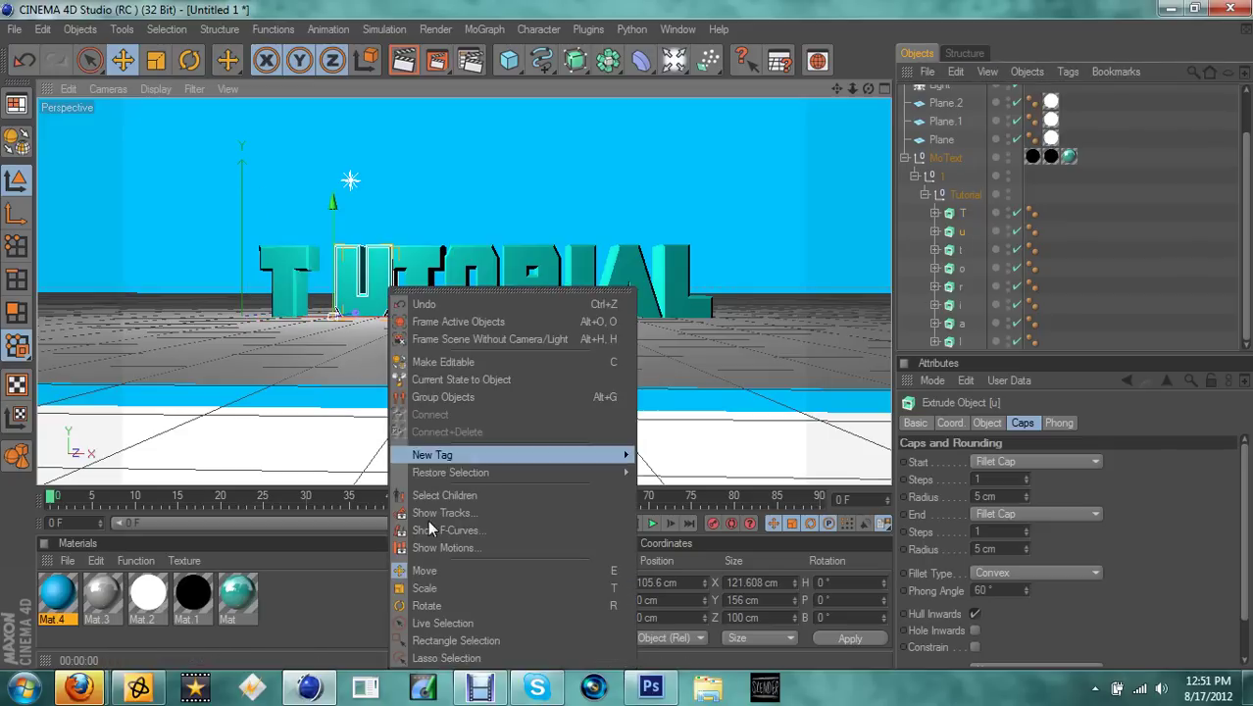
left_click(472, 585)
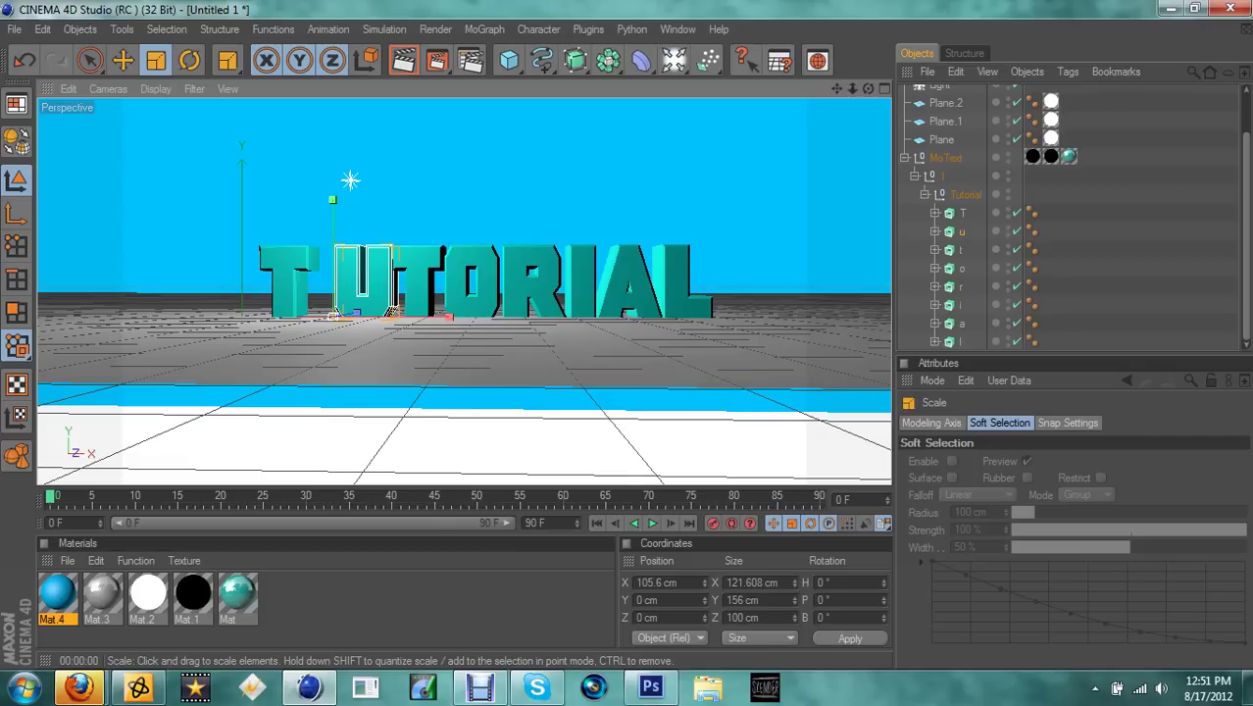
right_click(379, 280)
left_click(431, 593)
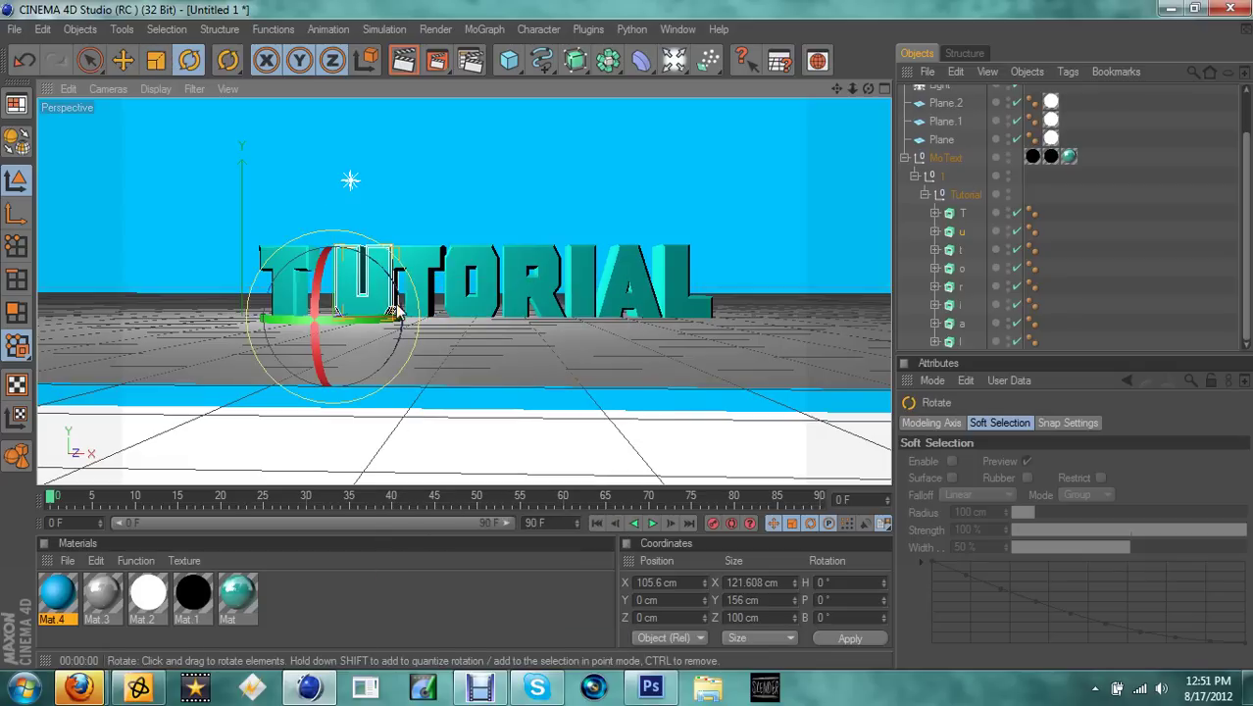
left_click_drag(397, 305, 382, 284)
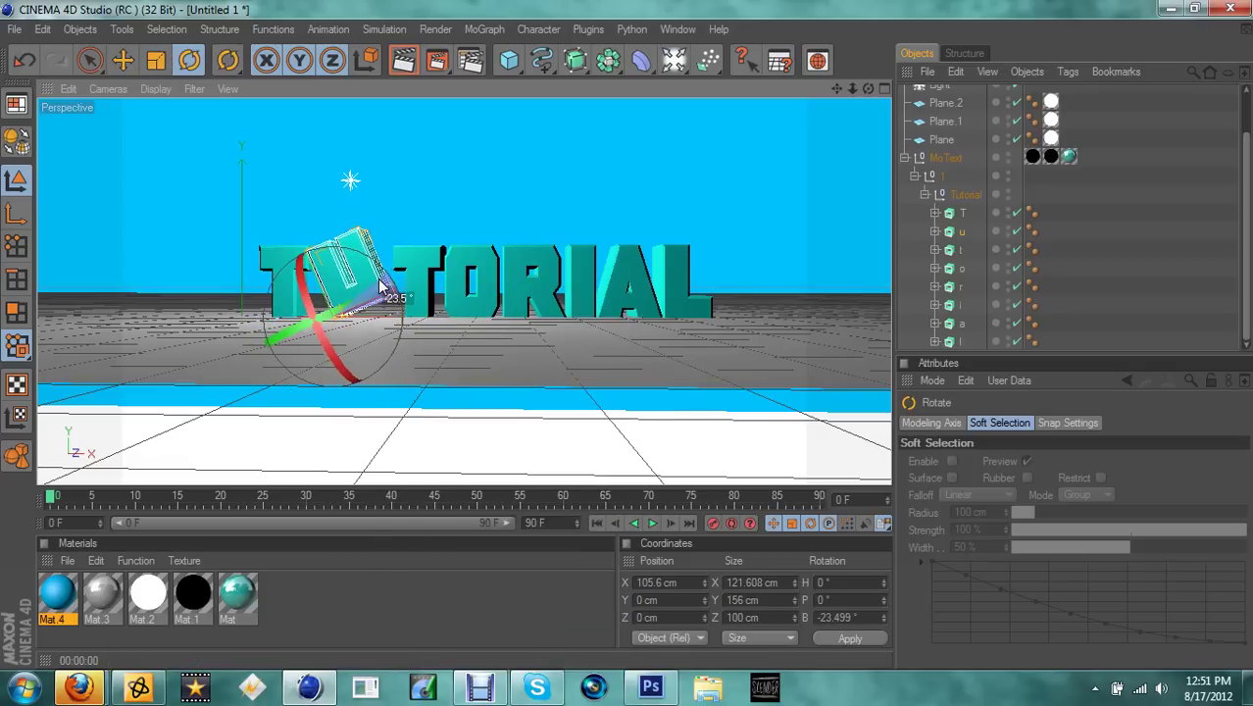
Lower the tilted u to about X 111.4 cm, Y -23.3 cm so it sinks into the floor, and test-render the view.
right_click(381, 279)
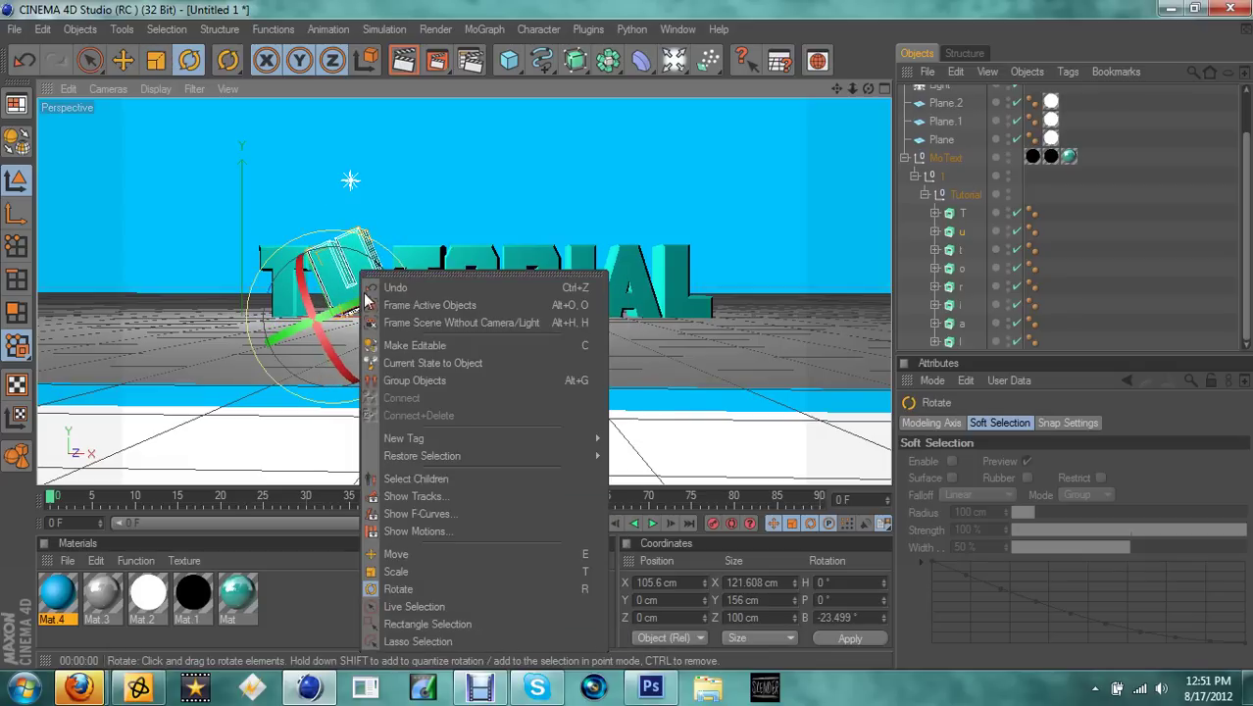
left_click(425, 553)
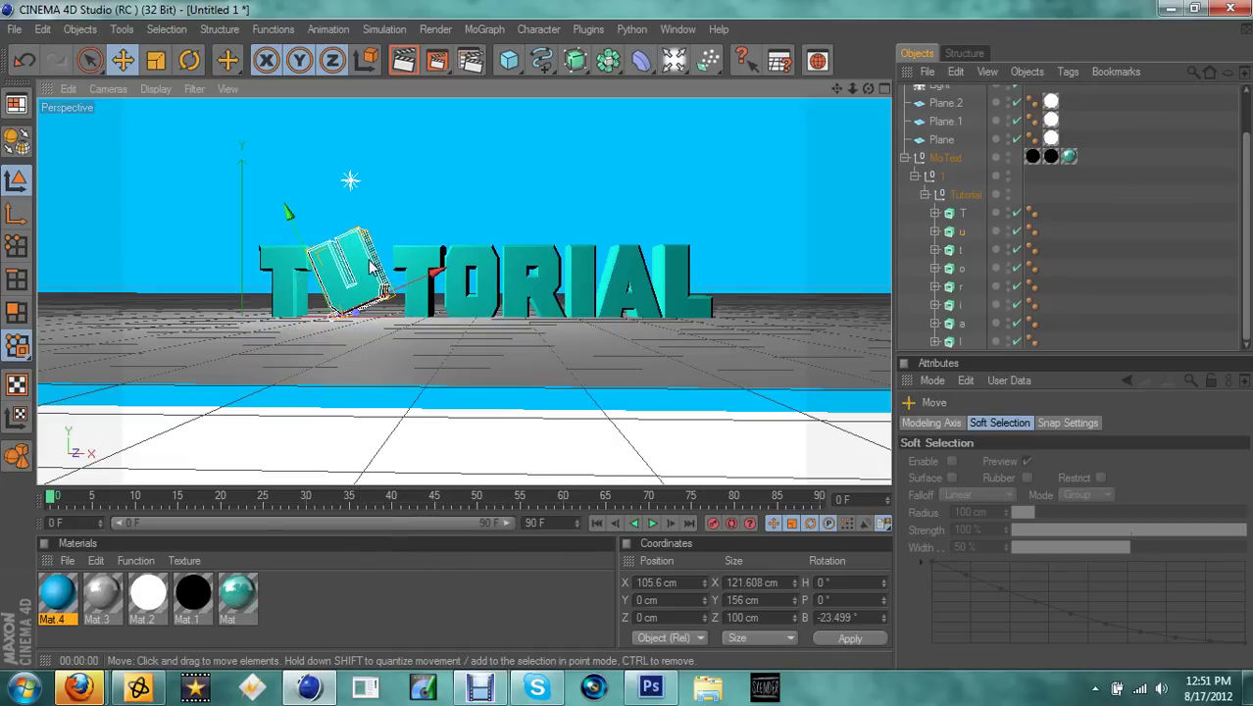
left_click_drag(370, 266, 377, 279)
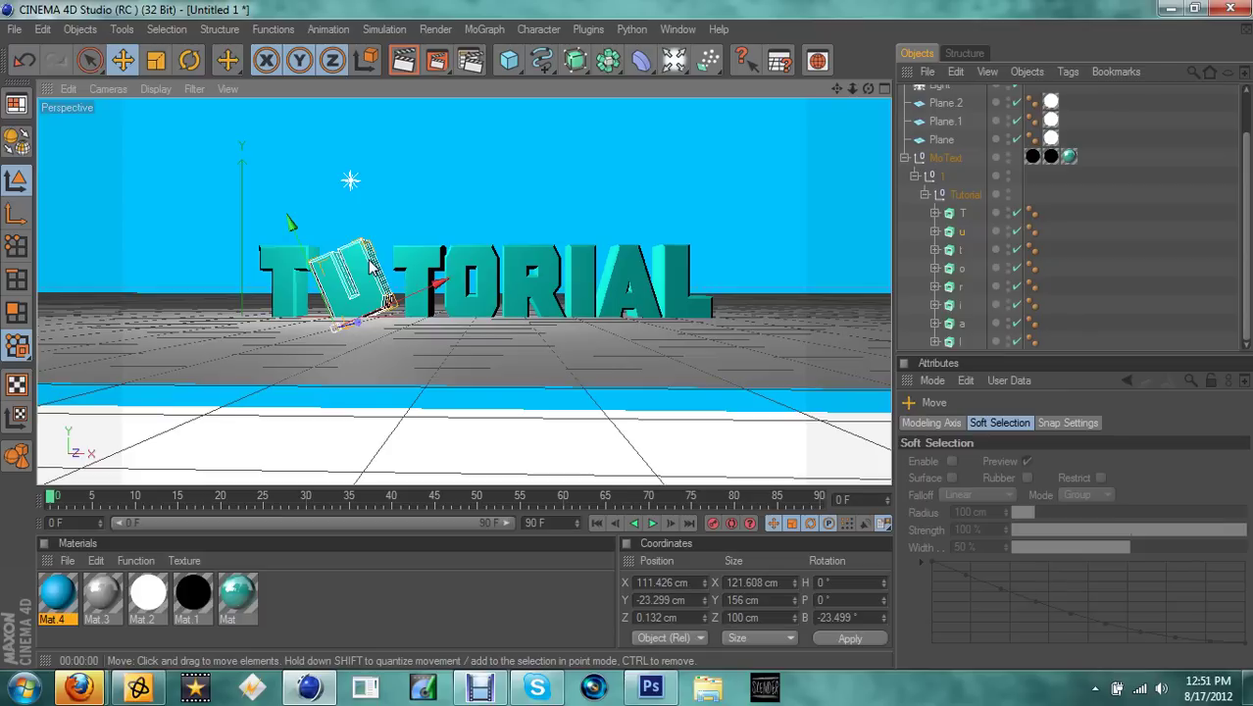
left_click(956, 257)
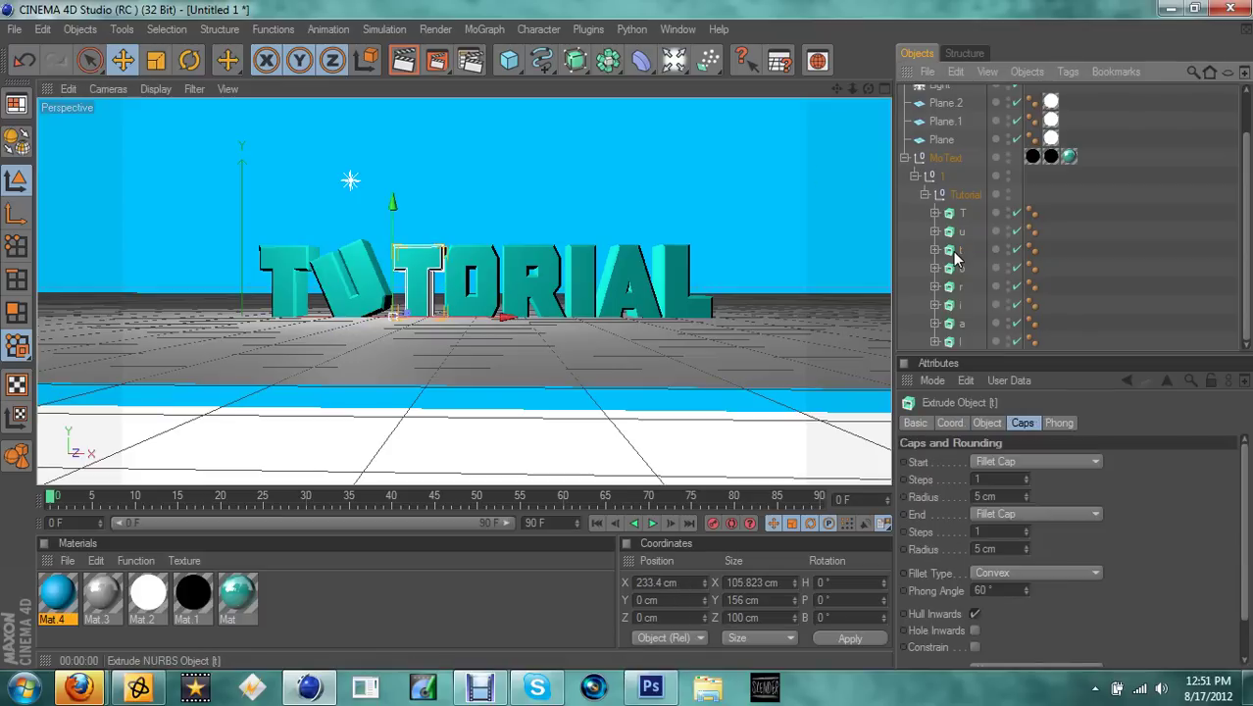
left_click(414, 62)
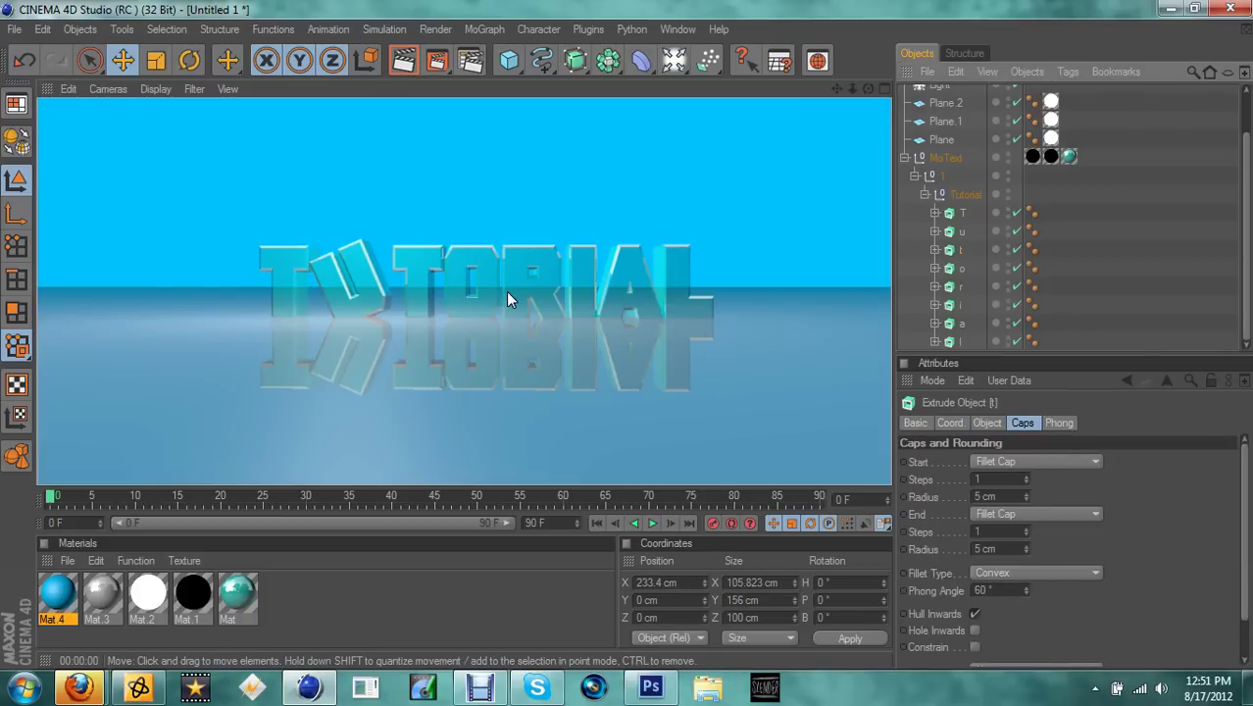
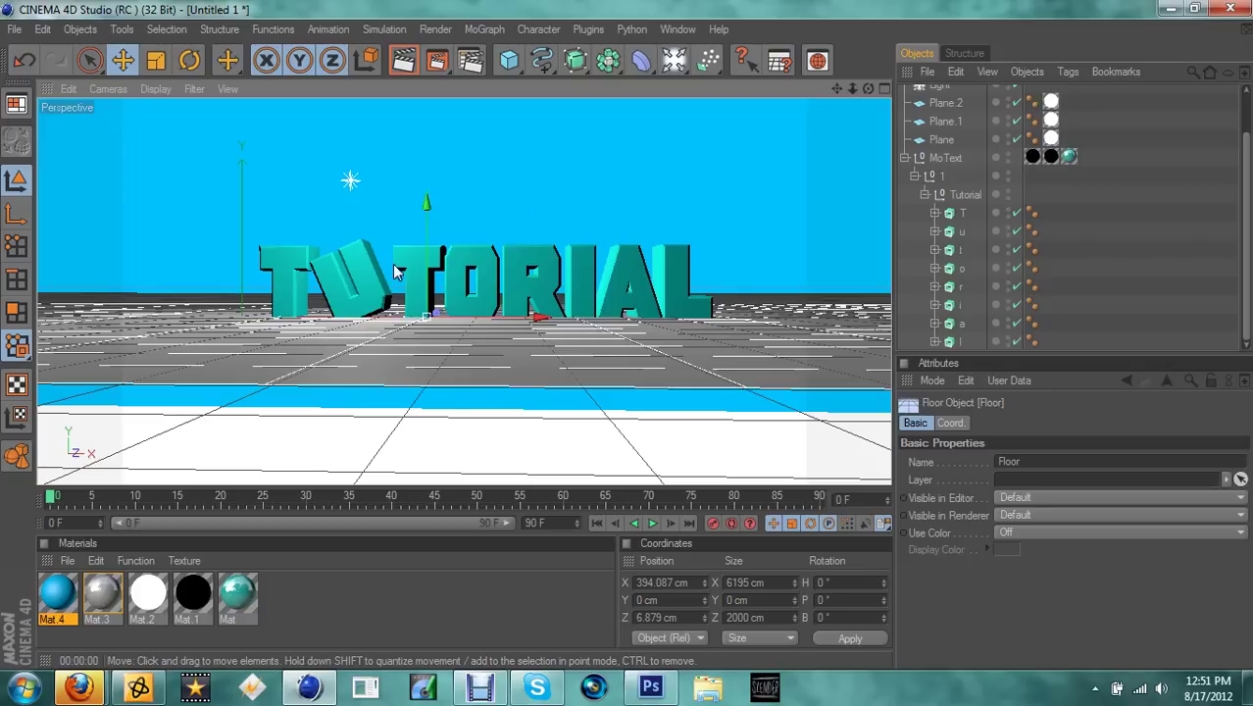
Tilt the second letter t by rotating its pitch to about -23.4°.
left_click(962, 213)
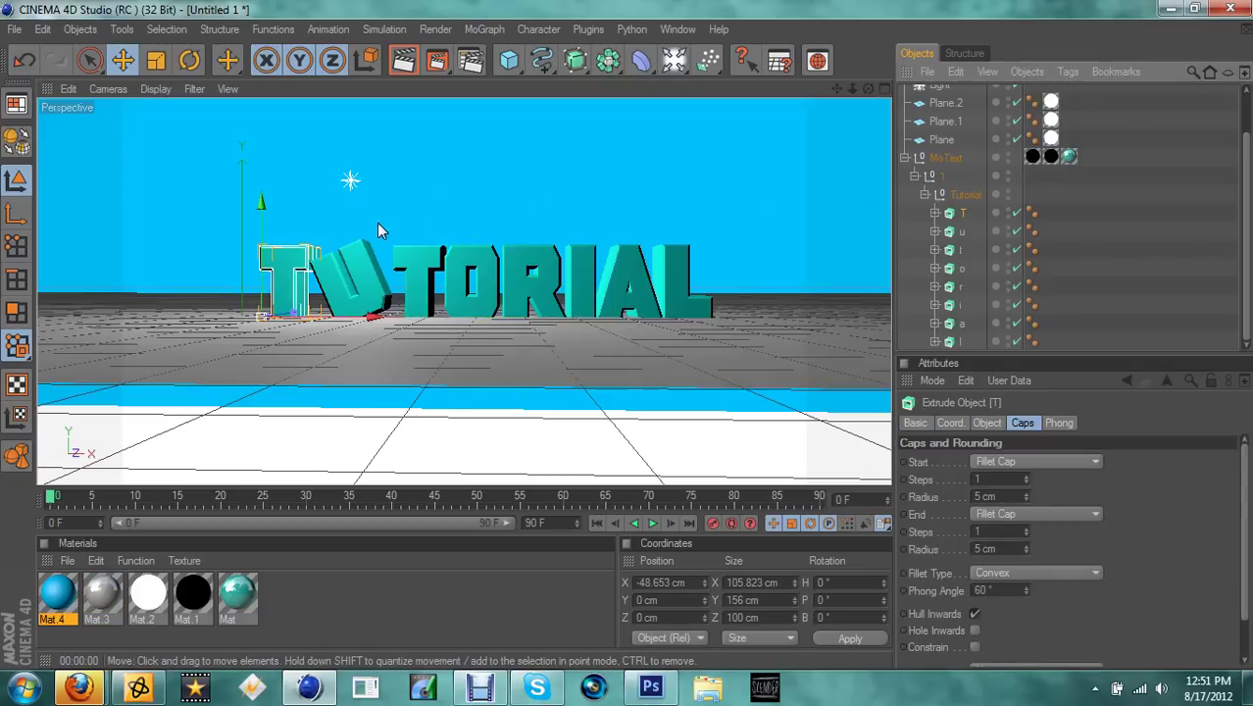
left_click(968, 243)
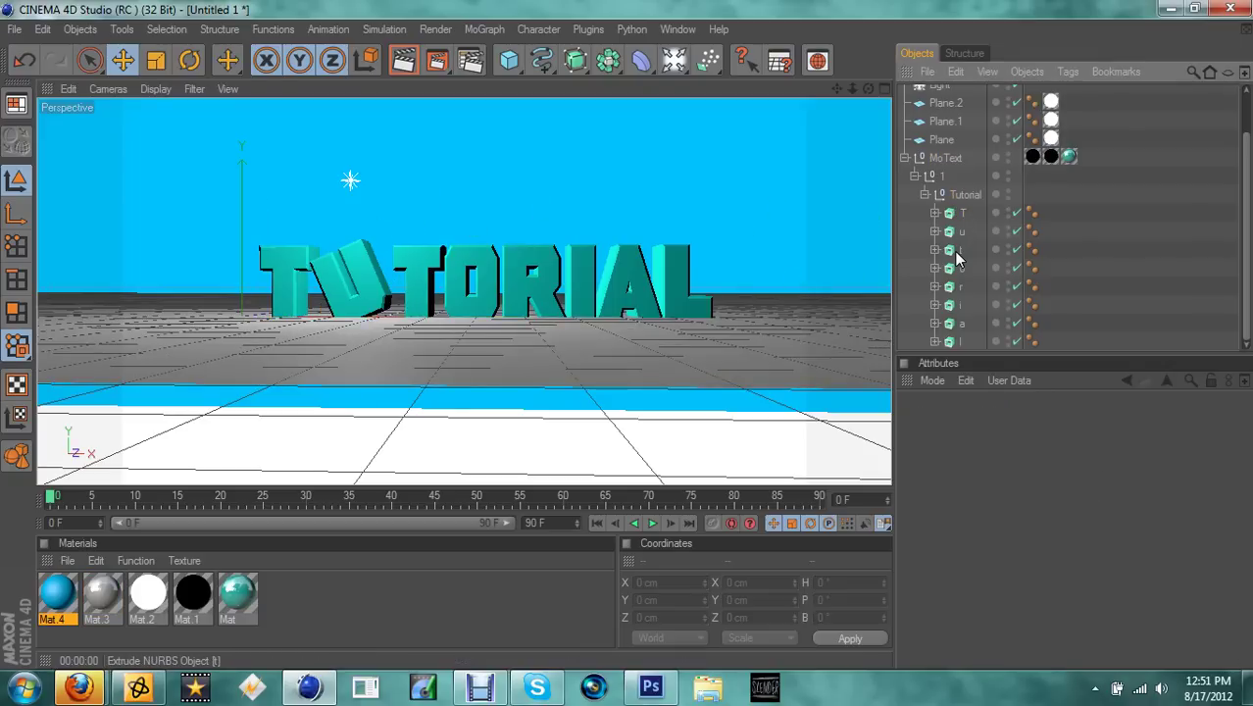
left_click(956, 253)
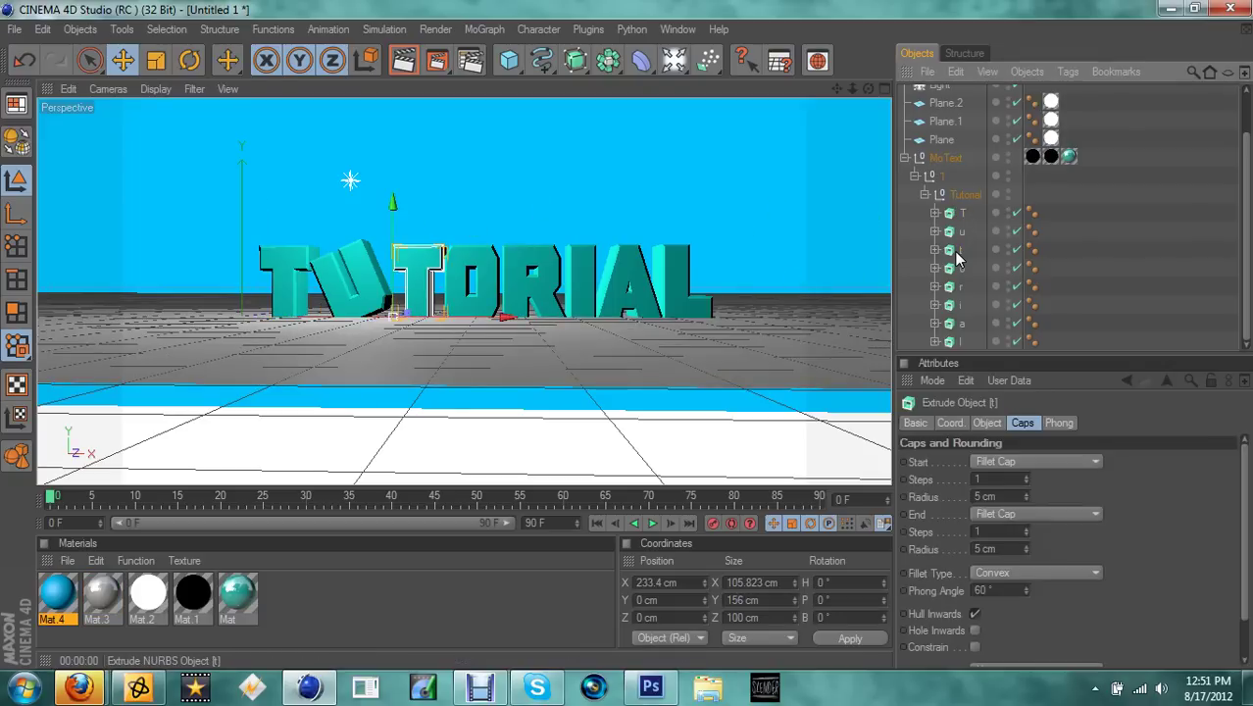
right_click(418, 260)
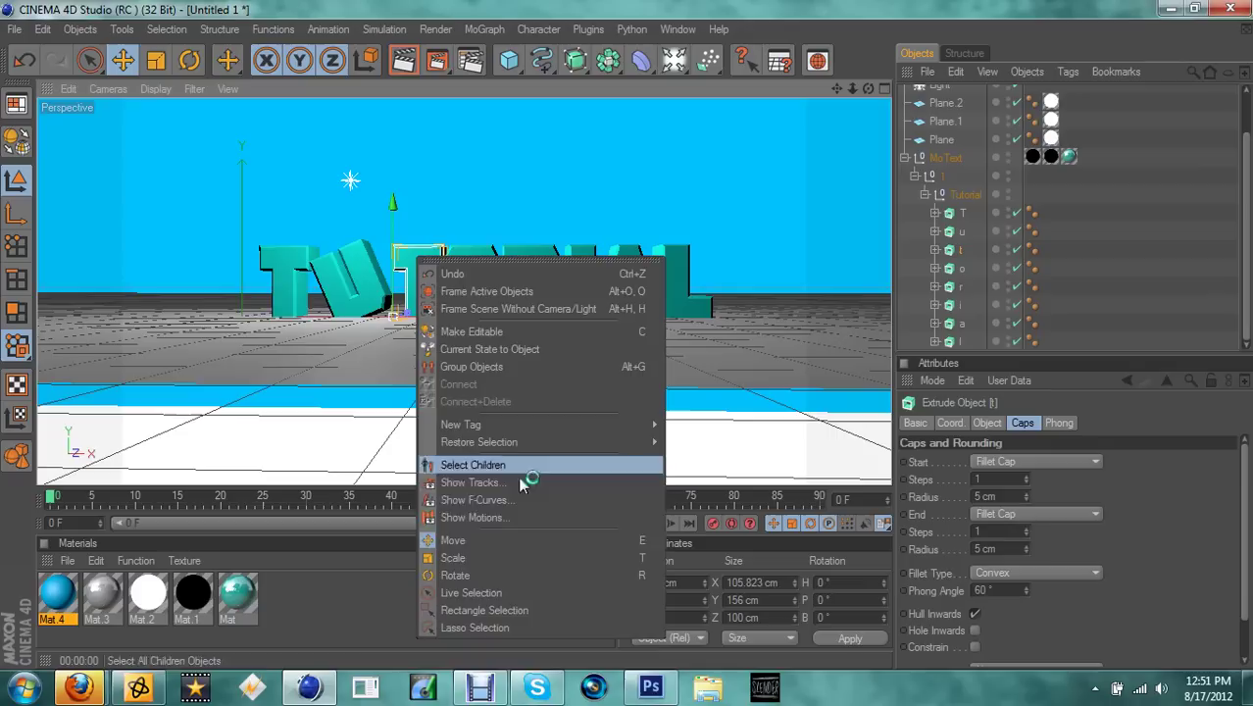
left_click(495, 557)
right_click(432, 262)
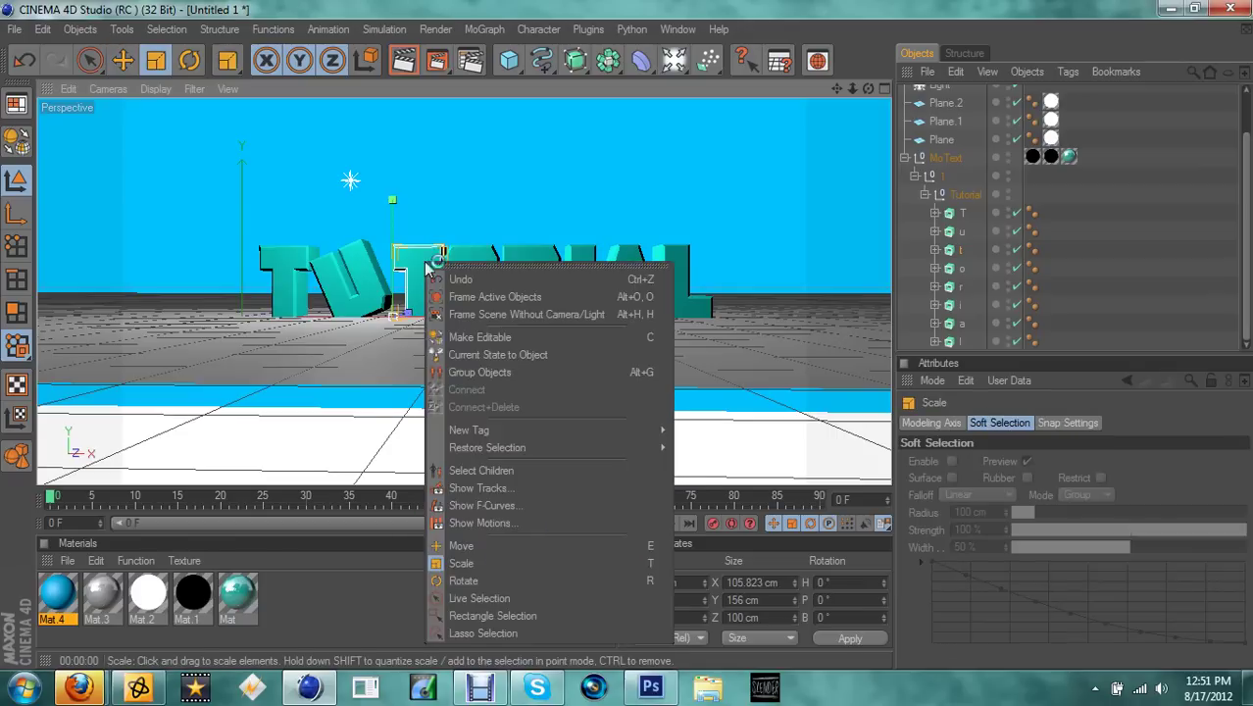
left_click(479, 581)
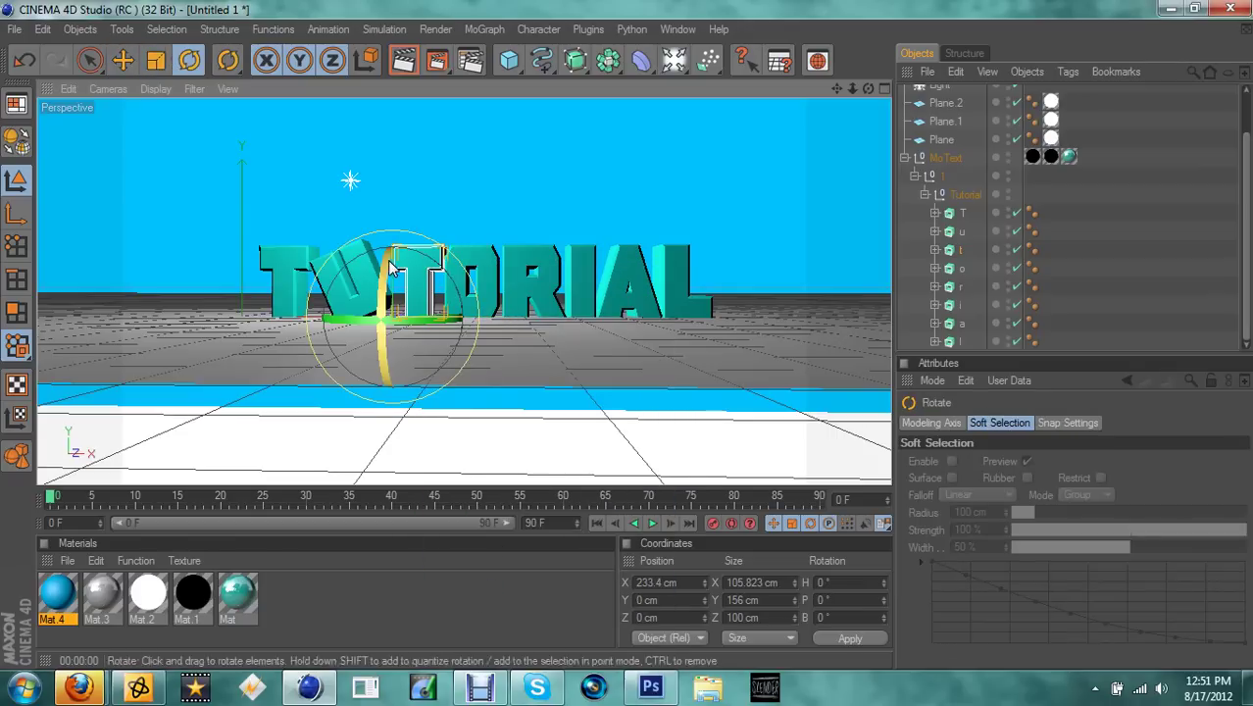
left_click_drag(386, 265, 389, 241)
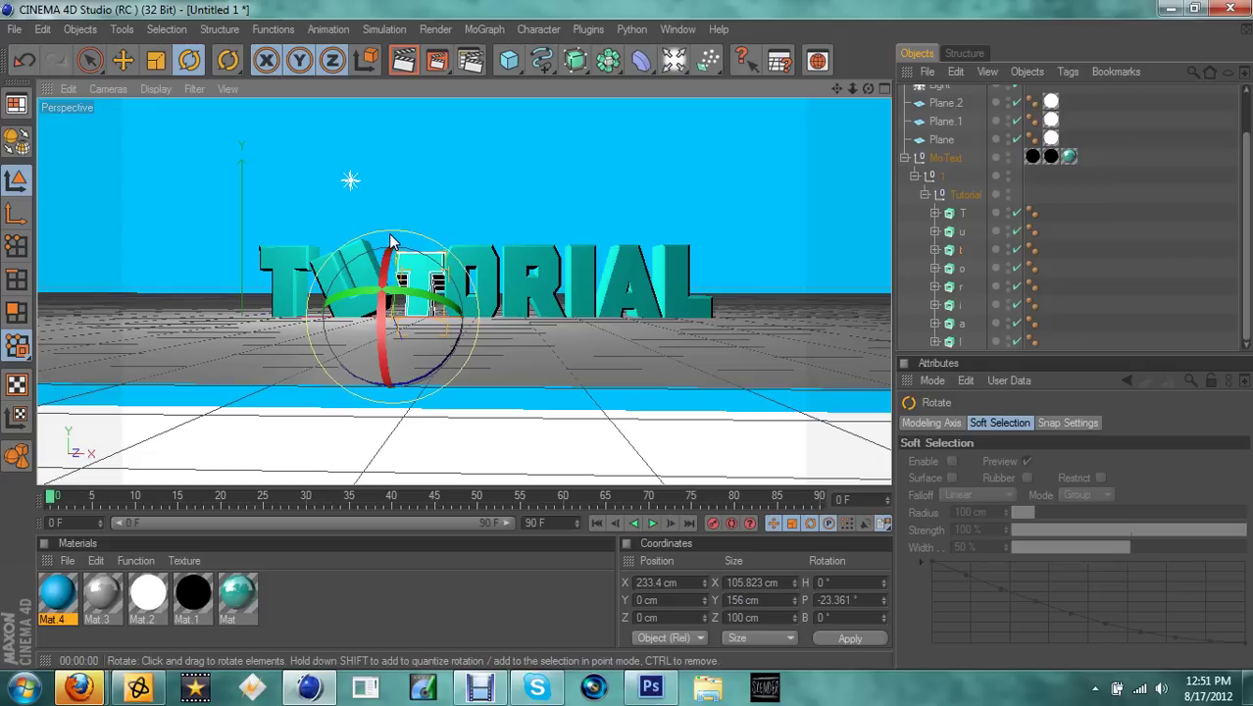
Rotate the letter o to a bank of about 30.2° and the letter r to a bank of about -1.8°.
left_click(960, 266)
left_click_drag(473, 263, 487, 296)
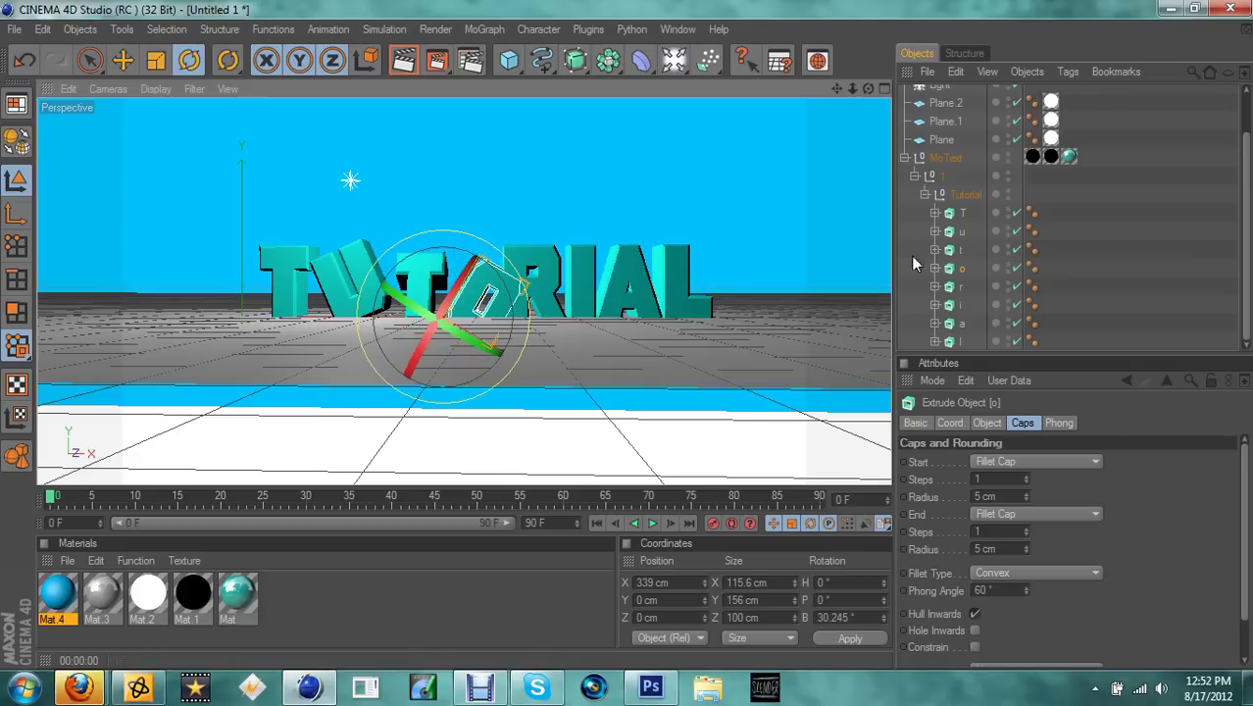
left_click(960, 288)
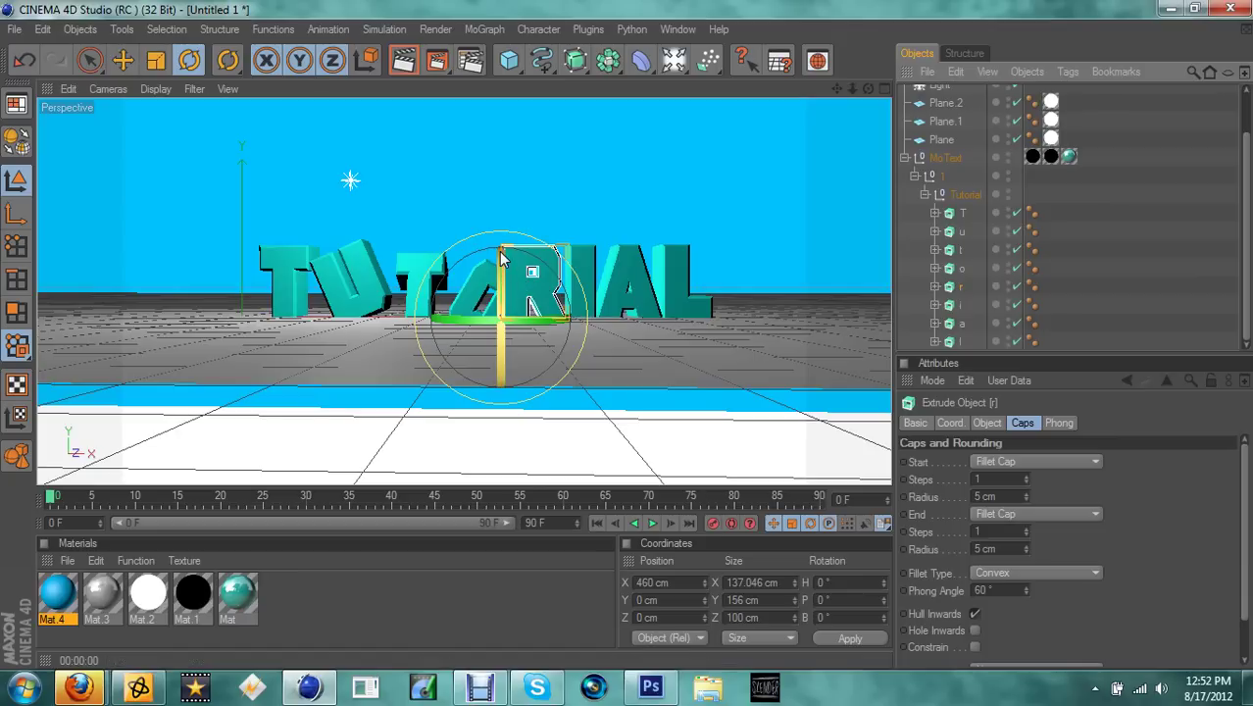
left_click_drag(527, 249, 507, 284)
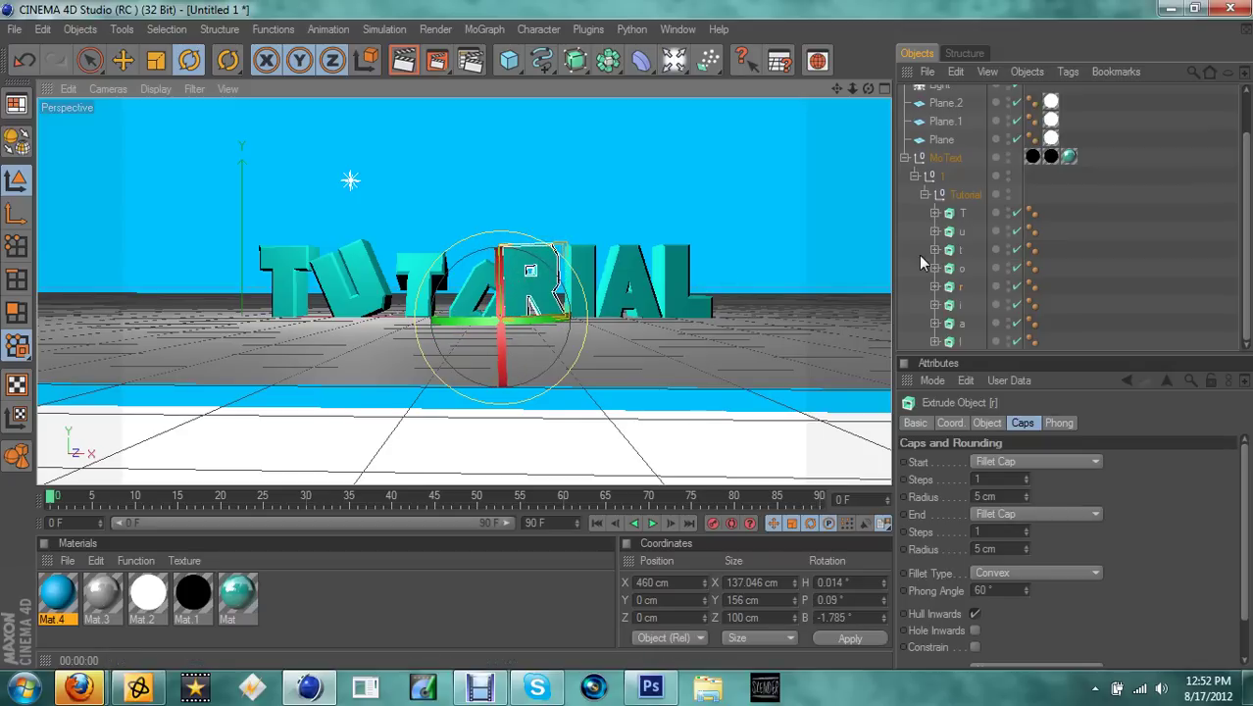
left_click(965, 306)
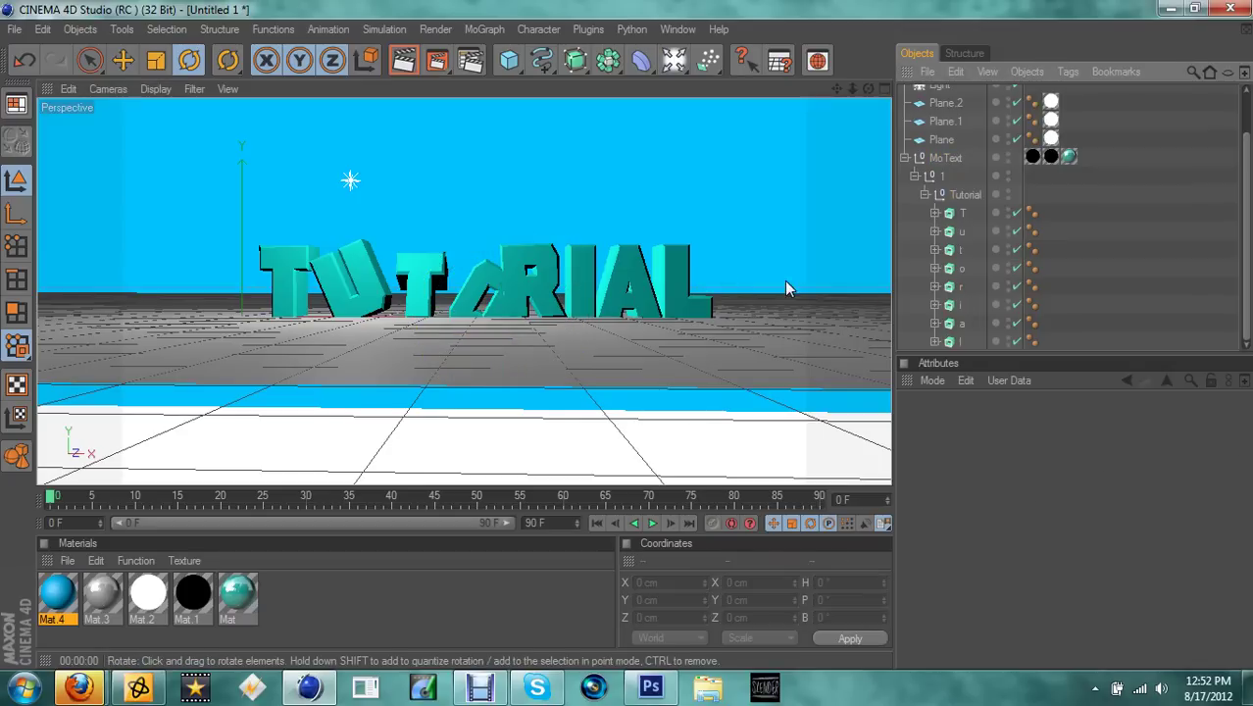
Test-render the tilted letters in the viewport and start a render of the scene in the Picture Viewer.
left_click(402, 60)
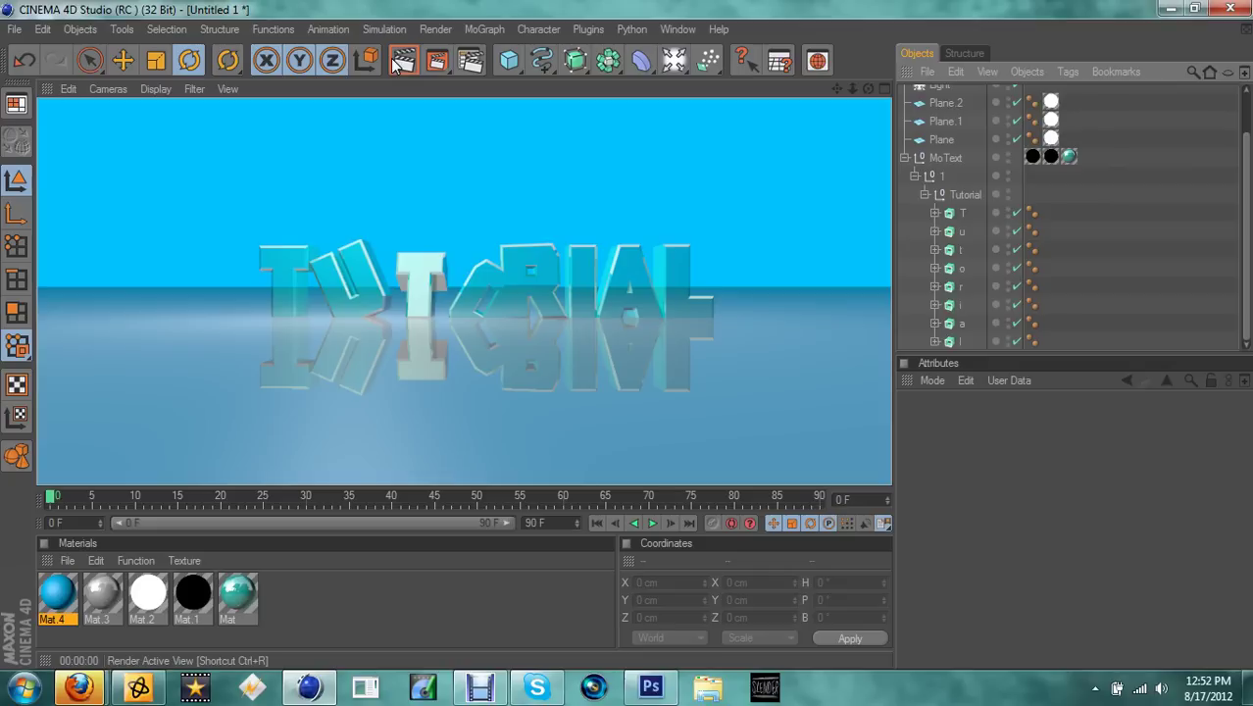
left_click(451, 281)
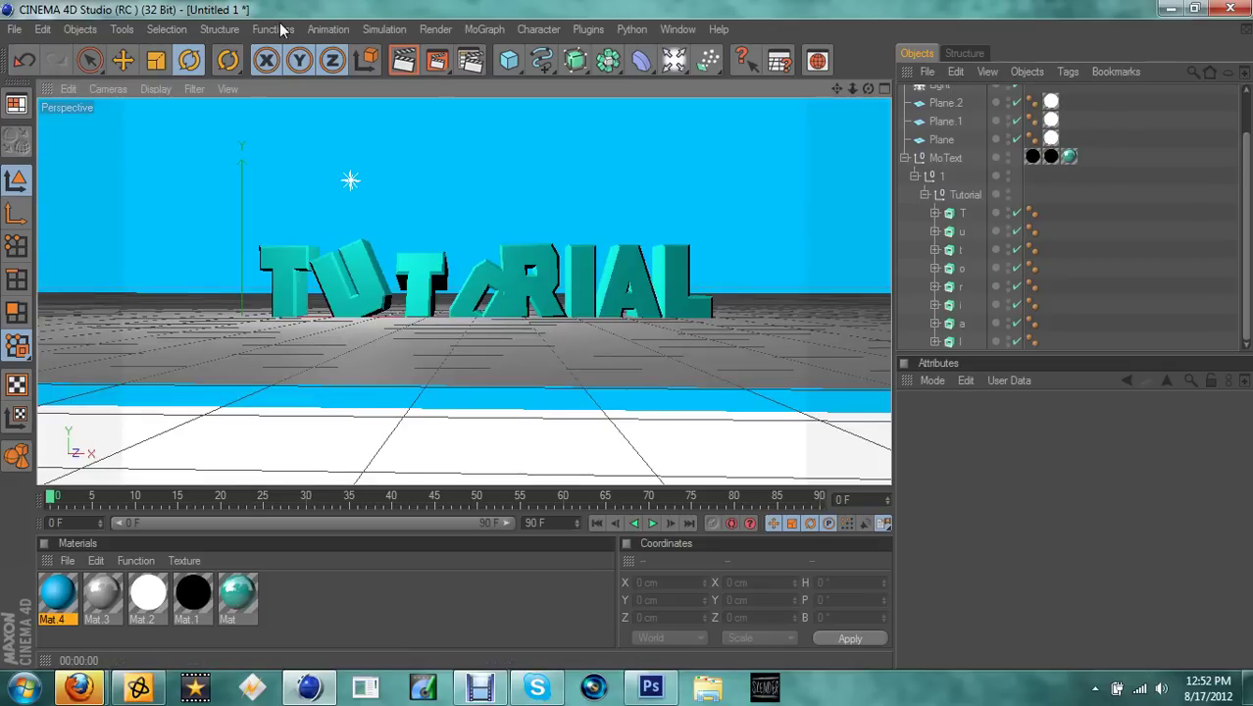
left_click(434, 63)
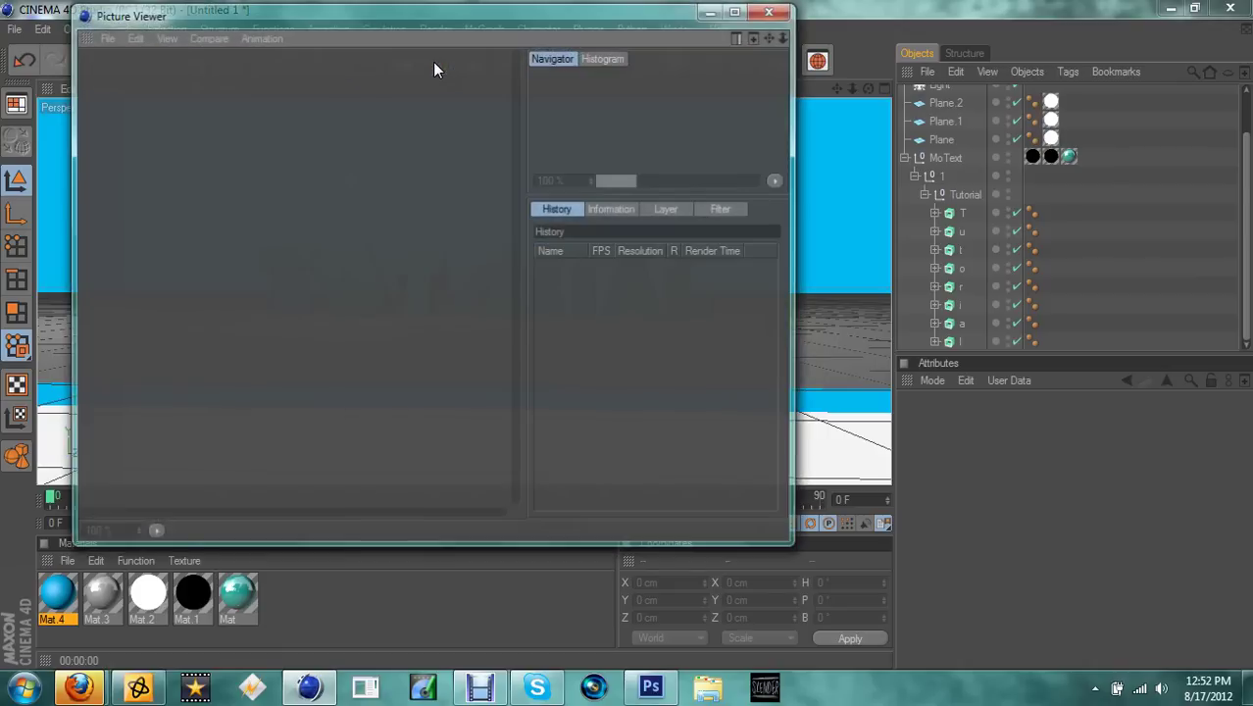